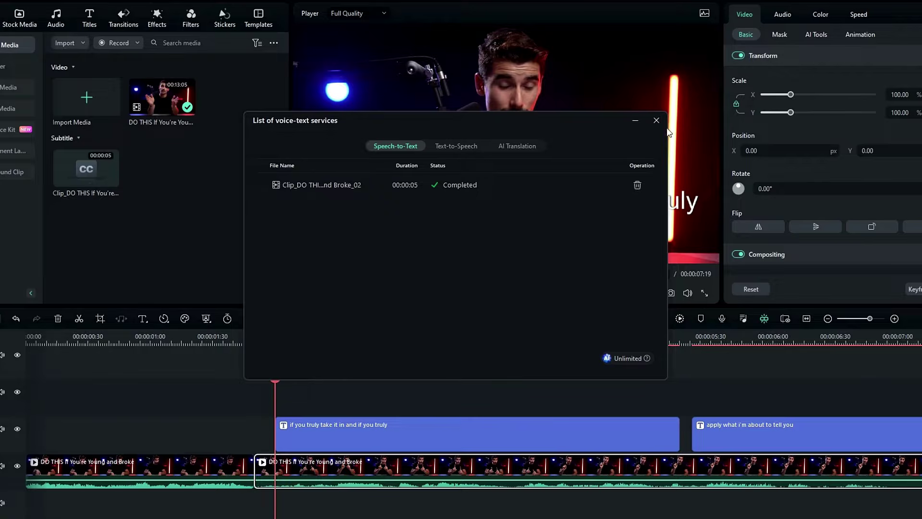
Close the voice-text services list and cut "and if you truly" from the first subtitle, leaving "if you truly take it in".
{"action": "left_click", "coordinate": [657, 121]}
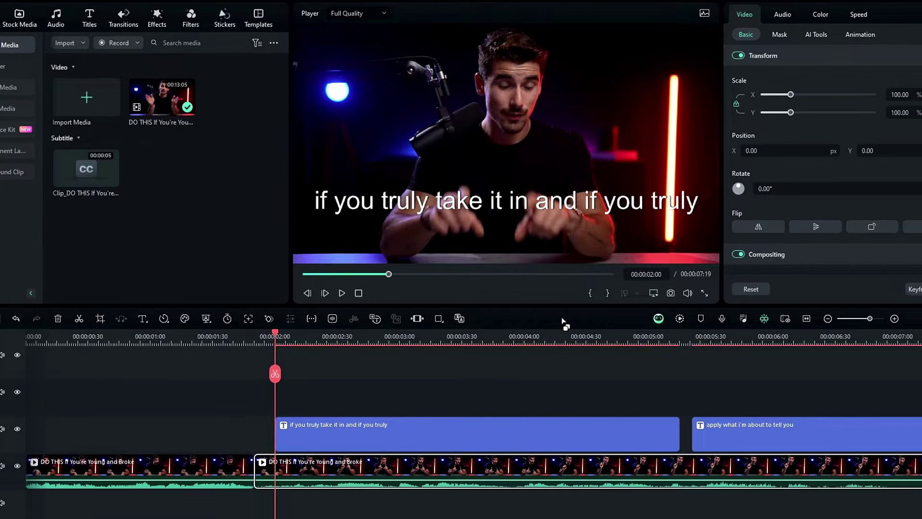
{"action": "scroll", "coordinate": [509, 354], "scroll_direction": "down", "scroll_amount": 1}
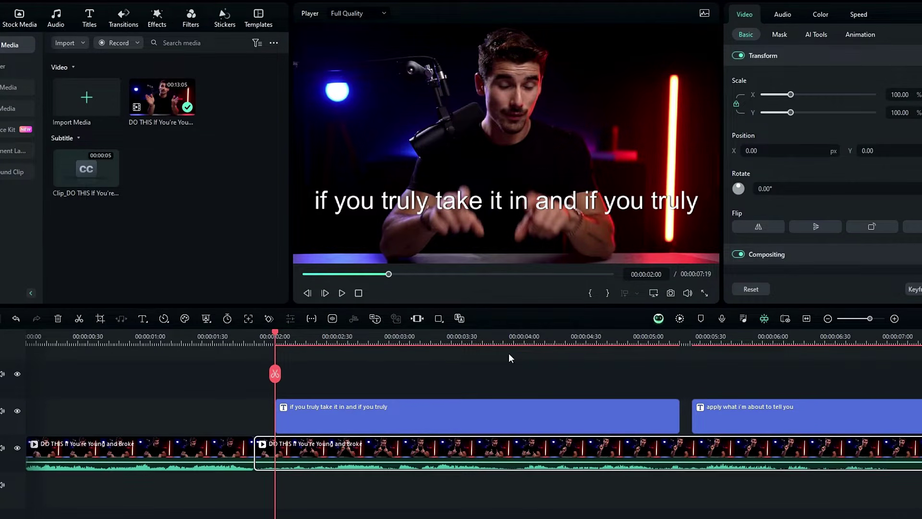
{"action": "left_click_drag", "start_coordinate": [285, 346], "coordinate": [461, 356]}
{"action": "left_click", "coordinate": [473, 436]}
{"action": "left_click", "coordinate": [746, 15]}
{"action": "left_click_drag", "start_coordinate": [834, 82], "coordinate": [794, 81]}
{"action": "key", "text": "ctrl+c"}
{"action": "key", "text": "BackSpace"}
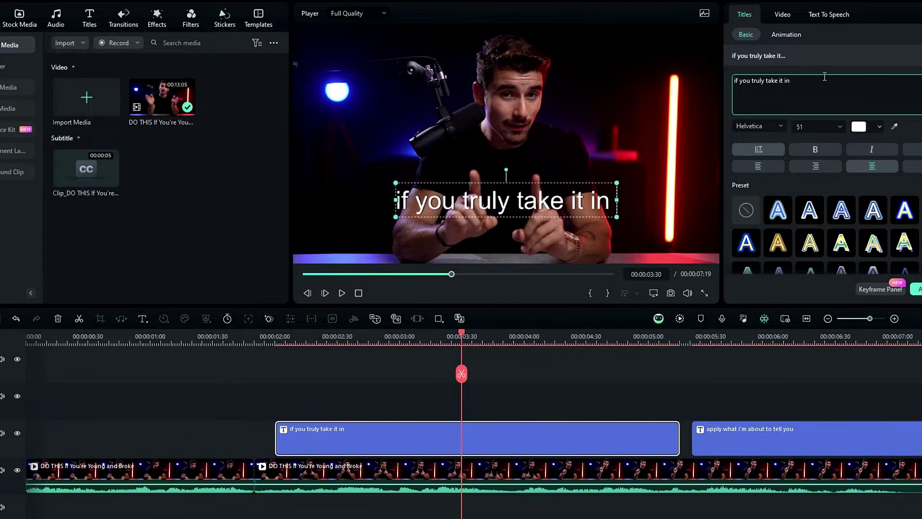
Split the first subtitle where the second phrase begins in the speech and replace the second part's text with "and if you truly".
{"action": "left_click", "coordinate": [408, 336]}
{"action": "key", "text": "space"}
{"action": "key", "text": "space"}
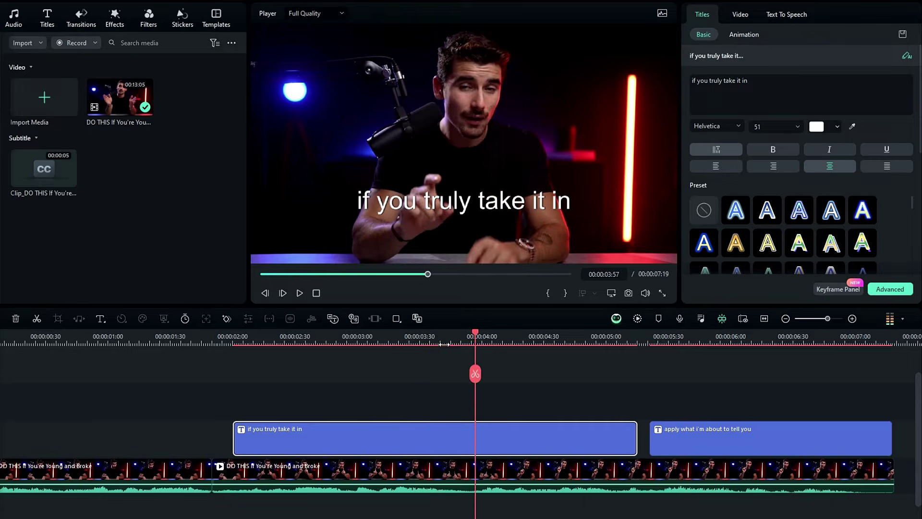
{"action": "key", "text": "ctrl+b"}
{"action": "left_click_drag", "start_coordinate": [752, 82], "coordinate": [676, 78]}
{"action": "key", "text": "ctrl+v"}
Move the word "apply" from the last subtitle to the end of the "and if you truly" subtitle.
{"action": "left_click", "coordinate": [710, 438]}
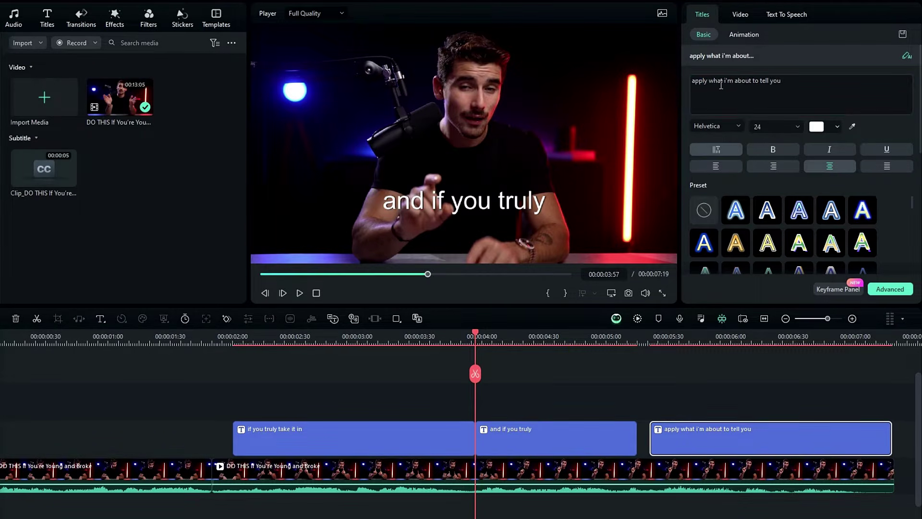
{"action": "key", "text": "ctrl+x"}
{"action": "left_click", "coordinate": [555, 438]}
{"action": "left_click", "coordinate": [746, 78]}
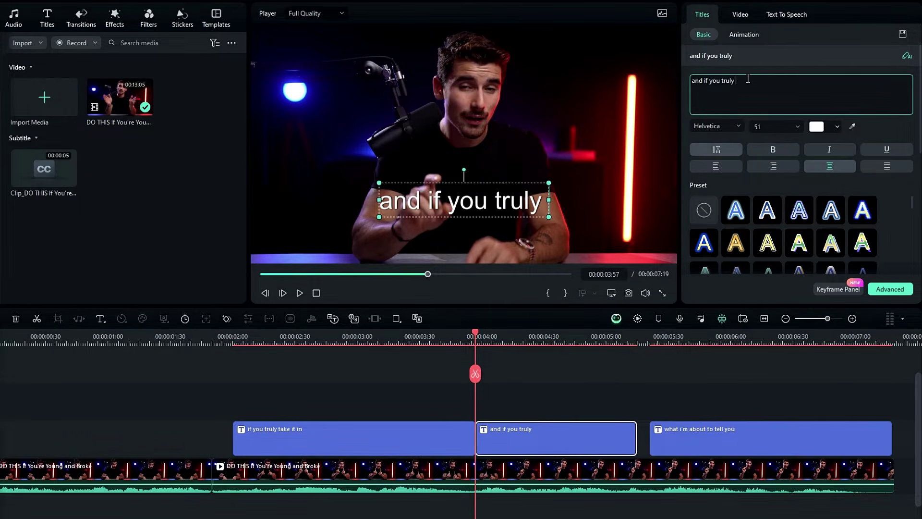
{"action": "key", "text": "ctrl+v"}
Trim the last subtitle to start with its spoken words, extend the middle subtitle to meet it, and play back the timing.
{"action": "left_click", "coordinate": [457, 337]}
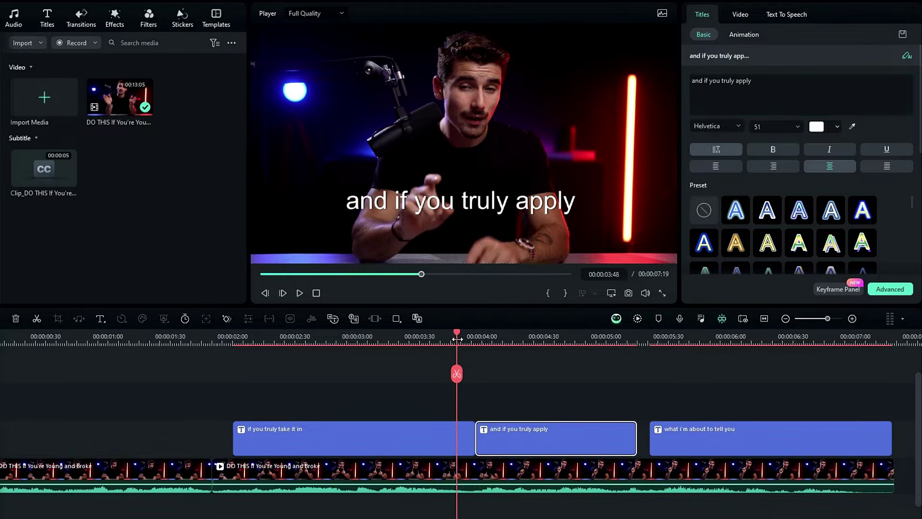
{"action": "key", "text": "space"}
{"action": "key", "text": "space"}
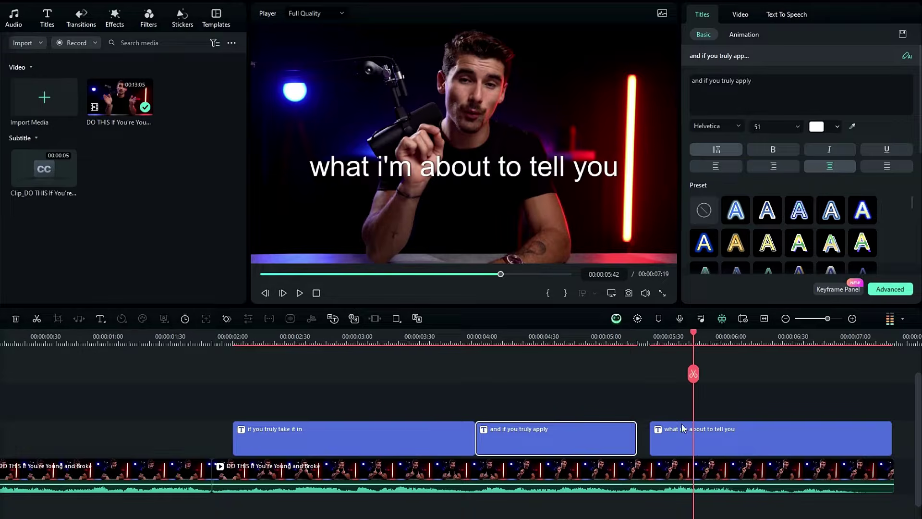
{"action": "left_click_drag", "start_coordinate": [651, 439], "coordinate": [682, 440]}
{"action": "left_click_drag", "start_coordinate": [682, 440], "coordinate": [691, 440]}
{"action": "left_click_drag", "start_coordinate": [637, 433], "coordinate": [670, 434]}
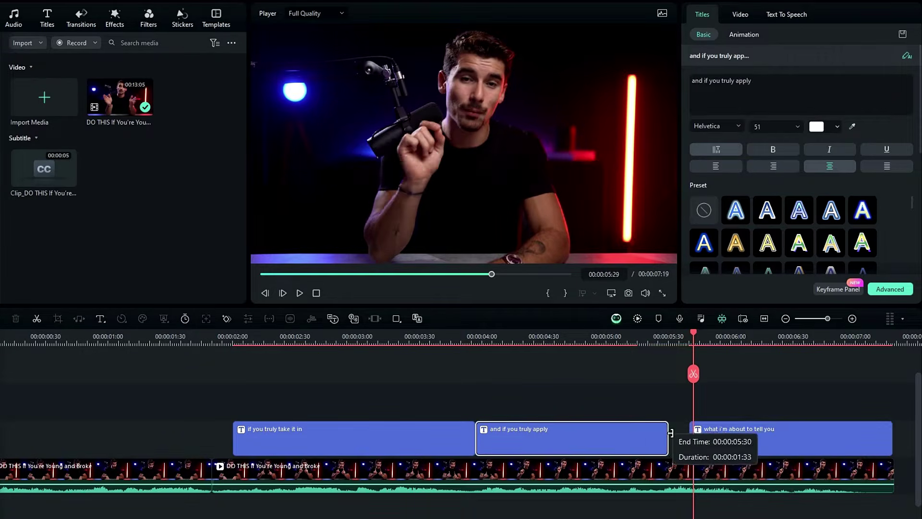
{"action": "left_click_drag", "start_coordinate": [670, 434], "coordinate": [689, 434]}
{"action": "left_click", "coordinate": [205, 337]}
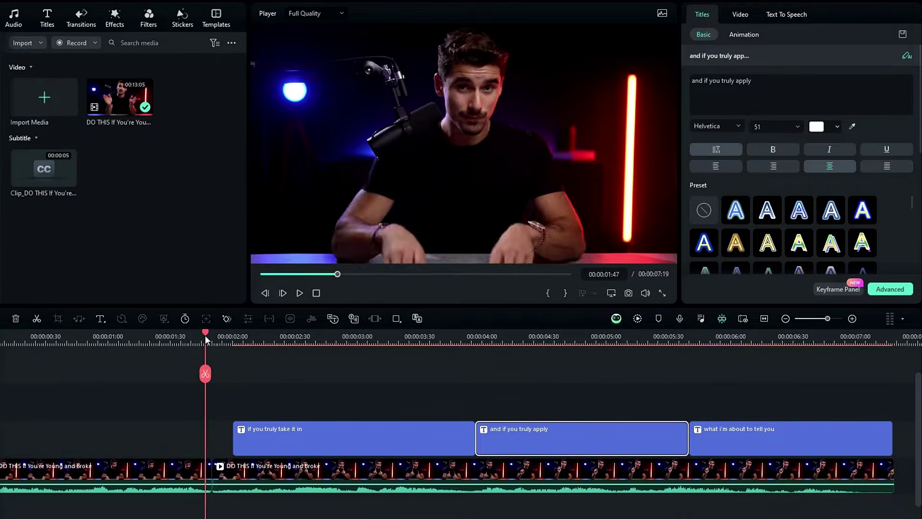
{"action": "key", "text": "space"}
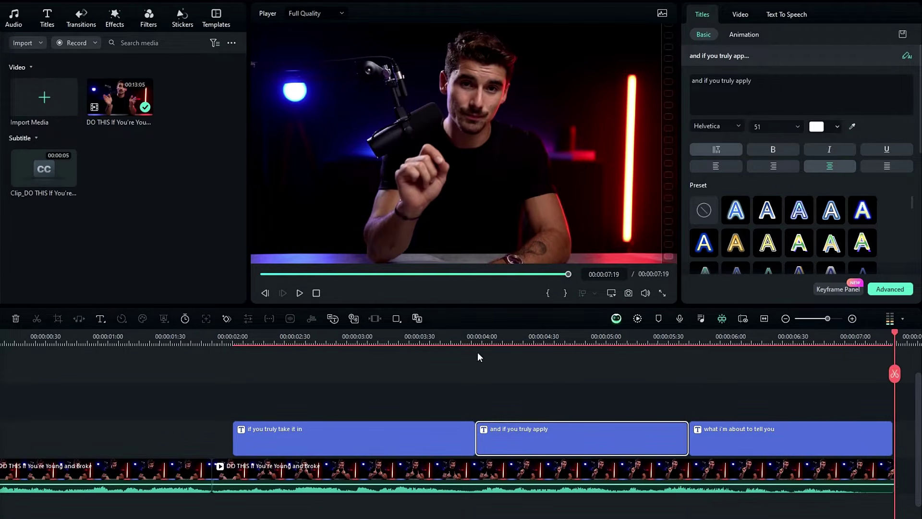
{"action": "left_click_drag", "start_coordinate": [832, 370], "coordinate": [648, 370]}
{"action": "key", "text": "space"}
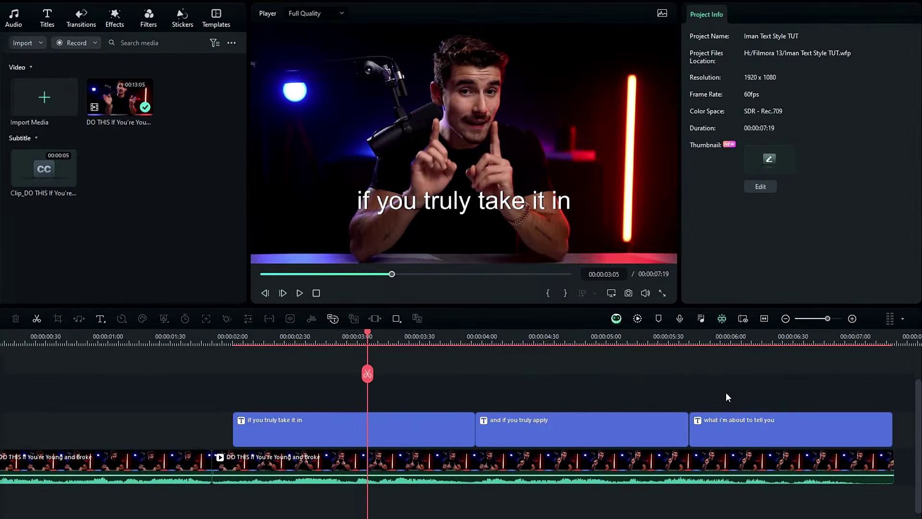
Set the font of all three subtitles to Montserrat ExtraBold at size 40.
{"action": "left_click_drag", "start_coordinate": [746, 395], "coordinate": [371, 423]}
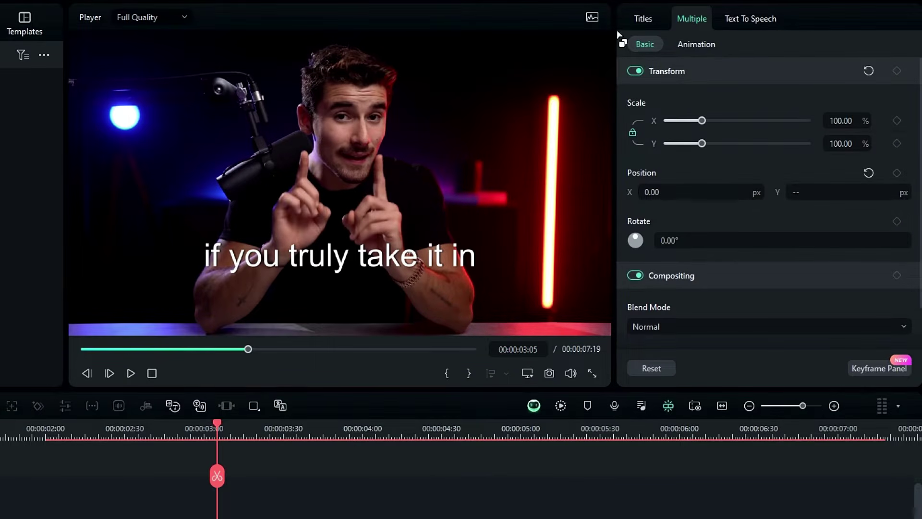
{"action": "left_click", "coordinate": [629, 21]}
{"action": "left_click", "coordinate": [682, 103]}
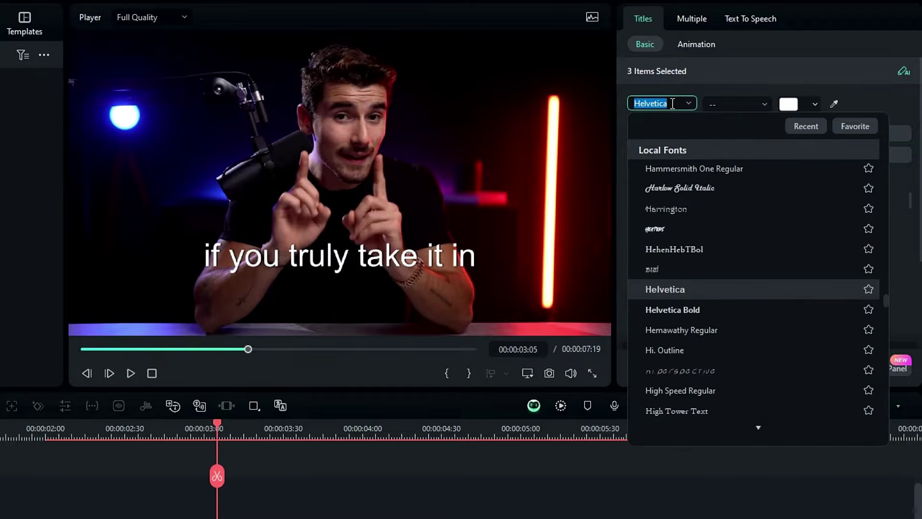
{"action": "type", "text": "mont"}
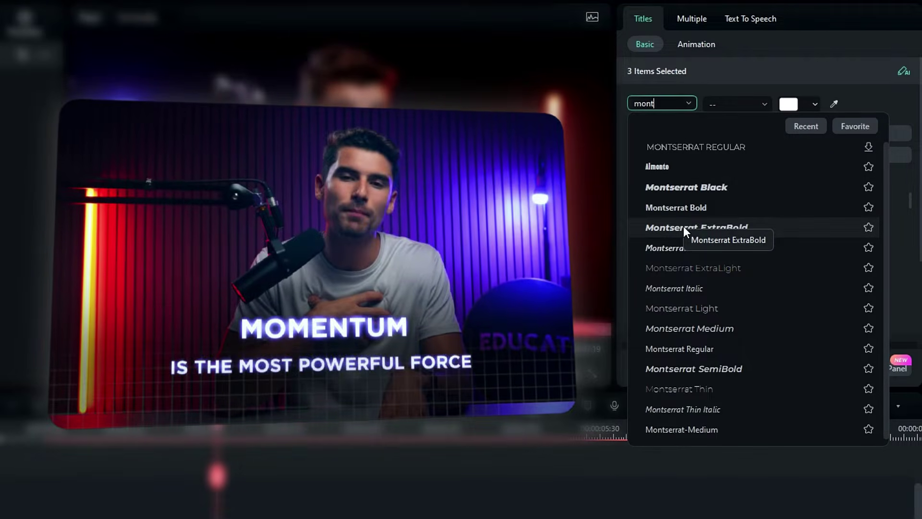
{"action": "left_click", "coordinate": [684, 228]}
{"action": "left_click", "coordinate": [723, 105]}
{"action": "type", "text": "40"}
{"action": "key", "text": "Return"}
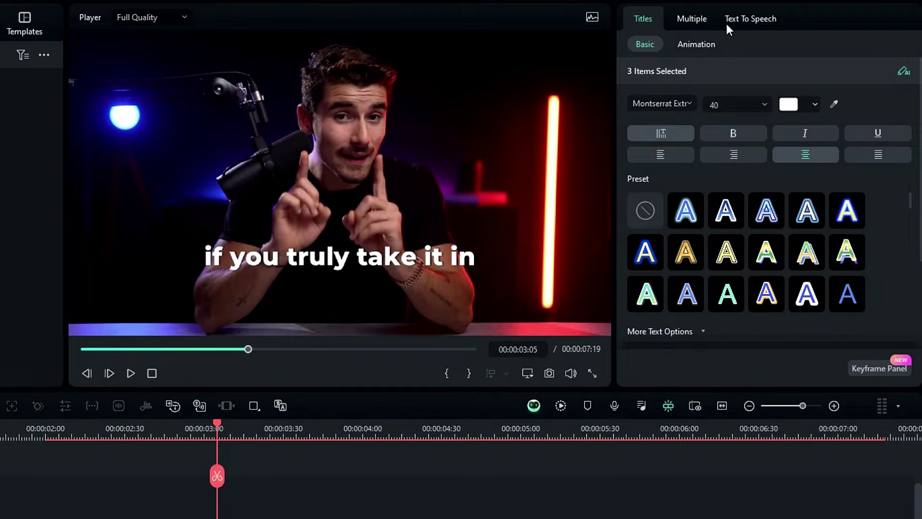
Move all three subtitles lower in the frame and scrub through them to check the placement.
{"action": "left_click", "coordinate": [702, 18]}
{"action": "left_click_drag", "start_coordinate": [811, 192], "coordinate": [772, 192]}
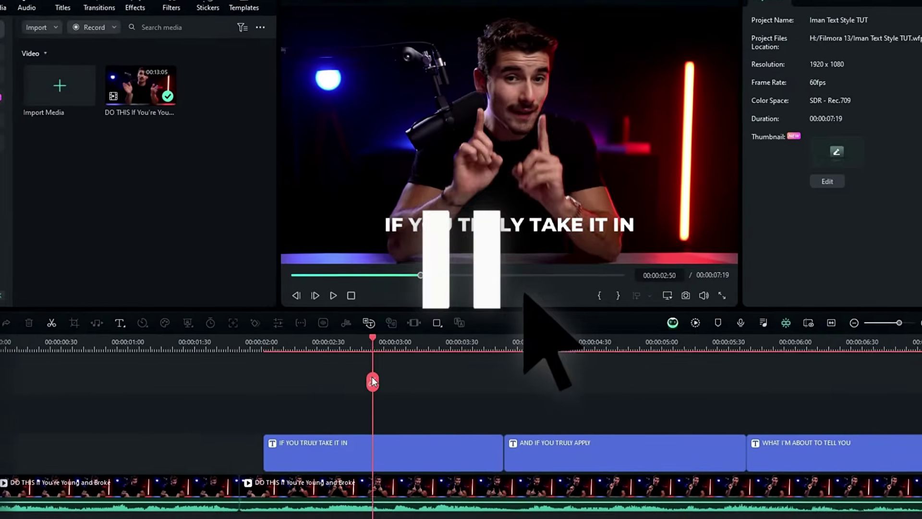
{"action": "left_click_drag", "start_coordinate": [372, 382], "coordinate": [750, 370]}
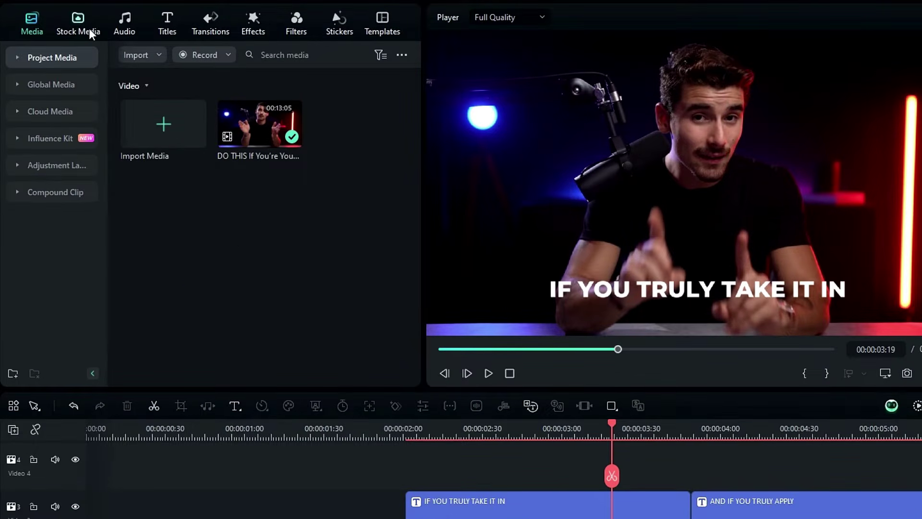
Add a Black solid color clip between the subtitles and the video, starting before the first subtitle and lasting until the video ends.
{"action": "left_click", "coordinate": [89, 27]}
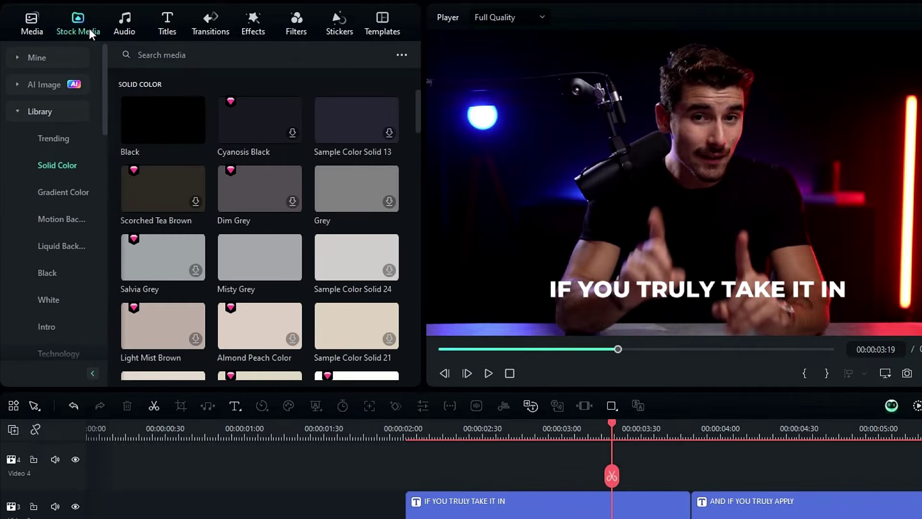
{"action": "left_click_drag", "start_coordinate": [154, 115], "coordinate": [221, 445]}
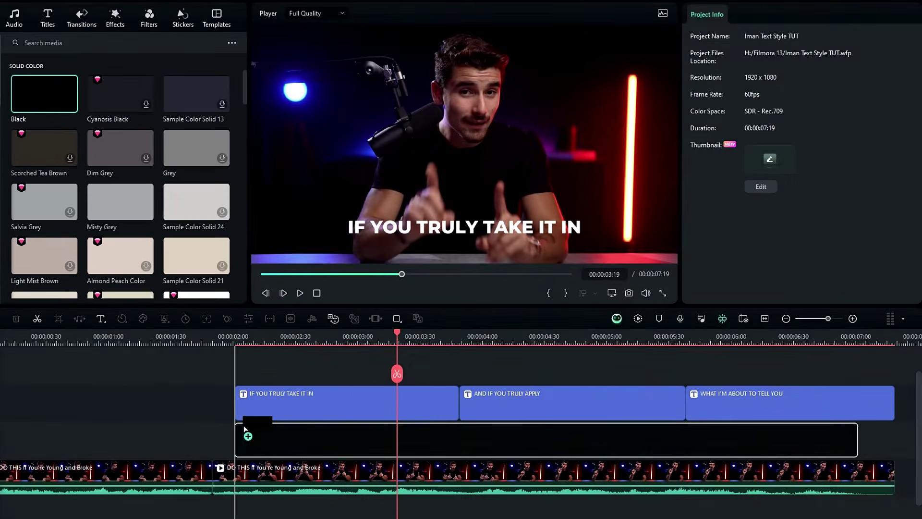
{"action": "left_click_drag", "start_coordinate": [835, 429], "coordinate": [893, 429]}
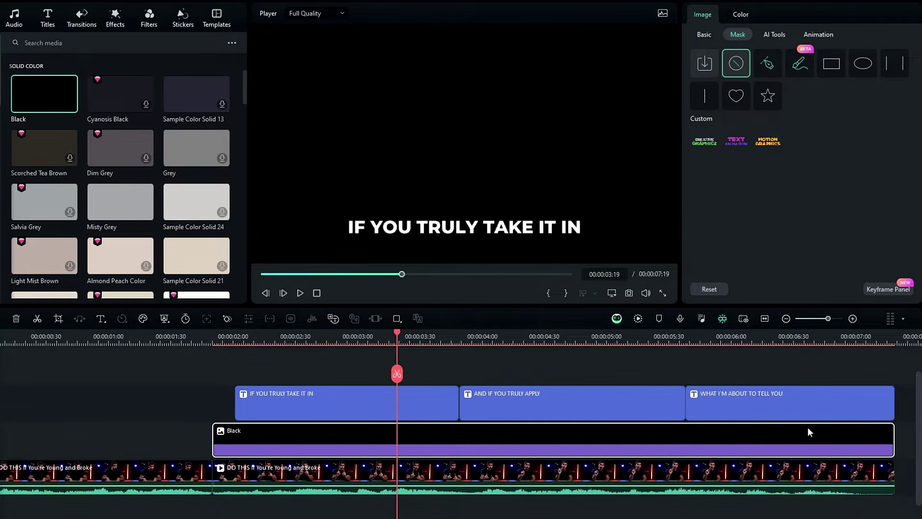
{"action": "left_click_drag", "start_coordinate": [213, 428], "coordinate": [182, 427]}
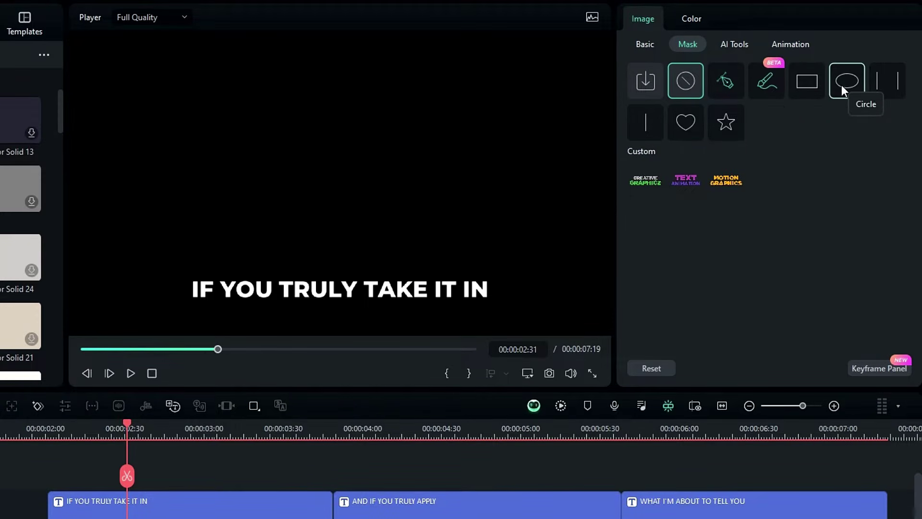
Apply a circle mask to the black clip with scale 130%, width 60% and Y position 123 px.
{"action": "left_click", "coordinate": [842, 90]}
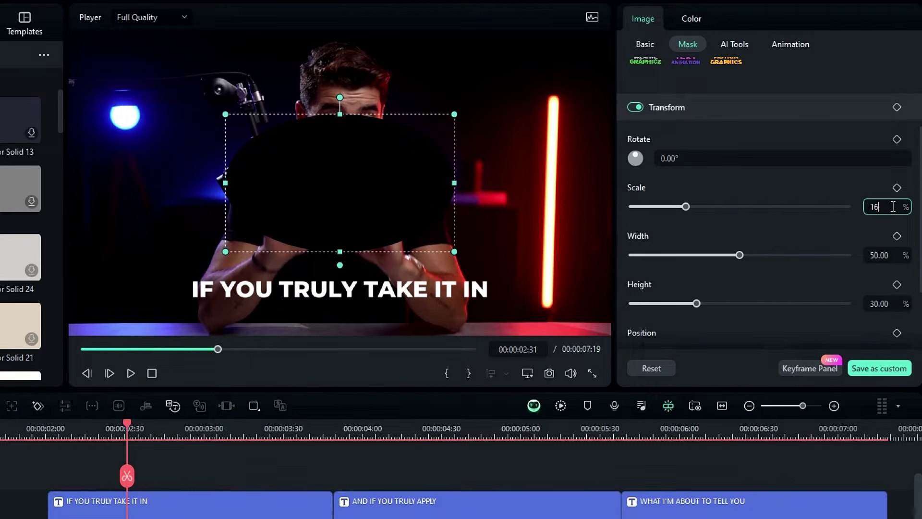
{"action": "key", "text": "Return"}
{"action": "type", "text": "60"}
{"action": "key", "text": "Return"}
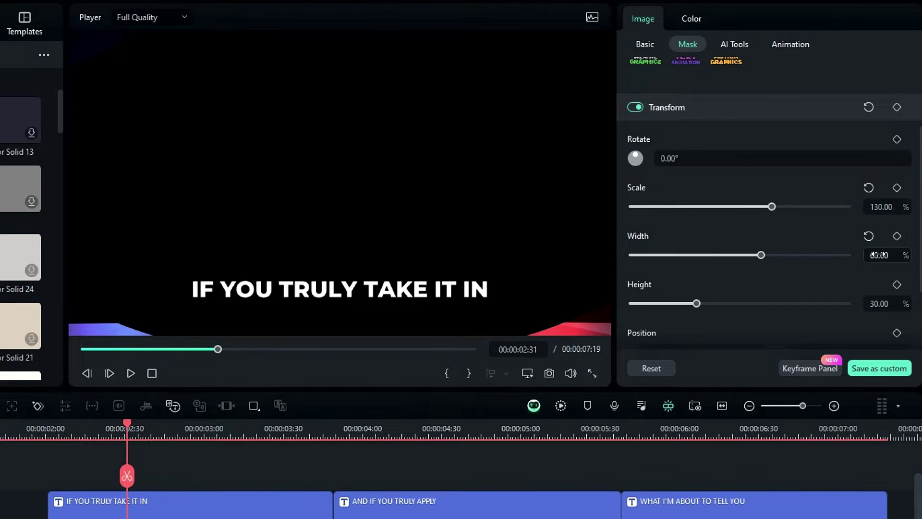
{"action": "scroll", "coordinate": [865, 253], "scroll_direction": "down", "scroll_amount": 2}
{"action": "left_click_drag", "start_coordinate": [802, 252], "coordinate": [860, 253]}
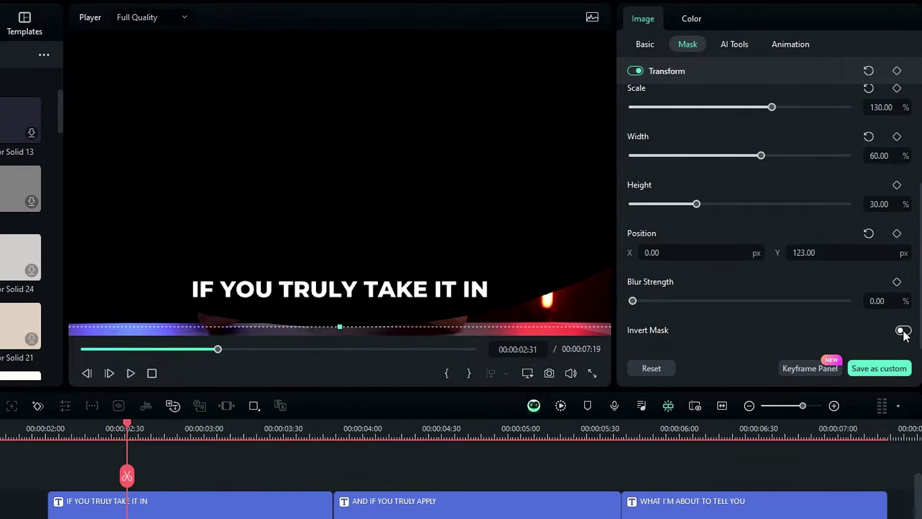
Invert the circle mask, set its blur strength to 60% and Y position to 335 px, and play back the shading.
{"action": "left_click", "coordinate": [903, 330]}
{"action": "left_click_drag", "start_coordinate": [632, 301], "coordinate": [778, 301]}
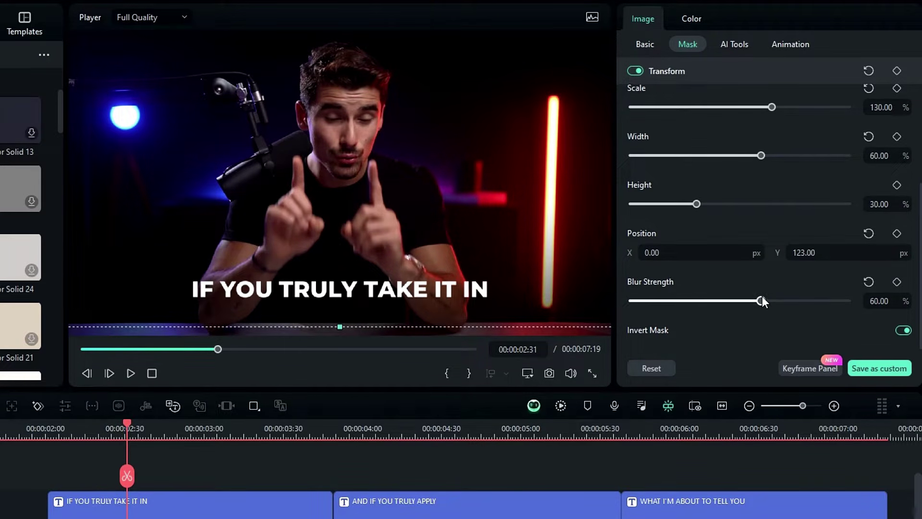
{"action": "left_click_drag", "start_coordinate": [807, 251], "coordinate": [880, 252]}
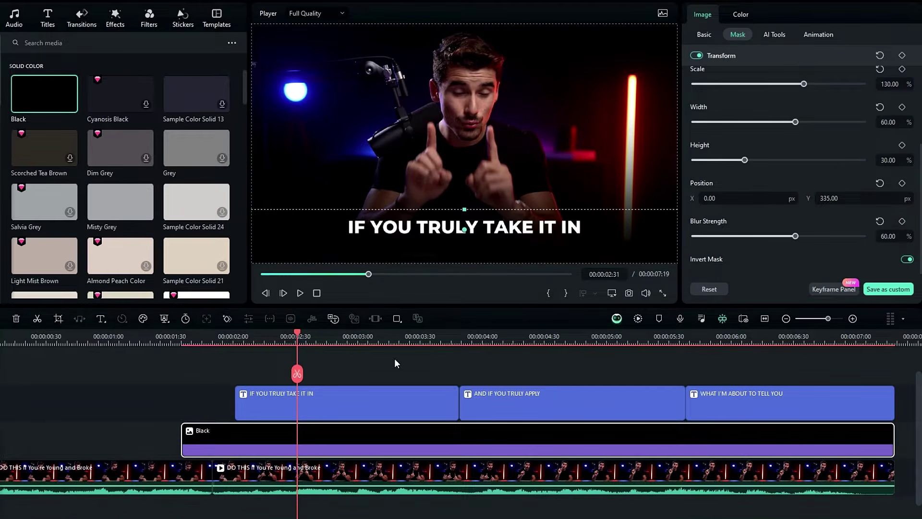
{"action": "left_click", "coordinate": [397, 362]}
{"action": "key", "text": "space"}
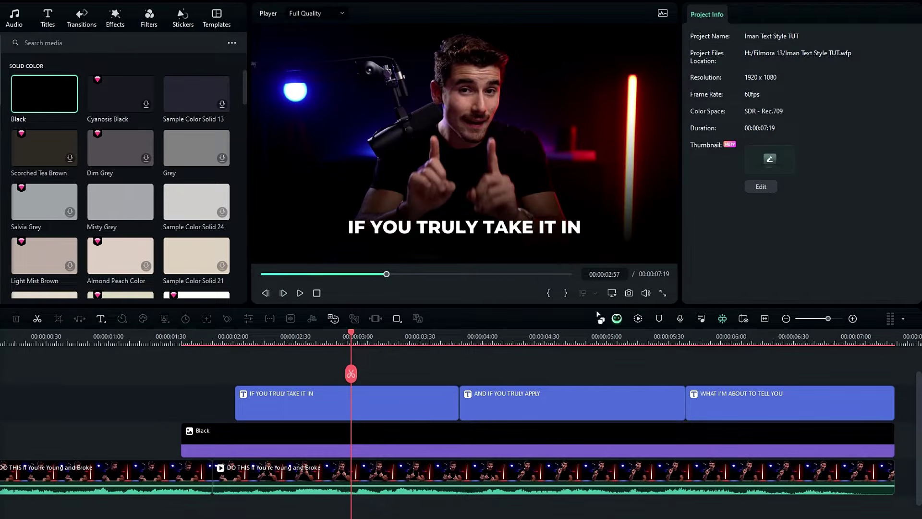
Apply the String Blur intro animation to all three subtitles with a 1.3 s duration and play back the result.
{"action": "left_click_drag", "start_coordinate": [740, 379], "coordinate": [383, 391]}
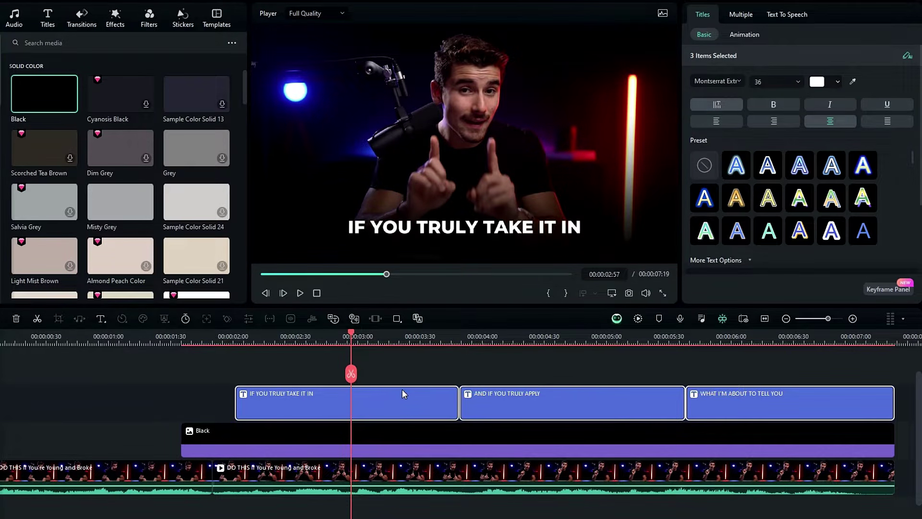
{"action": "left_click", "coordinate": [694, 43]}
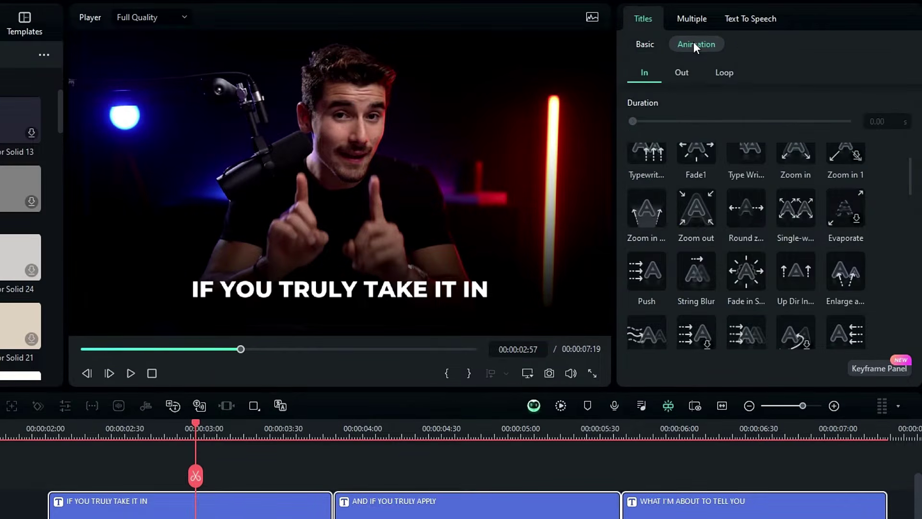
{"action": "scroll", "coordinate": [679, 206], "scroll_direction": "up", "scroll_amount": 2}
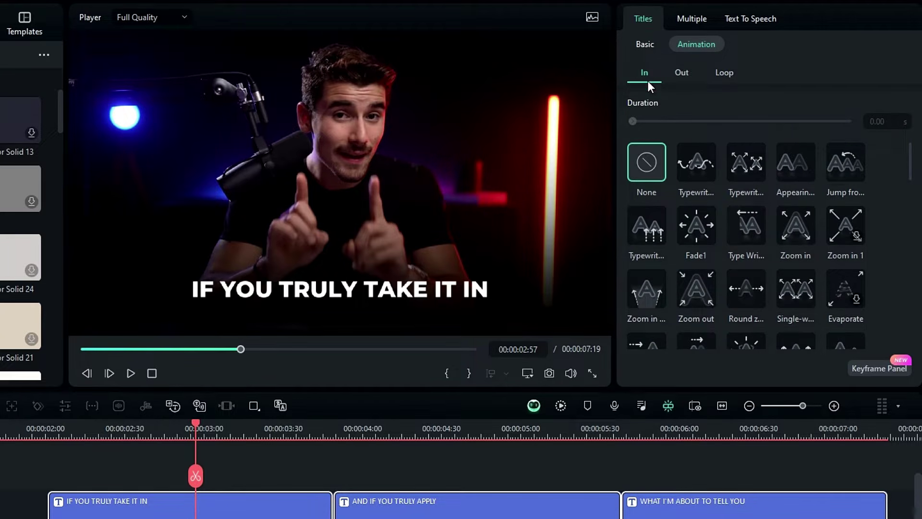
{"action": "scroll", "coordinate": [692, 202], "scroll_direction": "down", "scroll_amount": 3}
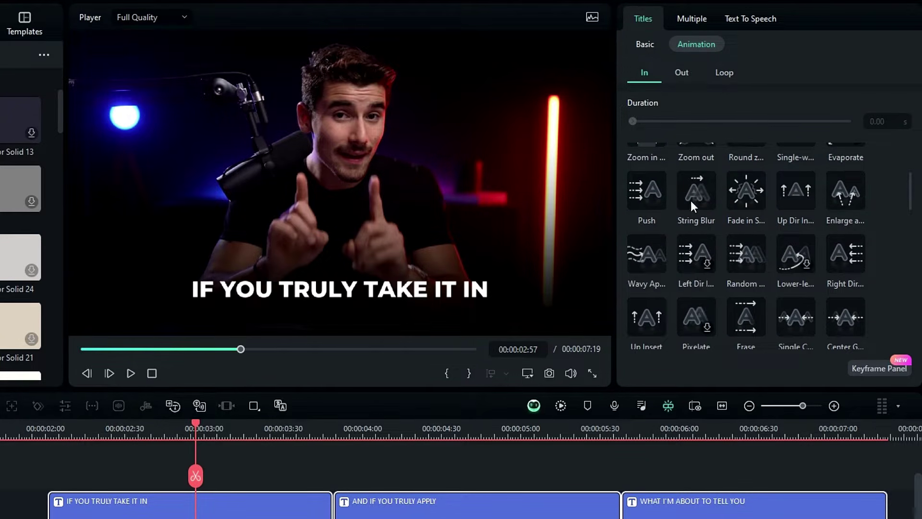
{"action": "left_click", "coordinate": [693, 194]}
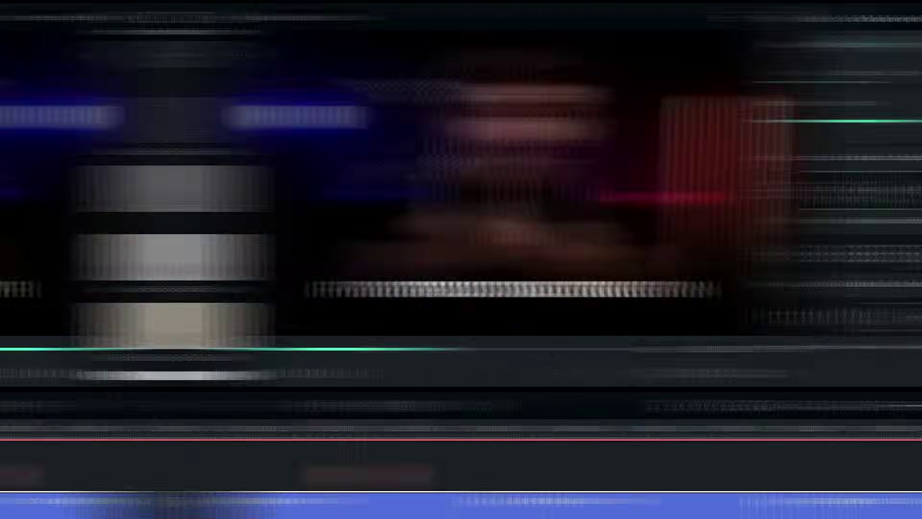
{"action": "left_click", "coordinate": [890, 120]}
{"action": "type", "text": "1."}
{"action": "type", "text": "3"}
{"action": "left_click", "coordinate": [228, 343]}
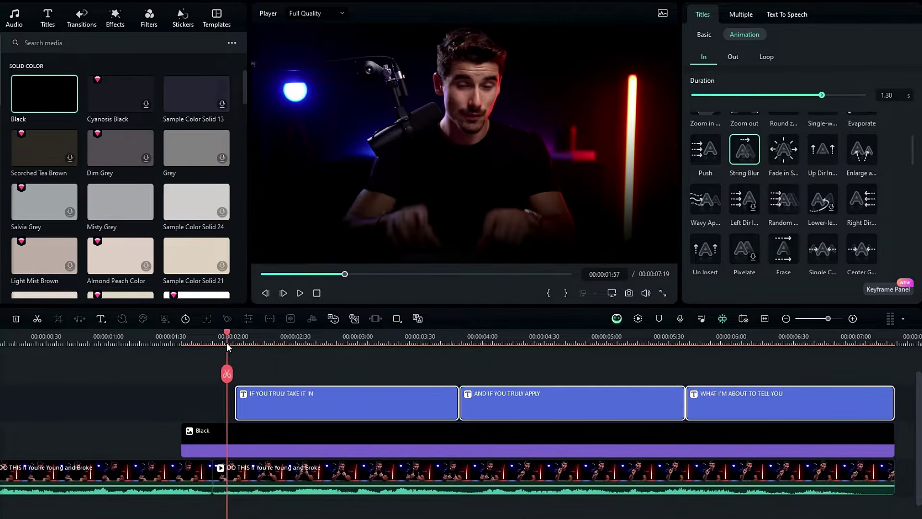
{"action": "key", "text": "space"}
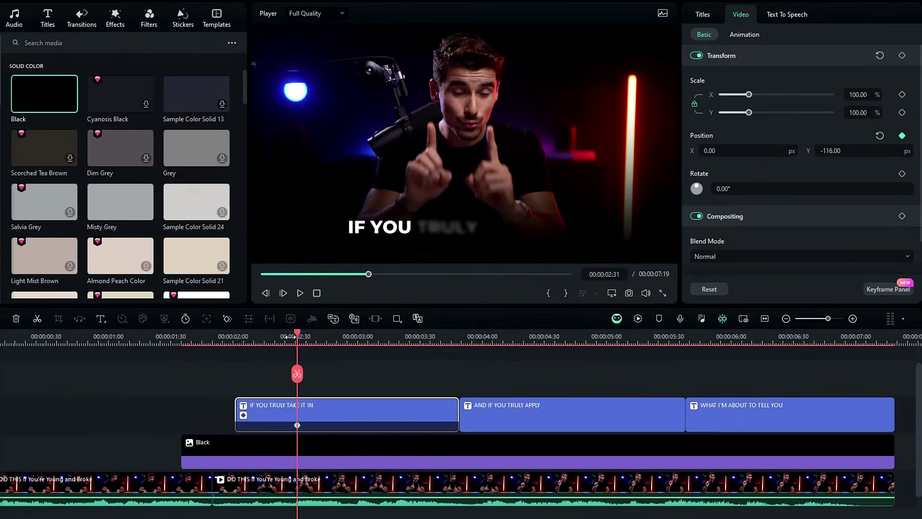
Keyframe the first subtitle's Y position at -317 px at its start and preview the rise to the existing keyframe.
{"action": "key", "text": "Left"}
{"action": "key", "text": "Left"}
{"action": "key", "text": "Left"}
{"action": "key", "text": "Left"}
{"action": "key", "text": "Left"}
{"action": "key", "text": "Left"}
{"action": "key", "text": "Left"}
{"action": "key", "text": "Left"}
{"action": "key", "text": "Left"}
{"action": "key", "text": "Left"}
{"action": "key", "text": "Left"}
{"action": "key", "text": "Left"}
{"action": "key", "text": "Left"}
{"action": "key", "text": "Left"}
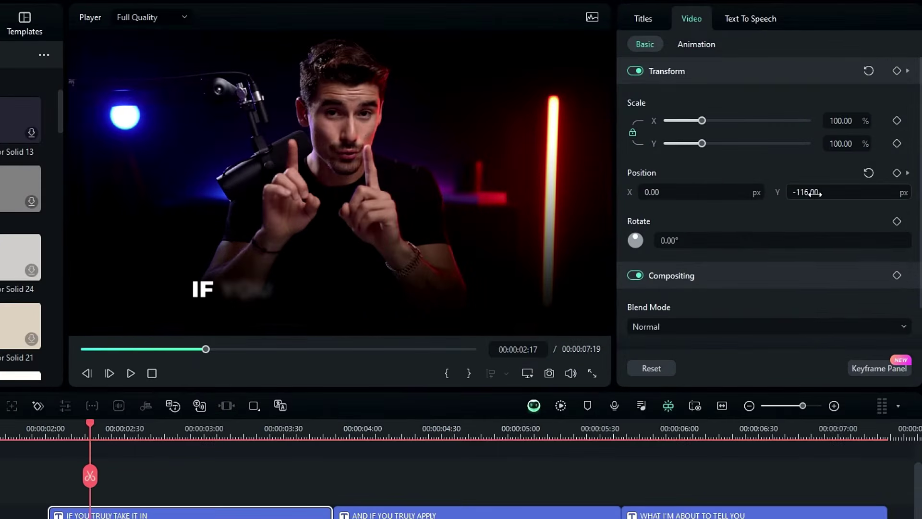
{"action": "left_click_drag", "start_coordinate": [816, 192], "coordinate": [758, 193]}
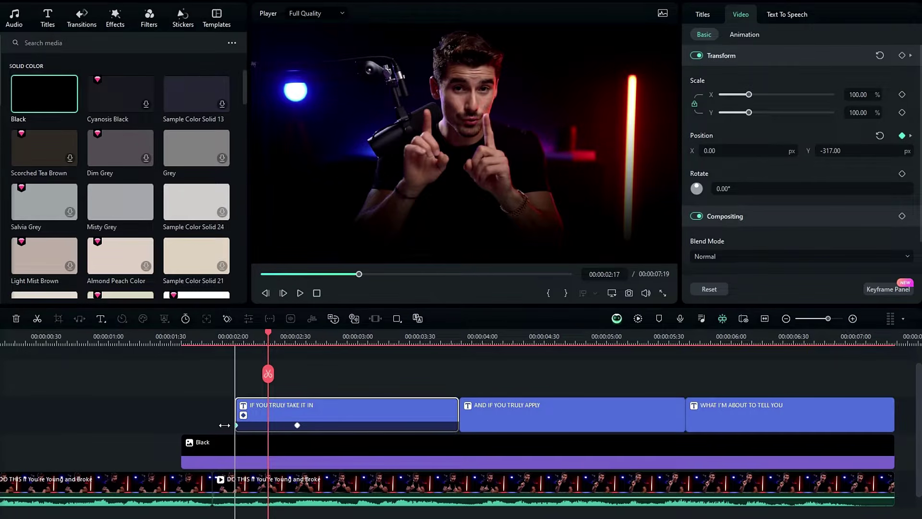
{"action": "left_click_drag", "start_coordinate": [224, 425], "coordinate": [224, 426]}
{"action": "left_click_drag", "start_coordinate": [237, 340], "coordinate": [303, 353]}
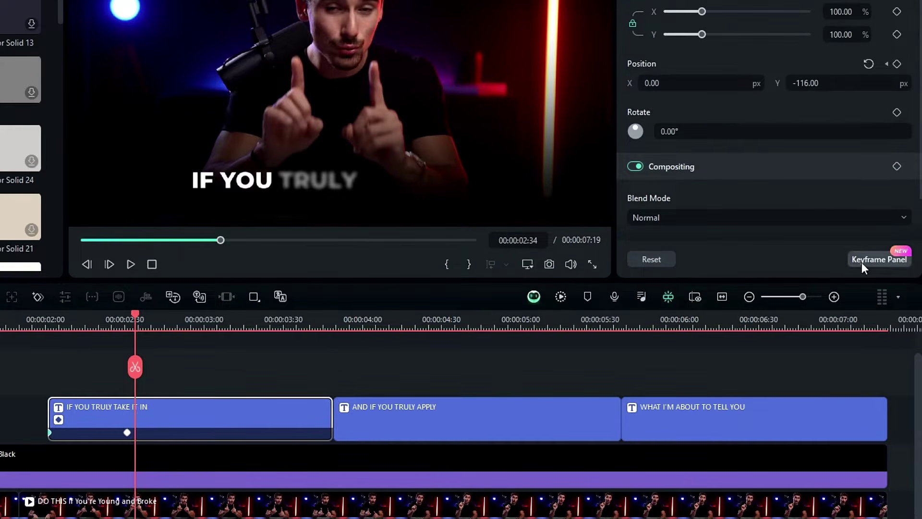
Set the first subtitle's final Y-position keyframe to Curve interpolation and play back the motion.
{"action": "left_click", "coordinate": [874, 265]}
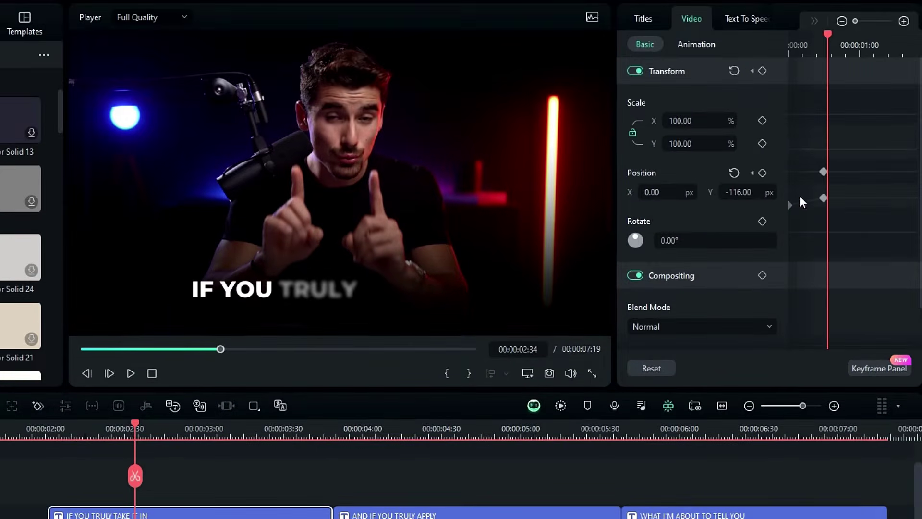
{"action": "right_click", "coordinate": [824, 198]}
{"action": "left_click", "coordinate": [829, 274]}
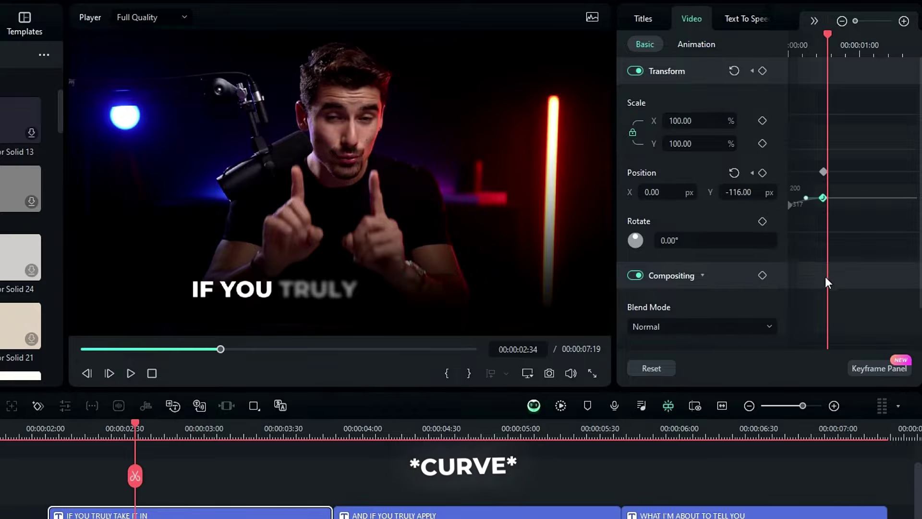
{"action": "left_click", "coordinate": [30, 431]}
{"action": "key", "text": "space"}
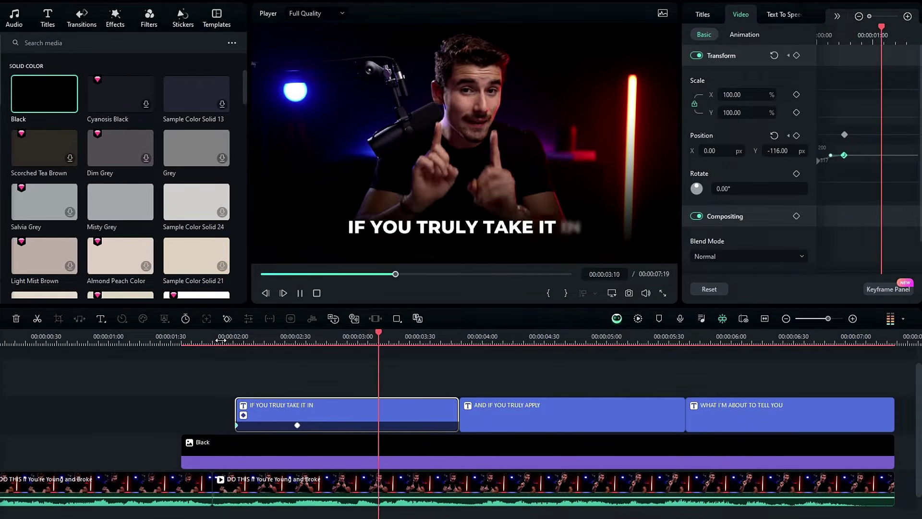
{"action": "left_click", "coordinate": [221, 340]}
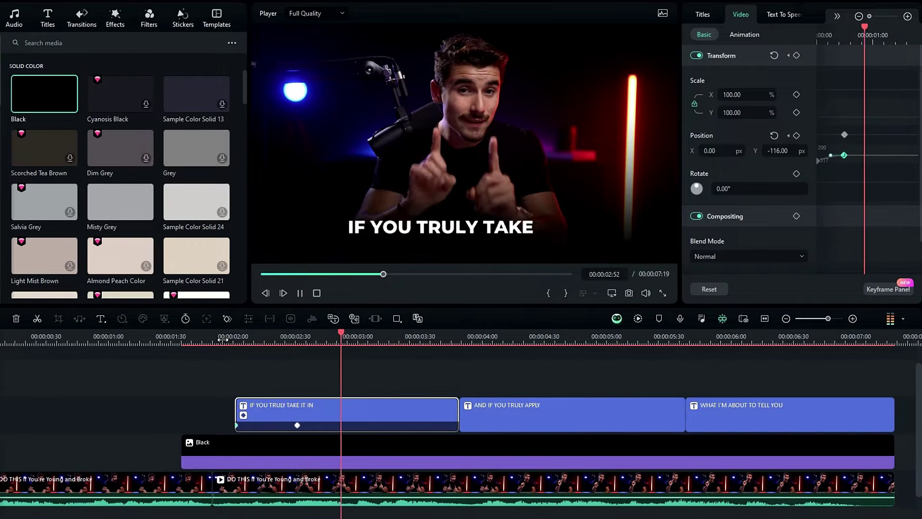
Animate the "AND IF YOU TRULY APPLY" subtitle's Y position from -319 px at its start to -116 px, with curved interpolation.
{"action": "left_click", "coordinate": [480, 417]}
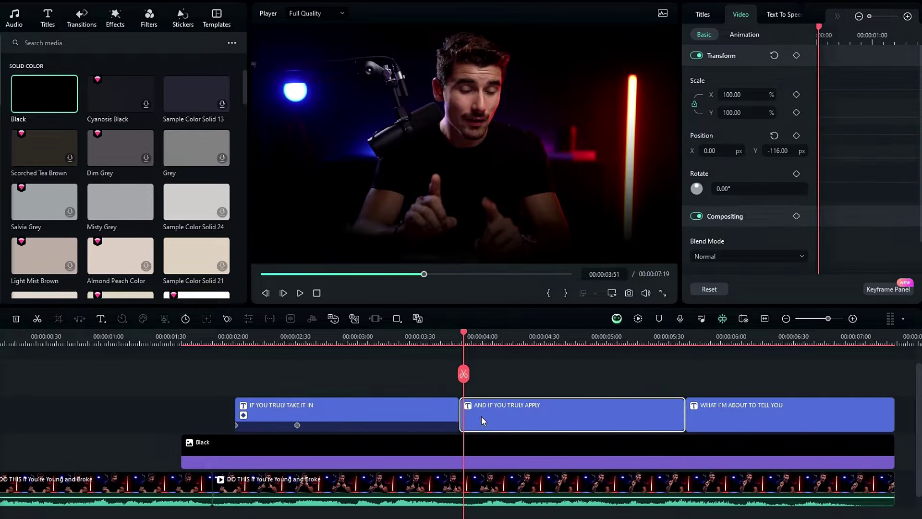
{"action": "left_click_drag", "start_coordinate": [519, 343], "coordinate": [524, 344]}
{"action": "left_click", "coordinate": [796, 136]}
{"action": "key", "text": "Up"}
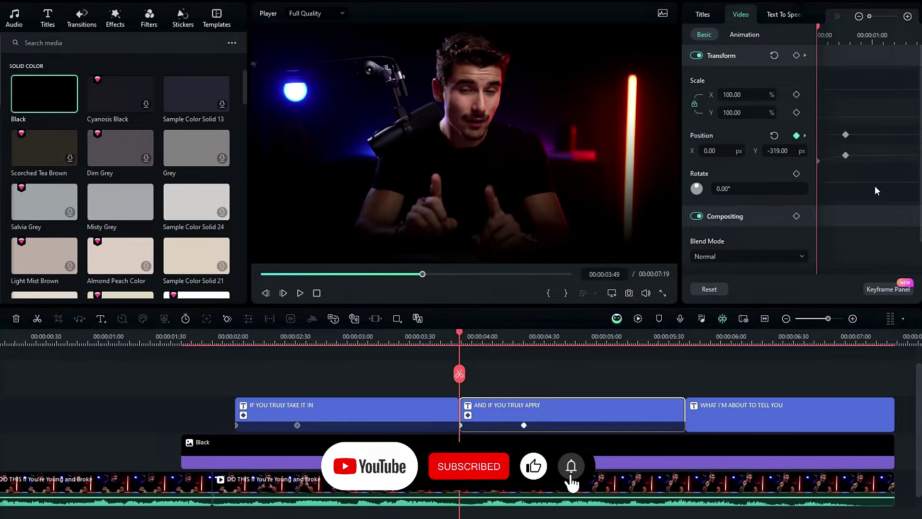
{"action": "right_click", "coordinate": [845, 155]}
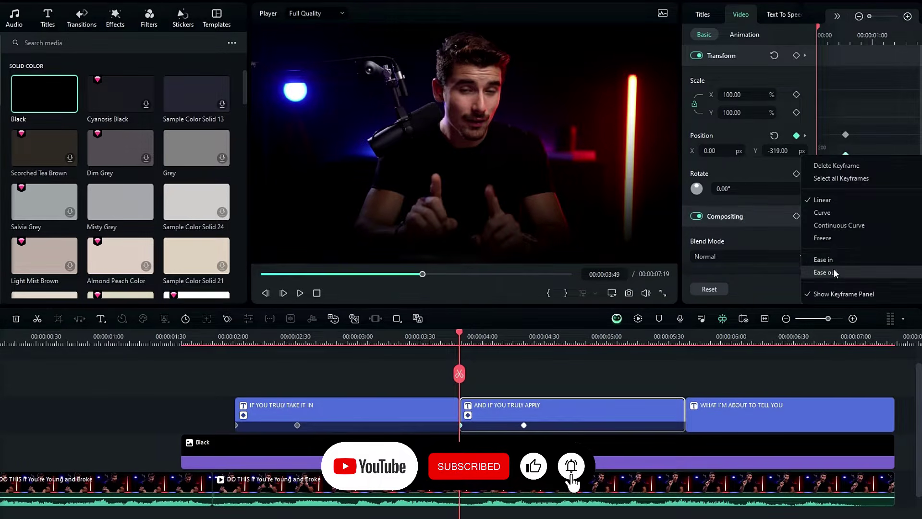
{"action": "left_click", "coordinate": [824, 225]}
Animate the "WHAT I'M ABOUT TO TELL YOU" subtitle's Y position from -342 px to -116 px with curved interpolation, and play back all captions.
{"action": "left_click", "coordinate": [742, 337]}
{"action": "left_click", "coordinate": [796, 136]}
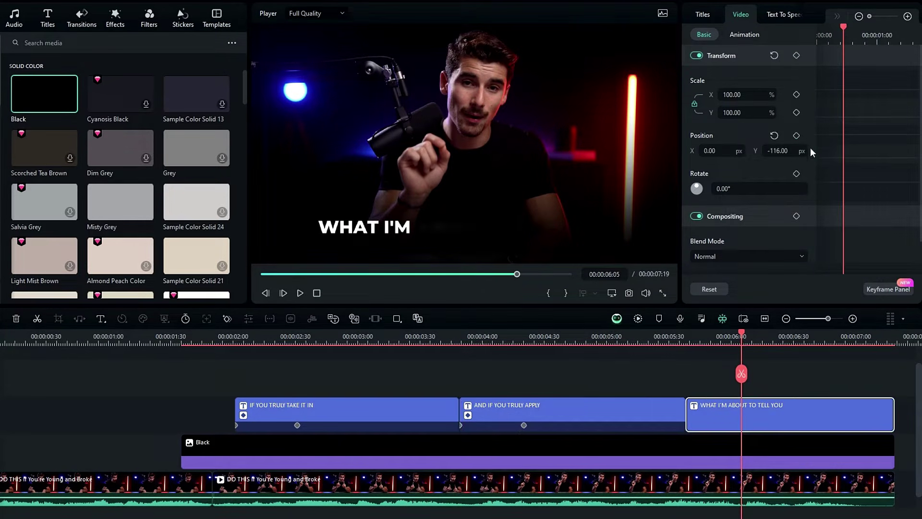
{"action": "left_click_drag", "start_coordinate": [716, 425], "coordinate": [688, 426]}
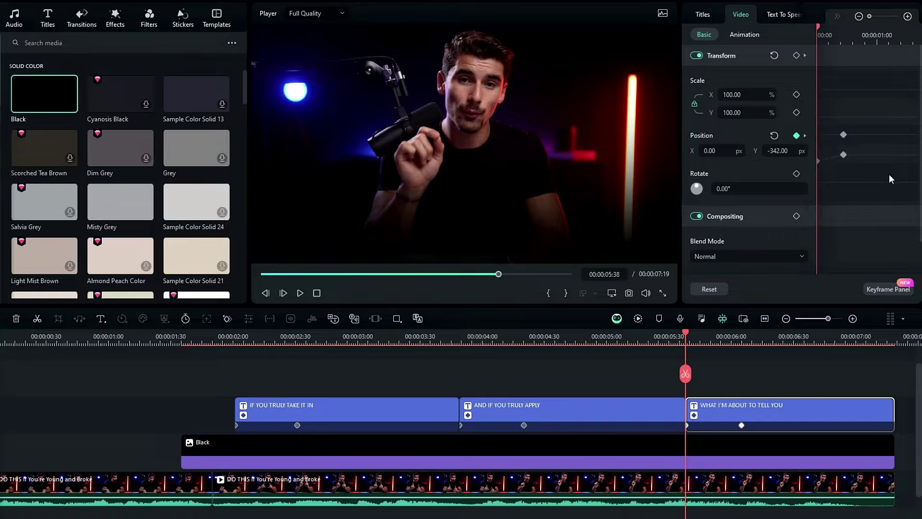
{"action": "right_click", "coordinate": [844, 155]}
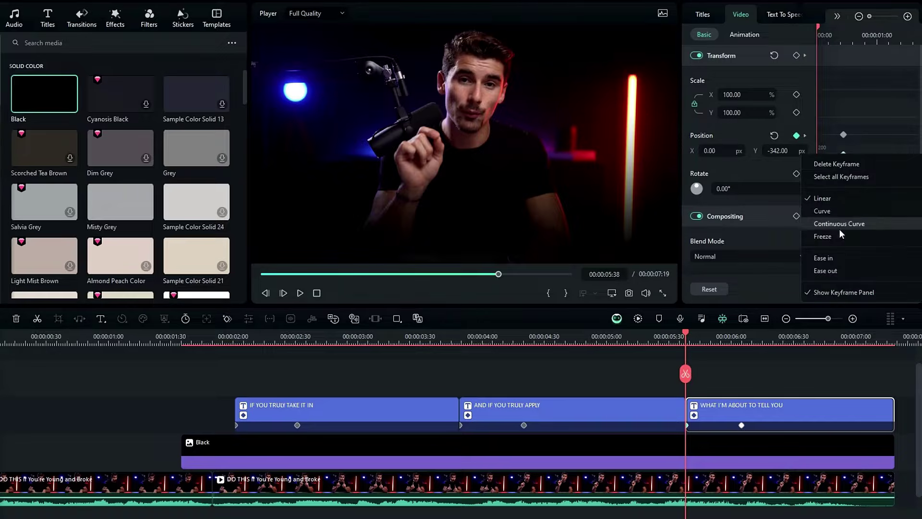
{"action": "left_click", "coordinate": [833, 223]}
{"action": "left_click", "coordinate": [217, 340]}
{"action": "key", "text": "space"}
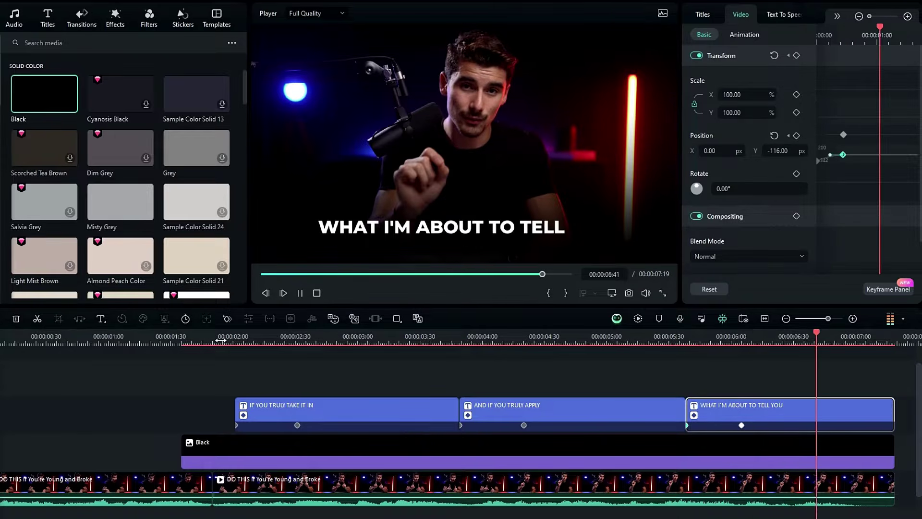
{"action": "left_click_drag", "start_coordinate": [232, 331], "coordinate": [459, 356]}
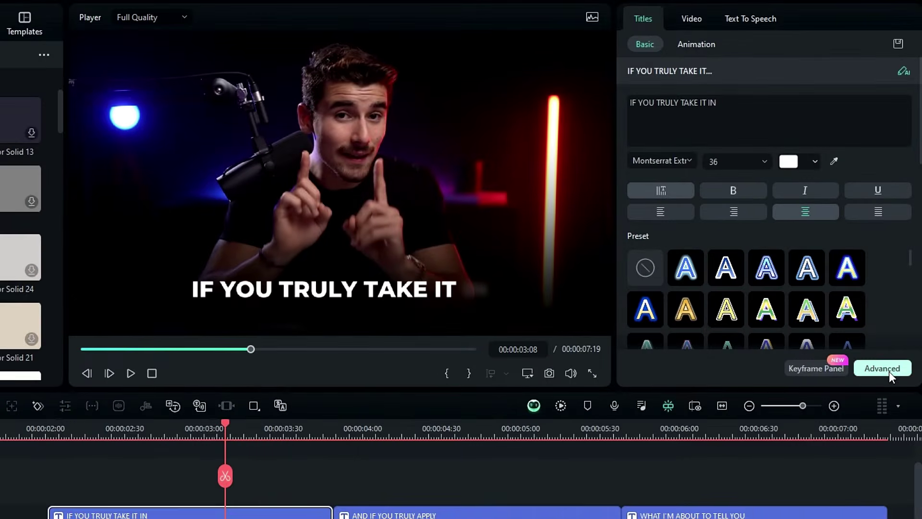
Give the "IF YOU TRULY TAKE IT IN" subtitle a light blue shadow with blur 20 and distance 0 in the advanced text editor.
{"action": "left_click", "coordinate": [889, 370]}
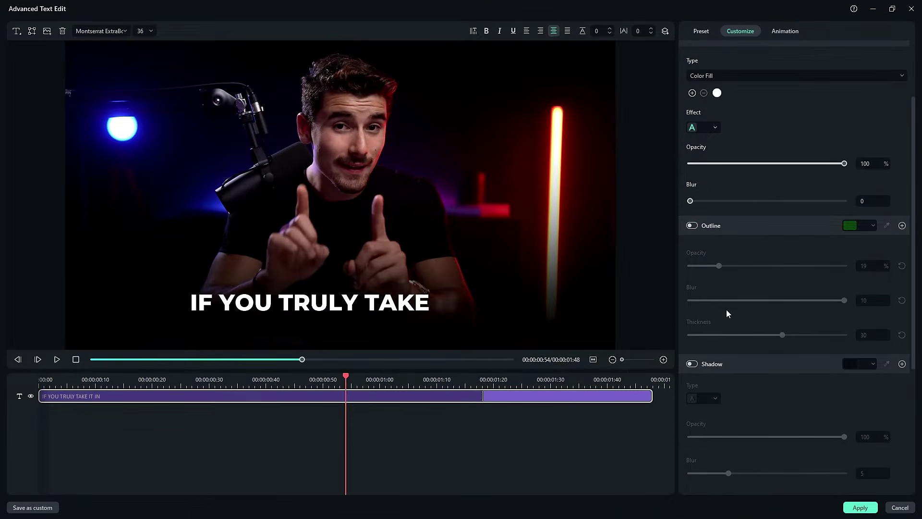
{"action": "scroll", "coordinate": [725, 312], "scroll_direction": "down", "scroll_amount": 3}
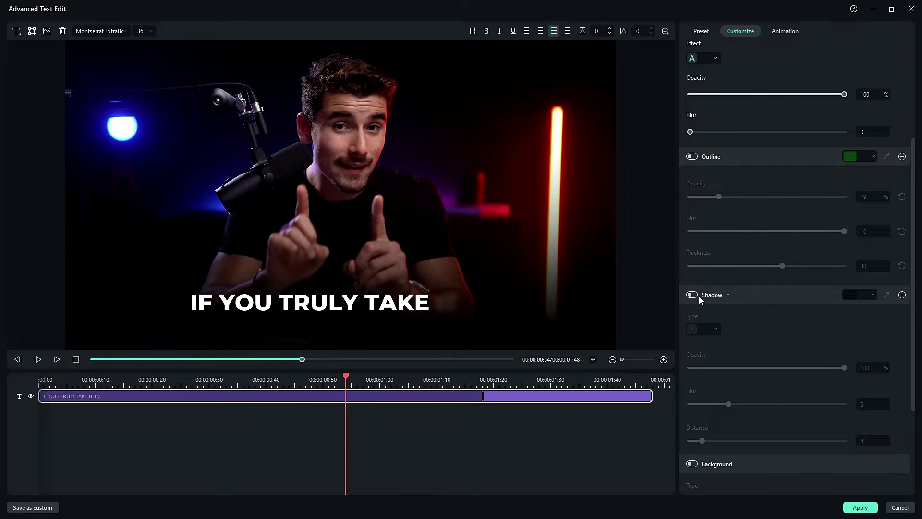
{"action": "left_click", "coordinate": [860, 225]}
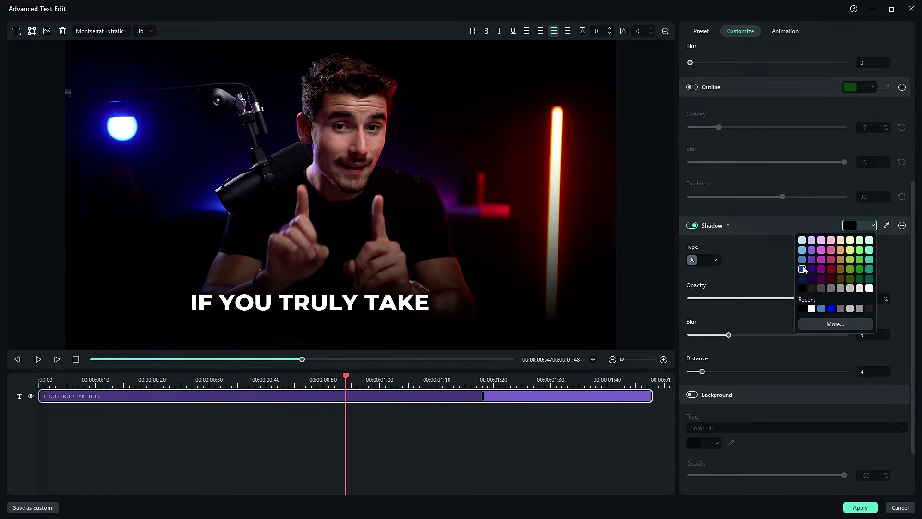
{"action": "left_click", "coordinate": [802, 269]}
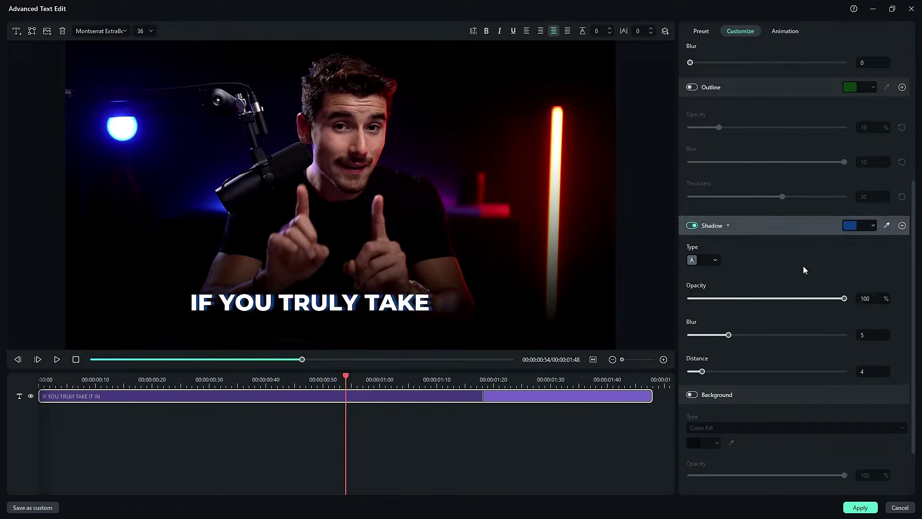
{"action": "left_click_drag", "start_coordinate": [729, 335], "coordinate": [877, 335]}
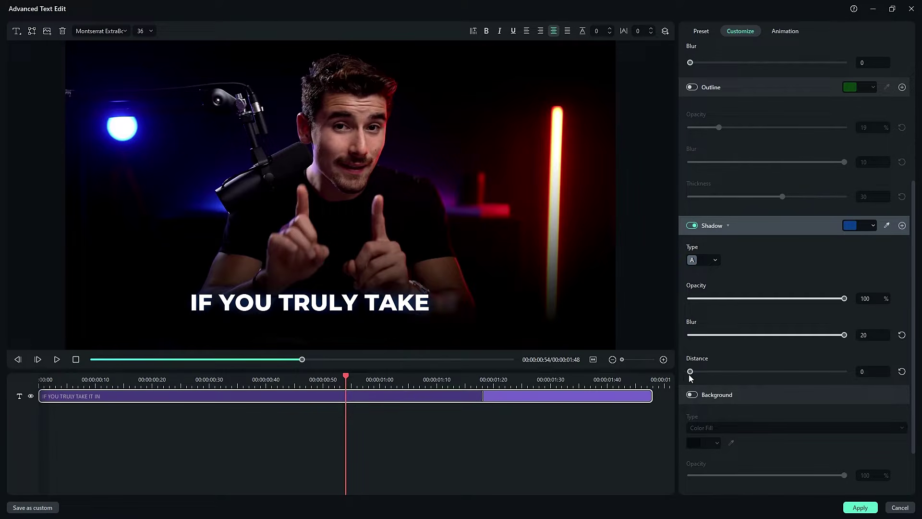
{"action": "scroll", "coordinate": [846, 293], "scroll_direction": "down", "scroll_amount": 1}
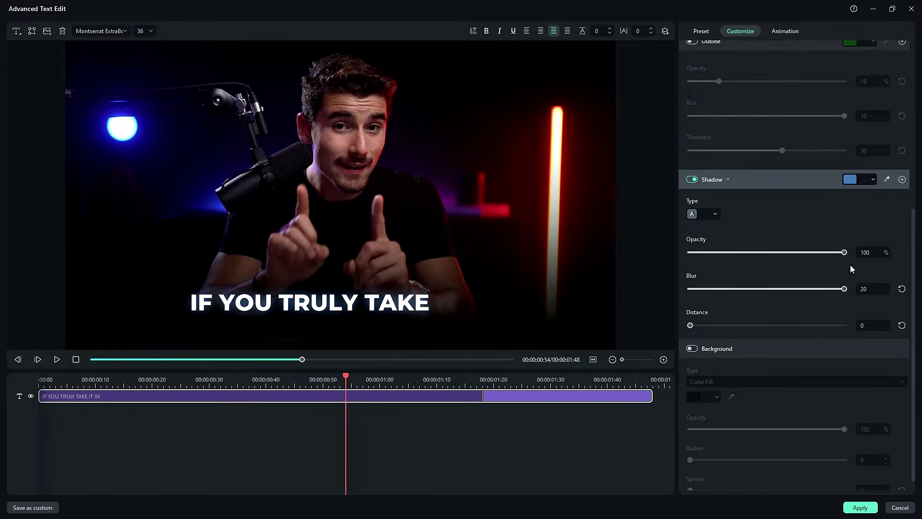
Add a second, bright blue shadow to the first subtitle with blur 20 and distance 0, and apply the text changes.
{"action": "left_click", "coordinate": [902, 181]}
{"action": "scroll", "coordinate": [843, 260], "scroll_direction": "down", "scroll_amount": 1}
{"action": "left_click", "coordinate": [857, 234]}
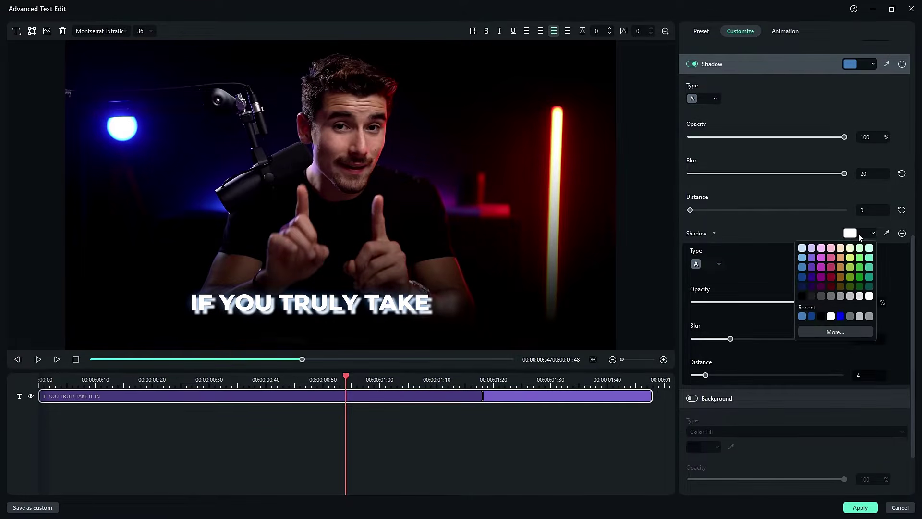
{"action": "left_click", "coordinate": [841, 315]}
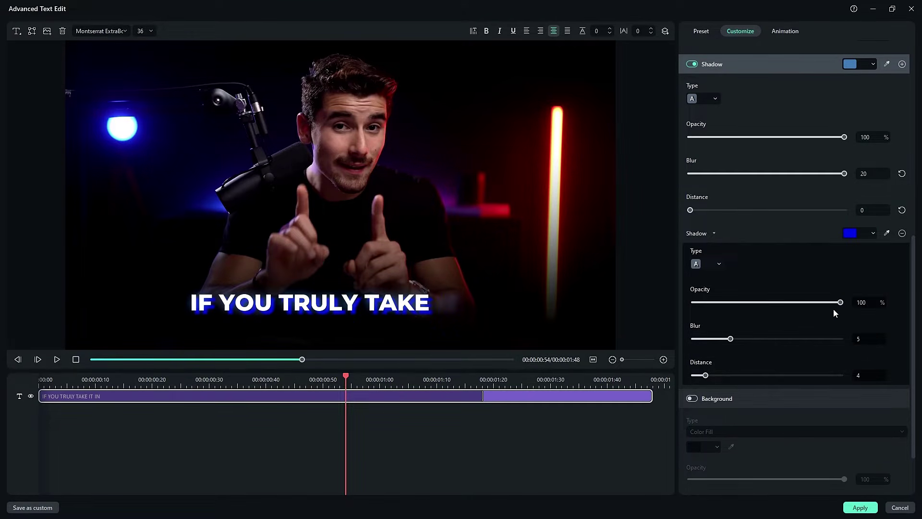
{"action": "left_click_drag", "start_coordinate": [731, 338], "coordinate": [809, 336]}
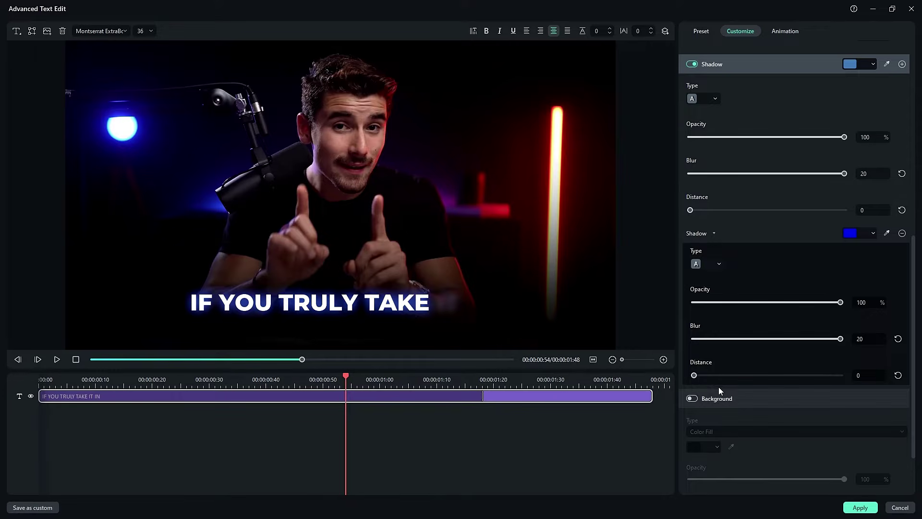
{"action": "left_click", "coordinate": [850, 508]}
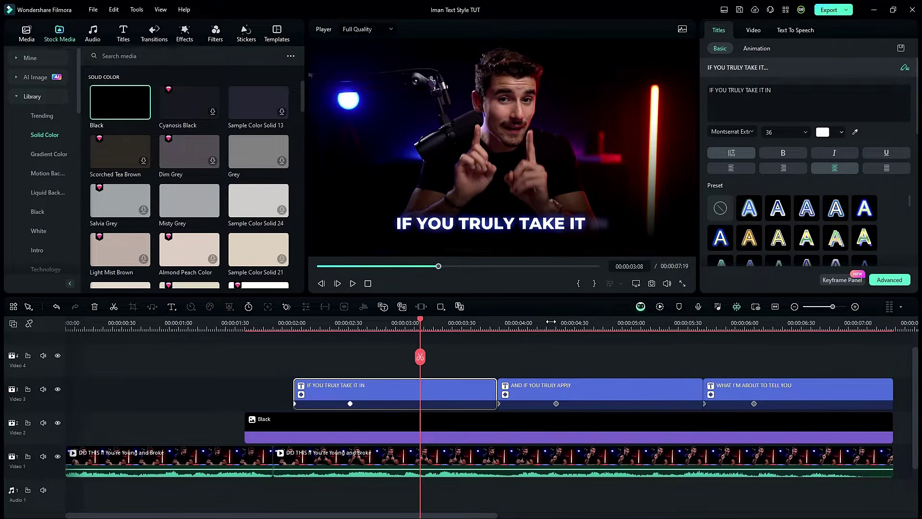
Give the "AND IF YOU TRULY APPLY" subtitle a light blue shadow with blur 20 and distance 0 plus a second bright blue shadow.
{"action": "left_click_drag", "start_coordinate": [579, 322], "coordinate": [626, 322]}
{"action": "left_click", "coordinate": [627, 388]}
{"action": "left_click", "coordinate": [890, 280]}
{"action": "scroll", "coordinate": [803, 241], "scroll_direction": "down", "scroll_amount": 6}
{"action": "left_click", "coordinate": [693, 180]}
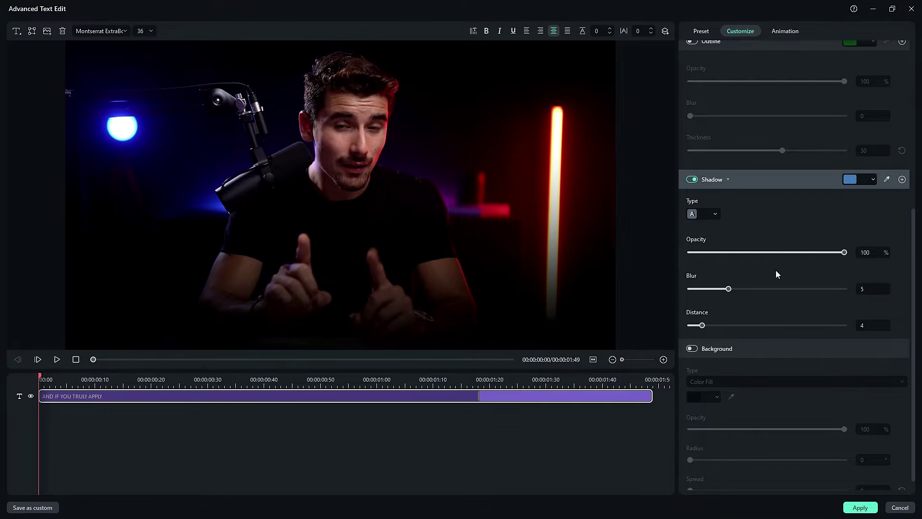
{"action": "scroll", "coordinate": [845, 326], "scroll_direction": "up", "scroll_amount": 3}
{"action": "left_click", "coordinate": [902, 317]}
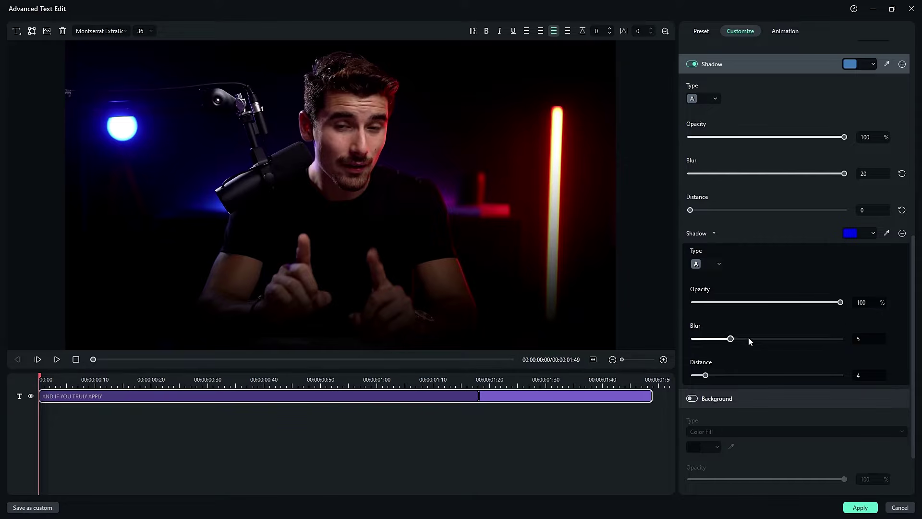
{"action": "left_click", "coordinate": [852, 505]}
Enable a light blue shadow on the "WHAT I'M ABOUT TO TELL YOU" subtitle in the maximized advanced text editor.
{"action": "left_click_drag", "start_coordinate": [626, 327], "coordinate": [809, 328]}
{"action": "left_click", "coordinate": [809, 388]}
{"action": "left_click", "coordinate": [890, 280]}
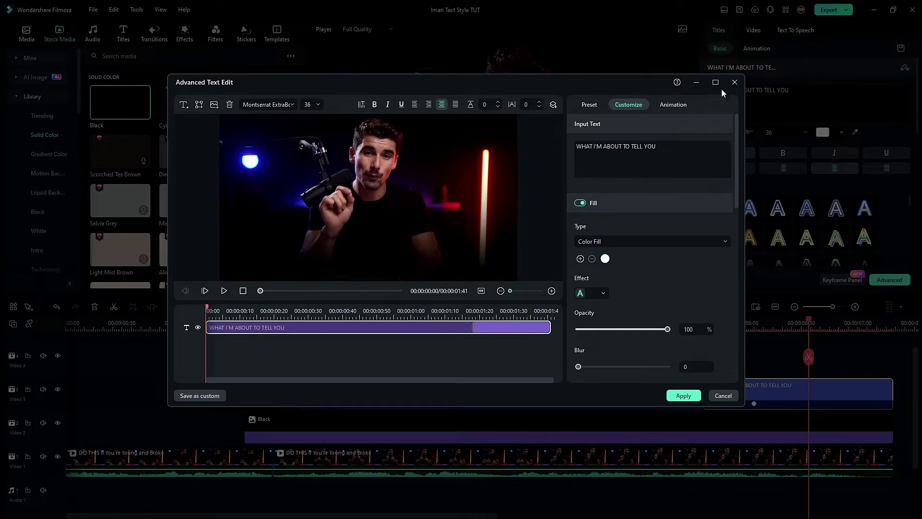
{"action": "left_click", "coordinate": [717, 83]}
{"action": "scroll", "coordinate": [867, 208], "scroll_direction": "down", "scroll_amount": 10}
{"action": "left_click", "coordinate": [872, 166]}
{"action": "left_click", "coordinate": [800, 272]}
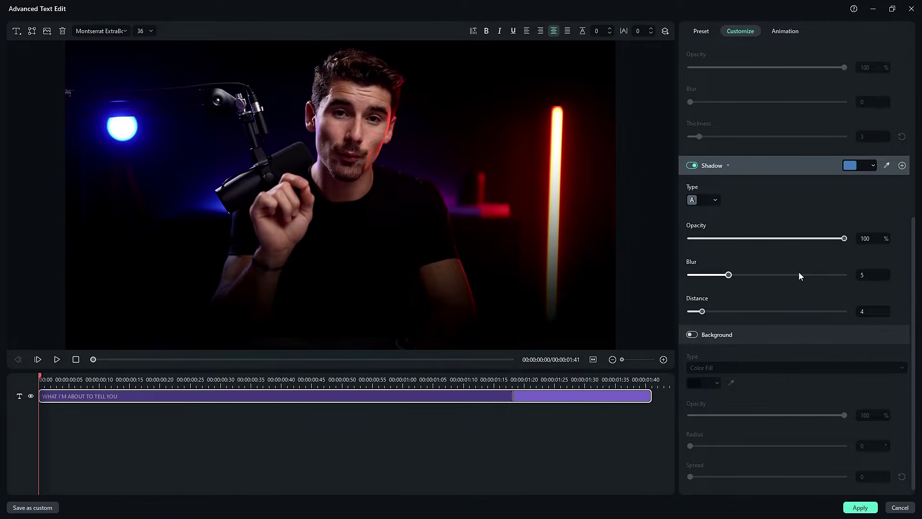
Add a second, bright blue shadow to the third subtitle with blur 20 and distance 0, and apply the text changes.
{"action": "left_click", "coordinate": [902, 166]}
{"action": "left_click", "coordinate": [873, 335]}
{"action": "left_click", "coordinate": [844, 416]}
{"action": "scroll", "coordinate": [816, 384], "scroll_direction": "down", "scroll_amount": 3}
{"action": "left_click_drag", "start_coordinate": [729, 348], "coordinate": [846, 348]}
{"action": "left_click_drag", "start_coordinate": [704, 384], "coordinate": [689, 384]}
{"action": "left_click", "coordinate": [860, 507]}
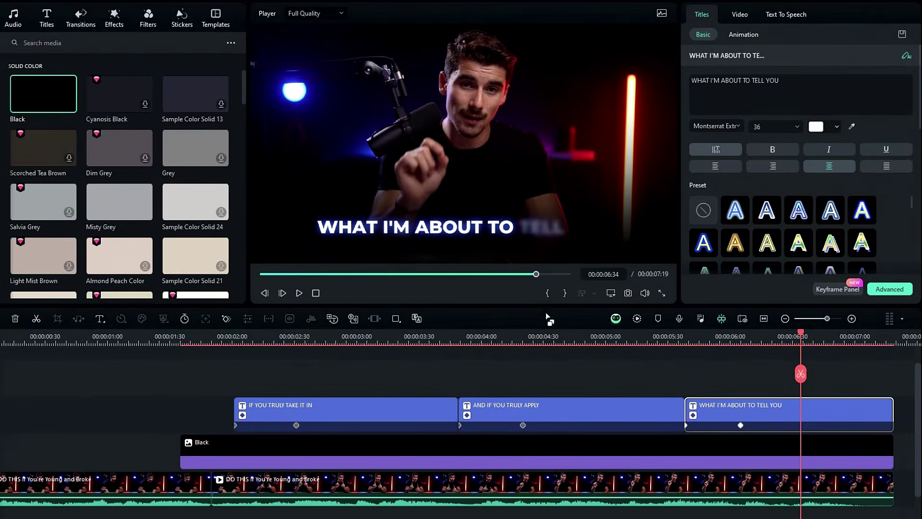
Play back the glowing captions from just before the first subtitle.
{"action": "left_click_drag", "start_coordinate": [531, 332], "coordinate": [200, 340]}
{"action": "key", "text": "space"}
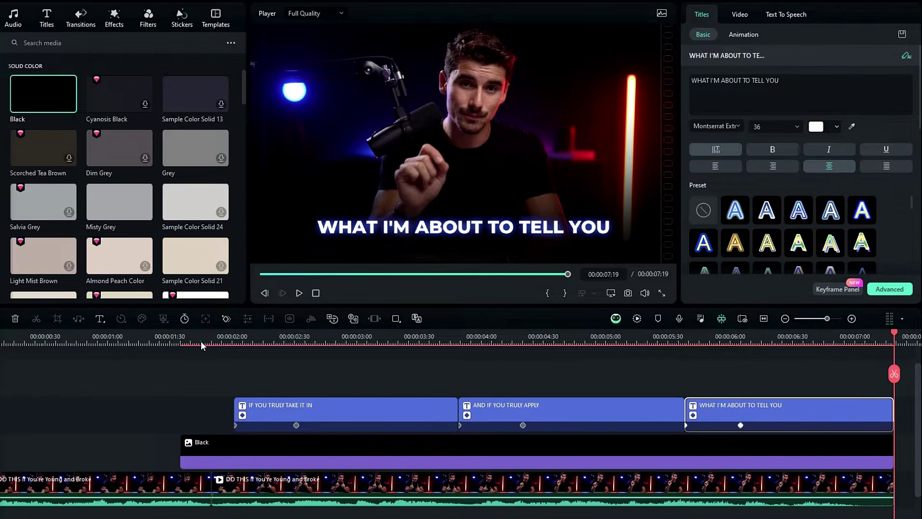
{"action": "left_click", "coordinate": [393, 341]}
Add an opacity keyframe at the start of the Black clip with the opacity set to 0.
{"action": "mouse_move", "coordinate": [200, 376]}
{"action": "left_mouse_down"}
{"action": "mouse_move", "coordinate": [172, 376]}
{"action": "mouse_move", "coordinate": [212, 387]}
{"action": "left_mouse_up"}
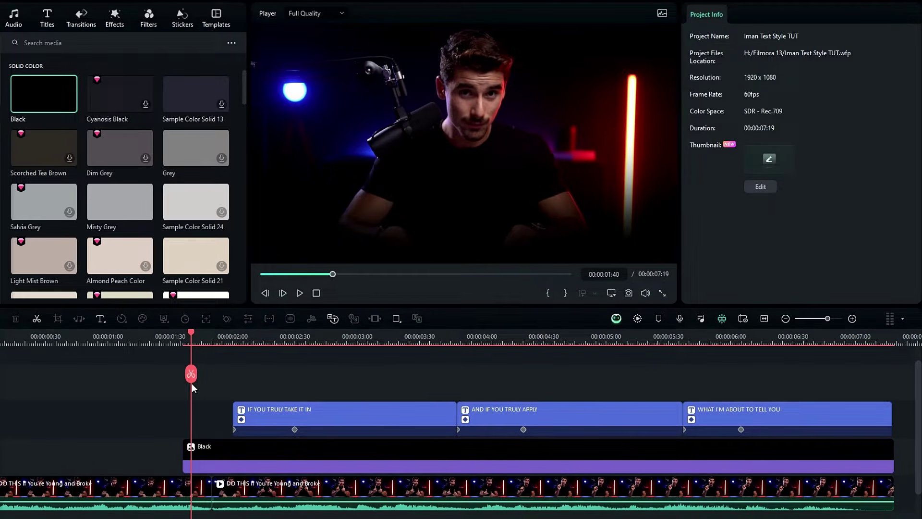
{"action": "left_click", "coordinate": [218, 453]}
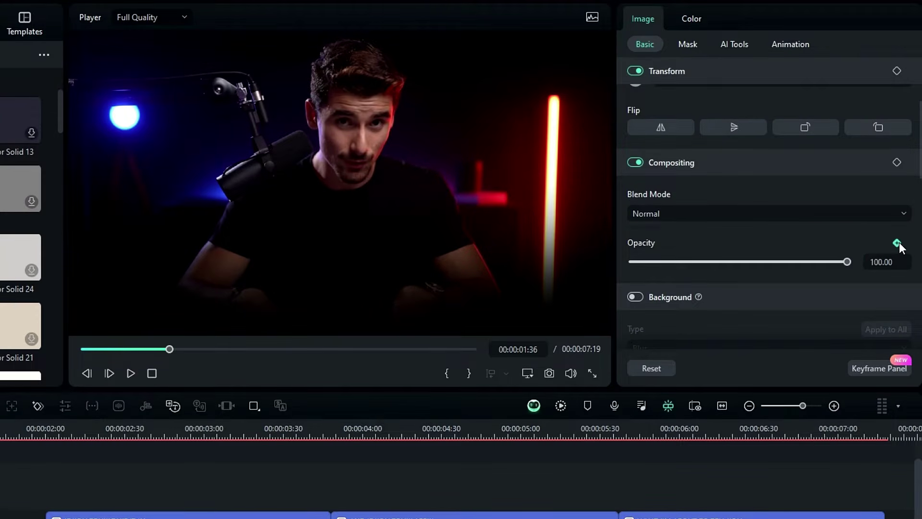
{"action": "left_click", "coordinate": [897, 242]}
{"action": "left_click_drag", "start_coordinate": [847, 262], "coordinate": [615, 261]}
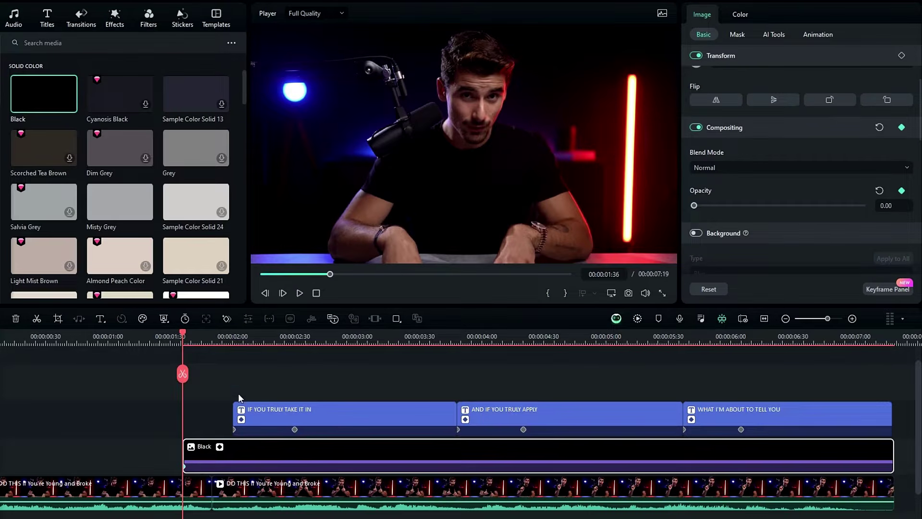
Keyframe the Black clip's opacity to 100 at 00:00:02:00, where the first subtitle starts.
{"action": "left_click_drag", "start_coordinate": [30, 437], "coordinate": [48, 438]}
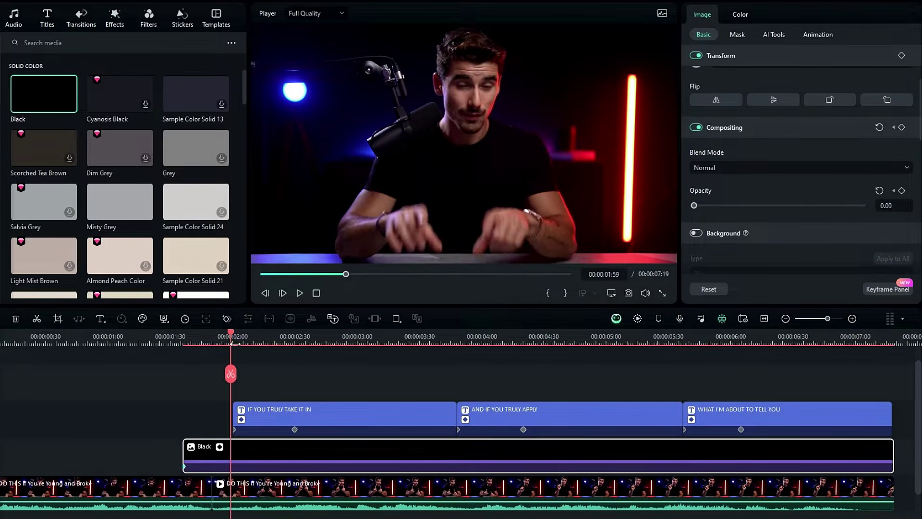
{"action": "left_click_drag", "start_coordinate": [235, 344], "coordinate": [237, 344]}
{"action": "key", "text": "space"}
{"action": "left_click_drag", "start_coordinate": [694, 205], "coordinate": [881, 207]}
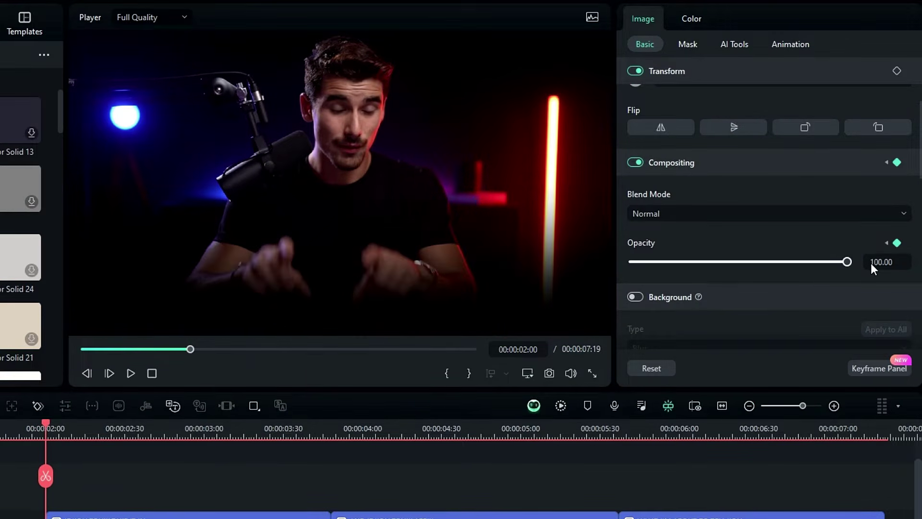
Set the Black clip's opacity keyframe interpolation to Curve in the keyframe graph.
{"action": "left_click", "coordinate": [870, 368]}
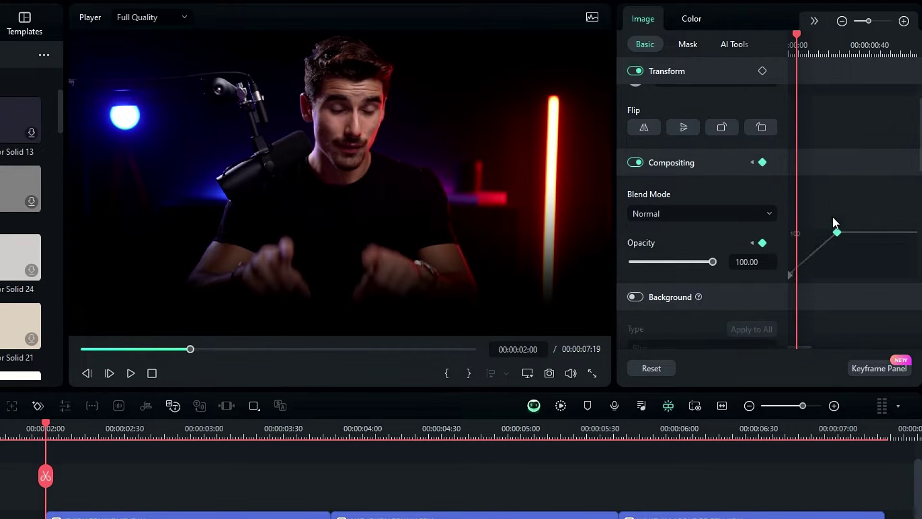
{"action": "right_click", "coordinate": [837, 233]}
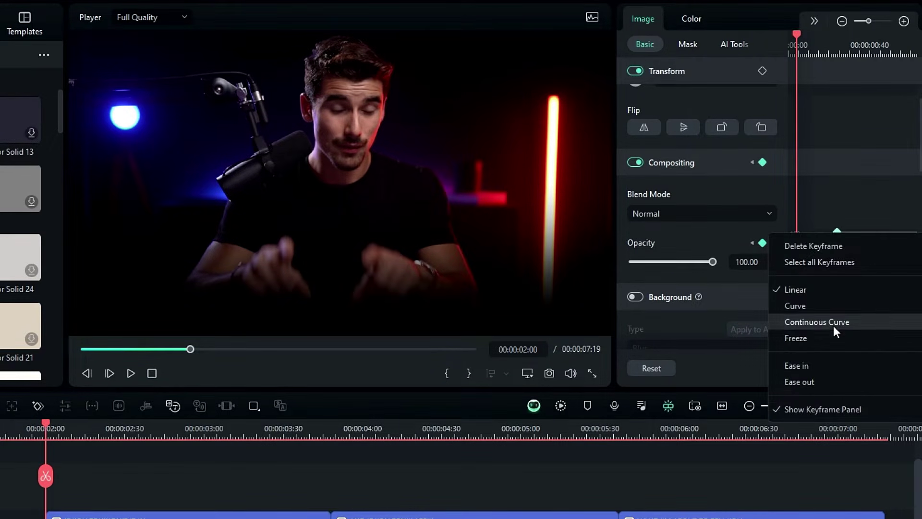
{"action": "left_click", "coordinate": [802, 311]}
Add scale and position keyframes at the start of the second talking-head video clip.
{"action": "left_click_drag", "start_coordinate": [165, 342], "coordinate": [270, 345]}
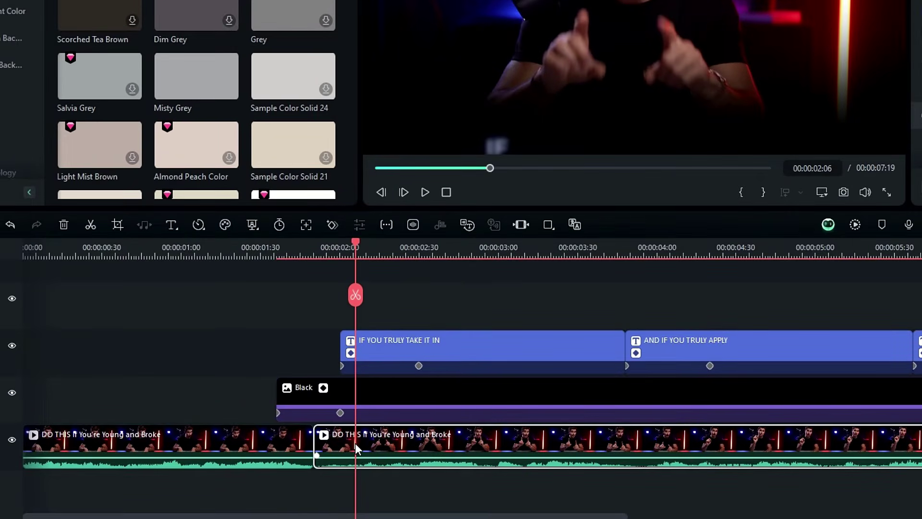
{"action": "key", "text": "Up"}
{"action": "key", "text": "Up"}
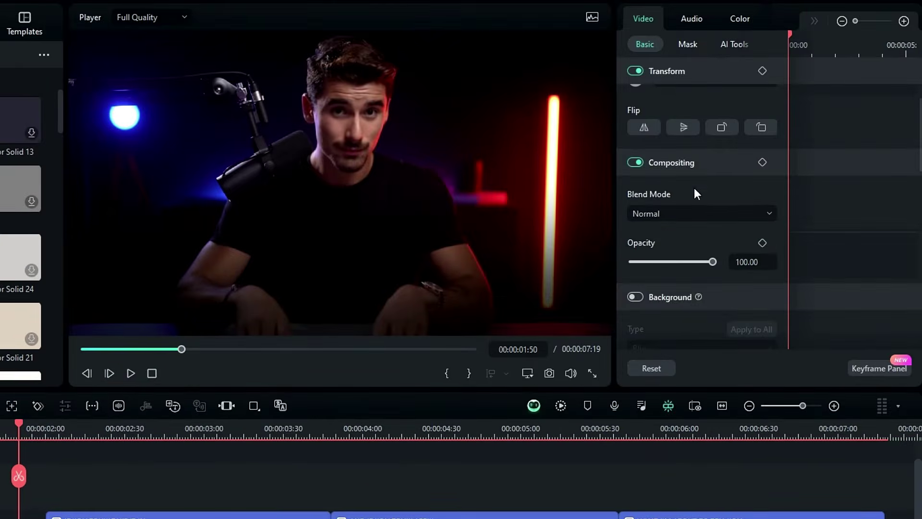
{"action": "scroll", "coordinate": [695, 192], "scroll_direction": "up", "scroll_amount": 3}
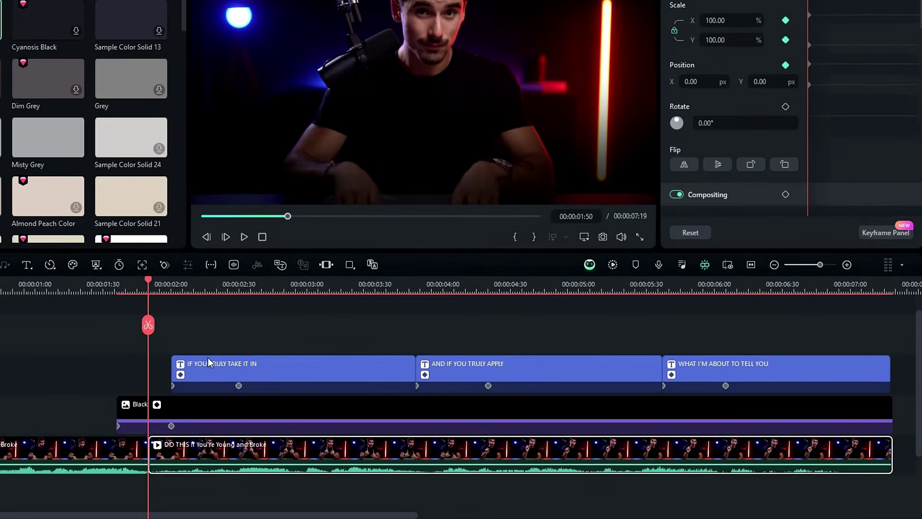
Keyframe the second video clip at 00:00:02:30 with a scale of 110% and a Y position of -42 px.
{"action": "left_click_drag", "start_coordinate": [19, 424], "coordinate": [124, 441]}
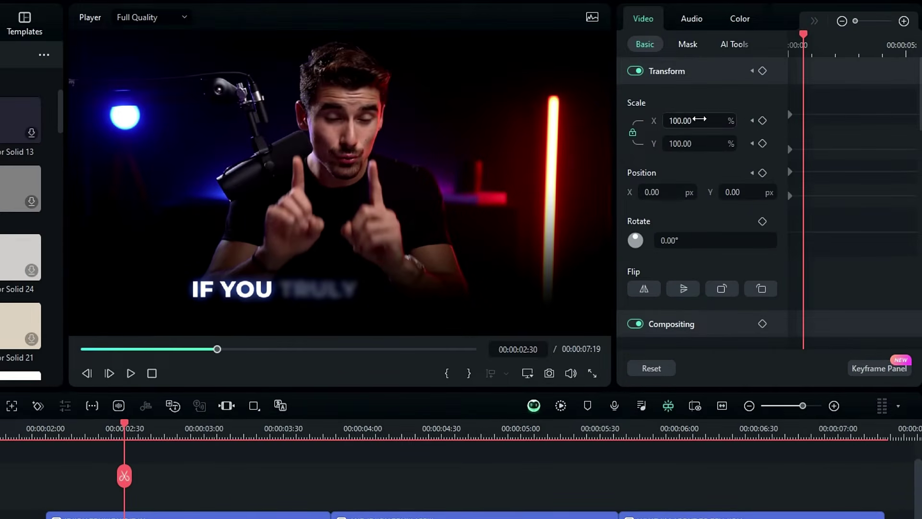
{"action": "left_click", "coordinate": [701, 119]}
{"action": "type", "text": "110"}
{"action": "key", "text": "Return"}
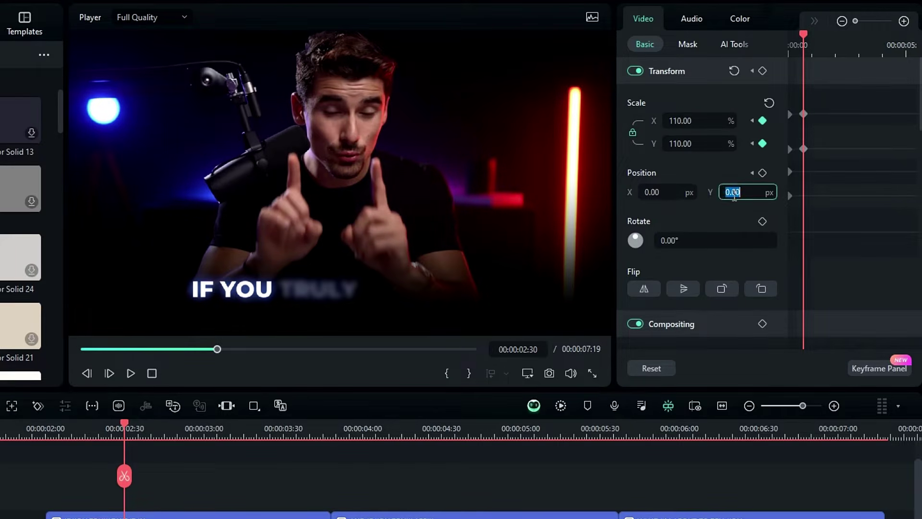
{"action": "type", "text": "-44"}
{"action": "key", "text": "Return"}
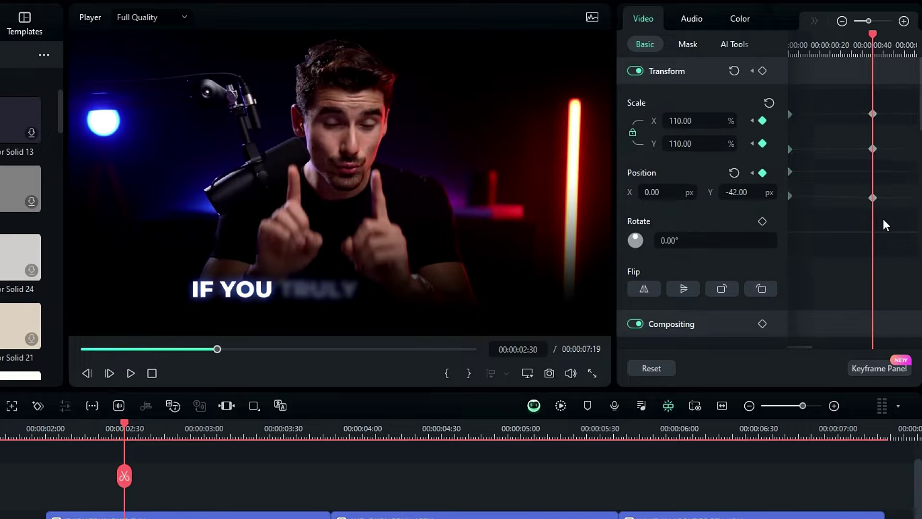
Change the second video clip's scale and position keyframes to curve interpolation.
{"action": "left_click_drag", "start_coordinate": [883, 217], "coordinate": [791, 117]}
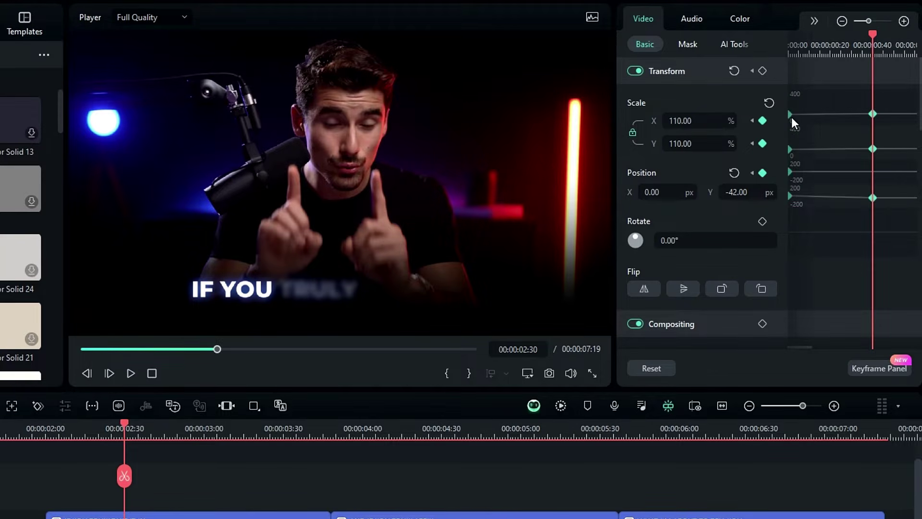
{"action": "right_click", "coordinate": [874, 113]}
{"action": "left_click", "coordinate": [811, 189]}
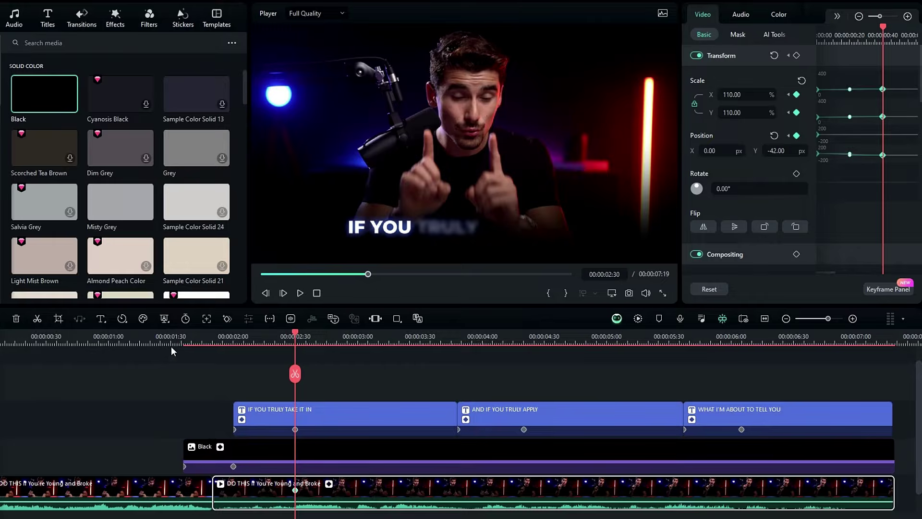
Play back the sequence from before the black backdrop to check the fade and the zoom.
{"action": "left_click_drag", "start_coordinate": [195, 341], "coordinate": [120, 343]}
{"action": "key", "text": "Return"}
{"action": "key", "text": "space"}
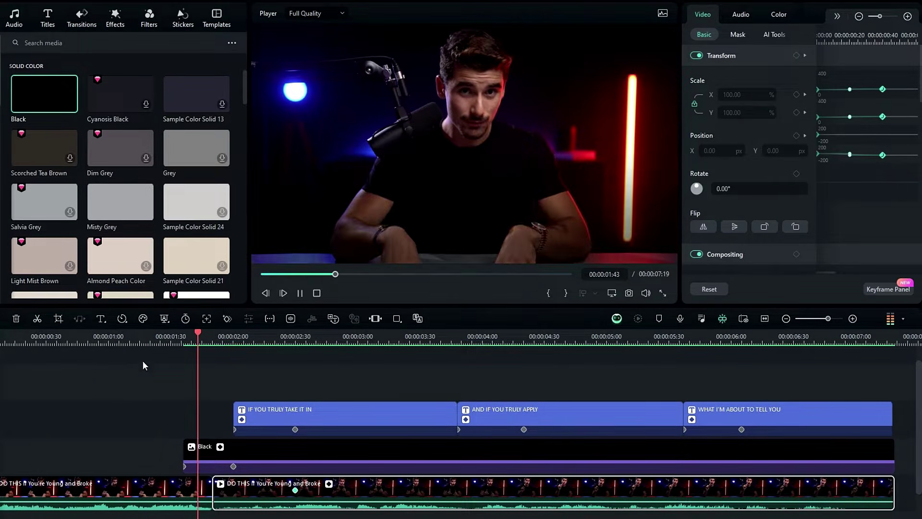
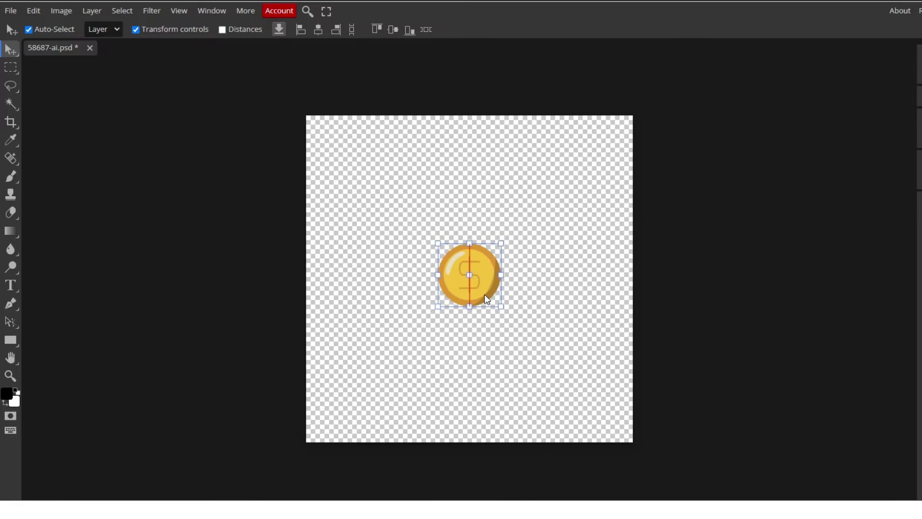
In Photopea, enlarge the centred coin to about 326% and export it as a PNG named Coin.
{"action": "left_click_drag", "start_coordinate": [501, 305], "coordinate": [571, 380]}
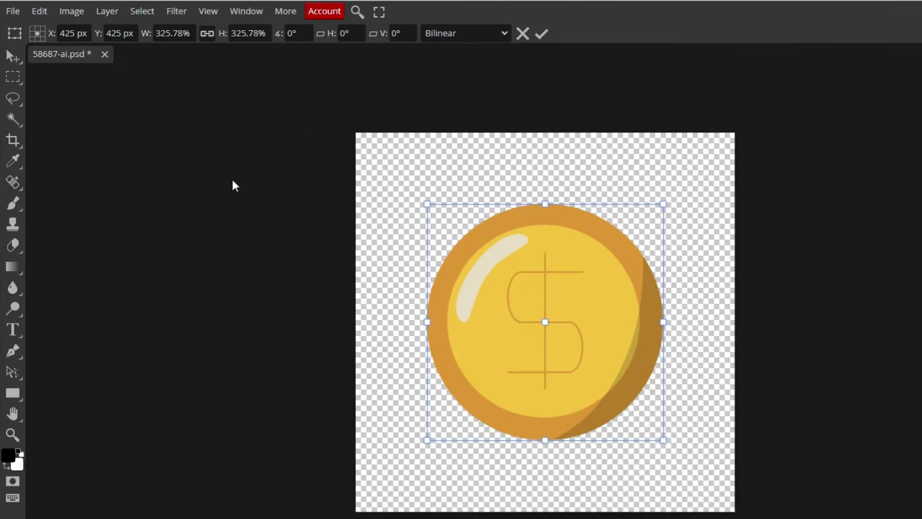
{"action": "left_click", "coordinate": [12, 13]}
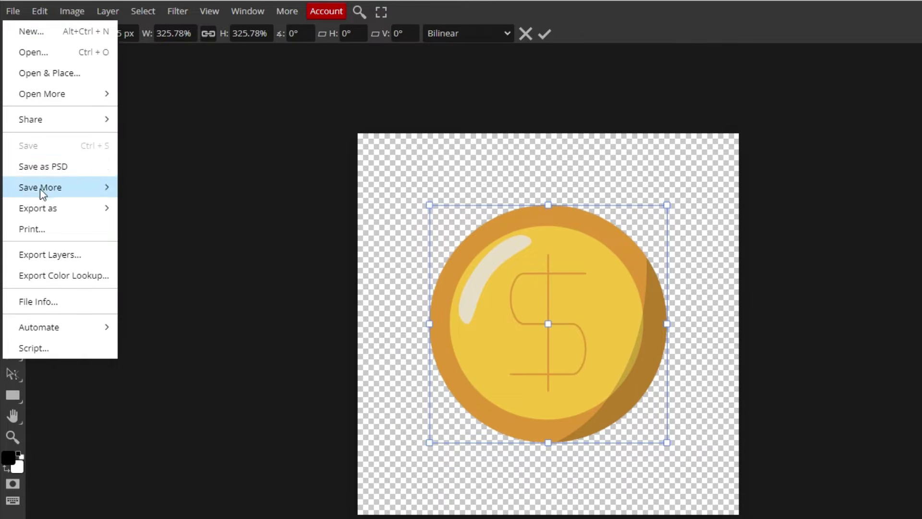
{"action": "mouse_move", "coordinate": [43, 208]}
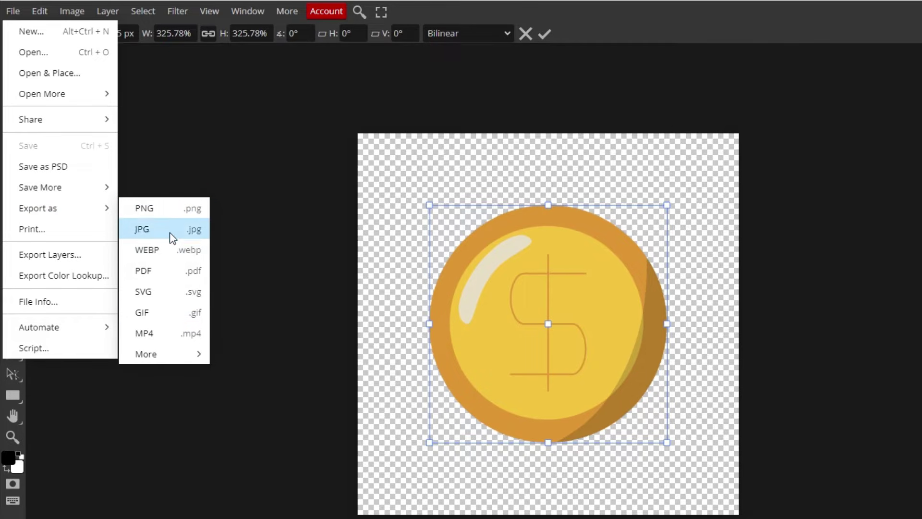
{"action": "left_click", "coordinate": [169, 206]}
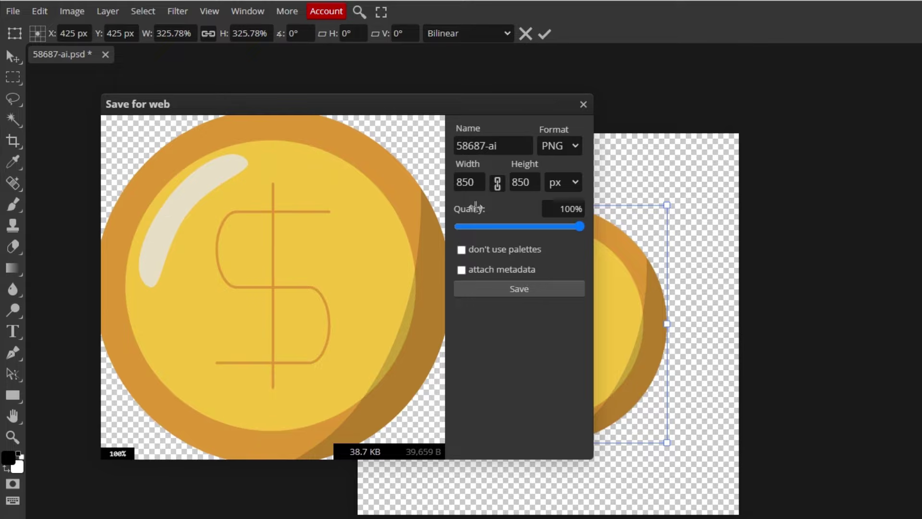
{"action": "type", "text": "Coin"}
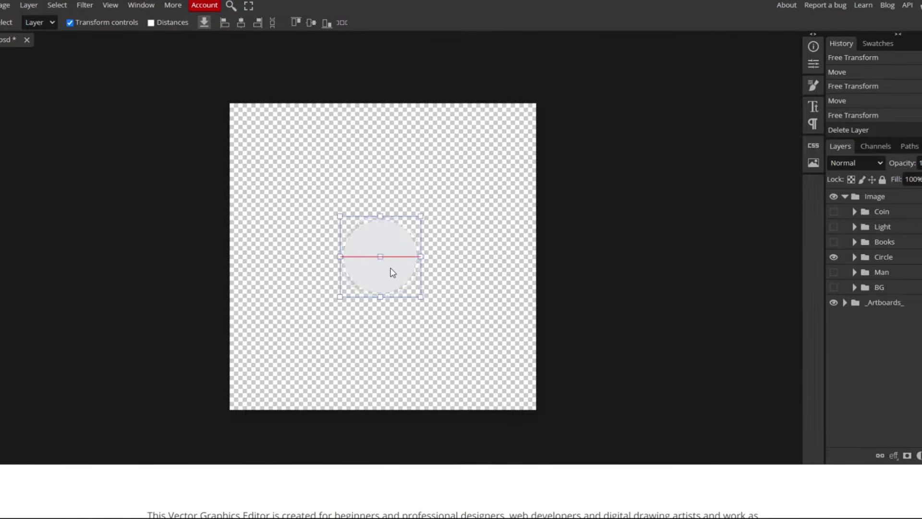
Enlarge the Circle and Man artwork to fill more of the canvas.
{"action": "left_click_drag", "start_coordinate": [391, 270], "coordinate": [511, 367]}
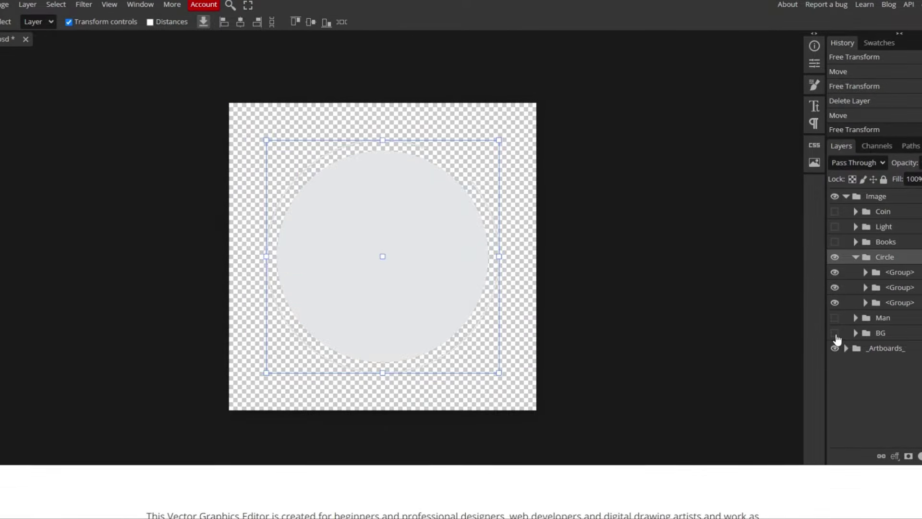
{"action": "left_click", "coordinate": [865, 302]}
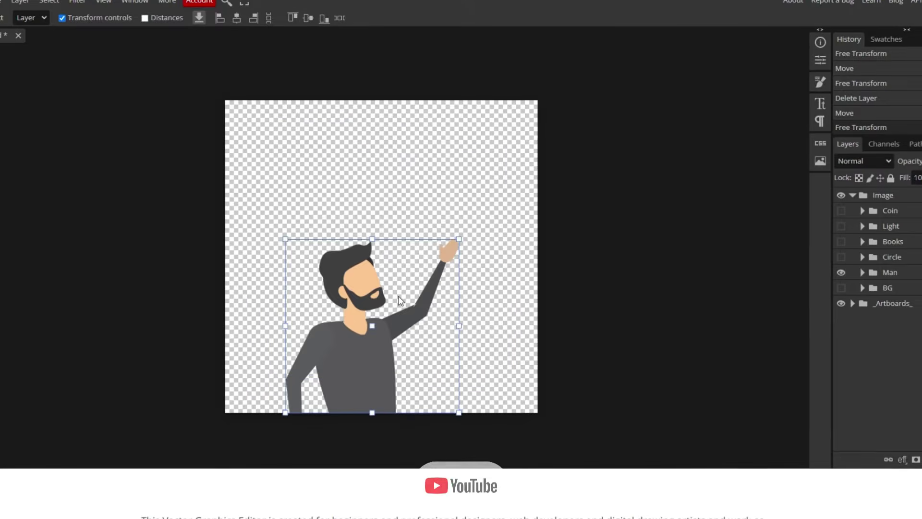
{"action": "left_click_drag", "start_coordinate": [372, 241], "coordinate": [364, 201]}
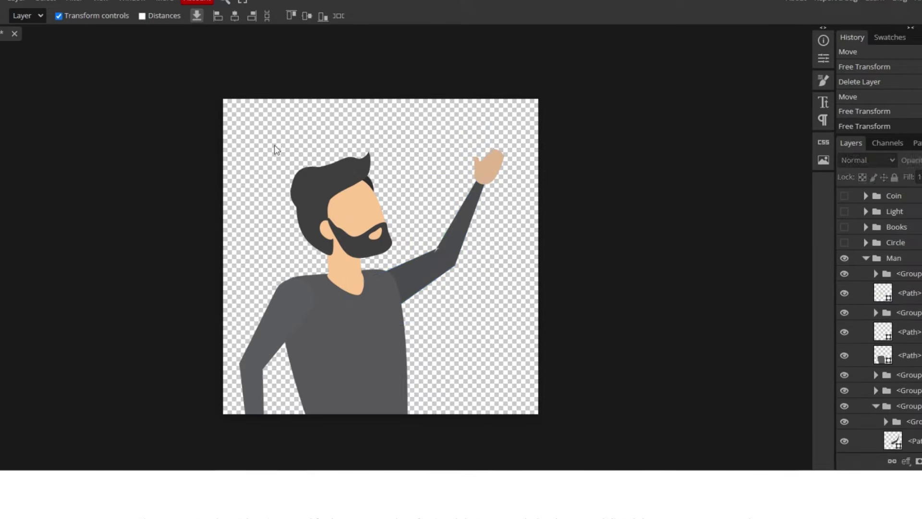
Rename the group holding the man's raised arm as Hand and collapse it.
{"action": "left_click_drag", "start_coordinate": [286, 148], "coordinate": [430, 224]}
{"action": "key", "text": "ctrl+z"}
{"action": "left_click", "coordinate": [596, 244]}
{"action": "left_click", "coordinate": [845, 406]}
{"action": "left_click", "coordinate": [845, 405]}
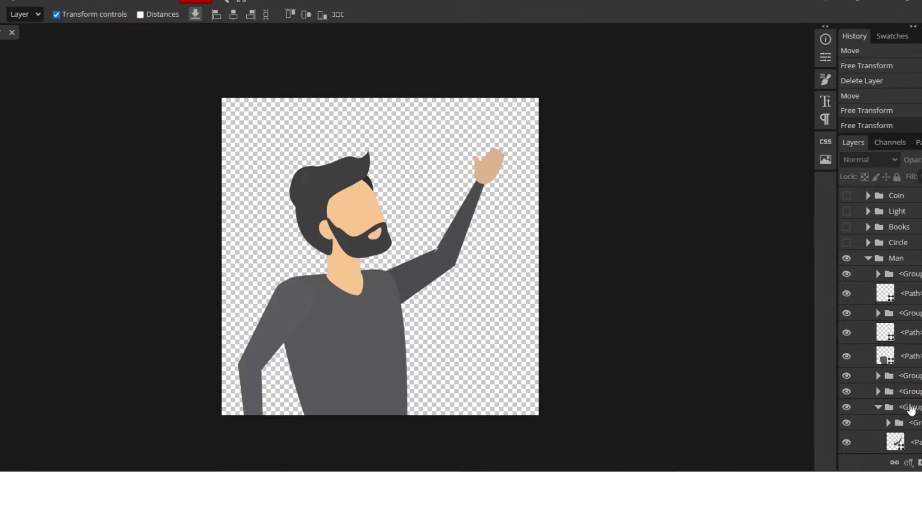
{"action": "double_click", "coordinate": [911, 407]}
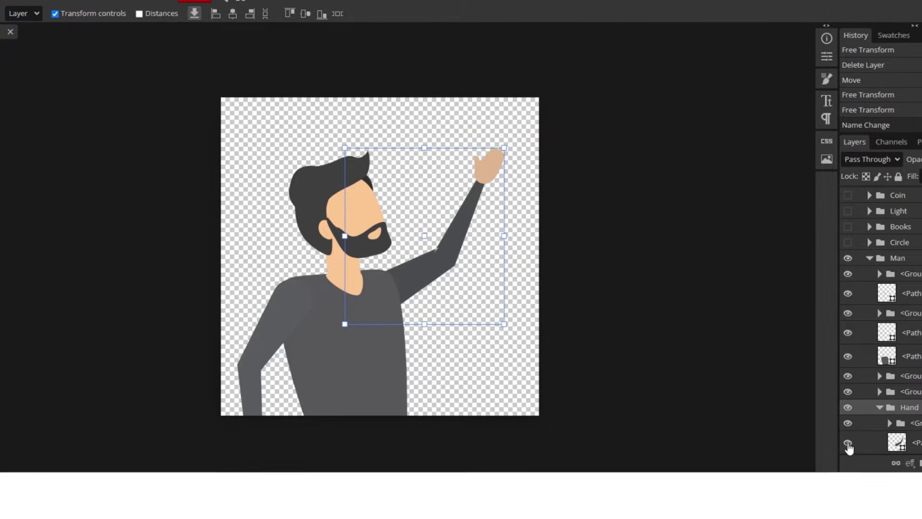
{"action": "left_click", "coordinate": [880, 408]}
Rename the lowered arm's group as 2 Hand and the head's group as Head.
{"action": "left_click", "coordinate": [848, 399]}
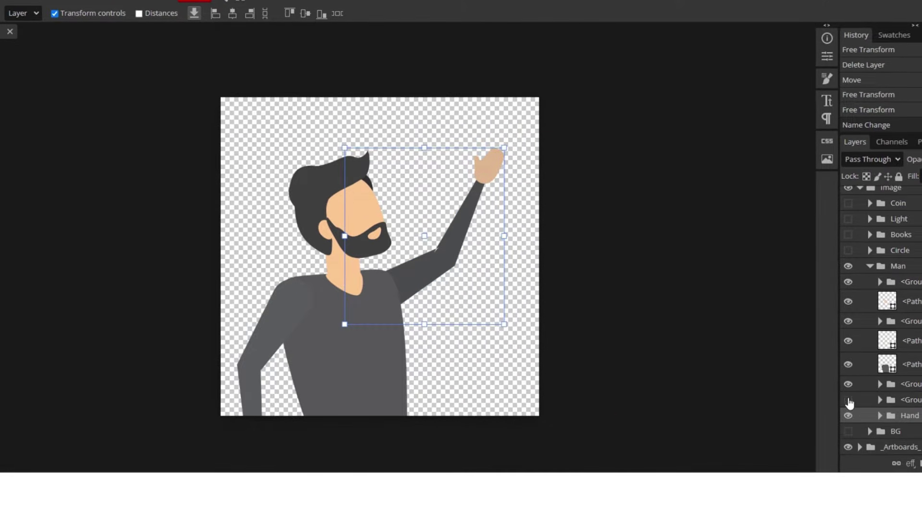
{"action": "left_click", "coordinate": [848, 364]}
{"action": "left_click", "coordinate": [848, 365]}
{"action": "left_click", "coordinate": [915, 322]}
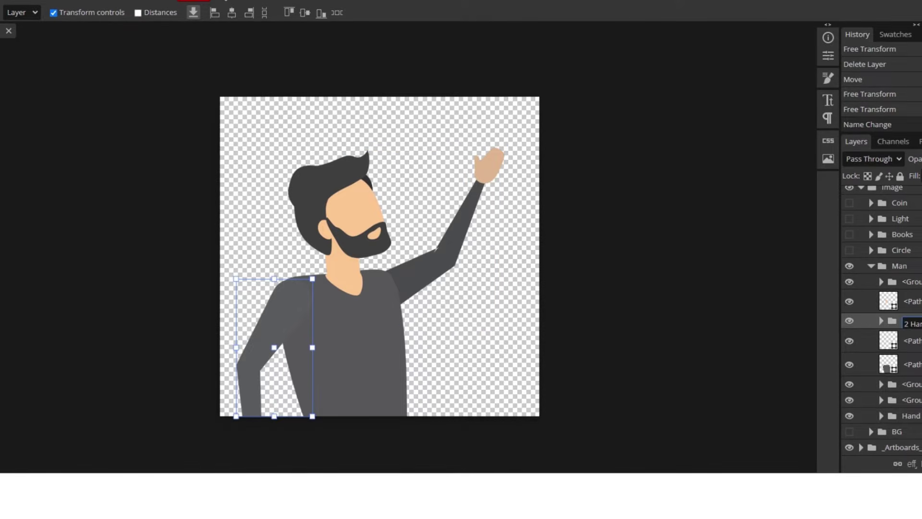
{"action": "type", "text": "Head"}
{"action": "key", "text": "Return"}
Hide the Head, 2 Hand and Hand groups and export the remaining torso as Body.png.
{"action": "left_click", "coordinate": [850, 282]}
{"action": "left_click", "coordinate": [850, 321]}
{"action": "left_click", "coordinate": [850, 416]}
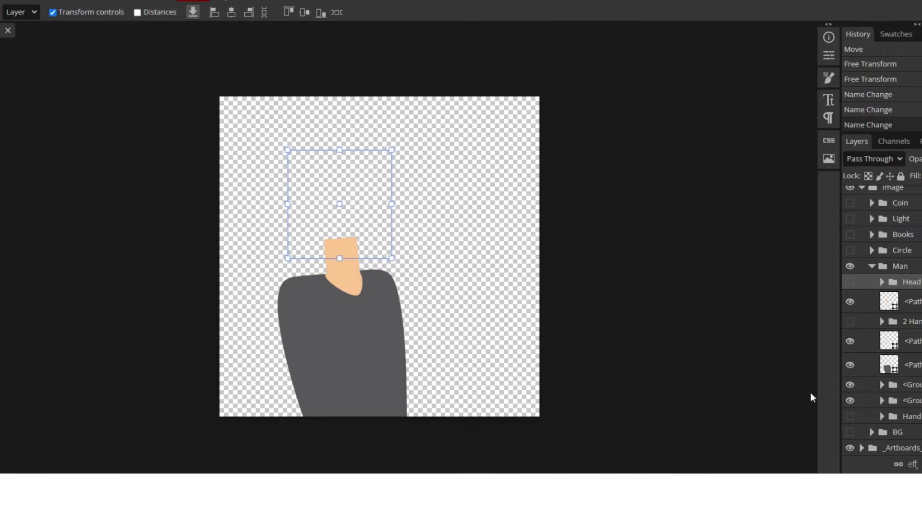
{"action": "key", "text": "ctrl+shift+alt+s"}
{"action": "left_click", "coordinate": [365, 227]}
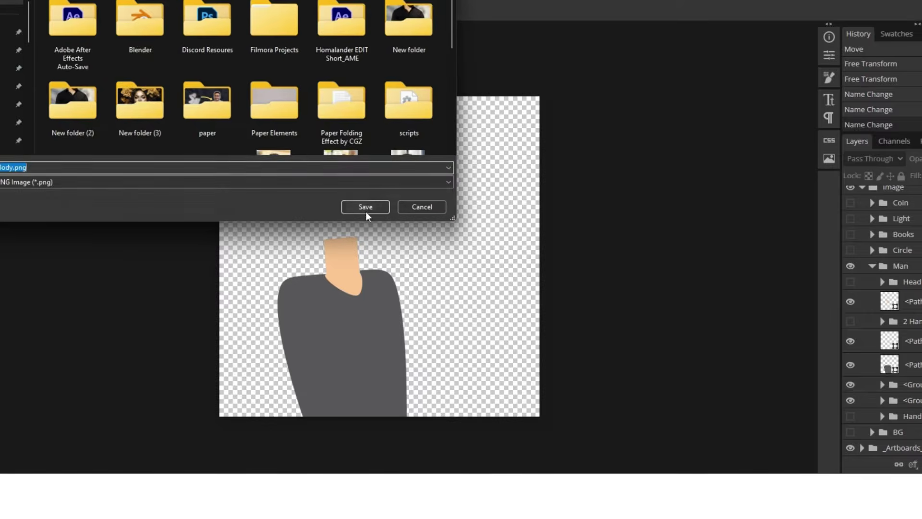
{"action": "left_click", "coordinate": [367, 207]}
Hide the body layers, show only the Head group, and export it as a PNG named Head.
{"action": "left_click", "coordinate": [850, 302]}
{"action": "left_click", "coordinate": [850, 341]}
{"action": "left_click", "coordinate": [850, 365]}
{"action": "left_click", "coordinate": [851, 400]}
{"action": "left_click", "coordinate": [851, 385]}
{"action": "left_click", "coordinate": [850, 282]}
{"action": "left_click", "coordinate": [36, 159]}
{"action": "type", "text": "Head"}
{"action": "left_click", "coordinate": [365, 227]}
Show only the 2 Hand group and export it as a PNG named 2nd Hand.
{"action": "left_click", "coordinate": [850, 282]}
{"action": "left_click", "coordinate": [850, 321]}
{"action": "left_click", "coordinate": [36, 158]}
{"action": "left_click_drag", "start_coordinate": [353, 107], "coordinate": [273, 122]}
{"action": "type", "text": "2nd Hand"}
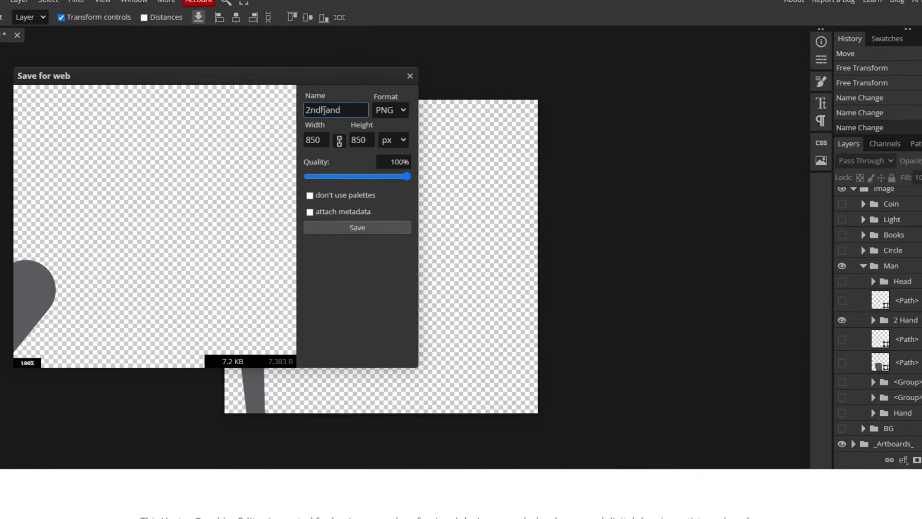
{"action": "left_click", "coordinate": [364, 227]}
{"action": "left_click", "coordinate": [376, 208]}
Hide the 2 Hand group, show the Hand group instead, and export it as a PNG.
{"action": "left_click", "coordinate": [845, 321]}
{"action": "left_click", "coordinate": [845, 414]}
{"action": "key", "text": "ctrl+alt+shift+s"}
{"action": "key", "text": "Return"}
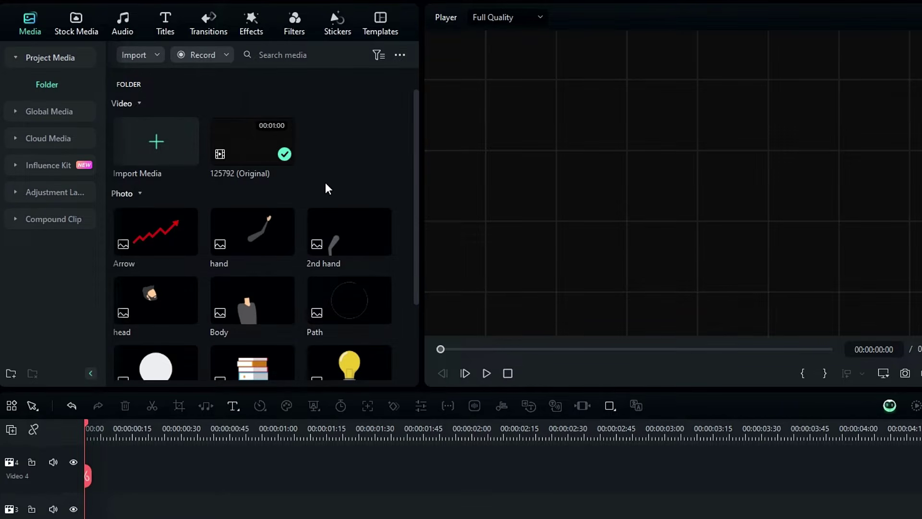
Switch to Filmora and place the Circle image from the project media on the Video 2 track.
{"action": "scroll", "coordinate": [324, 185], "scroll_direction": "down", "scroll_amount": 3}
{"action": "left_click", "coordinate": [180, 267]}
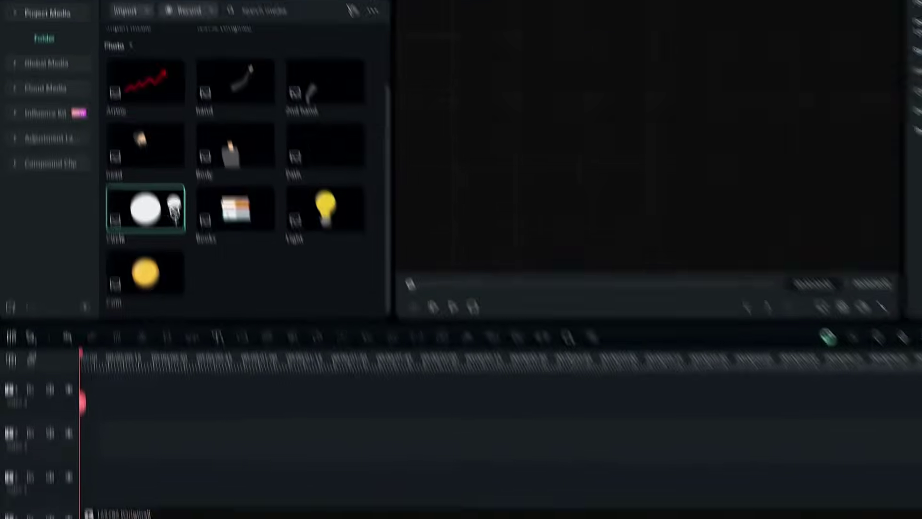
{"action": "left_click_drag", "start_coordinate": [145, 209], "coordinate": [130, 478]}
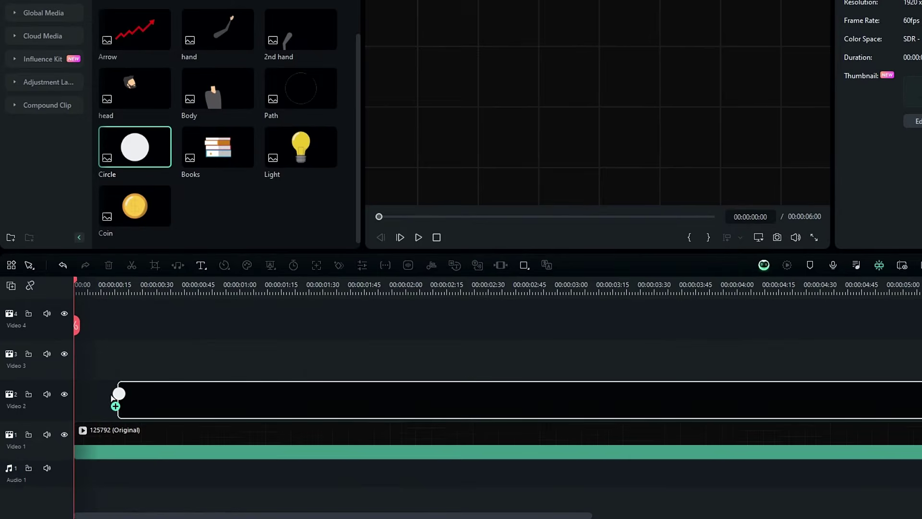
Place the Circle on Video 2 and the Coin on Video 3 at the timeline start, and extend the Coin to six seconds.
{"action": "left_click_drag", "start_coordinate": [84, 396], "coordinate": [85, 396]}
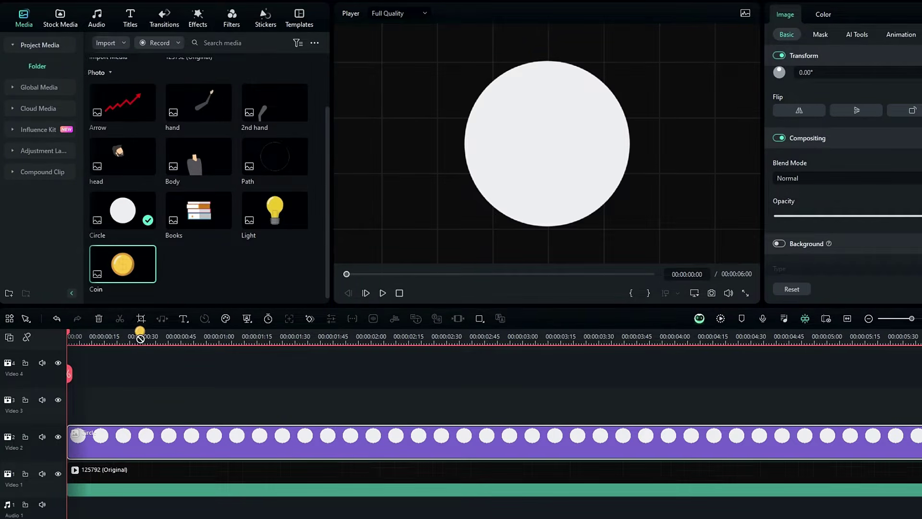
{"action": "left_click_drag", "start_coordinate": [140, 338], "coordinate": [82, 401]}
{"action": "left_click_drag", "start_coordinate": [752, 404], "coordinate": [882, 418]}
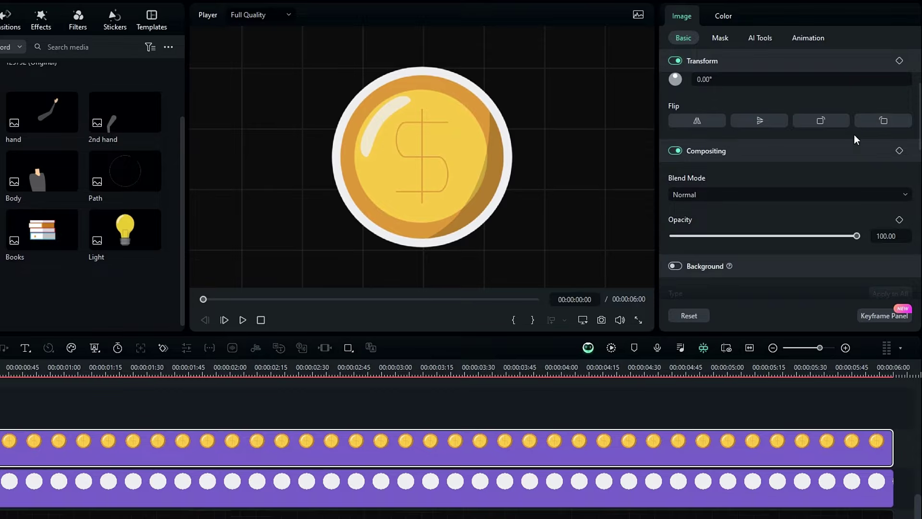
Scale the Coin image uniformly to 70% so it sits inside the circle.
{"action": "scroll", "coordinate": [858, 128], "scroll_direction": "up", "scroll_amount": 3}
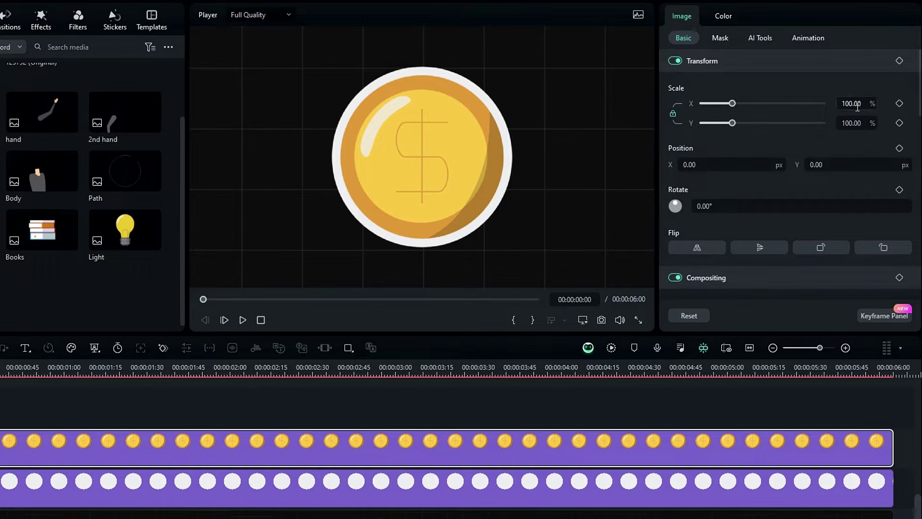
{"action": "type", "text": "70"}
{"action": "key", "text": "Return"}
Enable a black drop shadow on the Coin with 5% distance and 0% blur.
{"action": "scroll", "coordinate": [858, 106], "scroll_direction": "down", "scroll_amount": 10}
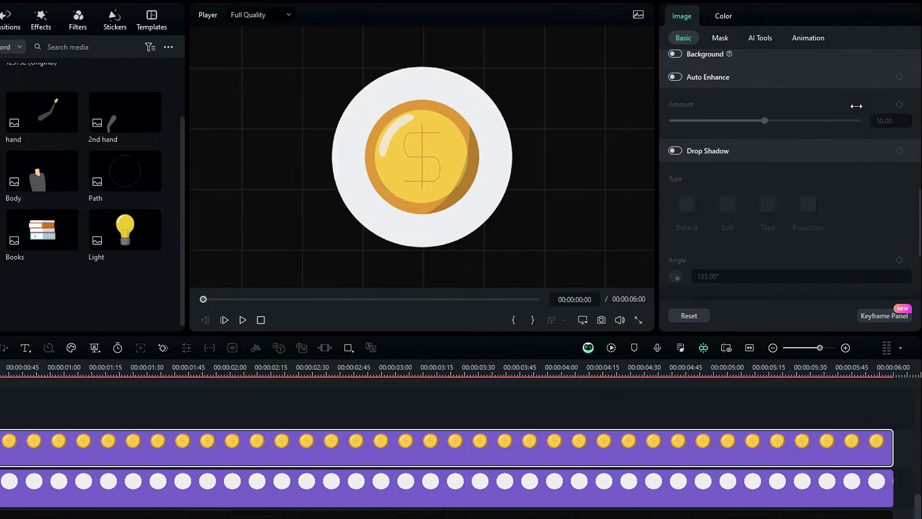
{"action": "left_click", "coordinate": [675, 60]}
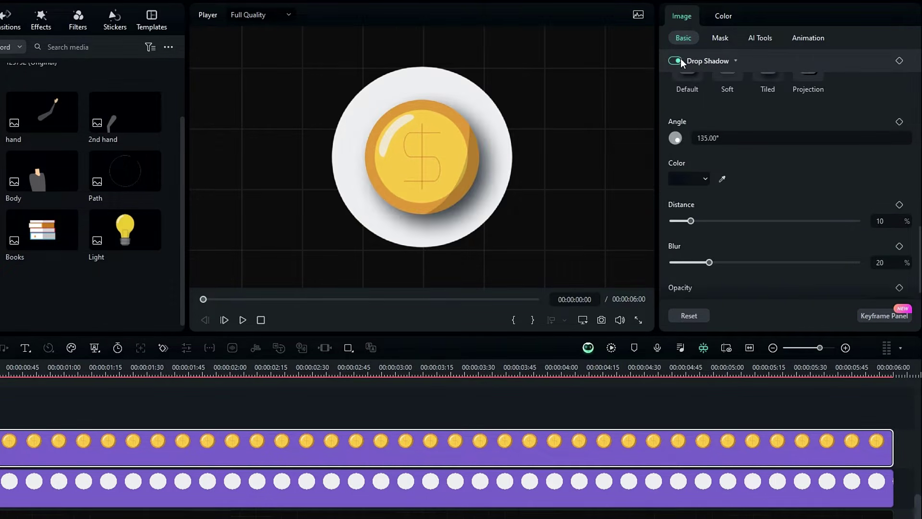
{"action": "left_click", "coordinate": [691, 179]}
{"action": "left_click", "coordinate": [685, 253]}
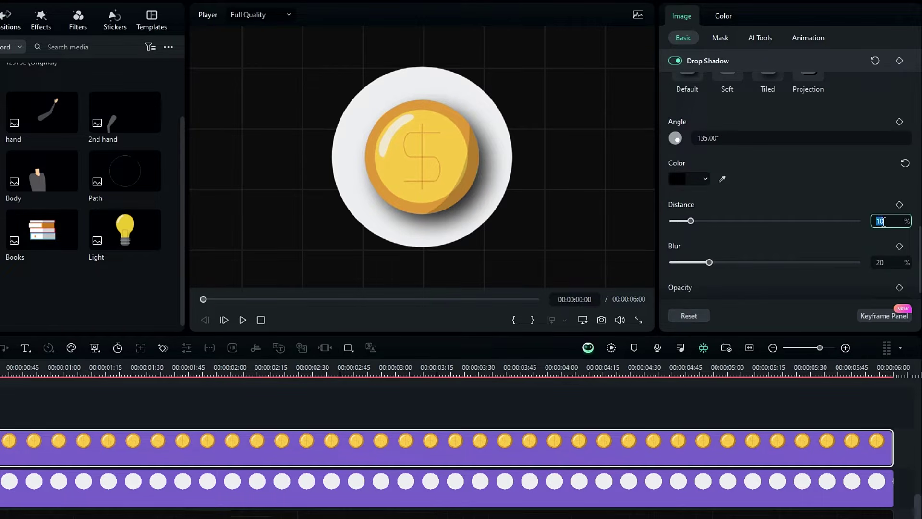
{"action": "type", "text": "5"}
{"action": "key", "text": "Return"}
{"action": "left_click", "coordinate": [892, 264]}
{"action": "type", "text": "0"}
{"action": "key", "text": "Return"}
{"action": "scroll", "coordinate": [893, 278], "scroll_direction": "down", "scroll_amount": 1}
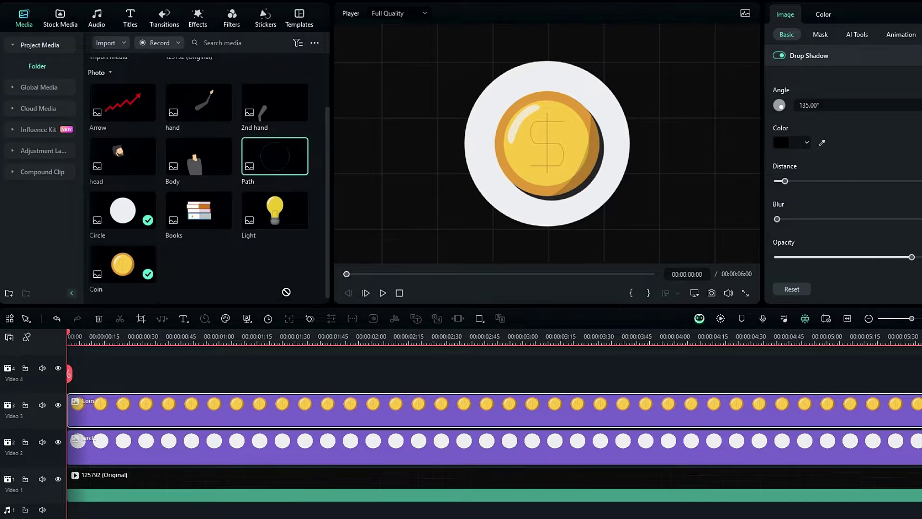
Place the Path image above the Coin for six seconds and keyframe its rotation from 0° at the start to 360° at two seconds.
{"action": "left_click_drag", "start_coordinate": [286, 292], "coordinate": [60, 413]}
{"action": "left_click_drag", "start_coordinate": [784, 394], "coordinate": [817, 423]}
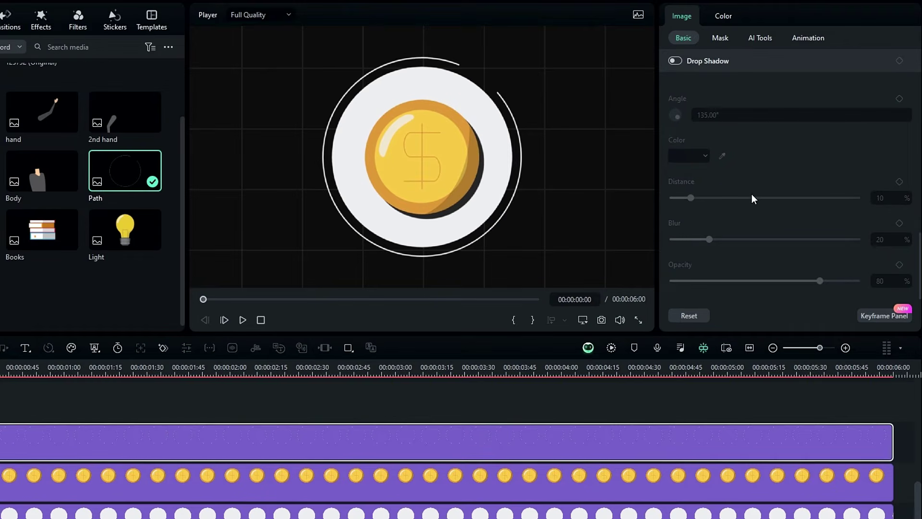
{"action": "scroll", "coordinate": [752, 194], "scroll_direction": "up", "scroll_amount": 10}
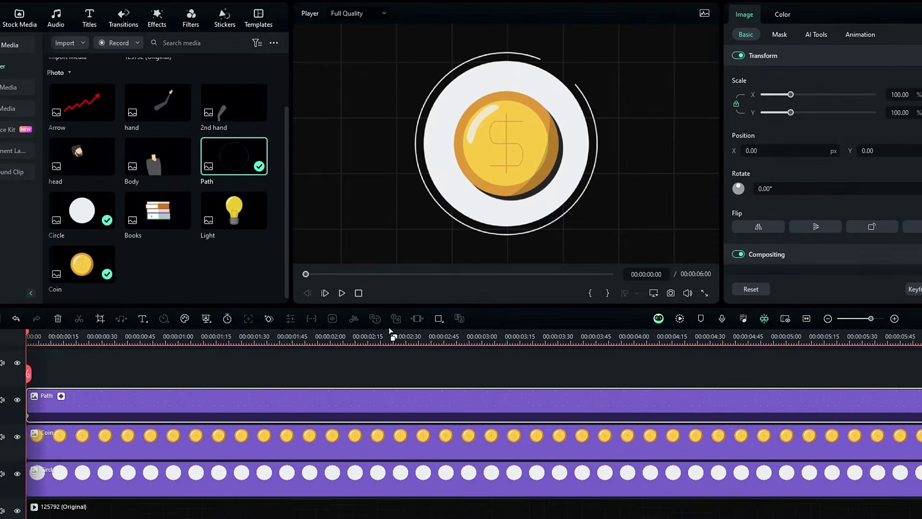
{"action": "left_click_drag", "start_coordinate": [300, 337], "coordinate": [330, 359]}
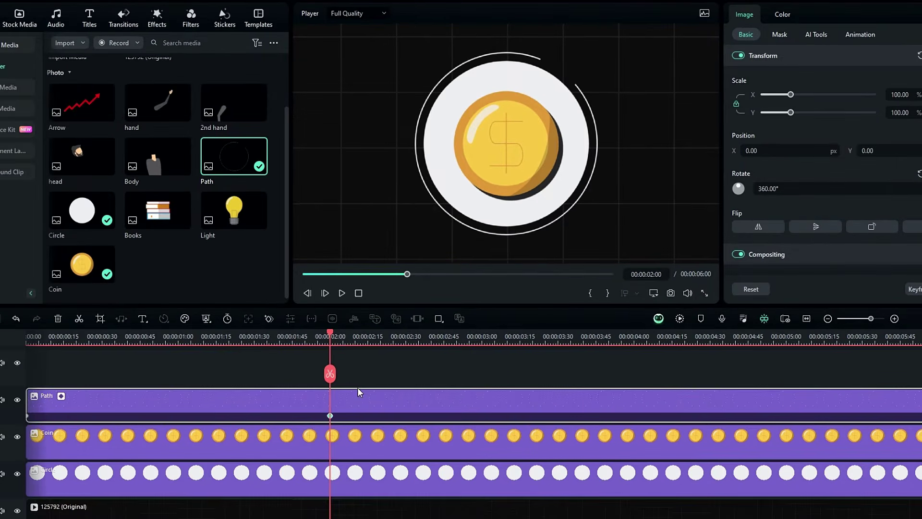
Split the Path clip at two seconds and delete the remaining part.
{"action": "left_click", "coordinate": [330, 374]}
{"action": "key", "text": "Delete"}
{"action": "scroll", "coordinate": [362, 363], "scroll_direction": "down", "scroll_amount": 1}
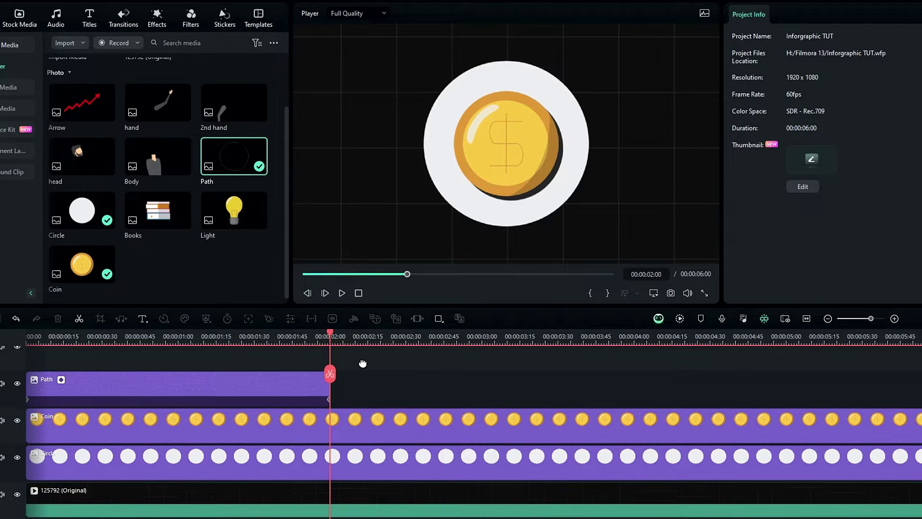
Set the Path clip's end rotation keyframe to Curve and paste two copies of the clip to fill the six seconds.
{"action": "left_click", "coordinate": [305, 380]}
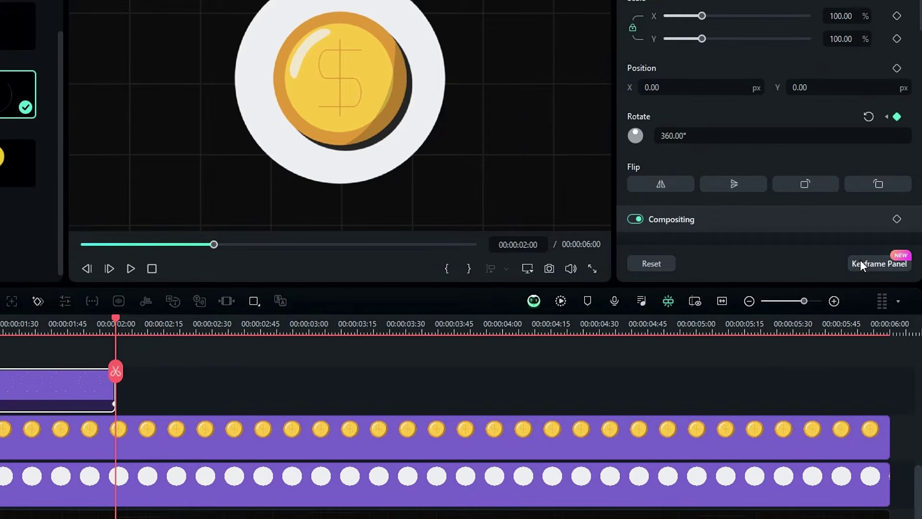
{"action": "left_click", "coordinate": [860, 263]}
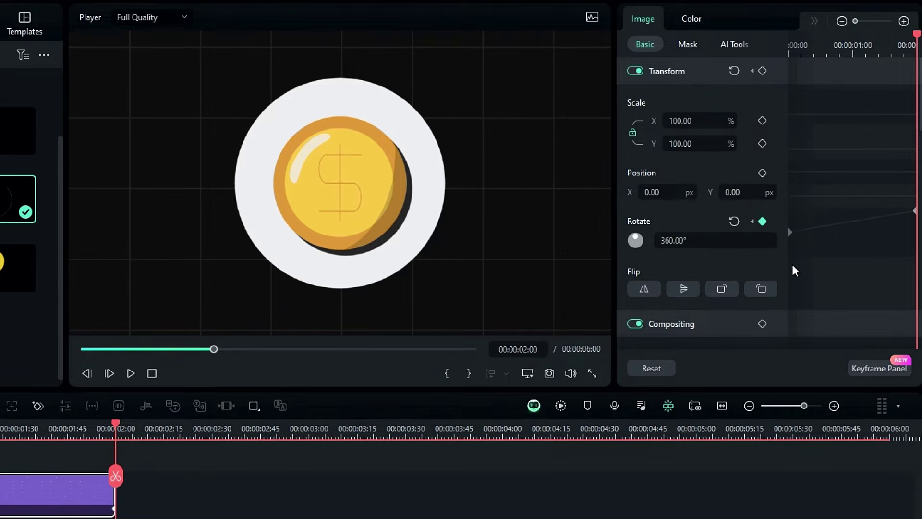
{"action": "left_click_drag", "start_coordinate": [793, 270], "coordinate": [918, 215]}
{"action": "right_click", "coordinate": [914, 213]}
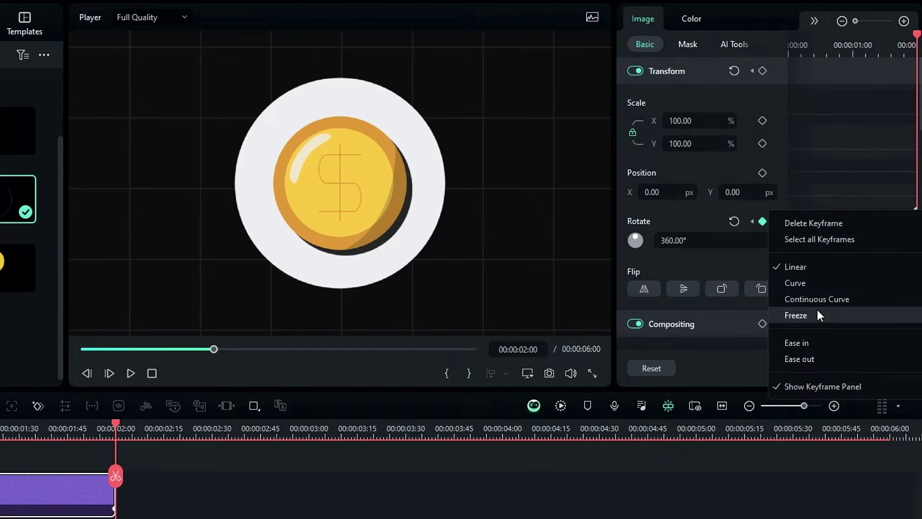
{"action": "left_click", "coordinate": [814, 281]}
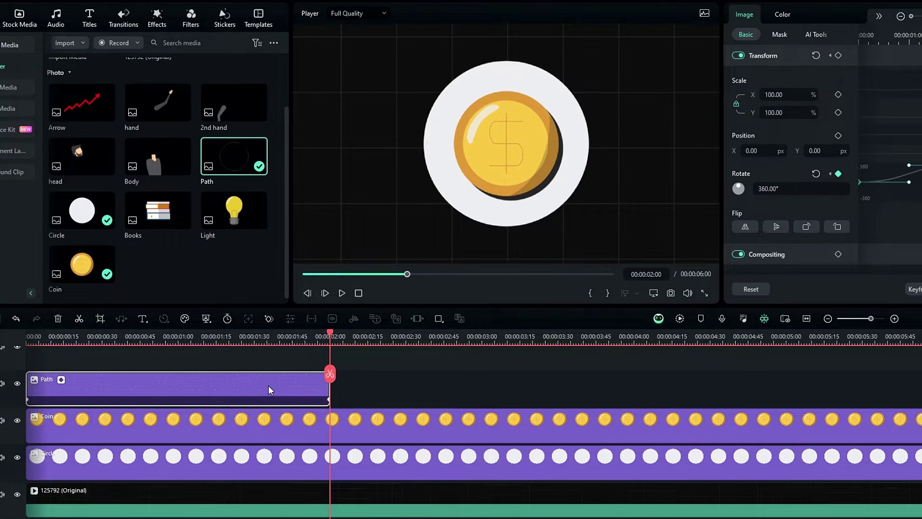
{"action": "key", "text": "ctrl+v"}
{"action": "key", "text": "ctrl+v"}
Tint the Circle cyan with the highlights, midtones and shadows color wheels, lowering their brightness to -1.00.
{"action": "left_click", "coordinate": [319, 462]}
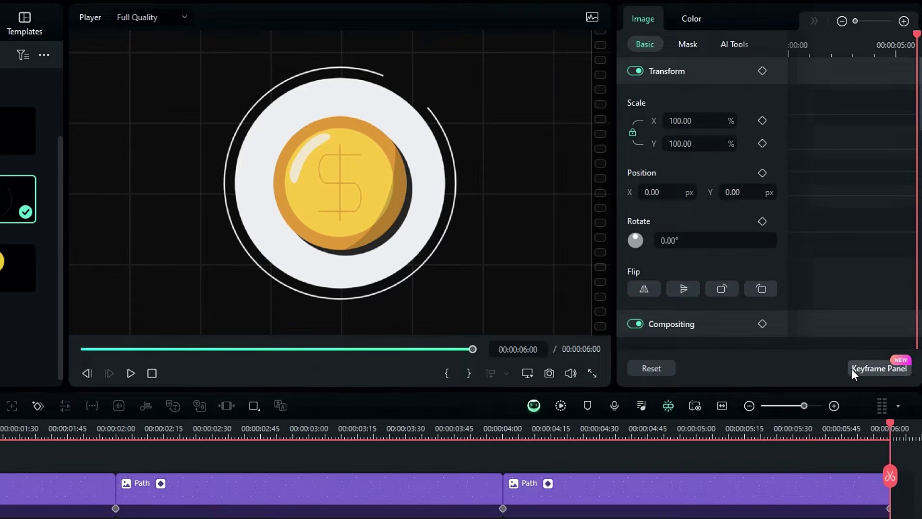
{"action": "left_click", "coordinate": [910, 289]}
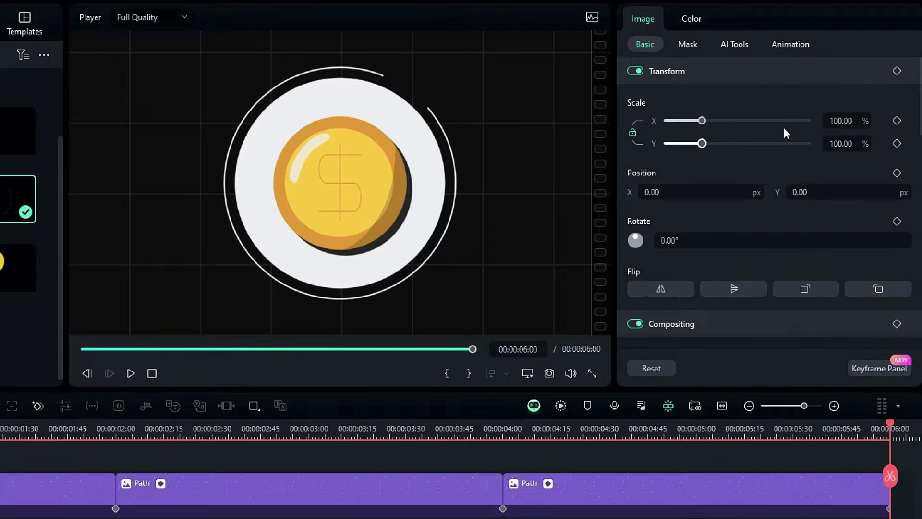
{"action": "left_click", "coordinate": [699, 19]}
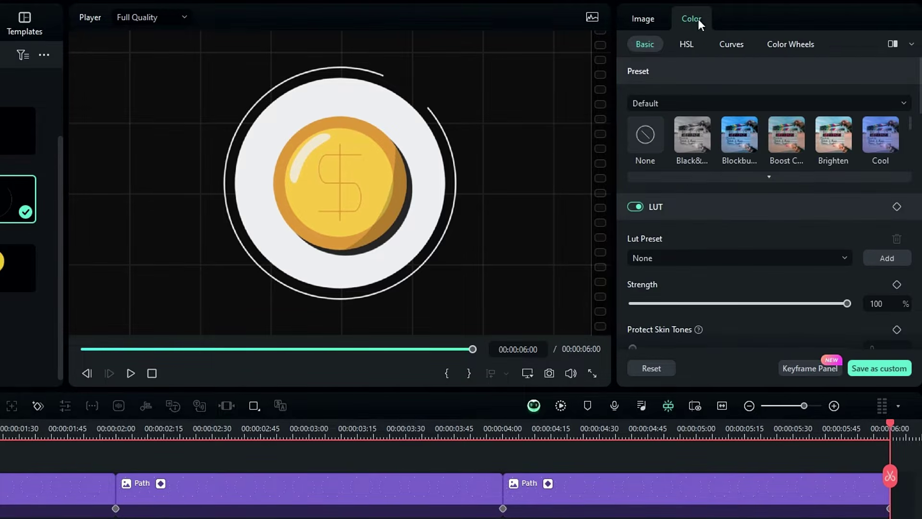
{"action": "left_click", "coordinate": [769, 46]}
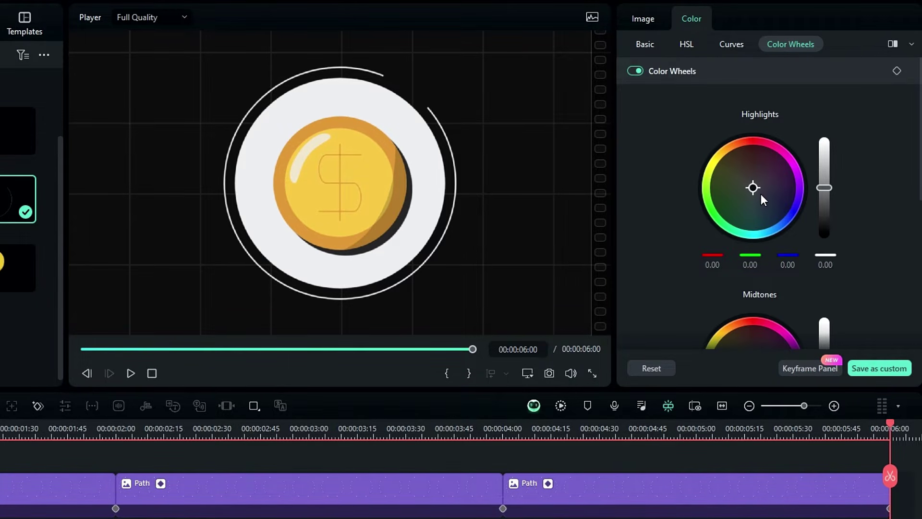
{"action": "left_click_drag", "start_coordinate": [763, 194], "coordinate": [757, 218]}
{"action": "scroll", "coordinate": [757, 239], "scroll_direction": "down", "scroll_amount": 4}
{"action": "left_click_drag", "start_coordinate": [753, 126], "coordinate": [755, 175]}
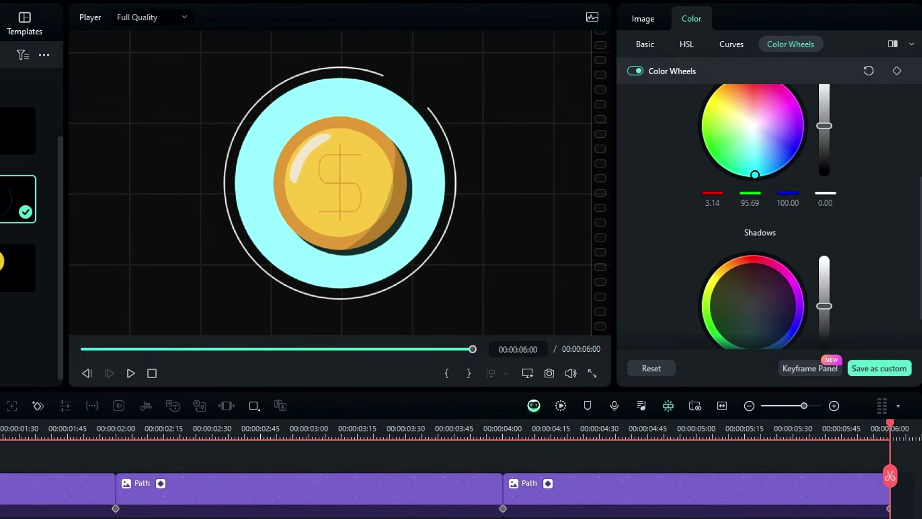
{"action": "scroll", "coordinate": [755, 175], "scroll_direction": "down", "scroll_amount": 1}
{"action": "left_click_drag", "start_coordinate": [753, 245], "coordinate": [753, 255]}
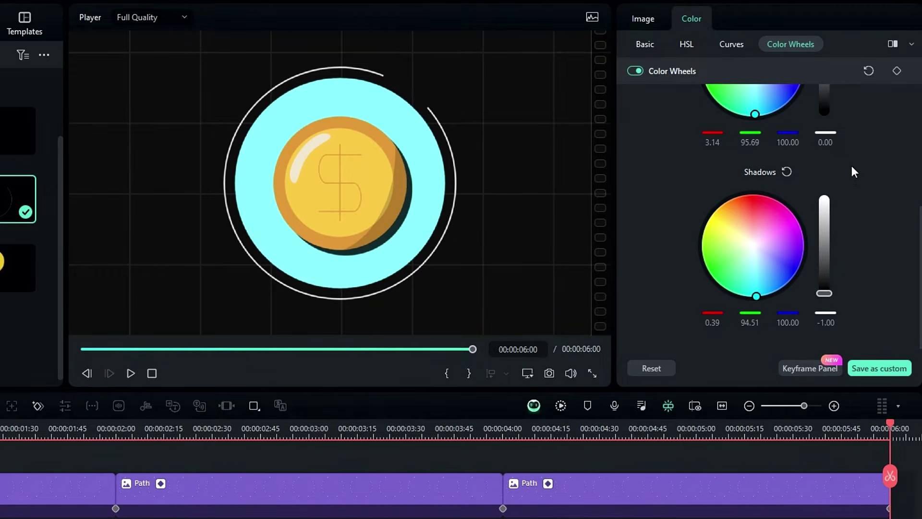
{"action": "scroll", "coordinate": [852, 169], "scroll_direction": "down", "scroll_amount": 3}
{"action": "left_click_drag", "start_coordinate": [824, 267], "coordinate": [820, 345]}
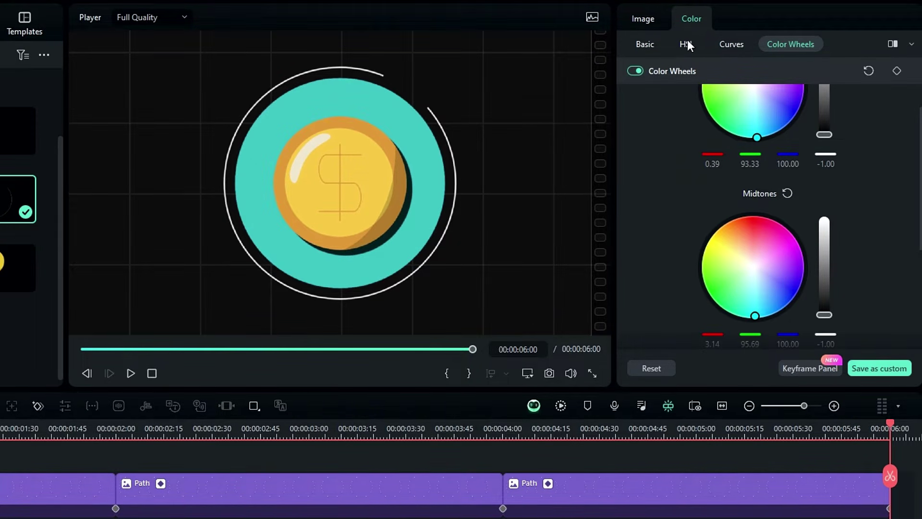
Darken the Circle to teal by pulling its luma curve down, and play back the coin animation.
{"action": "left_click", "coordinate": [731, 44]}
{"action": "left_click_drag", "start_coordinate": [773, 227], "coordinate": [800, 270]}
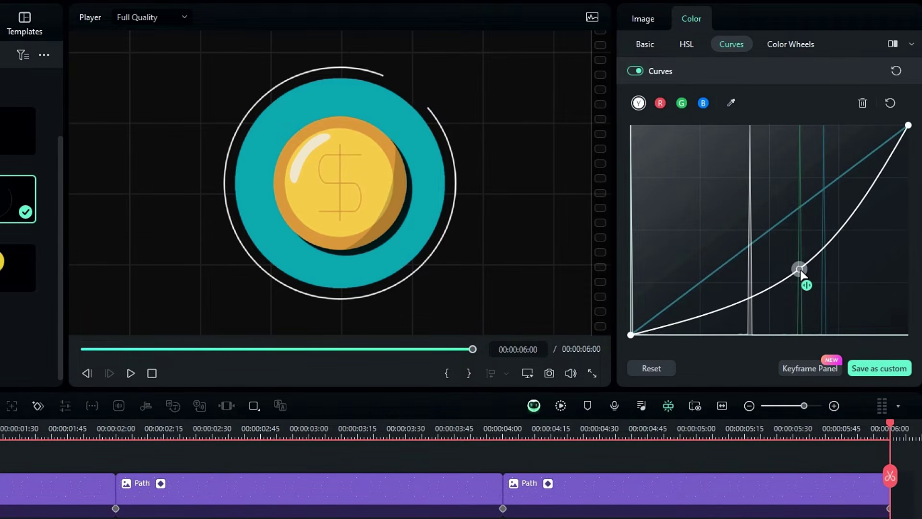
{"action": "scroll", "coordinate": [512, 363], "scroll_direction": "down", "scroll_amount": 1}
{"action": "key", "text": "space"}
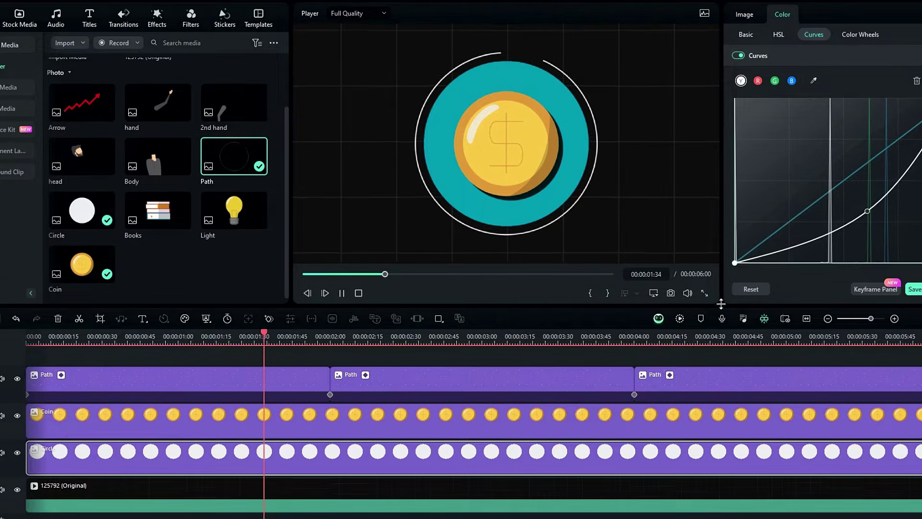
{"action": "left_click", "coordinate": [742, 17]}
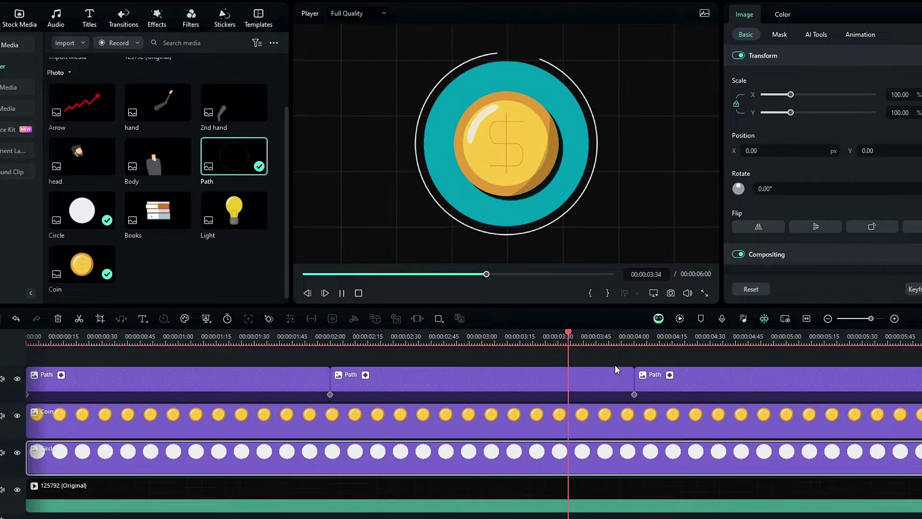
Add the Light image above a second Circle for the full six seconds and scale it to 65%.
{"action": "left_click_drag", "start_coordinate": [234, 210], "coordinate": [920, 388]}
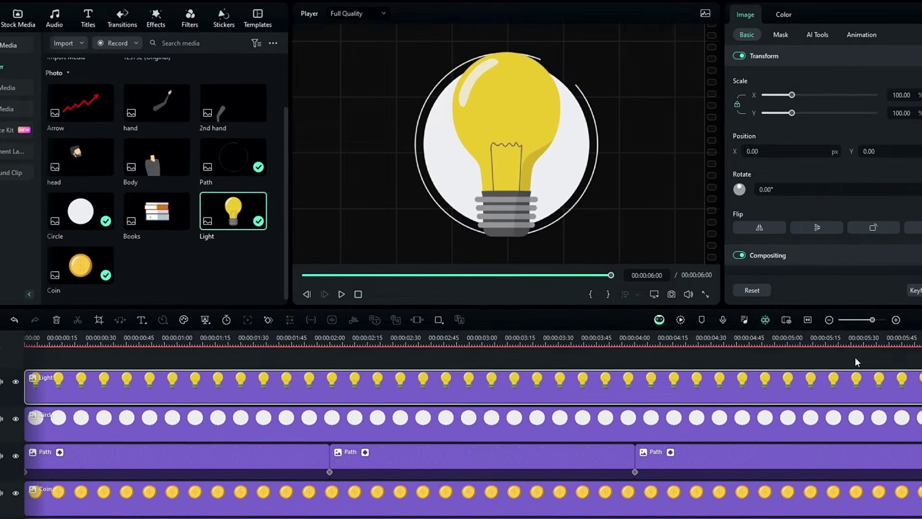
{"action": "left_click", "coordinate": [639, 341]}
{"action": "left_click", "coordinate": [901, 95]}
{"action": "type", "text": "65"}
{"action": "key", "text": "Return"}
Enable a drop shadow on the light bulb and tint the Circle behind it red with the color wheels.
{"action": "scroll", "coordinate": [768, 216], "scroll_direction": "down", "scroll_amount": 5}
{"action": "left_click", "coordinate": [702, 56]}
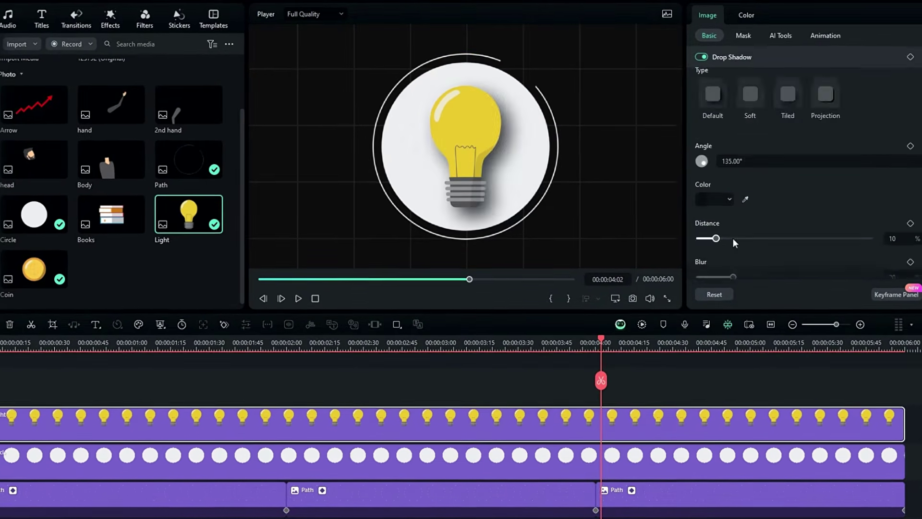
{"action": "scroll", "coordinate": [733, 243], "scroll_direction": "down", "scroll_amount": 2}
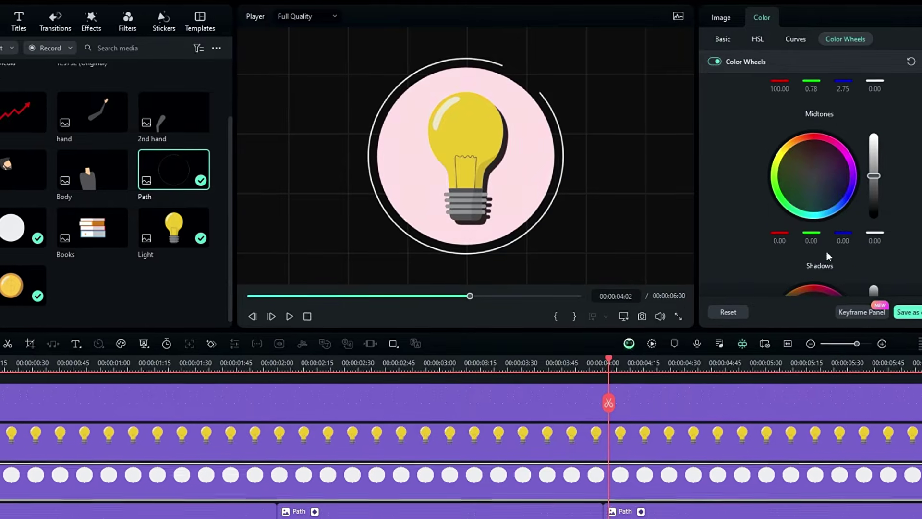
{"action": "scroll", "coordinate": [868, 230], "scroll_direction": "down", "scroll_amount": 2}
{"action": "scroll", "coordinate": [867, 229], "scroll_direction": "up", "scroll_amount": 2}
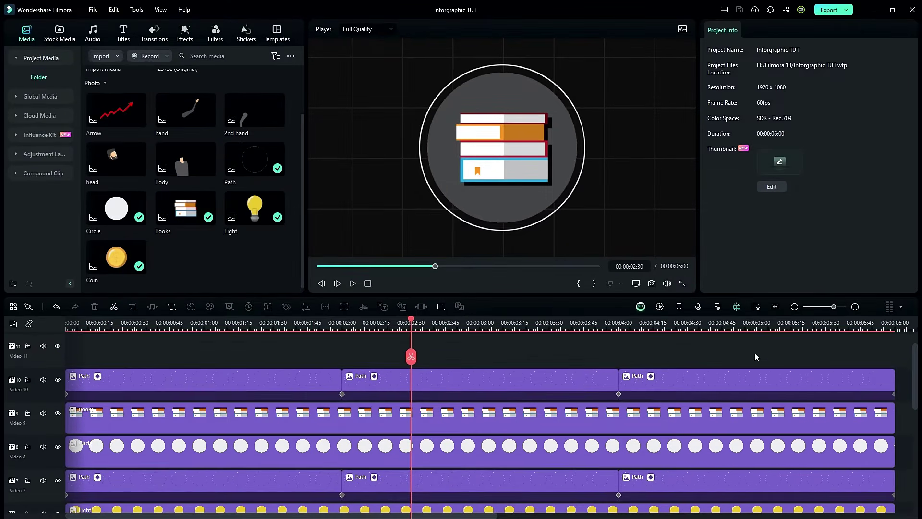
Combine the books image with its circle and path clips into a compound clip named Books.
{"action": "left_click_drag", "start_coordinate": [898, 361], "coordinate": [154, 450]}
{"action": "key", "text": "alt+g"}
{"action": "type", "text": "Books"}
{"action": "key", "text": "Return"}
Combine the light bulb image with its circle and path clips into a compound clip named Light.
{"action": "scroll", "coordinate": [164, 472], "scroll_direction": "down", "scroll_amount": 3}
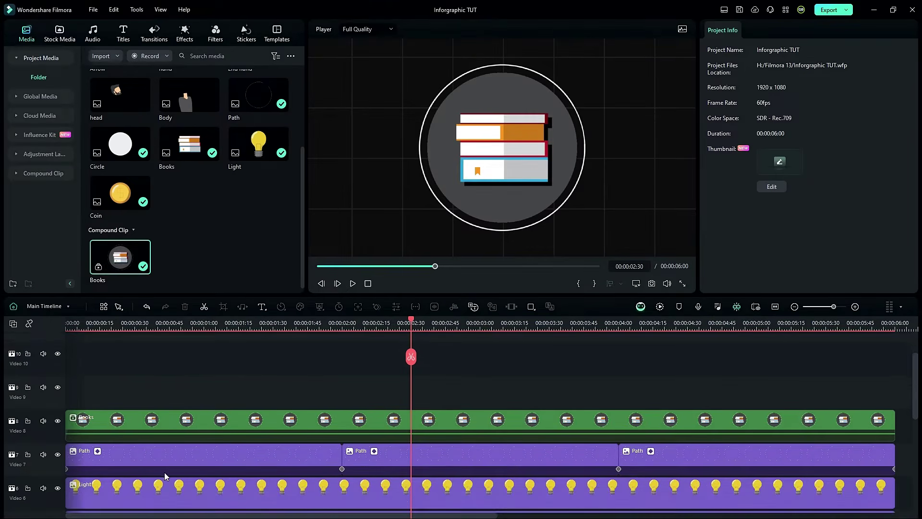
{"action": "left_click_drag", "start_coordinate": [902, 378], "coordinate": [158, 449]}
{"action": "key", "text": "alt+g"}
{"action": "type", "text": "Light"}
{"action": "key", "text": "Return"}
Combine the coin image with its circle and path clips into a compound clip named Coin.
{"action": "scroll", "coordinate": [158, 449], "scroll_direction": "down", "scroll_amount": 2}
{"action": "left_click_drag", "start_coordinate": [874, 405], "coordinate": [206, 459]}
{"action": "key", "text": "alt+g"}
{"action": "type", "text": "Coin"}
{"action": "key", "text": "Return"}
Stack the Books, Light and Coin compound clips on adjacent tracks directly above the background video.
{"action": "scroll", "coordinate": [266, 391], "scroll_direction": "up", "scroll_amount": 3}
{"action": "left_click_drag", "start_coordinate": [263, 372], "coordinate": [250, 436]}
{"action": "scroll", "coordinate": [267, 374], "scroll_direction": "down", "scroll_amount": 2}
{"action": "left_click", "coordinate": [268, 360]}
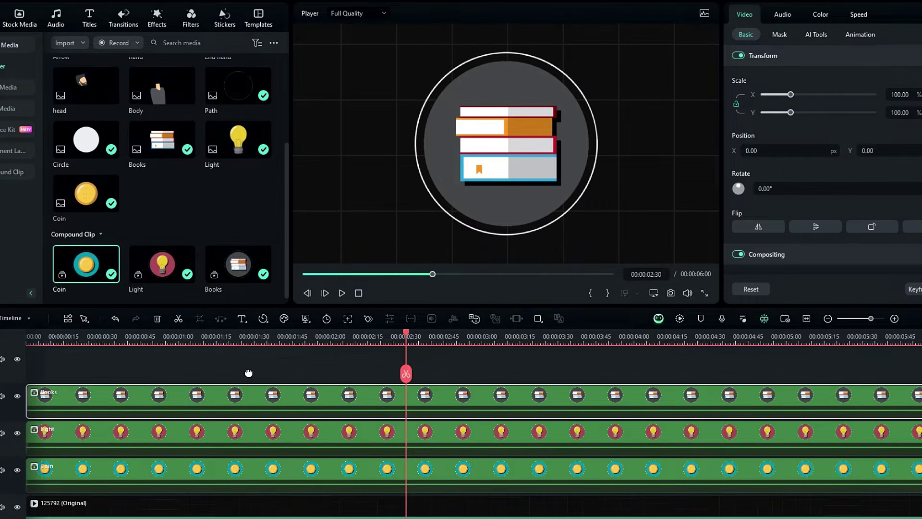
Select the Books, Light and Coin compound clips together and scale them to 50%.
{"action": "mouse_move", "coordinate": [204, 343]}
{"action": "left_mouse_down"}
{"action": "mouse_move", "coordinate": [161, 342]}
{"action": "mouse_move", "coordinate": [206, 352]}
{"action": "left_mouse_up"}
{"action": "left_click_drag", "start_coordinate": [259, 361], "coordinate": [199, 473]}
{"action": "left_click", "coordinate": [905, 98]}
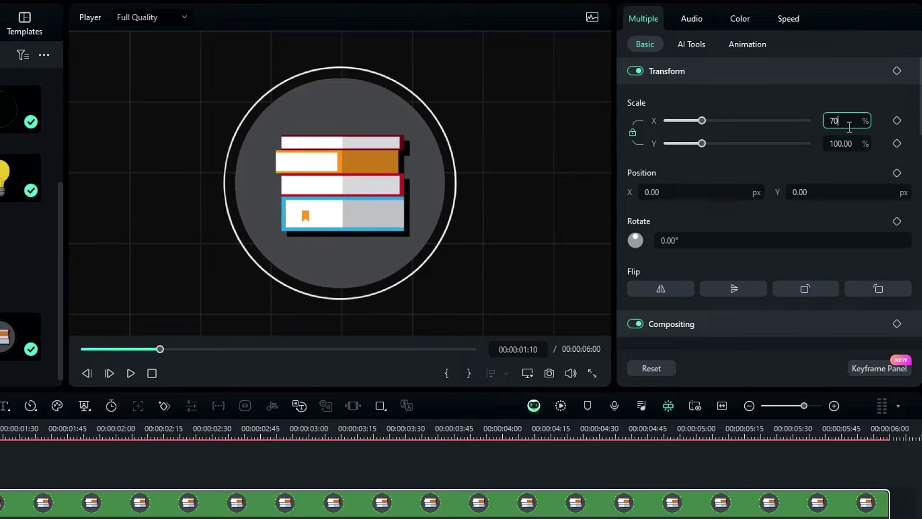
{"action": "type", "text": "70"}
{"action": "key", "text": "Return"}
{"action": "type", "text": "50"}
{"action": "key", "text": "Return"}
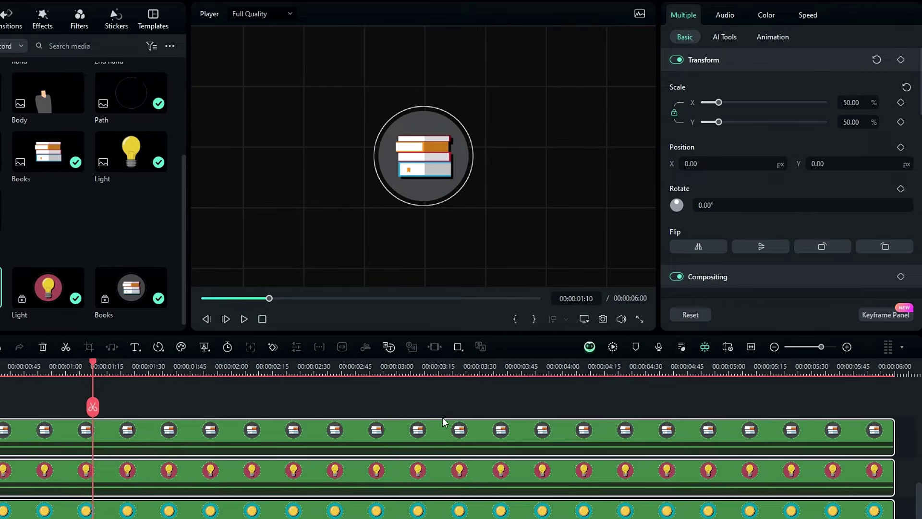
Move the Books compound clip to the right of the Light and the Coin to the left at X -513 px.
{"action": "left_click", "coordinate": [362, 507]}
{"action": "left_click_drag", "start_coordinate": [764, 162], "coordinate": [903, 162]}
{"action": "left_click", "coordinate": [163, 502]}
{"action": "left_click_drag", "start_coordinate": [706, 164], "coordinate": [569, 164]}
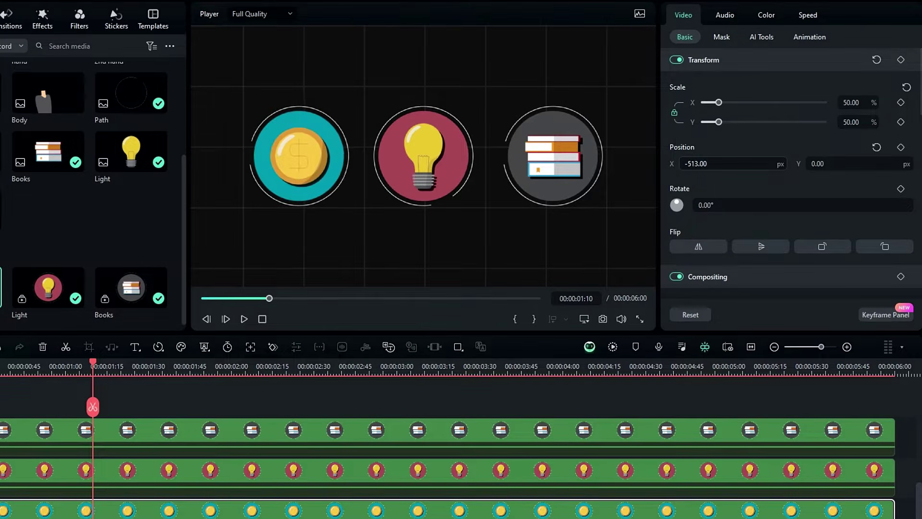
Raise the Light compound clip above the other two icons and set the Coin's X position to -526 px.
{"action": "left_click", "coordinate": [409, 473]}
{"action": "left_click_drag", "start_coordinate": [817, 164], "coordinate": [855, 164]}
{"action": "left_click", "coordinate": [69, 479]}
{"action": "scroll", "coordinate": [69, 479], "scroll_direction": "down", "scroll_amount": 1}
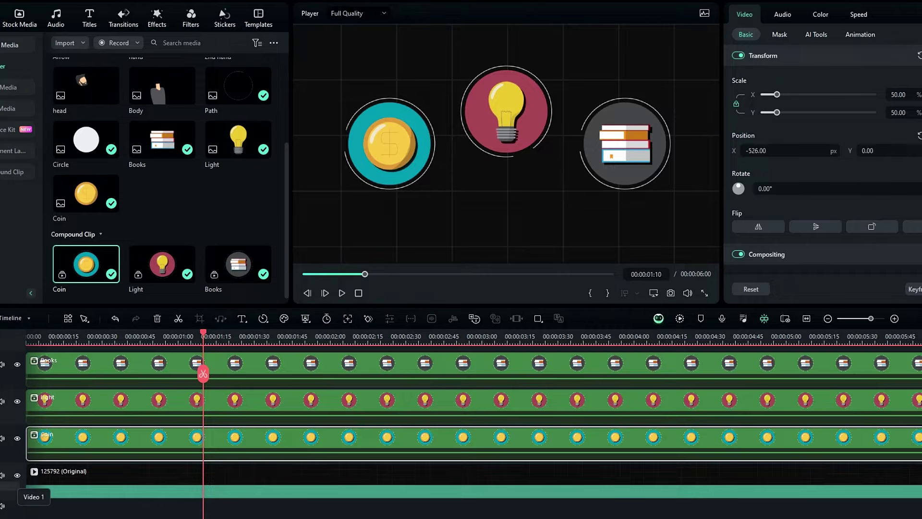
Lock the background video track, select the three icons together and move them slightly lower in the frame.
{"action": "left_click", "coordinate": [2, 475]}
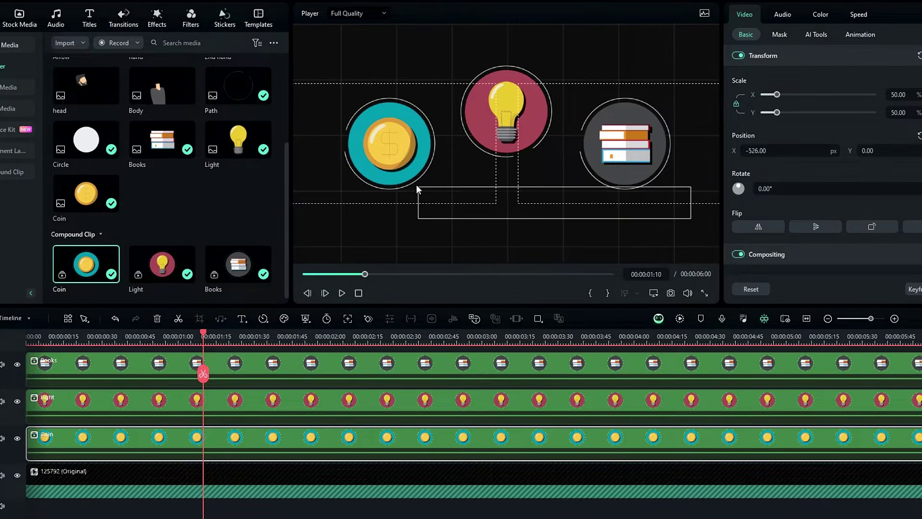
{"action": "left_click_drag", "start_coordinate": [356, 79], "coordinate": [357, 78]}
{"action": "left_click_drag", "start_coordinate": [499, 108], "coordinate": [498, 125]}
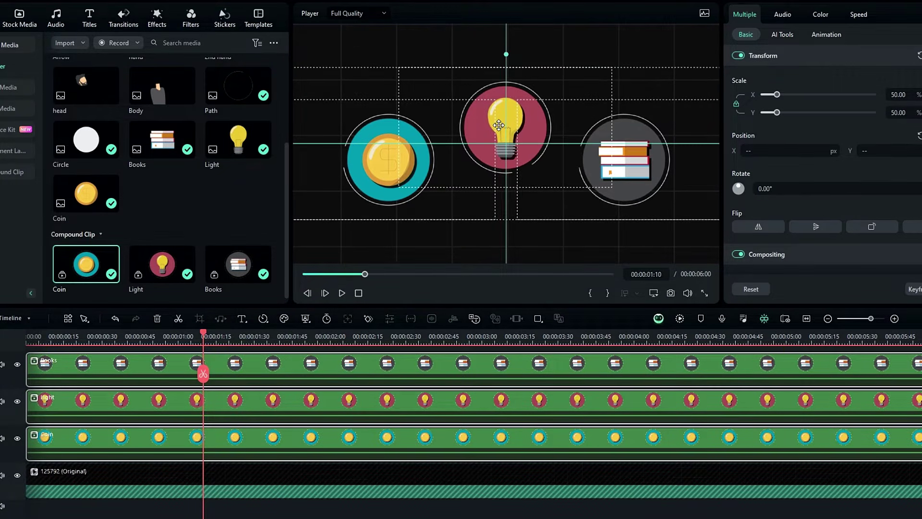
Keyframe the position of all three icons at 00:00:00:40, and at the timeline start move them below the frame to Y -785.50 px.
{"action": "scroll", "coordinate": [352, 415], "scroll_direction": "up", "scroll_amount": 3}
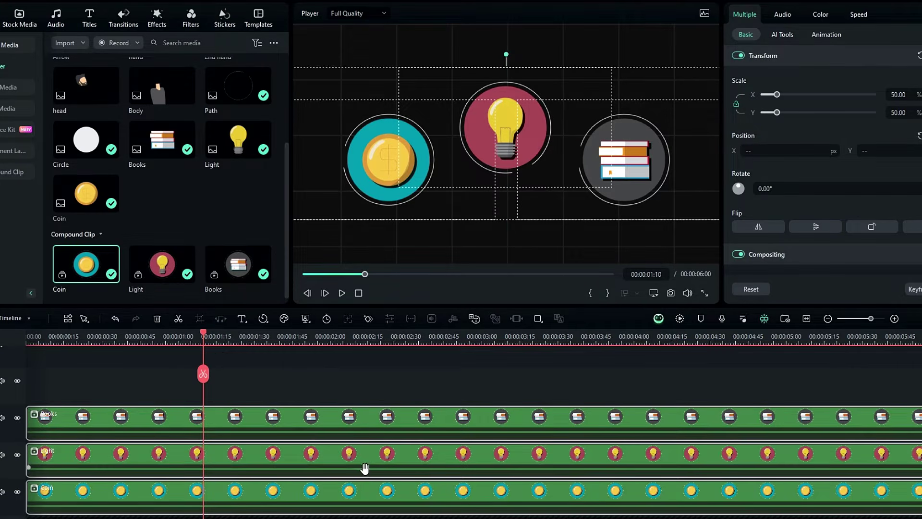
{"action": "left_click", "coordinate": [362, 364]}
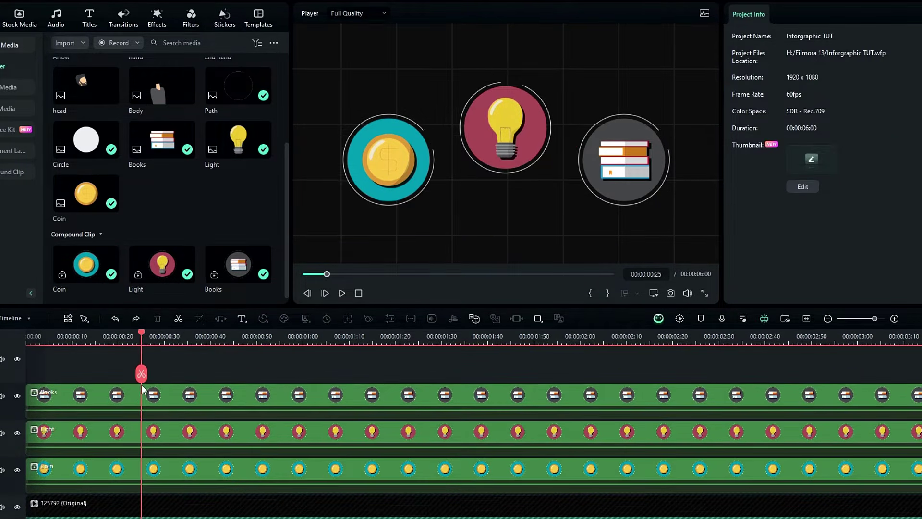
{"action": "left_click_drag", "start_coordinate": [143, 386], "coordinate": [207, 396]}
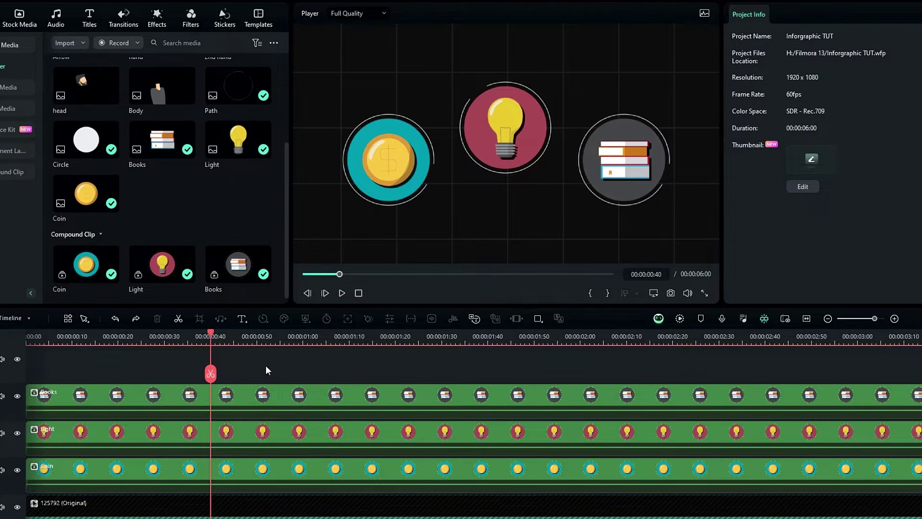
{"action": "left_click_drag", "start_coordinate": [266, 365], "coordinate": [220, 473]}
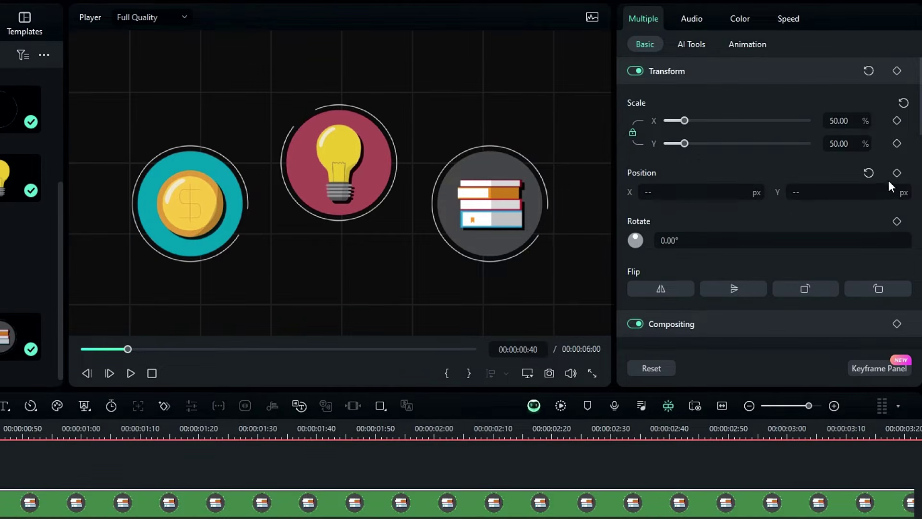
{"action": "left_click", "coordinate": [897, 173]}
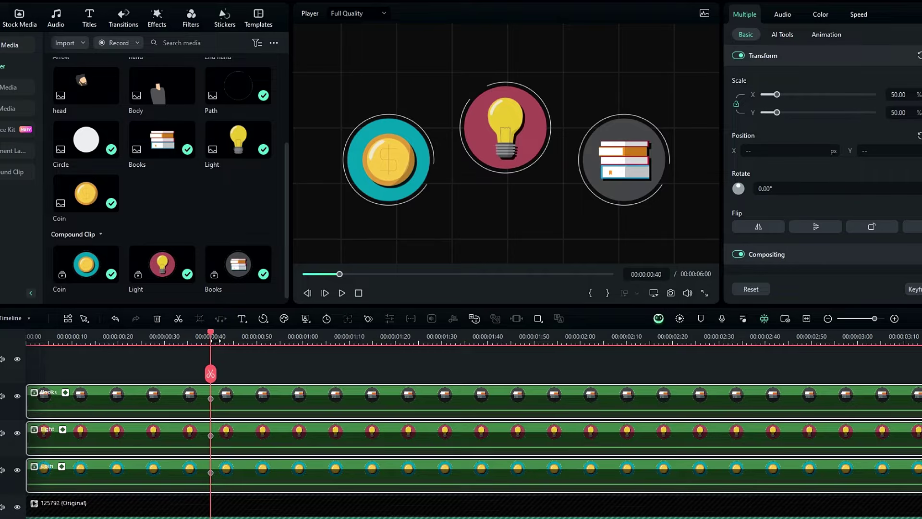
{"action": "left_click_drag", "start_coordinate": [205, 339], "coordinate": [2, 382]}
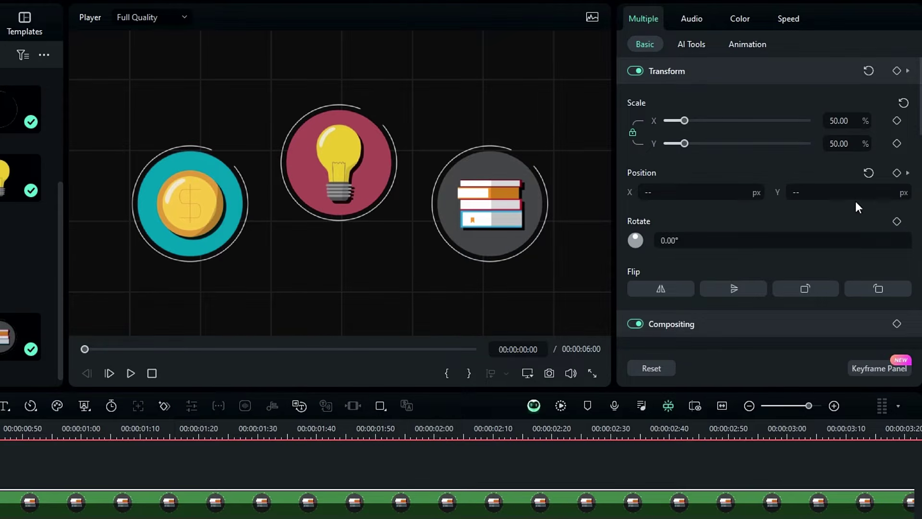
{"action": "left_click_drag", "start_coordinate": [850, 193], "coordinate": [666, 193]}
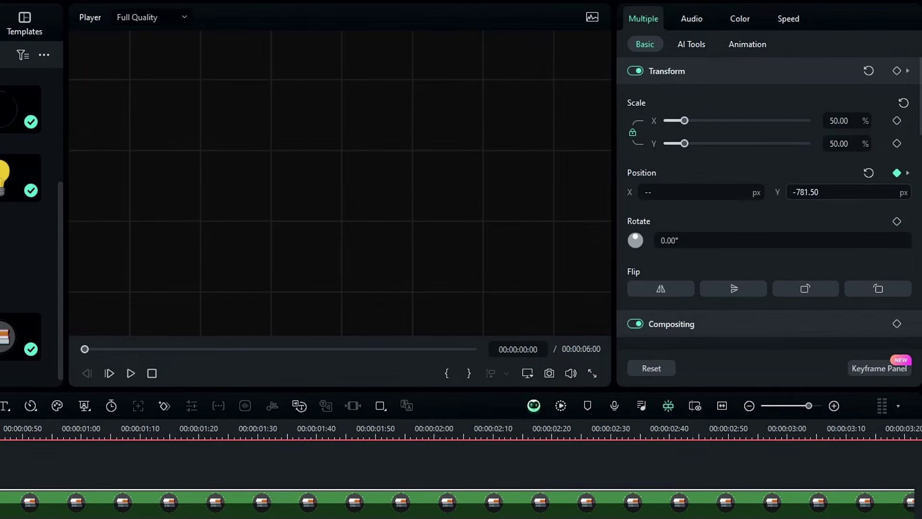
Change the position keyframe at 00:00:00:40 to Curve for the Coin, Light and Books clips.
{"action": "left_click", "coordinate": [864, 369]}
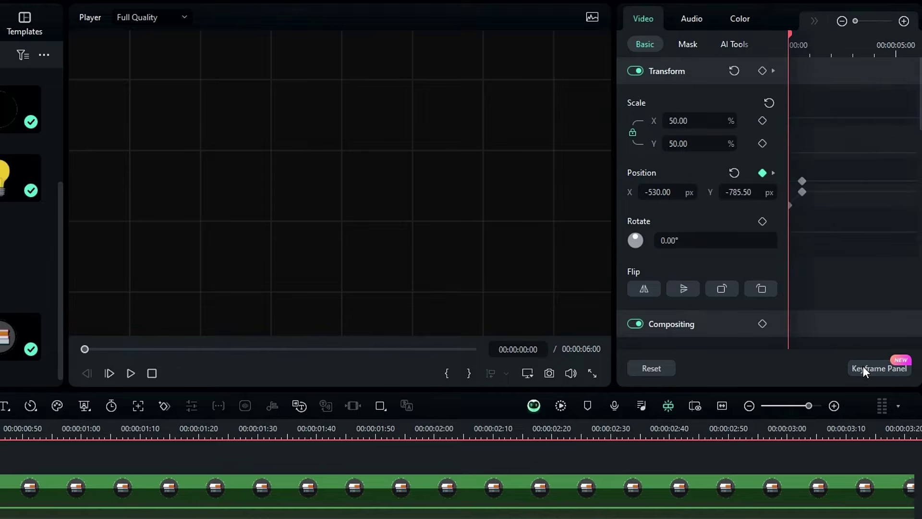
{"action": "right_click", "coordinate": [822, 192]}
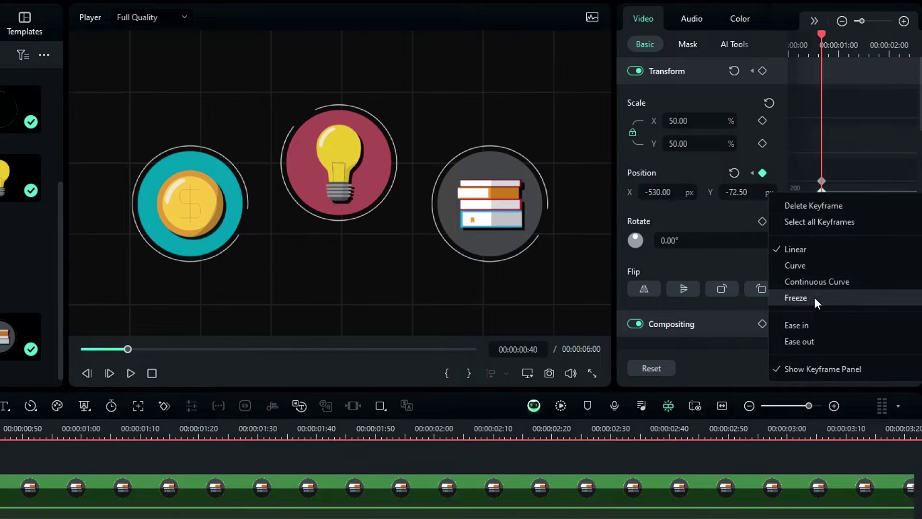
{"action": "left_click", "coordinate": [806, 266]}
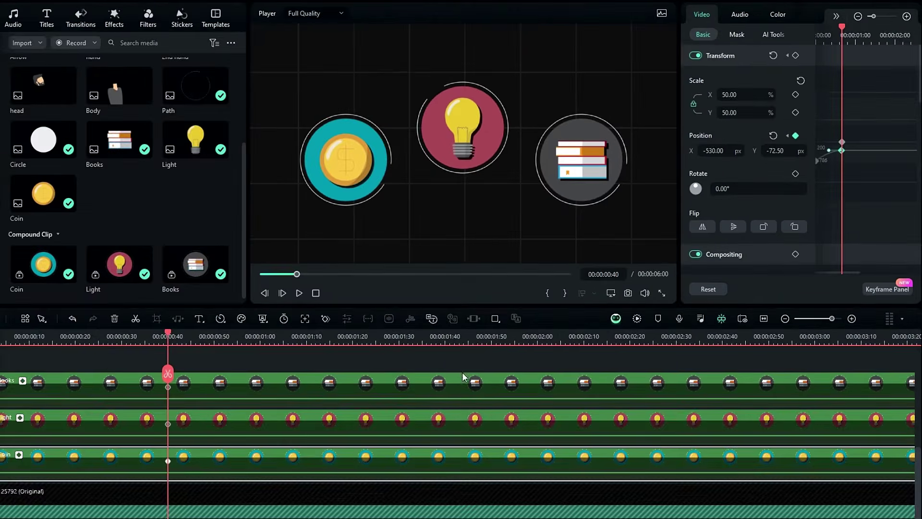
{"action": "left_click", "coordinate": [284, 432]}
{"action": "right_click", "coordinate": [827, 148]}
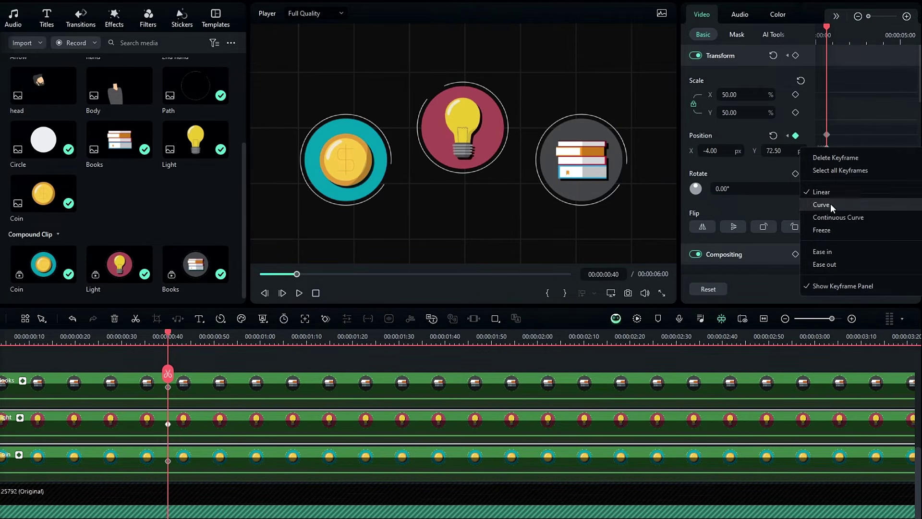
{"action": "left_click", "coordinate": [831, 205]}
{"action": "left_click", "coordinate": [230, 398]}
{"action": "right_click", "coordinate": [827, 148]}
{"action": "left_click", "coordinate": [826, 204]}
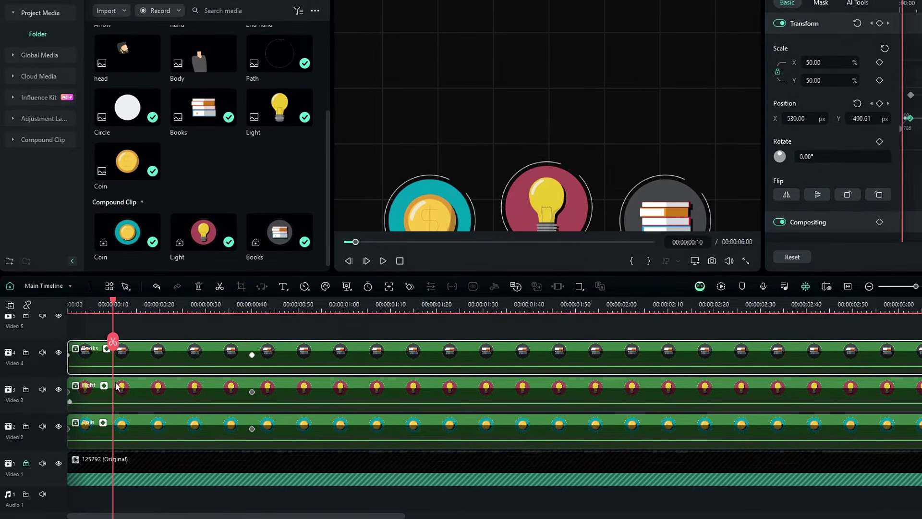
Stagger the icon clips so Light starts about 10 frames and Books about 18 frames after the Coin.
{"action": "left_click_drag", "start_coordinate": [117, 386], "coordinate": [247, 361]}
{"action": "left_click", "coordinate": [159, 308]}
{"action": "left_click_drag", "start_coordinate": [147, 414], "coordinate": [261, 431]}
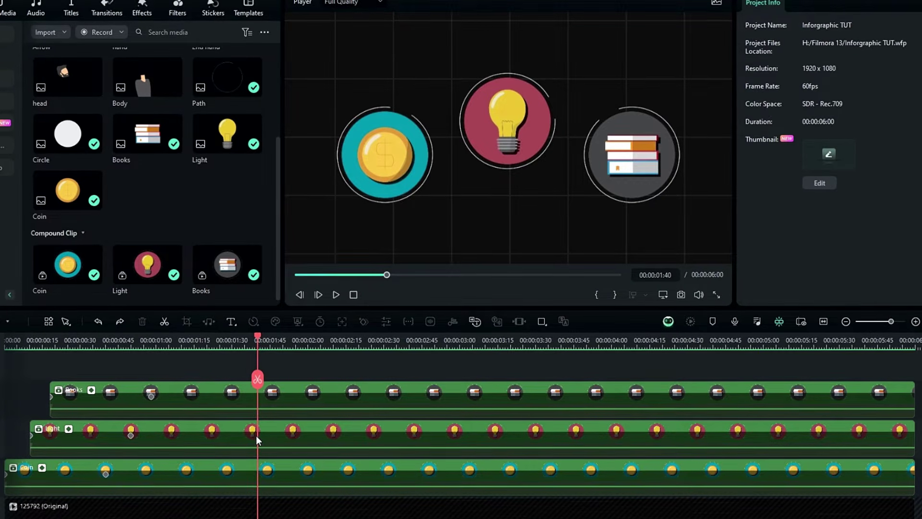
Select all three icon clips and add scale and position keyframes to them at 00:00:01:50.
{"action": "left_click_drag", "start_coordinate": [257, 438], "coordinate": [282, 438]}
{"action": "left_click_drag", "start_coordinate": [381, 373], "coordinate": [294, 477]}
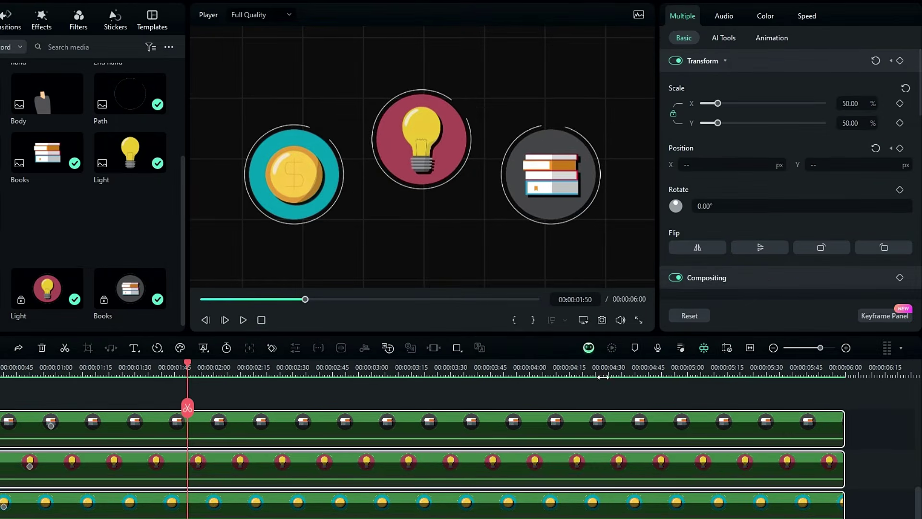
{"action": "left_click", "coordinate": [901, 149]}
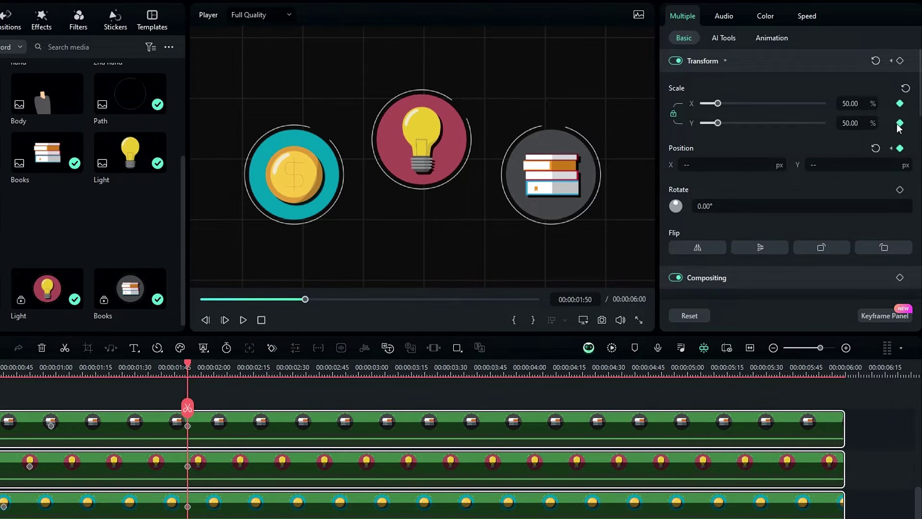
At about 00:00:02:35, raise the Light icon near the upper edge of the frame and scale it to 35%.
{"action": "left_click_drag", "start_coordinate": [179, 393], "coordinate": [306, 387]}
{"action": "left_click", "coordinate": [368, 477]}
{"action": "mouse_move", "coordinate": [820, 165]}
{"action": "left_mouse_down"}
{"action": "mouse_move", "coordinate": [860, 165]}
{"action": "mouse_move", "coordinate": [836, 165]}
{"action": "left_mouse_up"}
{"action": "left_click", "coordinate": [850, 104]}
{"action": "type", "text": "35"}
{"action": "key", "text": "Return"}
Set the Books clip to Y 309.50 px and 35% scale, and bring it closer to the Light at X 365 px.
{"action": "left_click", "coordinate": [327, 434]}
{"action": "left_click", "coordinate": [820, 164]}
{"action": "type", "text": "309.50"}
{"action": "left_click", "coordinate": [853, 123]}
{"action": "type", "text": "35"}
{"action": "key", "text": "Return"}
{"action": "left_click_drag", "start_coordinate": [691, 164], "coordinate": [726, 165]}
Set the Coin clip's Y position to 309.50 px and its scale to 35%.
{"action": "left_click", "coordinate": [344, 514]}
{"action": "left_click", "coordinate": [820, 165]}
{"action": "type", "text": "309.50"}
{"action": "key", "text": "Return"}
{"action": "left_click", "coordinate": [853, 123]}
{"action": "type", "text": "35"}
{"action": "left_click", "coordinate": [370, 476]}
{"action": "left_click", "coordinate": [336, 511]}
Select the Coin clip's scale and position keyframes of the second movement and change them to Curve.
{"action": "left_click_drag", "start_coordinate": [306, 385], "coordinate": [244, 388]}
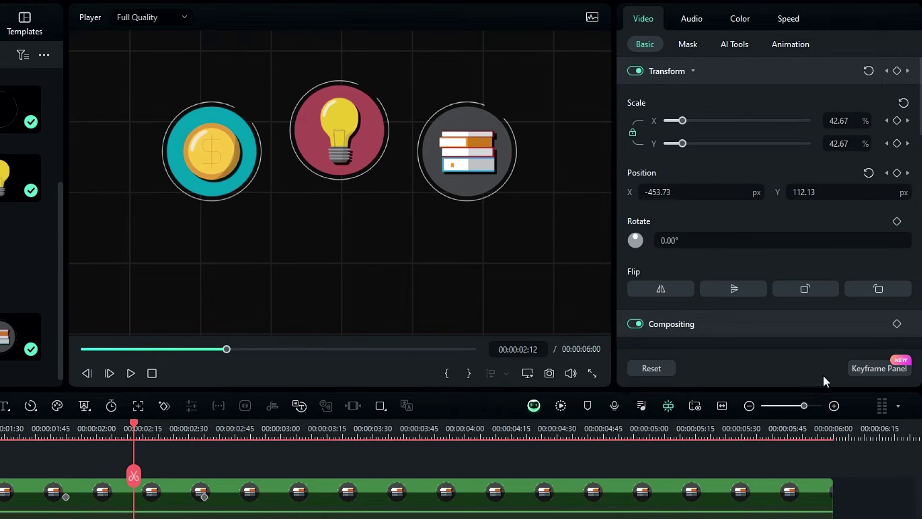
{"action": "left_click", "coordinate": [877, 368]}
{"action": "left_click_drag", "start_coordinate": [866, 111], "coordinate": [832, 211]}
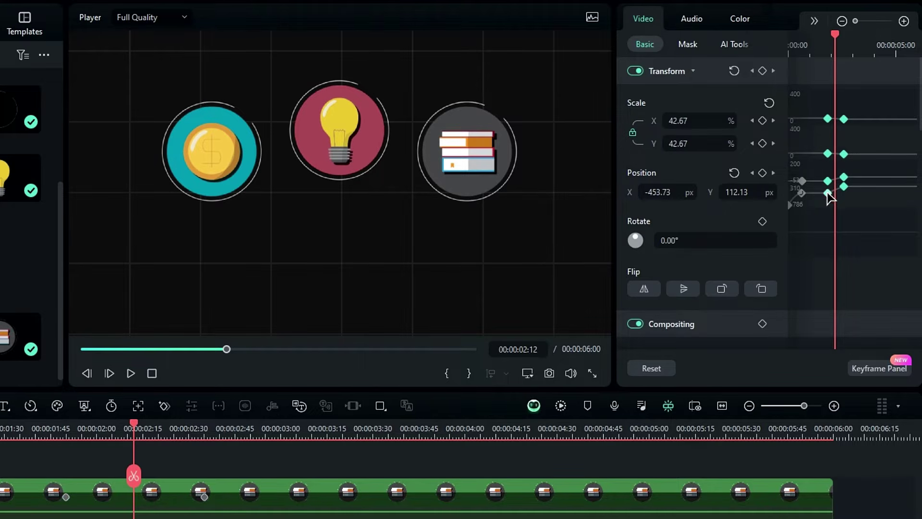
{"action": "right_click", "coordinate": [829, 195]}
{"action": "left_click", "coordinate": [812, 267]}
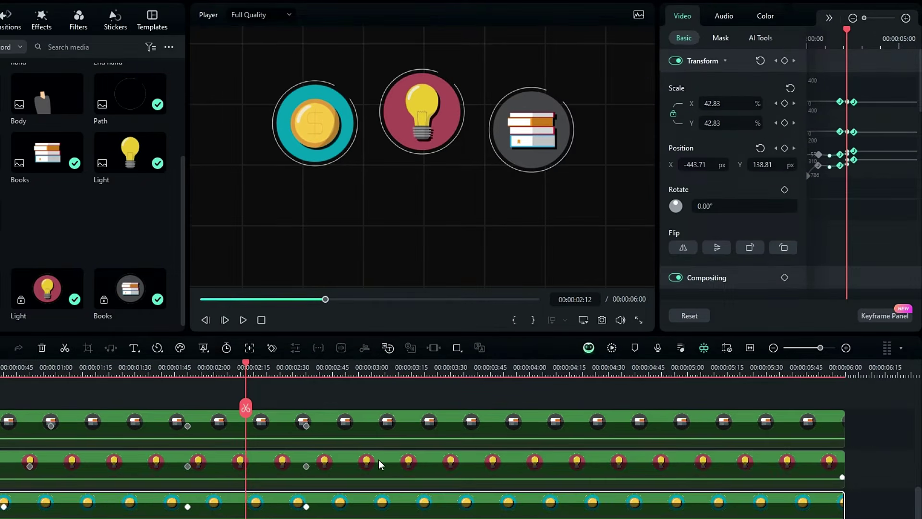
Change the second movement's scale and position keyframes to Curve on the Light and Books clips.
{"action": "left_click", "coordinate": [379, 464]}
{"action": "left_click_drag", "start_coordinate": [856, 108], "coordinate": [819, 193]}
{"action": "right_click", "coordinate": [825, 191]}
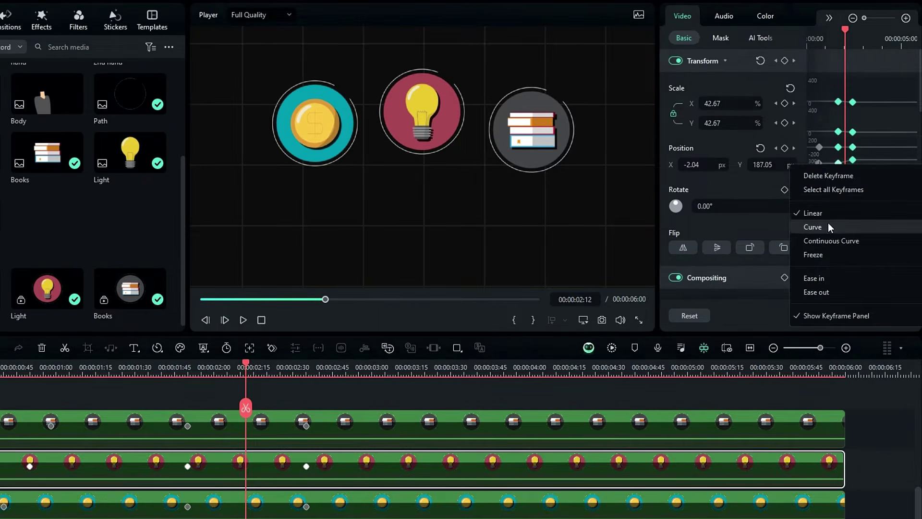
{"action": "left_click", "coordinate": [825, 227]}
{"action": "left_click", "coordinate": [711, 428]}
{"action": "left_click_drag", "start_coordinate": [880, 89], "coordinate": [834, 169]}
{"action": "right_click", "coordinate": [838, 166]}
{"action": "left_click", "coordinate": [824, 227]}
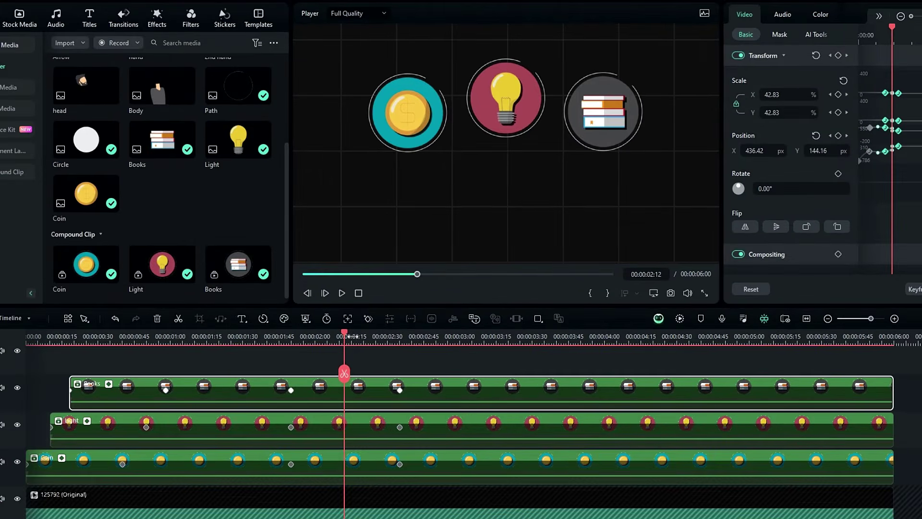
Play the icon animation from the start of the timeline to check the movement.
{"action": "left_click_drag", "start_coordinate": [243, 339], "coordinate": [13, 338]}
{"action": "key", "text": "space"}
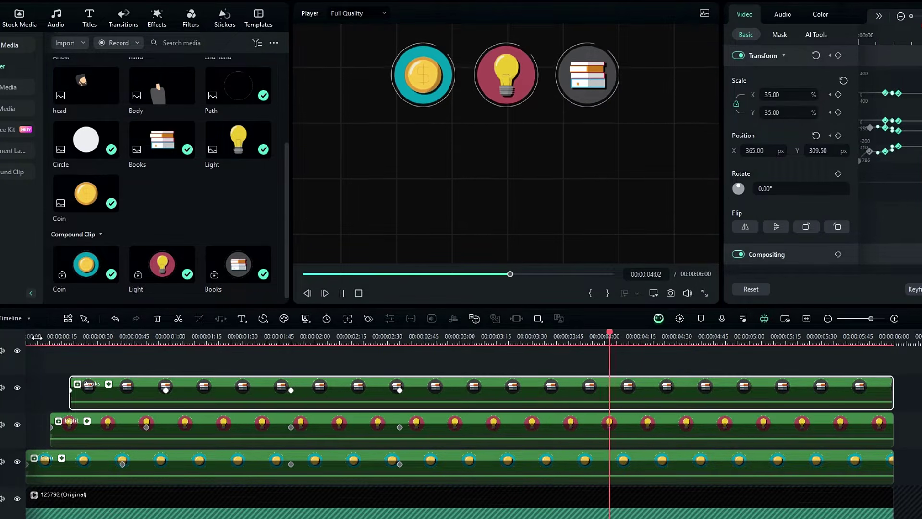
{"action": "left_click", "coordinate": [37, 338]}
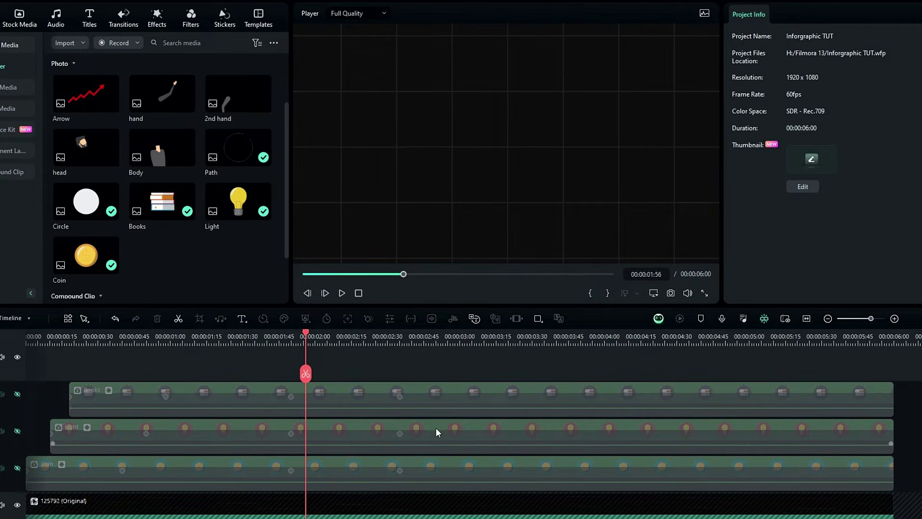
Place the hand, Body, 2nd hand and head images at the timeline start on tracks Video 5, 6, 7 and 8 respectively.
{"action": "scroll", "coordinate": [433, 364], "scroll_direction": "up", "scroll_amount": 4}
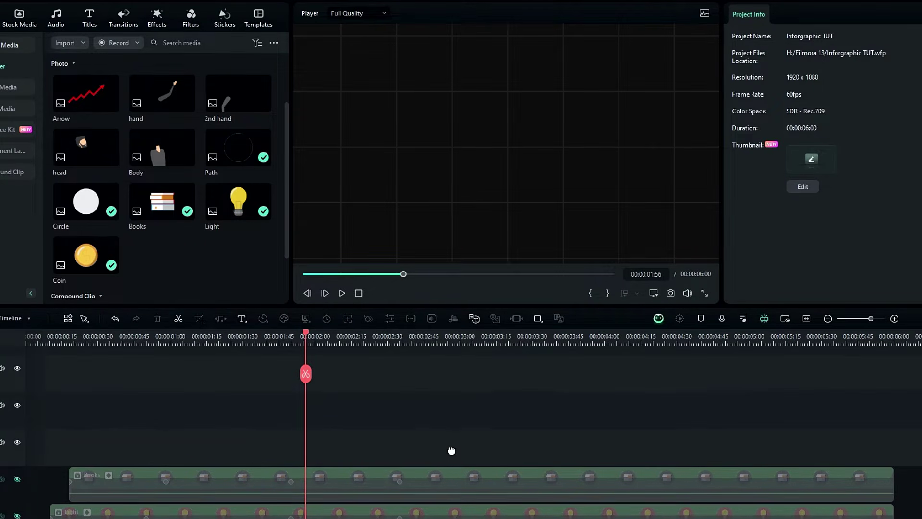
{"action": "left_click_drag", "start_coordinate": [163, 144], "coordinate": [175, 244]}
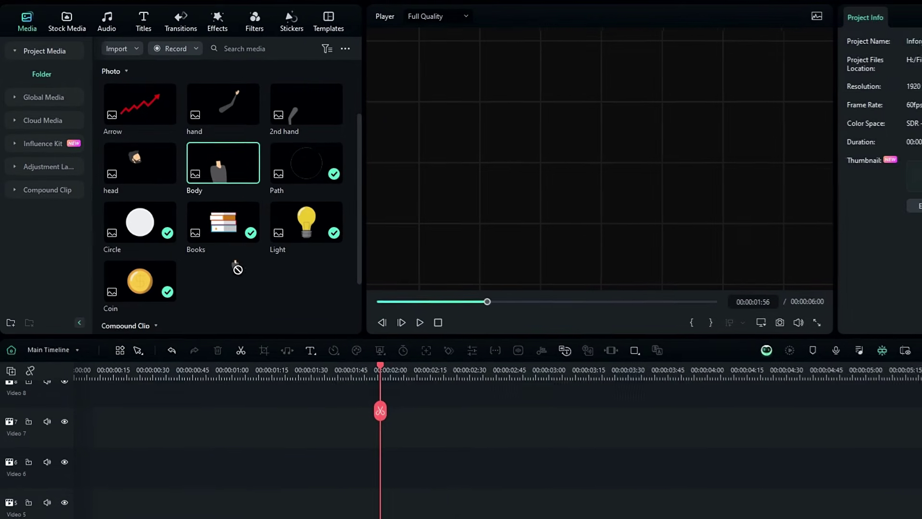
{"action": "left_click_drag", "start_coordinate": [238, 269], "coordinate": [75, 460]}
{"action": "left_click_drag", "start_coordinate": [305, 103], "coordinate": [72, 430]}
{"action": "left_click_drag", "start_coordinate": [138, 159], "coordinate": [77, 401]}
{"action": "left_click_drag", "start_coordinate": [232, 104], "coordinate": [141, 450]}
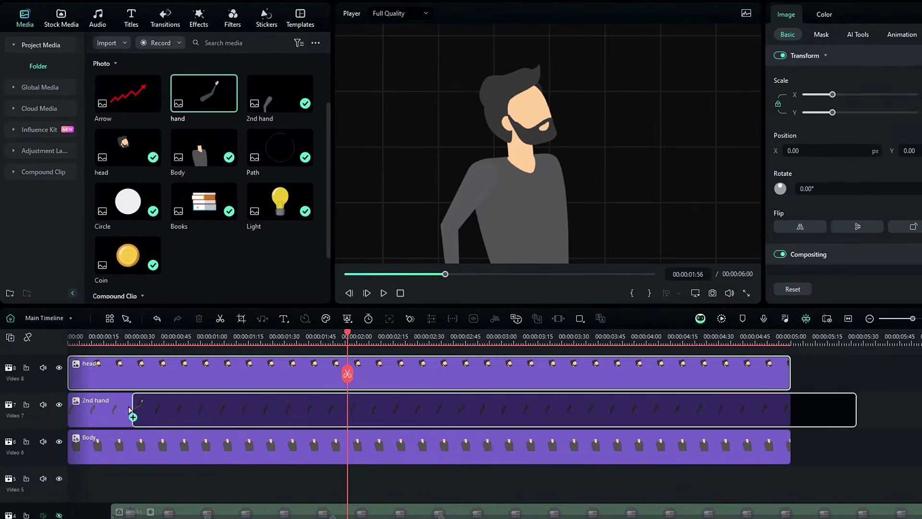
{"action": "left_click_drag", "start_coordinate": [130, 411], "coordinate": [72, 480]}
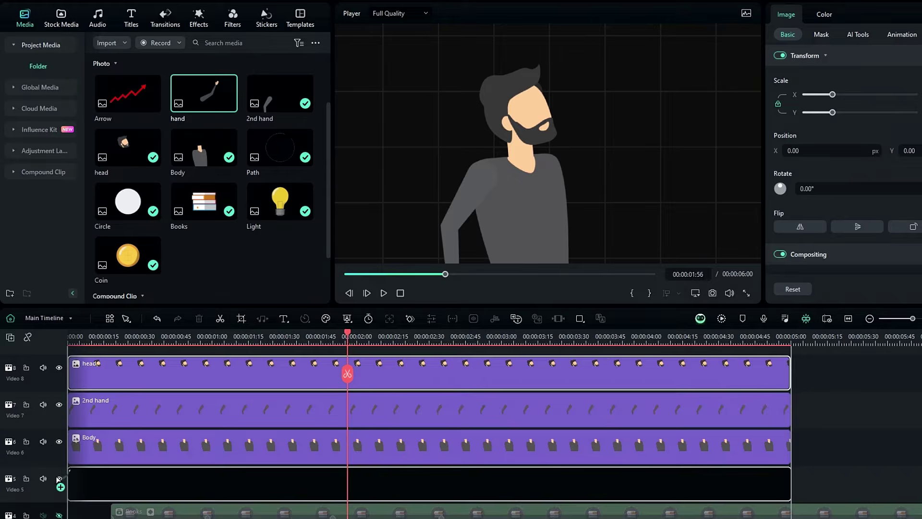
Select the four character image clips together and extend them to 00:00:06:00.
{"action": "left_click_drag", "start_coordinate": [830, 367], "coordinate": [893, 480]}
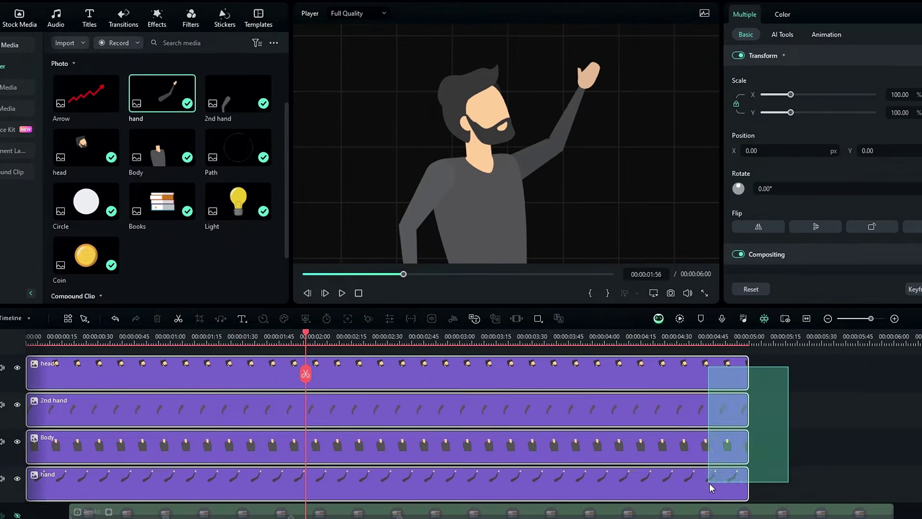
{"action": "scroll", "coordinate": [456, 373], "scroll_direction": "down", "scroll_amount": 1}
{"action": "scroll", "coordinate": [456, 374], "scroll_direction": "up", "scroll_amount": 1}
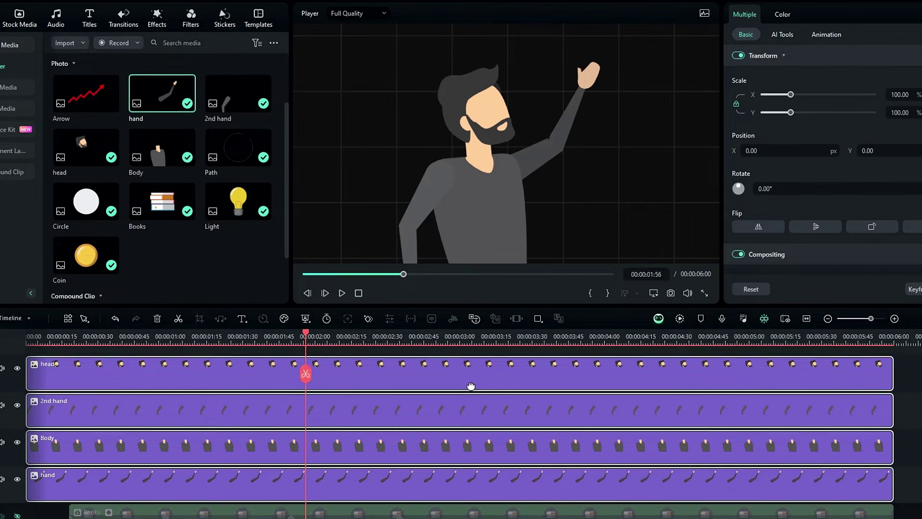
Try rotating the 2nd hand image by 8° and undo the rotation.
{"action": "left_click", "coordinate": [460, 382]}
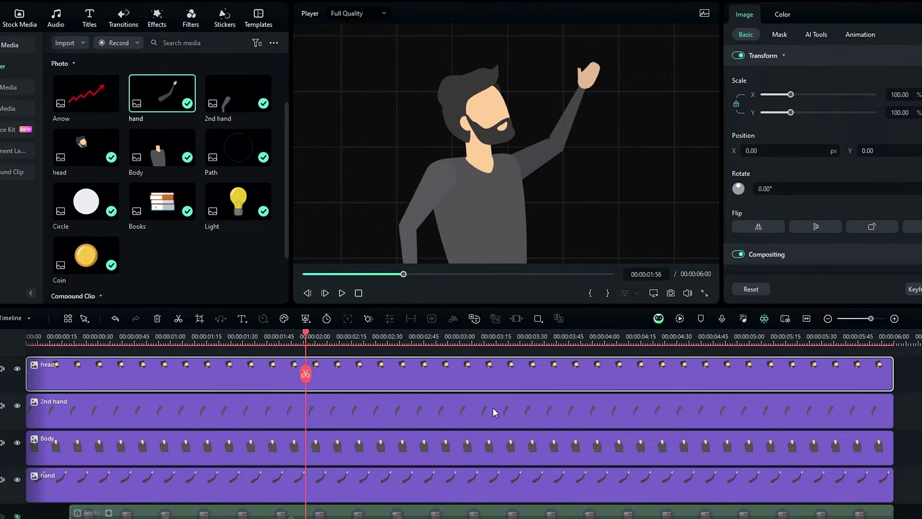
{"action": "left_click", "coordinate": [495, 412]}
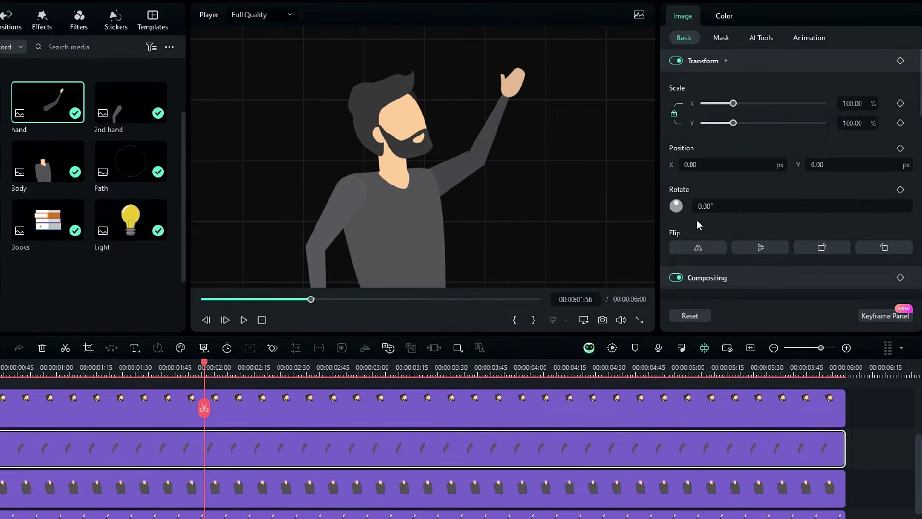
{"action": "mouse_move", "coordinate": [700, 206]}
{"action": "left_mouse_down"}
{"action": "mouse_move", "coordinate": [723, 206]}
{"action": "mouse_move", "coordinate": [684, 206]}
{"action": "mouse_move", "coordinate": [724, 206]}
{"action": "mouse_move", "coordinate": [683, 206]}
{"action": "mouse_move", "coordinate": [718, 206]}
{"action": "mouse_move", "coordinate": [688, 206]}
{"action": "mouse_move", "coordinate": [703, 206]}
{"action": "left_mouse_up"}
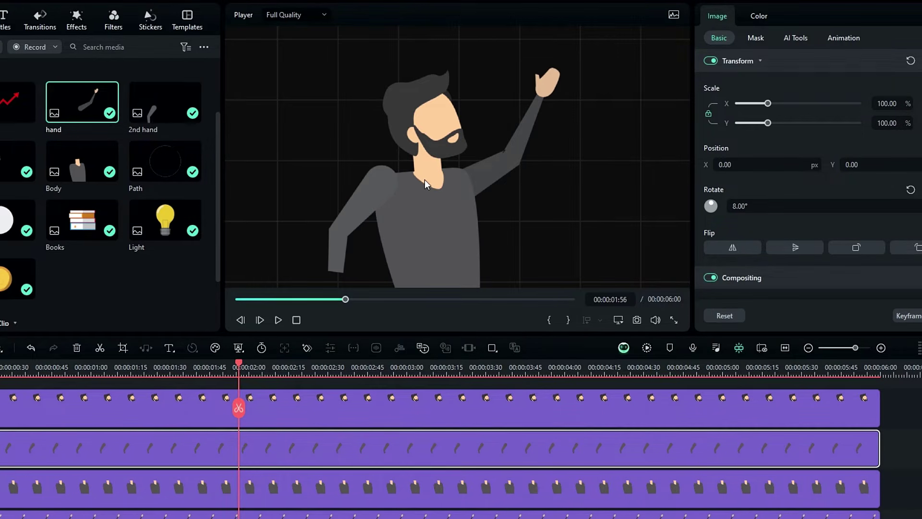
{"action": "key", "text": "ctrl+z"}
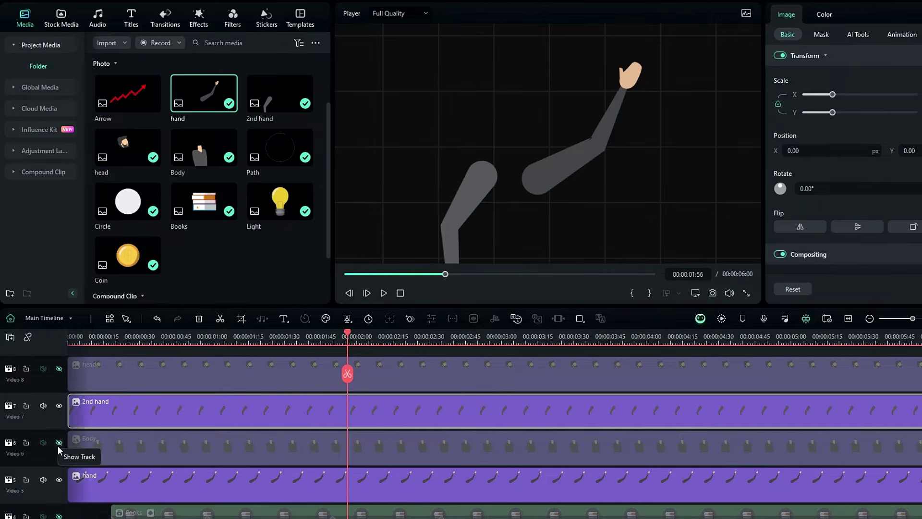
Hide the 2nd hand track so only the hand image shows, and turn on the player's ruler.
{"action": "left_click", "coordinate": [60, 406]}
{"action": "left_click", "coordinate": [255, 481]}
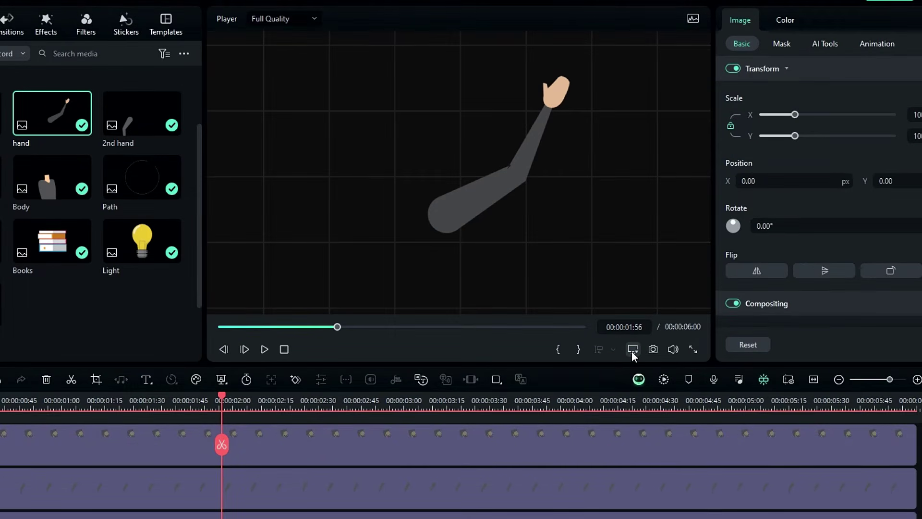
{"action": "left_click", "coordinate": [632, 349]}
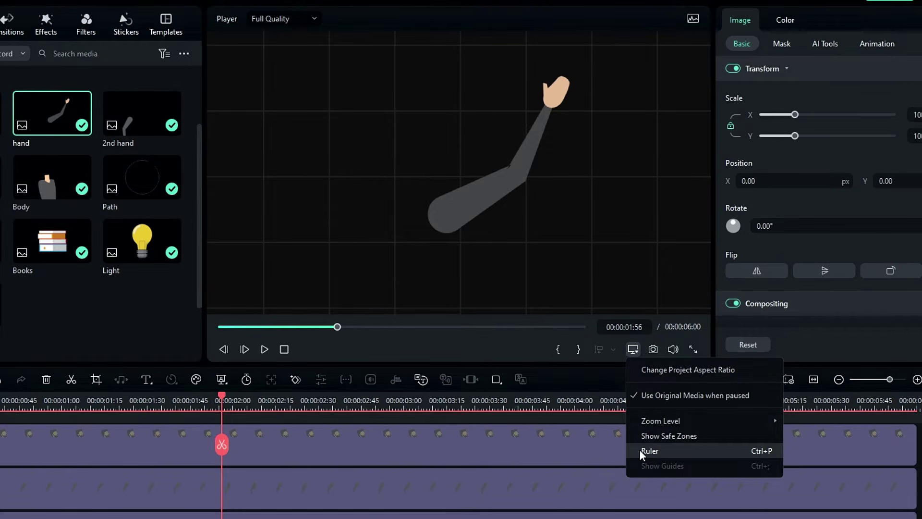
{"action": "left_click", "coordinate": [661, 451]}
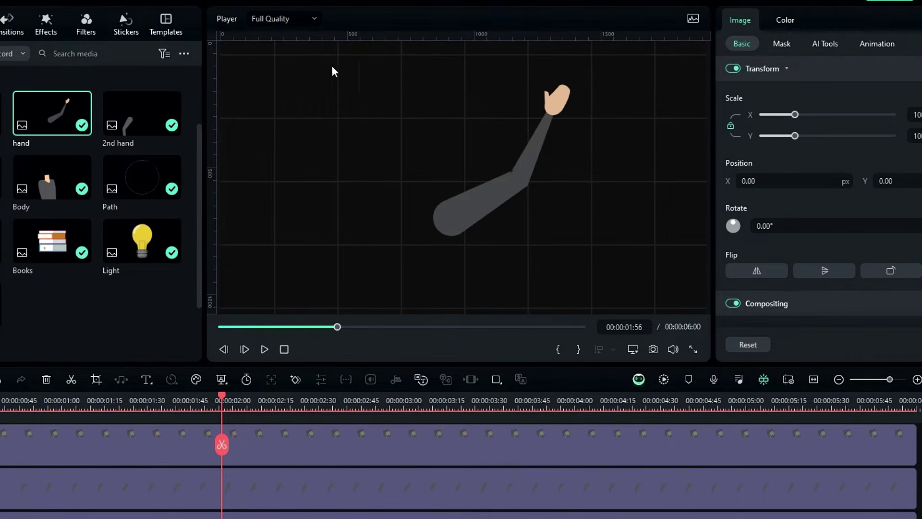
Create a red vertical guide at position 960 in the player.
{"action": "right_click", "coordinate": [213, 143]}
{"action": "left_click", "coordinate": [240, 154]}
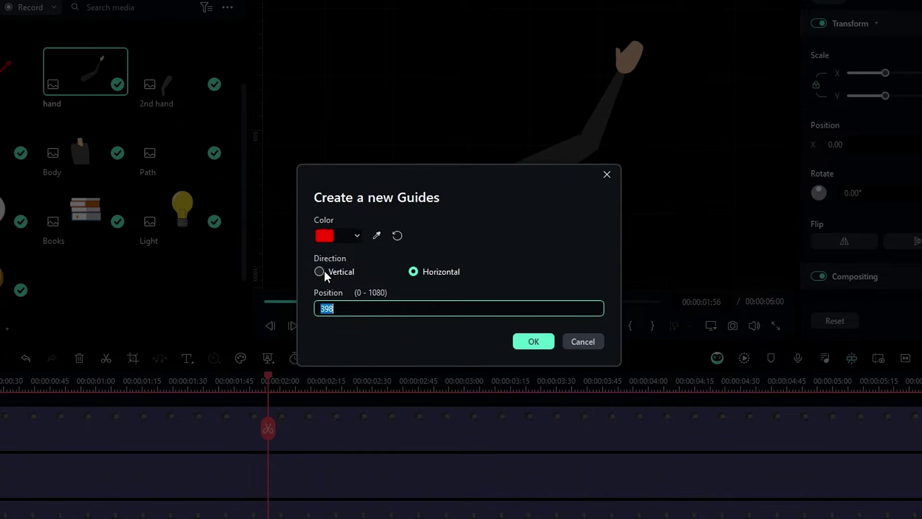
{"action": "left_click", "coordinate": [321, 273]}
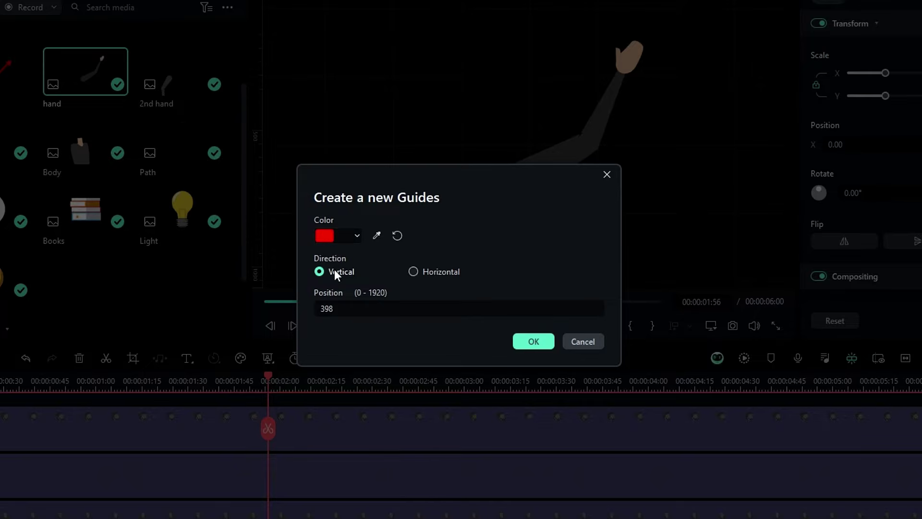
{"action": "left_click", "coordinate": [354, 313]}
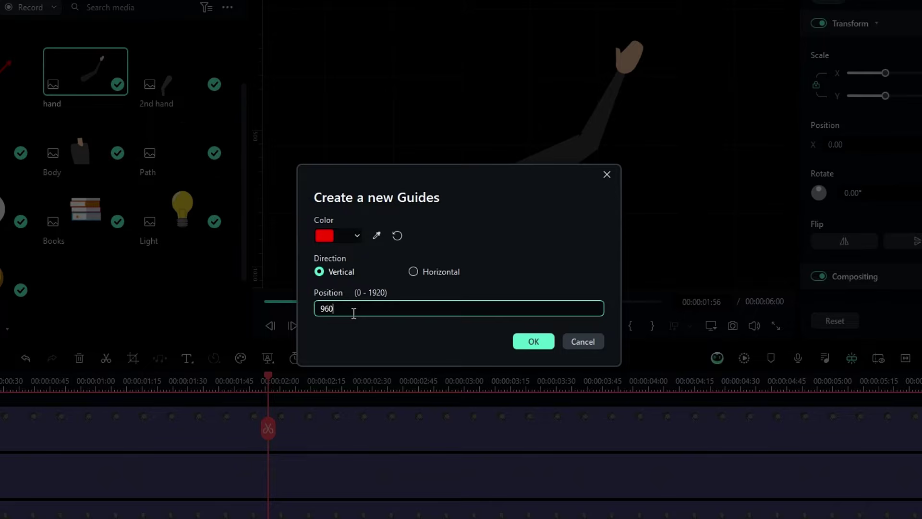
{"action": "left_click", "coordinate": [523, 342]}
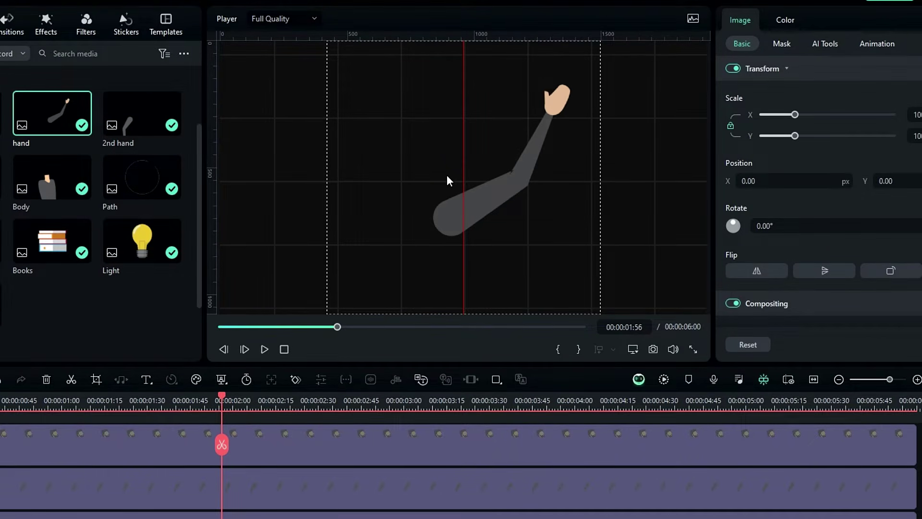
Create a red horizontal guide at position 540, crossing the vertical guide at the frame's centre.
{"action": "left_click", "coordinate": [303, 184]}
{"action": "right_click", "coordinate": [212, 149]}
{"action": "left_click", "coordinate": [239, 157]}
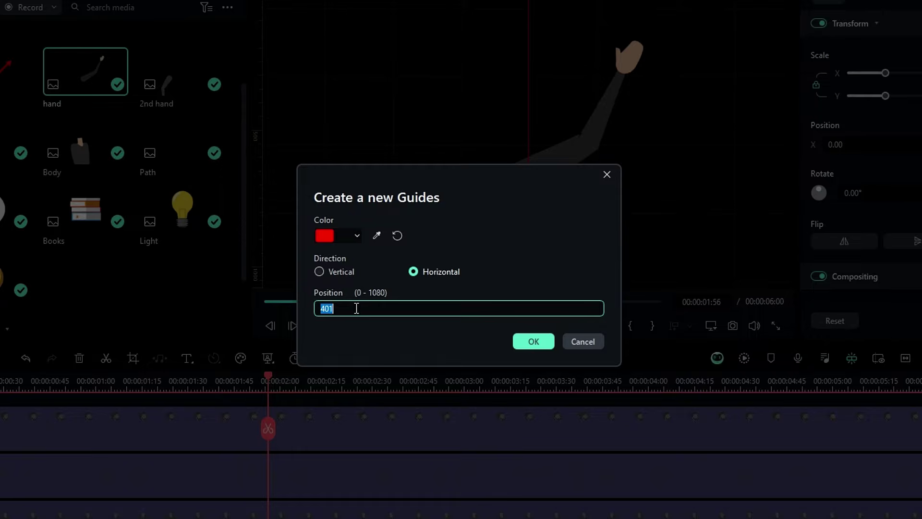
{"action": "type", "text": "54"}
{"action": "key", "text": "Return"}
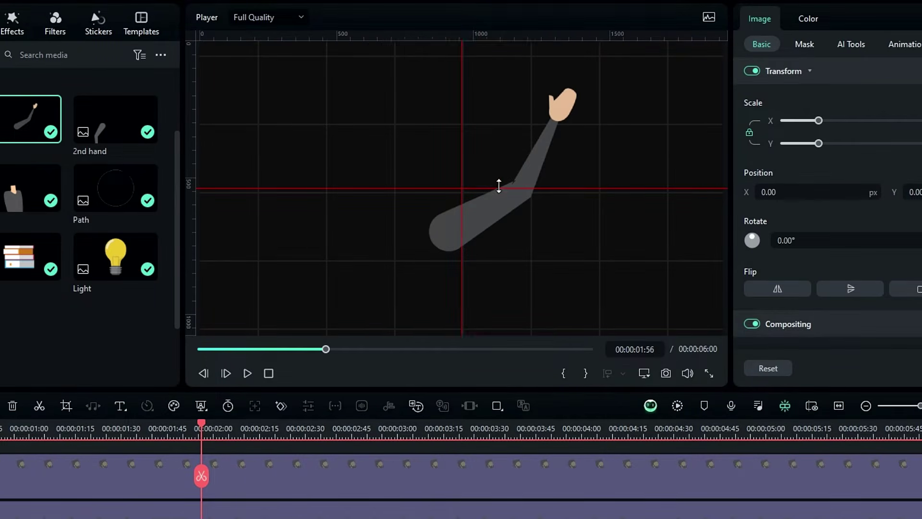
Place the hand's shoulder on the guide crossing at 90% scale and turn the clip into a compound clip named hand 1.
{"action": "left_click", "coordinate": [499, 185]}
{"action": "left_click_drag", "start_coordinate": [500, 244], "coordinate": [528, 189]}
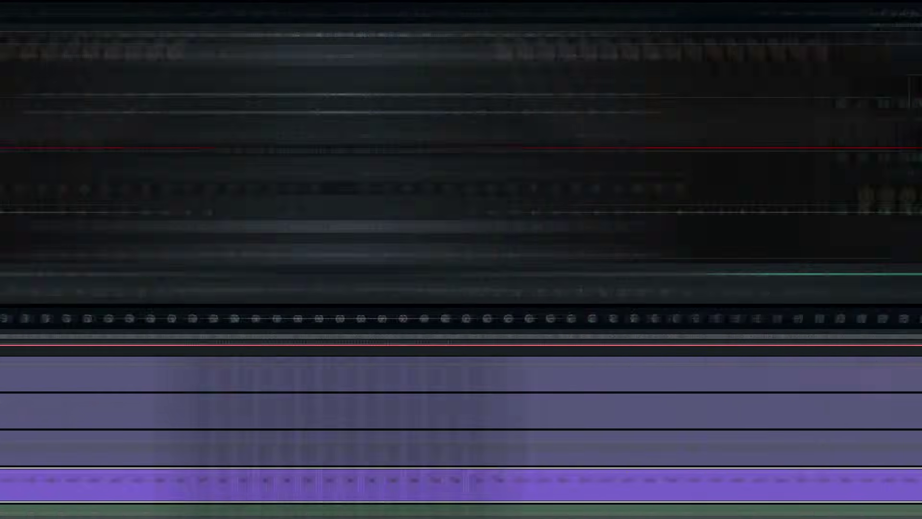
{"action": "key", "text": "alt+g"}
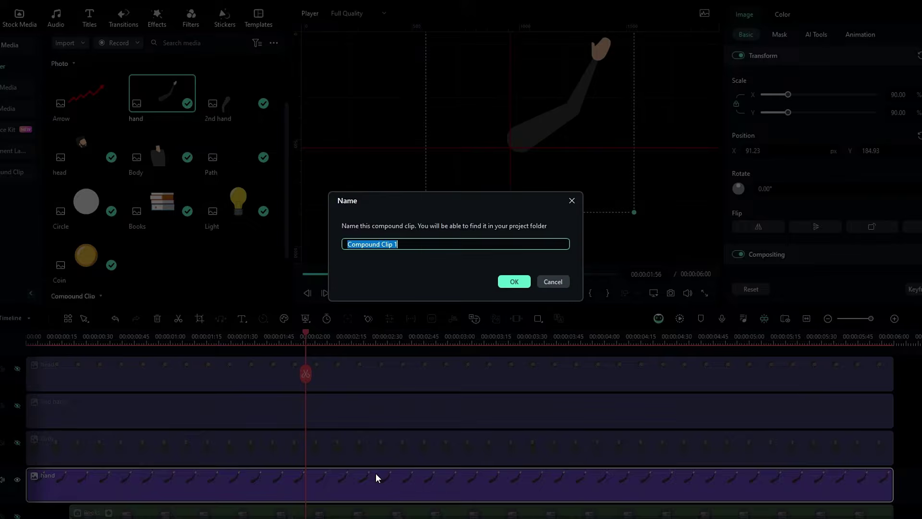
{"action": "type", "text": "hand 1"}
{"action": "key", "text": "Return"}
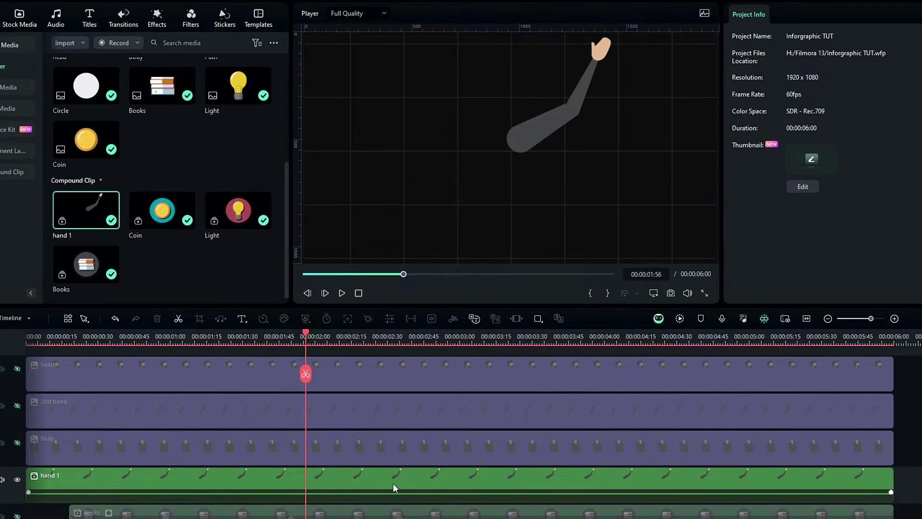
Try rotating the hand 1 compound clip by 34° around its shoulder, and reset the rotation.
{"action": "left_click", "coordinate": [390, 484]}
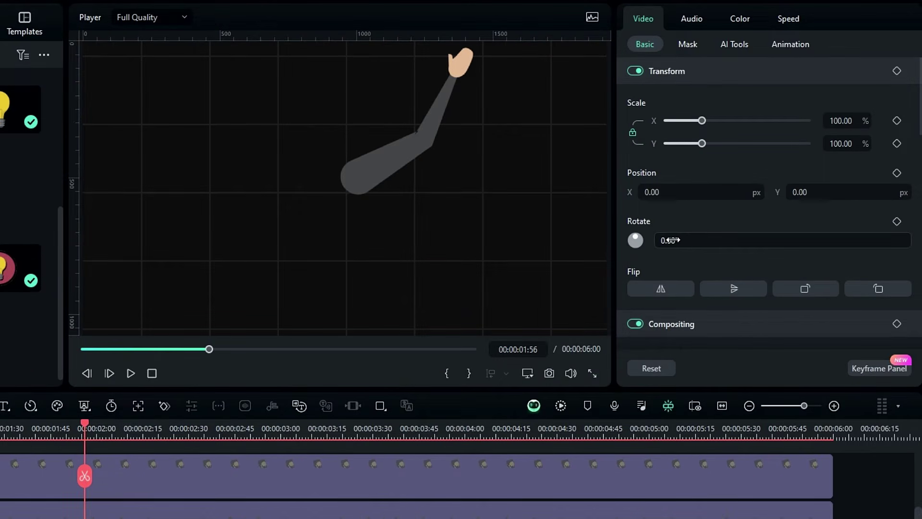
{"action": "left_click_drag", "start_coordinate": [673, 240], "coordinate": [698, 240]}
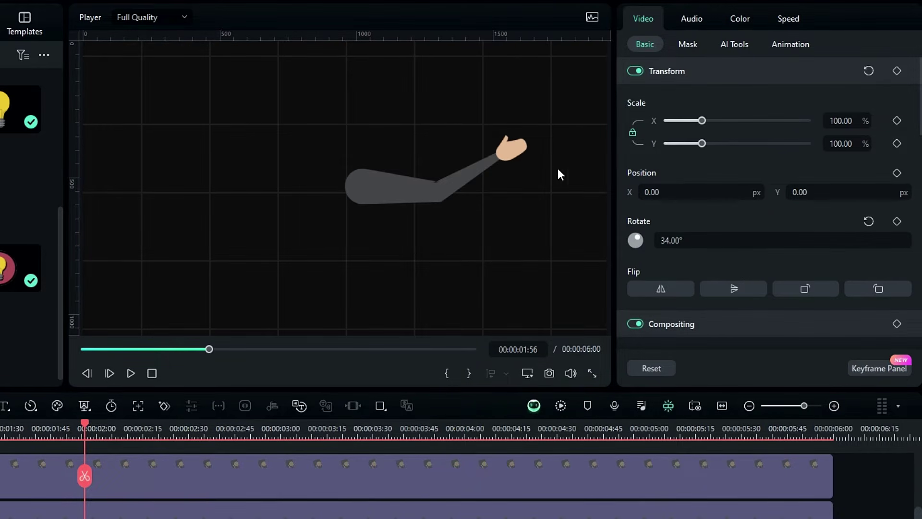
{"action": "left_click", "coordinate": [869, 221]}
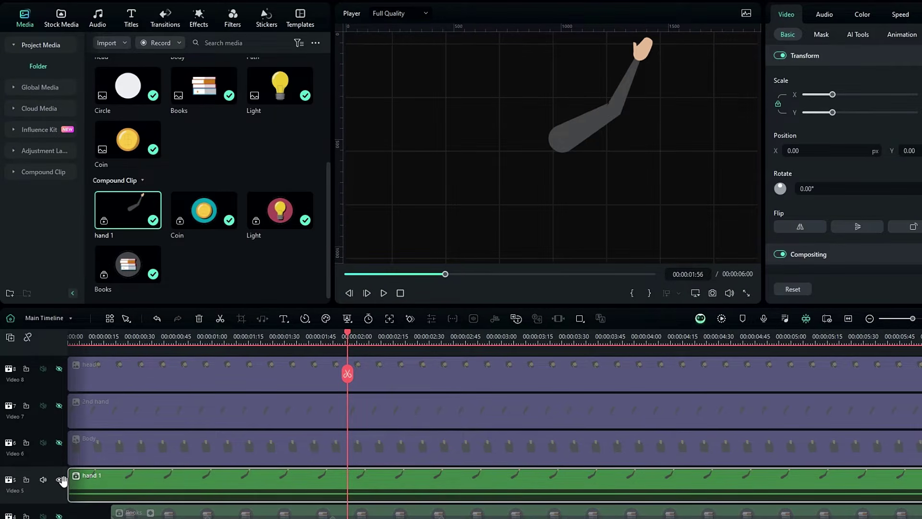
With only the 2nd hand track shown, move its shoulder to the guide crossing and make the clip a compound clip named hand 2.
{"action": "left_click", "coordinate": [59, 479]}
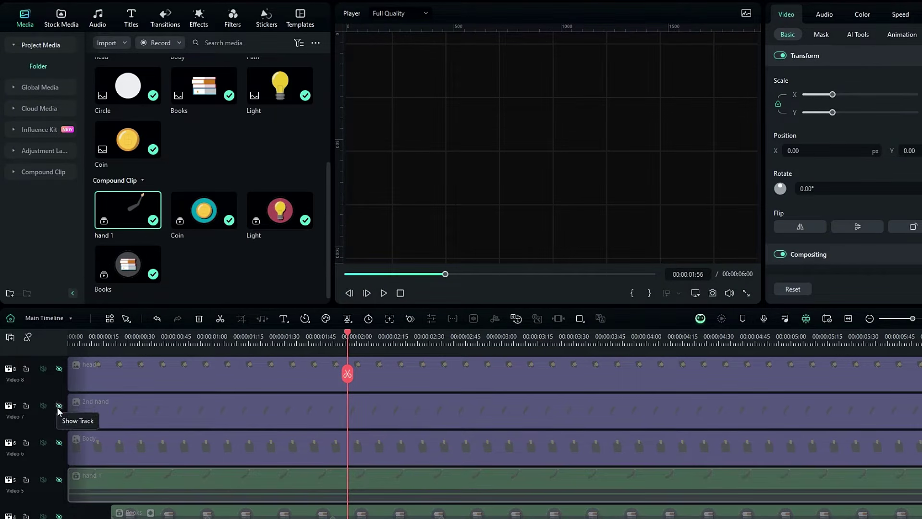
{"action": "left_click", "coordinate": [59, 406]}
{"action": "left_click", "coordinate": [489, 406]}
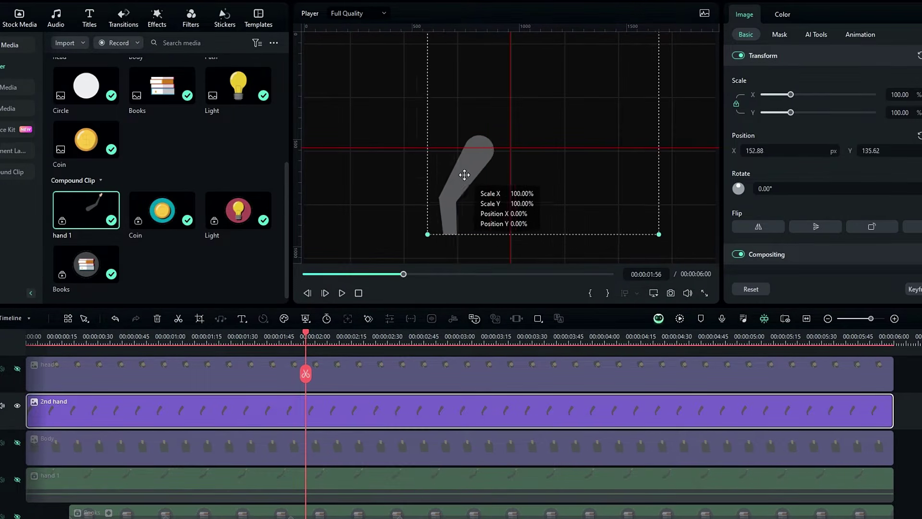
{"action": "left_click_drag", "start_coordinate": [465, 175], "coordinate": [487, 184]}
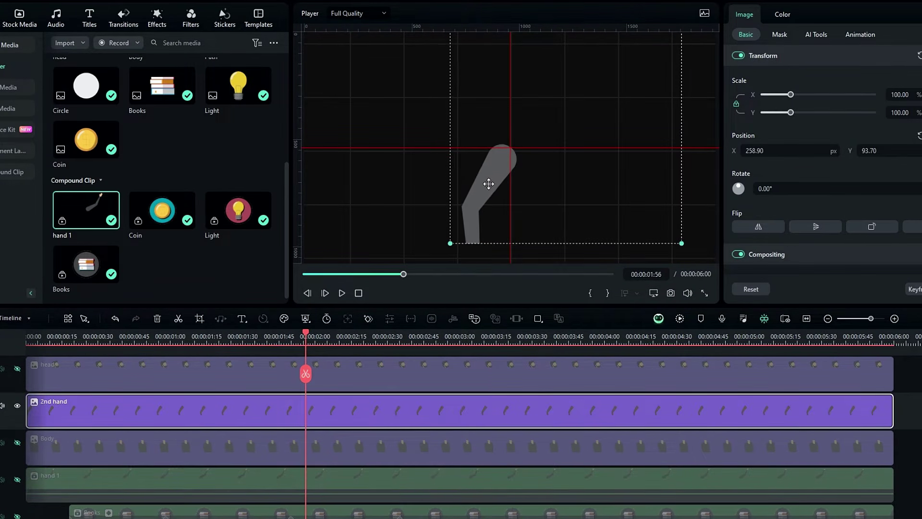
{"action": "key", "text": "alt+g"}
{"action": "type", "text": "hand 2"}
{"action": "key", "text": "Return"}
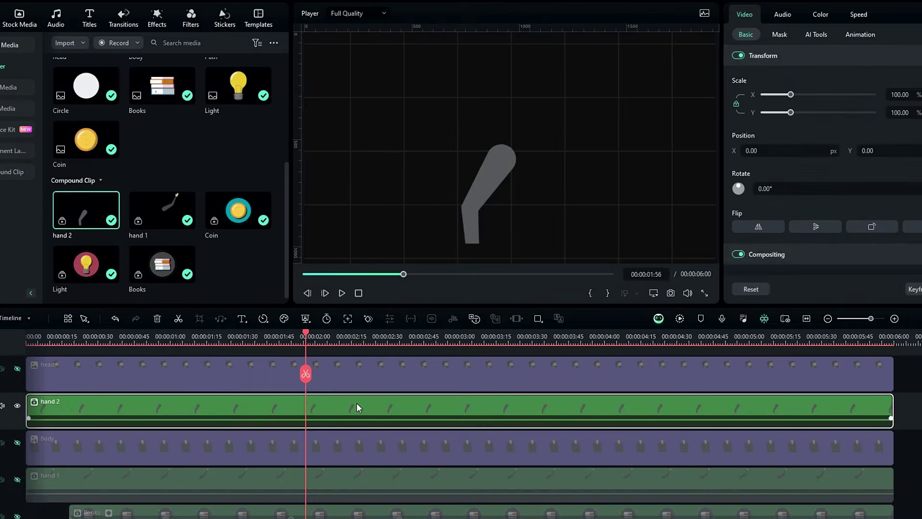
With only the head track shown, move the head to X 96.16 so its neck meets the guide crossing, and make it a compound clip named head.
{"action": "left_click", "coordinate": [17, 368]}
{"action": "left_click", "coordinate": [17, 405]}
{"action": "left_click", "coordinate": [553, 116]}
{"action": "left_click_drag", "start_coordinate": [553, 120], "coordinate": [575, 121]}
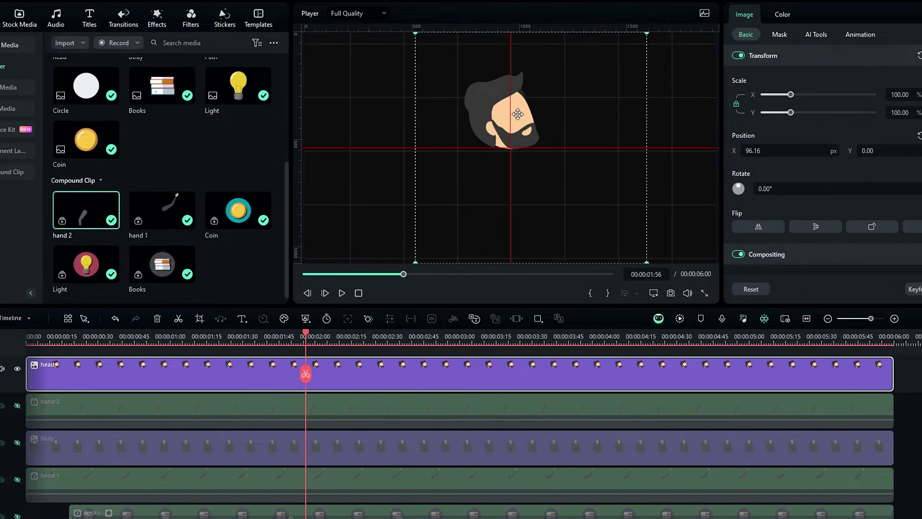
{"action": "key", "text": "alt+g"}
{"action": "type", "text": "head"}
{"action": "key", "text": "Return"}
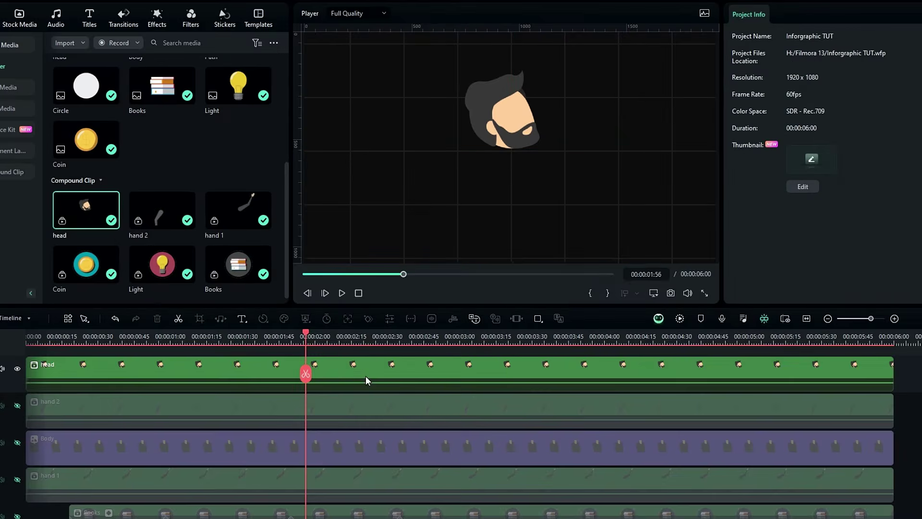
Show the hand 2, hand 1 and Body tracks, and reposition the head and hands onto the body, with hand 1 at Y -149.
{"action": "left_click", "coordinate": [17, 406]}
{"action": "left_click", "coordinate": [17, 479]}
{"action": "left_click", "coordinate": [18, 442]}
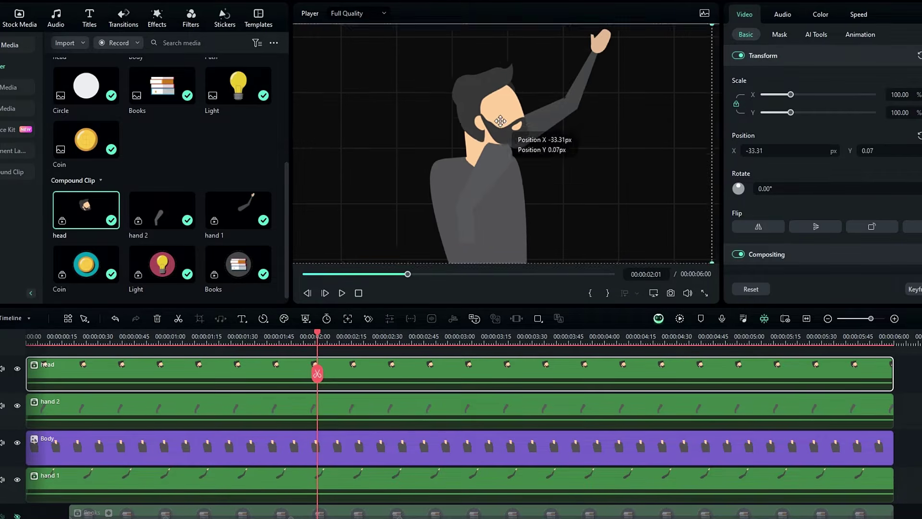
{"action": "left_click_drag", "start_coordinate": [471, 249], "coordinate": [413, 216]}
{"action": "left_click", "coordinate": [366, 487]}
{"action": "left_click", "coordinate": [481, 372]}
{"action": "left_click_drag", "start_coordinate": [871, 151], "coordinate": [480, 151]}
{"action": "left_click_drag", "start_coordinate": [871, 151], "coordinate": [687, 151]}
Keyframe the hand 1 clip's rotation at 0° at the timeline start and 10° at 00:00:00:40.
{"action": "left_click_drag", "start_coordinate": [318, 336], "coordinate": [5, 377]}
{"action": "left_click", "coordinate": [209, 474]}
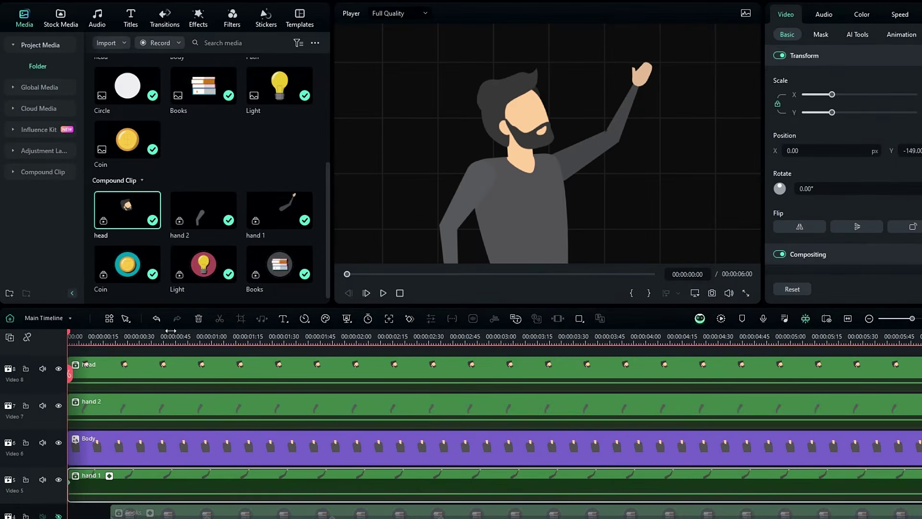
{"action": "left_click_drag", "start_coordinate": [70, 336], "coordinate": [165, 343]}
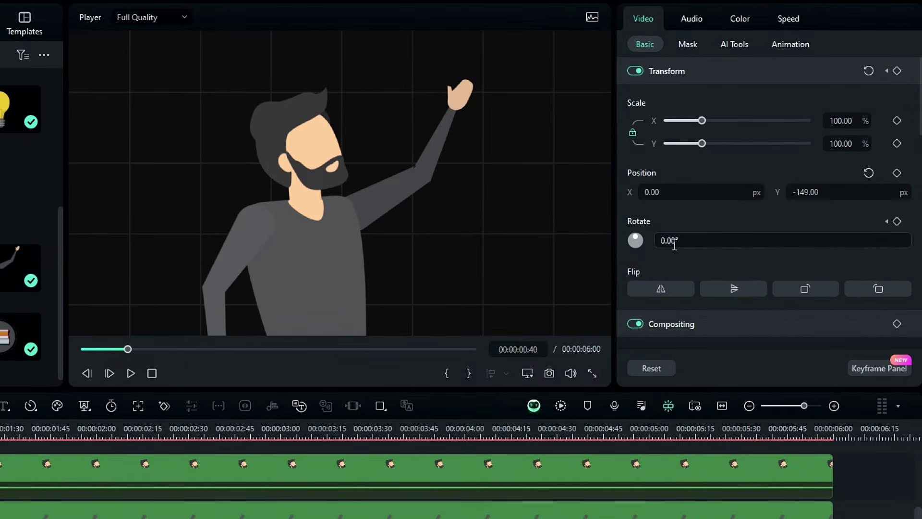
{"action": "left_click", "coordinate": [810, 190]}
{"action": "type", "text": "10"}
{"action": "key", "text": "Return"}
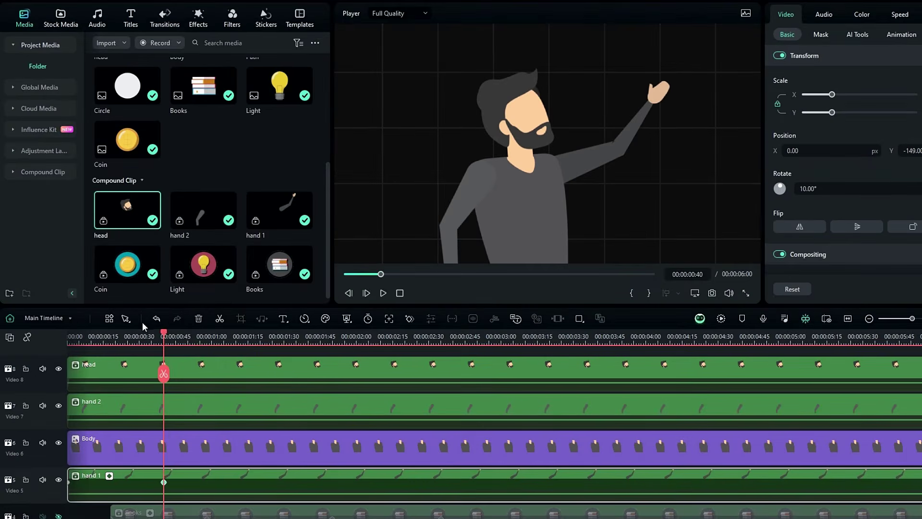
Add a hand 1 rotation keyframe of 0° at 00:00:01:20.
{"action": "left_click_drag", "start_coordinate": [164, 338], "coordinate": [259, 346]}
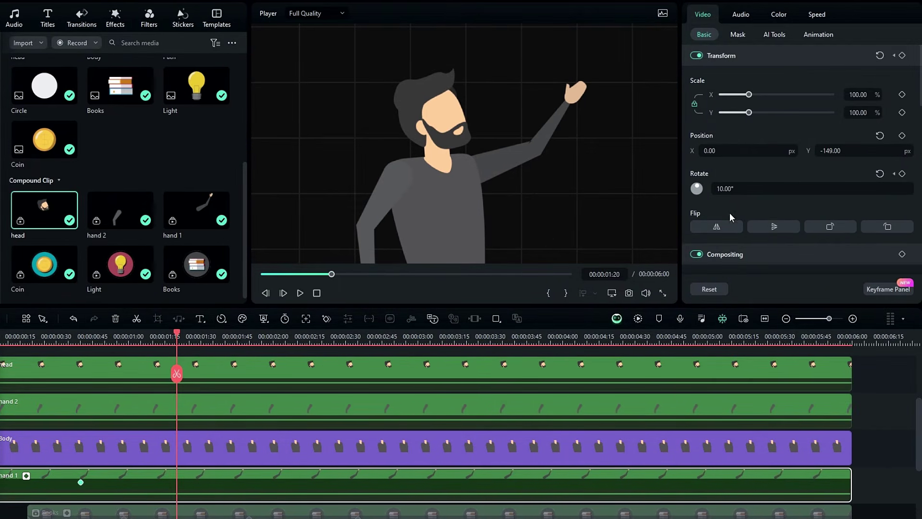
{"action": "double_click", "coordinate": [735, 192]}
{"action": "key", "text": "Return"}
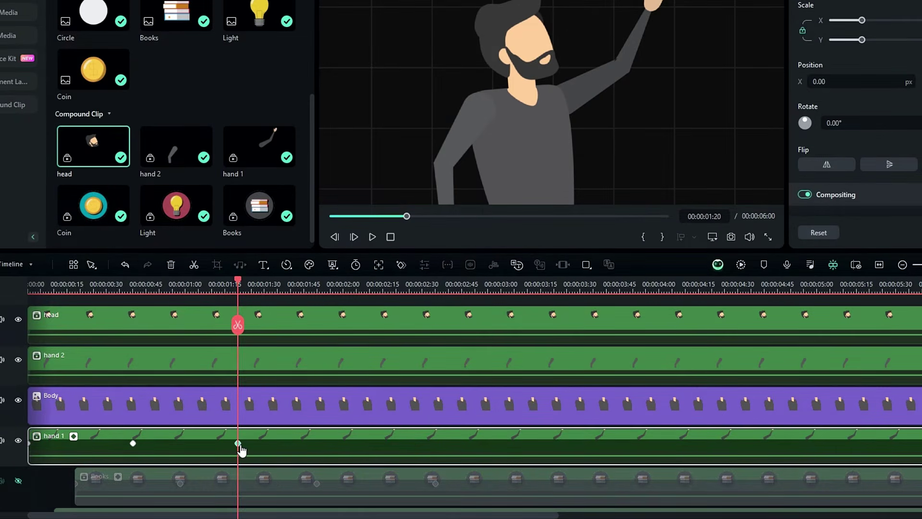
Copy all of the hand 1 clip's keyframes and paste them at 00:00:01:20.
{"action": "right_click", "coordinate": [240, 444]}
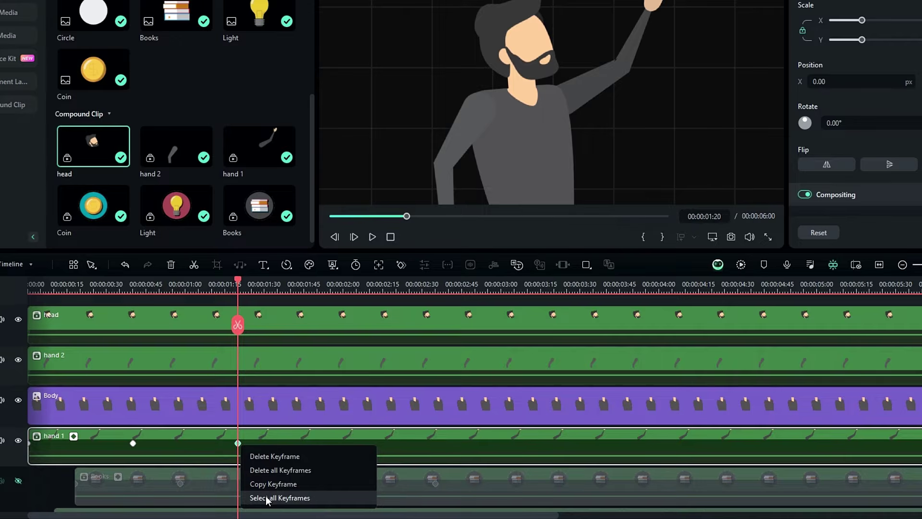
{"action": "left_click", "coordinate": [268, 498]}
{"action": "right_click", "coordinate": [238, 445]}
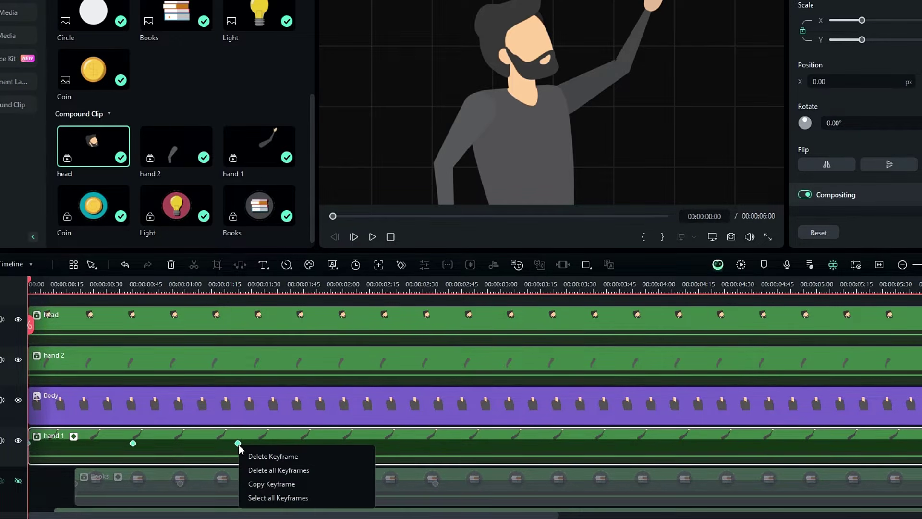
{"action": "left_click", "coordinate": [262, 484]}
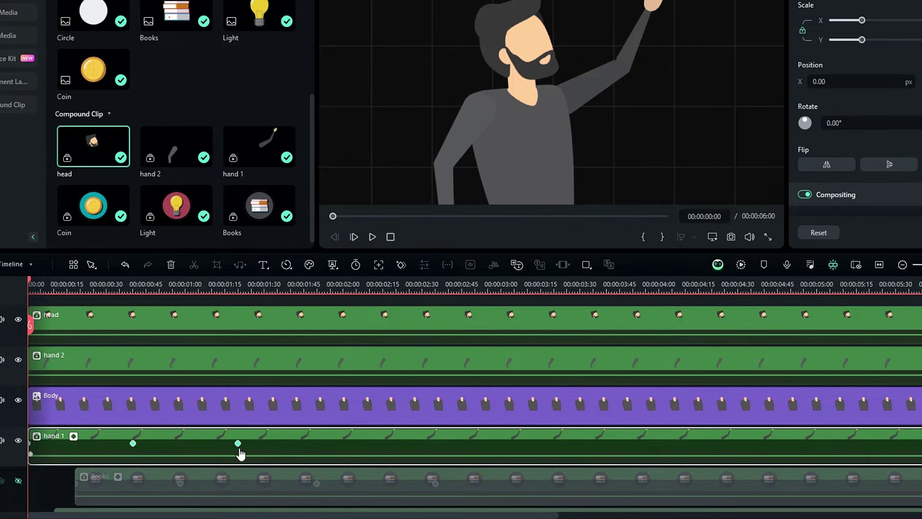
{"action": "left_click", "coordinate": [237, 443]}
{"action": "right_click", "coordinate": [279, 434]}
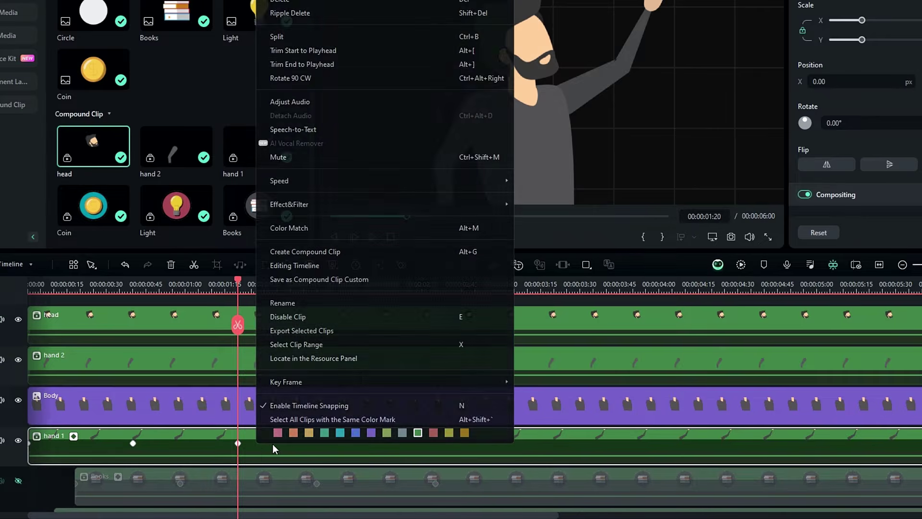
{"action": "mouse_move", "coordinate": [308, 382]}
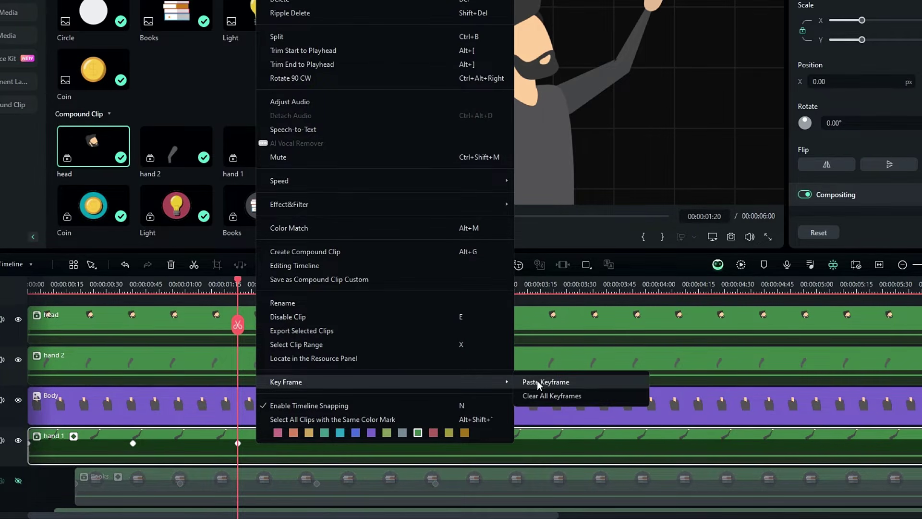
{"action": "left_click", "coordinate": [536, 382]}
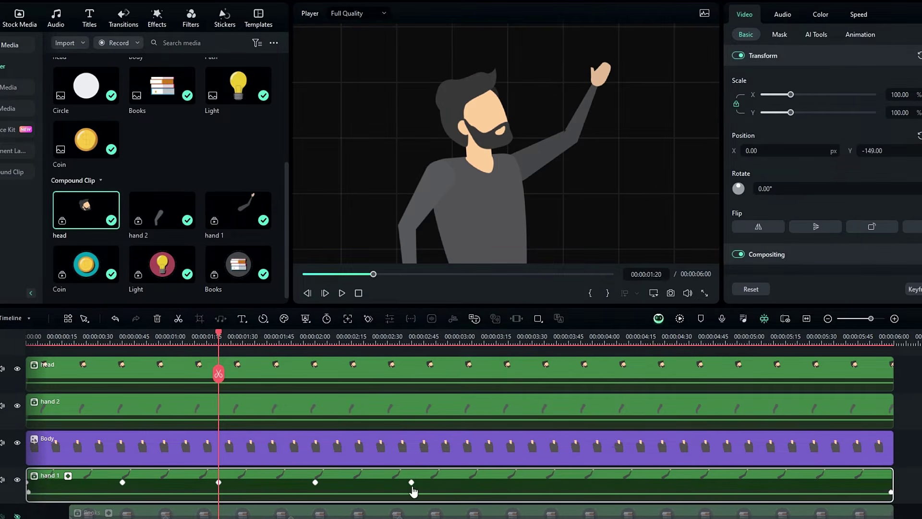
Repeat pasting the copied keyframes on hand 1 from 00:00:02:40 and 00:00:04:00 onward so the waving covers the rest of the clip.
{"action": "right_click", "coordinate": [412, 484]}
{"action": "mouse_move", "coordinate": [652, 427]}
{"action": "left_click", "coordinate": [699, 425]}
{"action": "right_click", "coordinate": [606, 483]}
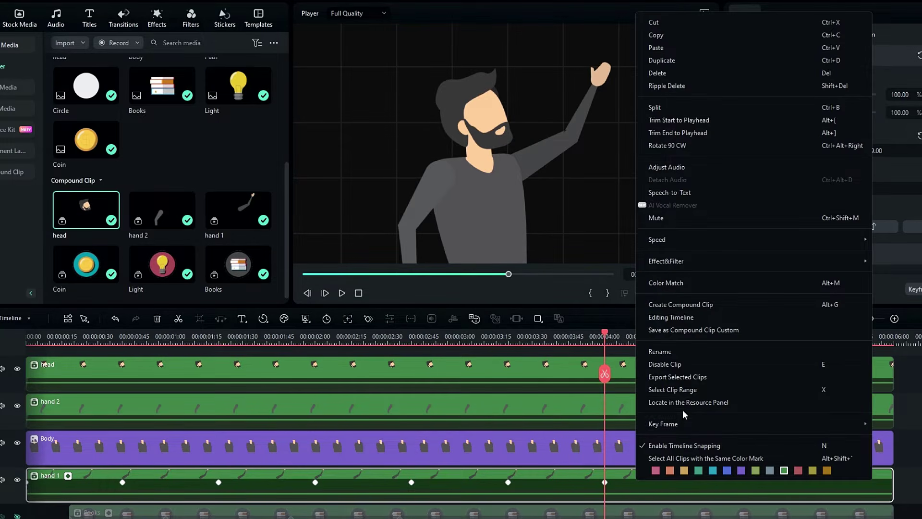
{"action": "left_click", "coordinate": [553, 420]}
{"action": "right_click", "coordinate": [818, 480]}
{"action": "mouse_move", "coordinate": [829, 420]}
{"action": "left_click", "coordinate": [719, 422]}
{"action": "left_click_drag", "start_coordinate": [396, 344], "coordinate": [334, 391]}
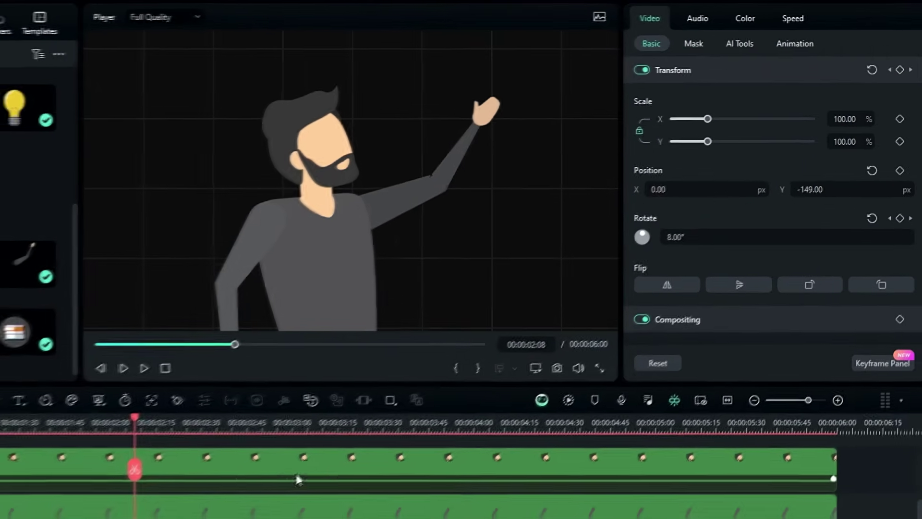
Change all of the hand 1 clip's rotation keyframes to Curve interpolation and play the waving from the start.
{"action": "left_click", "coordinate": [880, 361]}
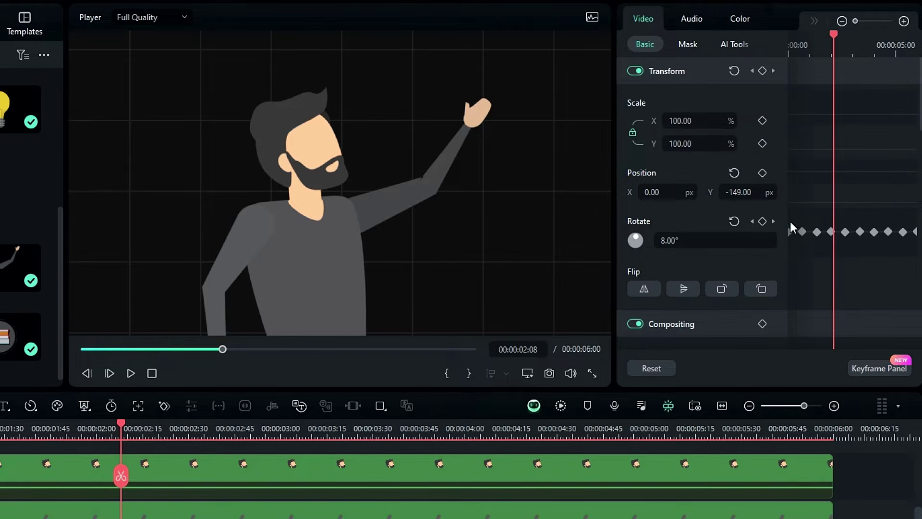
{"action": "left_click_drag", "start_coordinate": [791, 222], "coordinate": [912, 281]}
{"action": "right_click", "coordinate": [875, 232]}
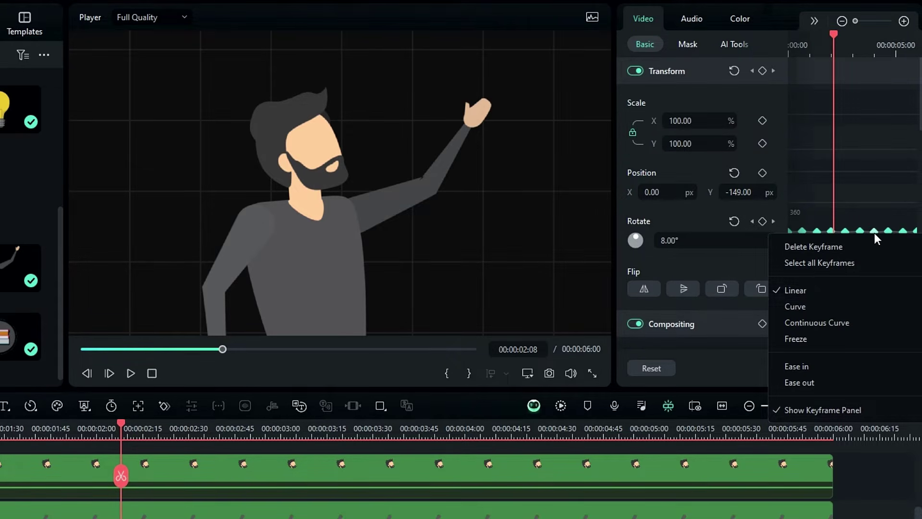
{"action": "left_click", "coordinate": [816, 305]}
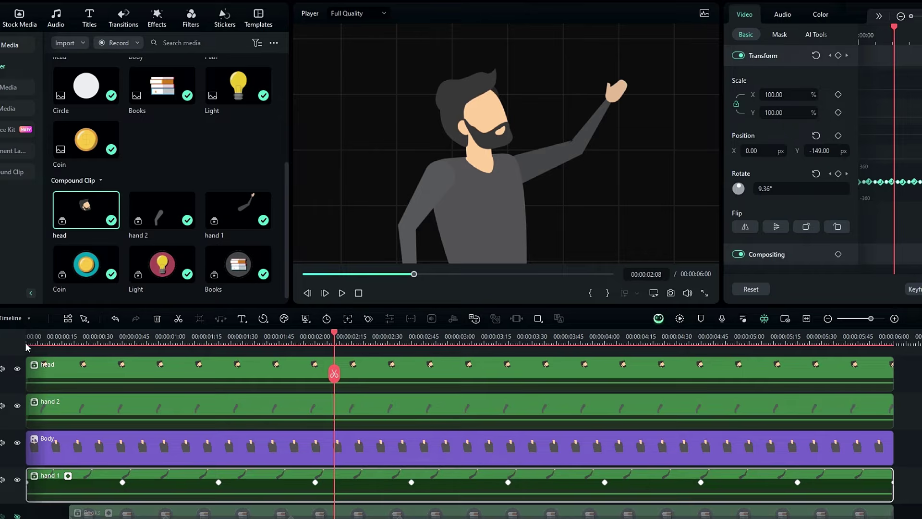
{"action": "left_click", "coordinate": [26, 343]}
{"action": "key", "text": "space"}
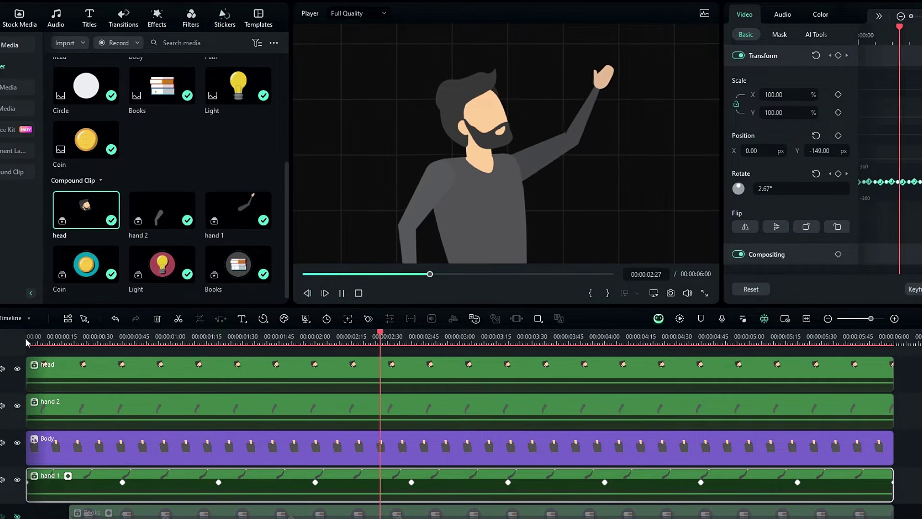
{"action": "key", "text": "space"}
Keyframe the hand 2 clip's rotation at 0° at the timeline start and -15° at 00:00:00:50.
{"action": "left_click_drag", "start_coordinate": [45, 337], "coordinate": [24, 358]}
{"action": "left_click", "coordinate": [60, 413]}
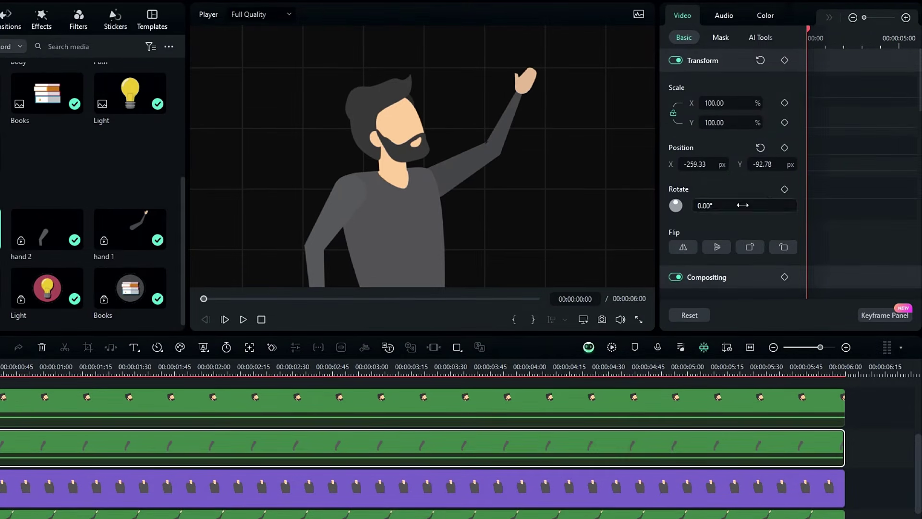
{"action": "left_click", "coordinate": [838, 173]}
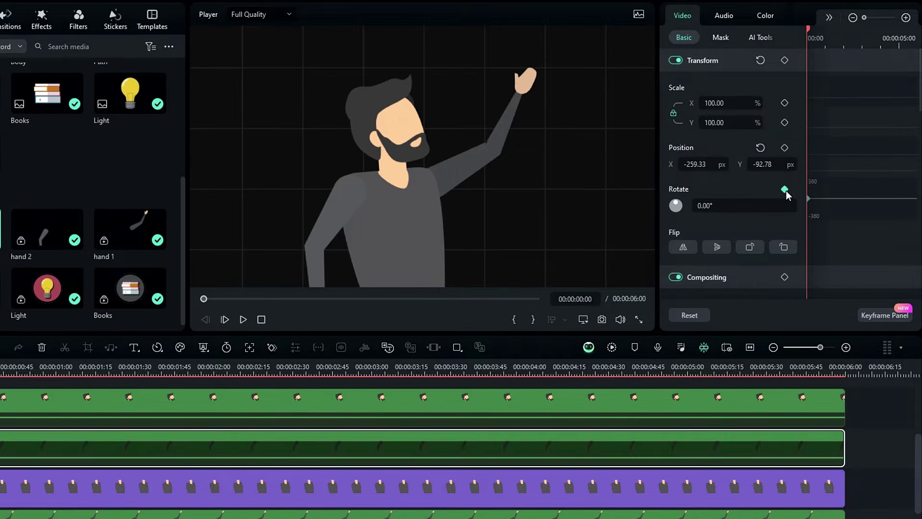
{"action": "left_click_drag", "start_coordinate": [66, 350], "coordinate": [137, 356]}
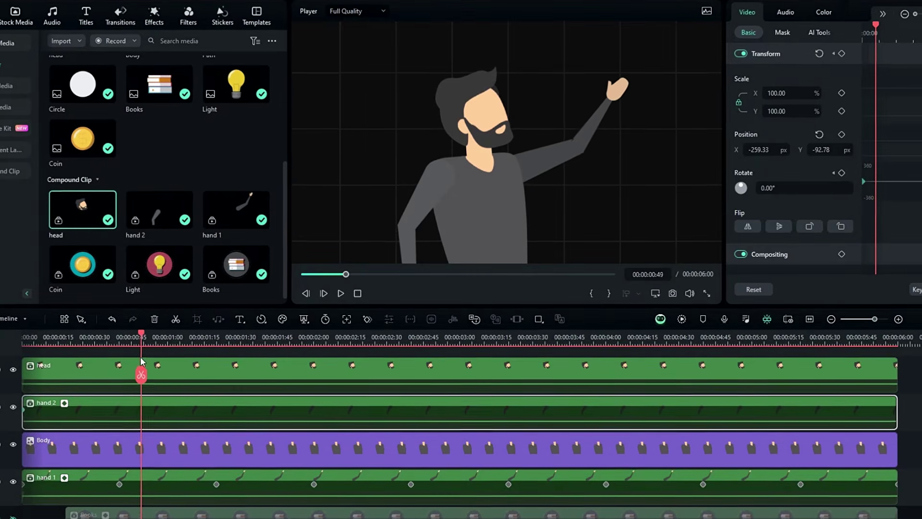
{"action": "left_click", "coordinate": [768, 188]}
{"action": "type", "text": "-15"}
{"action": "key", "text": "Return"}
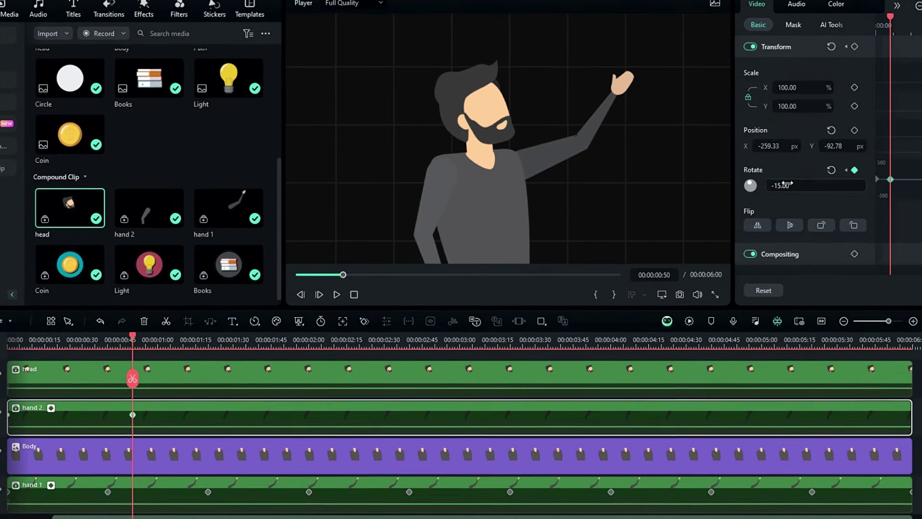
Add hand 2 rotation keyframes of 0°, -15° and 0° near 00:00:01:45, 00:00:02:50 and 00:00:03:45.
{"action": "left_click_drag", "start_coordinate": [133, 356], "coordinate": [435, 363]}
{"action": "left_click", "coordinate": [805, 185]}
{"action": "type", "text": "0"}
{"action": "key", "text": "Return"}
{"action": "left_click", "coordinate": [804, 185]}
{"action": "type", "text": "-15"}
{"action": "key", "text": "Return"}
{"action": "left_click", "coordinate": [576, 346]}
{"action": "left_click", "coordinate": [793, 187]}
{"action": "type", "text": "0"}
{"action": "key", "text": "Return"}
Keyframe hand 2's rotation at -15° at 00:00:04:52 and reset it to 0° at 00:00:06:00.
{"action": "left_click", "coordinate": [737, 347]}
{"action": "left_click", "coordinate": [792, 187]}
{"action": "type", "text": "-"}
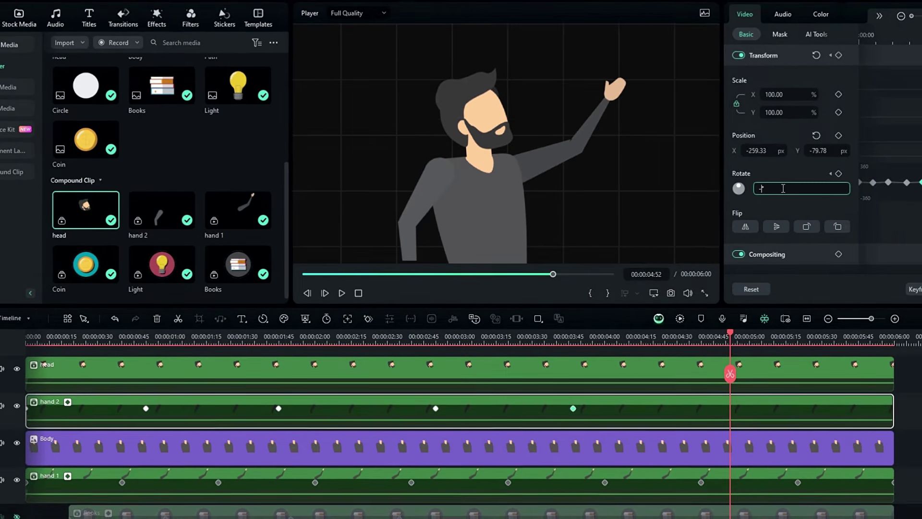
{"action": "type", "text": "15"}
{"action": "key", "text": "Return"}
{"action": "left_click", "coordinate": [894, 346]}
{"action": "left_click", "coordinate": [817, 173]}
Change all of the hand 2 clip's rotation keyframes to Curve interpolation.
{"action": "left_click_drag", "start_coordinate": [790, 219], "coordinate": [915, 255]}
{"action": "right_click", "coordinate": [892, 229]}
{"action": "left_click", "coordinate": [796, 304]}
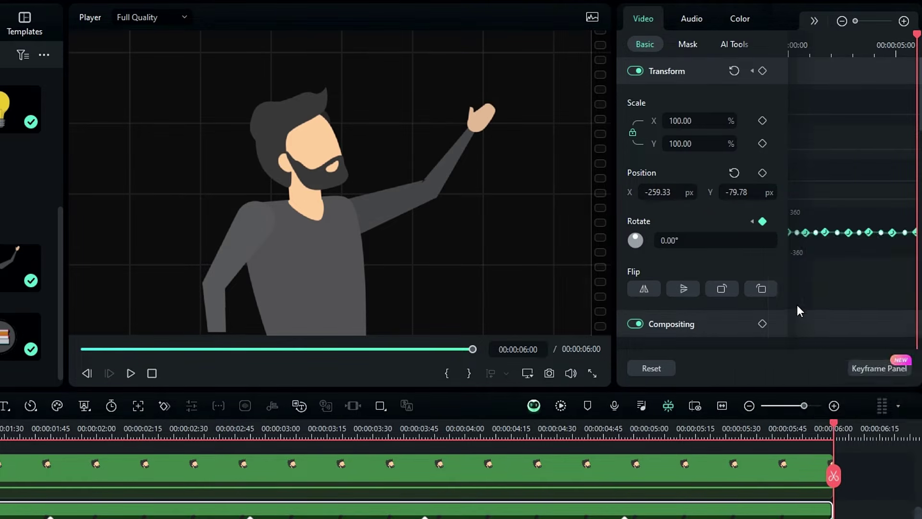
Keyframe the head clip's rotation at 0° at the timeline start and 5° at 00:00:01:00.
{"action": "left_click_drag", "start_coordinate": [97, 338], "coordinate": [27, 338]}
{"action": "left_click", "coordinate": [76, 375]}
{"action": "left_click", "coordinate": [763, 222]}
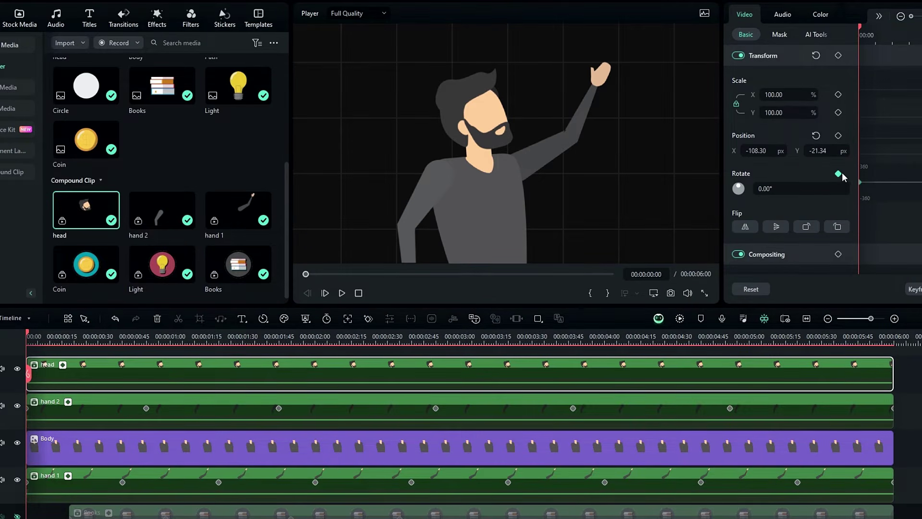
{"action": "left_click", "coordinate": [171, 342]}
{"action": "left_click", "coordinate": [781, 188]}
{"action": "type", "text": "9"}
{"action": "key", "text": "Return"}
{"action": "double_click", "coordinate": [781, 188]}
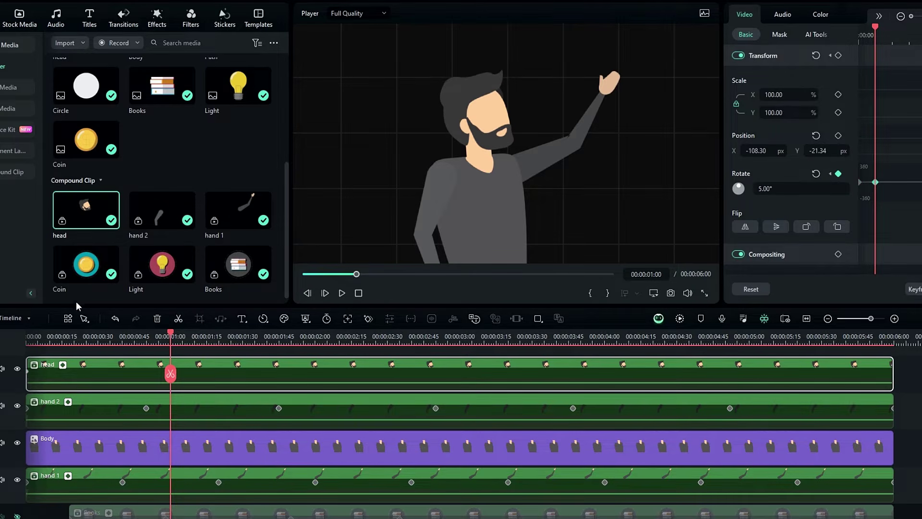
Add head rotation keyframes at every second from 00:00:02:00 to 00:00:05:00, using 10° at 00:00:05:00, and reset to 0° at 00:00:06:00.
{"action": "scroll", "coordinate": [209, 409], "scroll_direction": "up", "scroll_amount": 1}
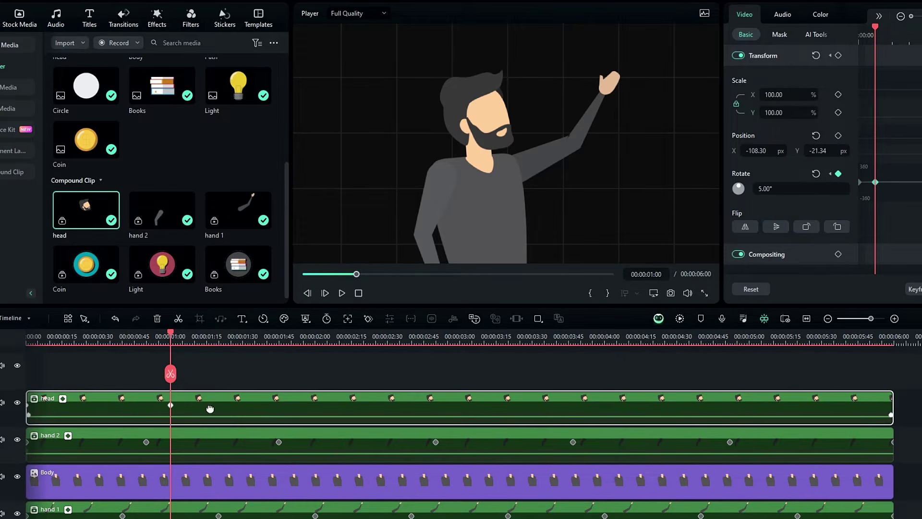
{"action": "left_click", "coordinate": [313, 338]}
{"action": "left_click", "coordinate": [774, 189]}
{"action": "key", "text": "Return"}
{"action": "left_click", "coordinate": [459, 337]}
{"action": "left_click", "coordinate": [774, 188]}
{"action": "key", "text": "Return"}
{"action": "left_click", "coordinate": [775, 189]}
{"action": "key", "text": "Return"}
{"action": "left_click", "coordinate": [751, 338]}
{"action": "left_click", "coordinate": [774, 188]}
{"action": "key", "text": "Return"}
{"action": "left_click", "coordinate": [896, 338]}
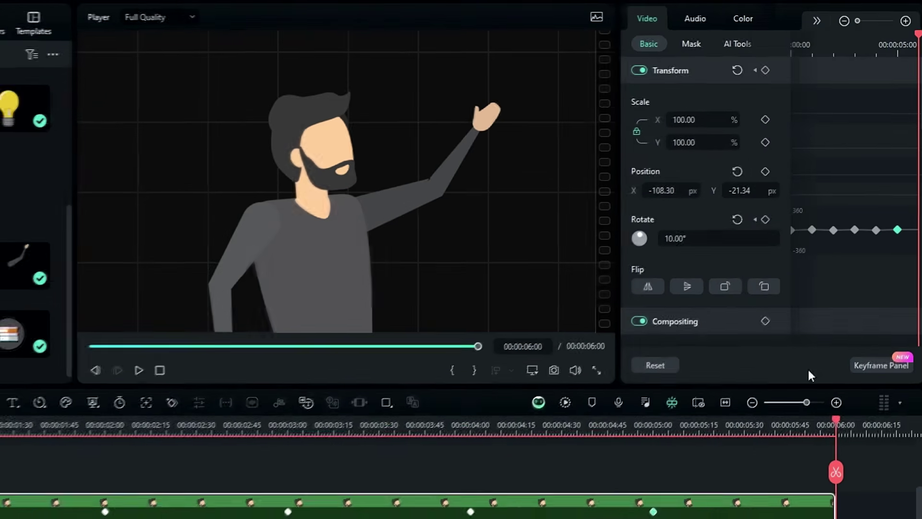
{"action": "left_click", "coordinate": [738, 220]}
Change all of the head clip's rotation keyframes to Curve interpolation and play the character animation from the start.
{"action": "left_click_drag", "start_coordinate": [792, 226], "coordinate": [887, 246]}
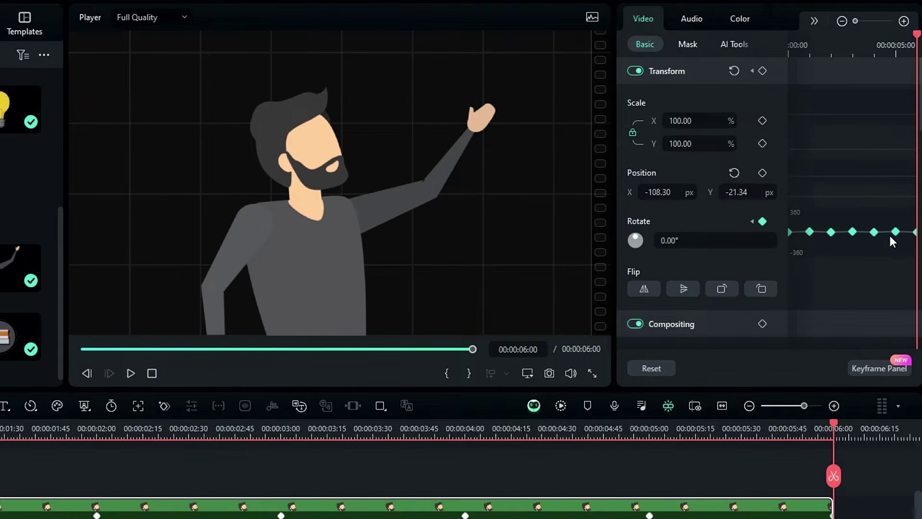
{"action": "right_click", "coordinate": [875, 234]}
{"action": "left_click", "coordinate": [817, 303]}
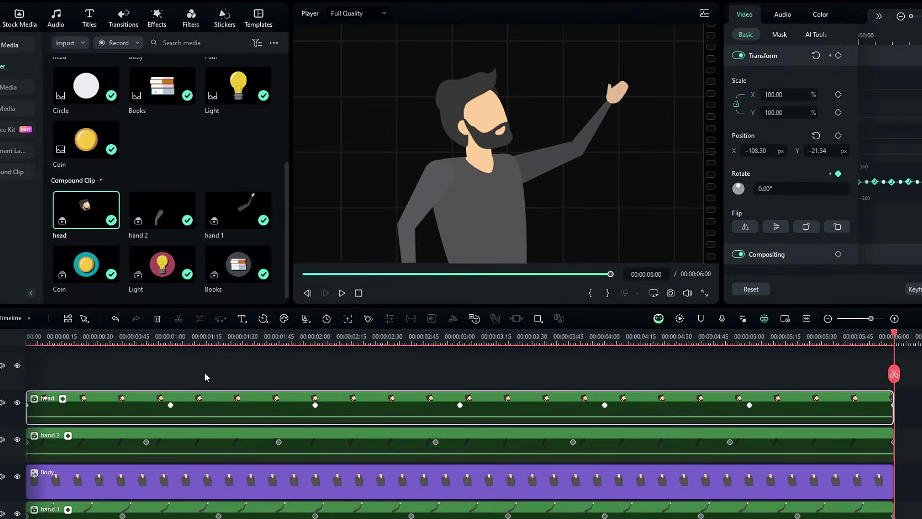
{"action": "left_click", "coordinate": [98, 361]}
{"action": "left_click_drag", "start_coordinate": [101, 342], "coordinate": [27, 342]}
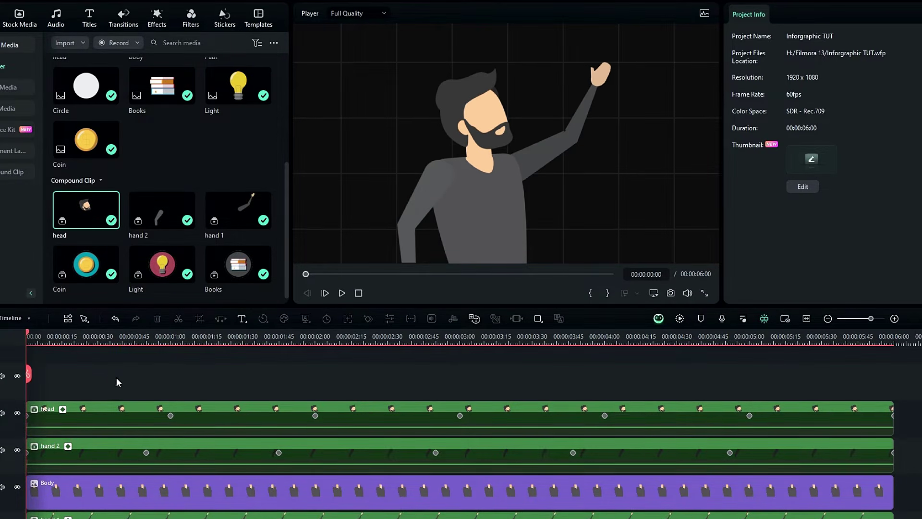
{"action": "scroll", "coordinate": [109, 374], "scroll_direction": "down", "scroll_amount": 1}
{"action": "key", "text": "space"}
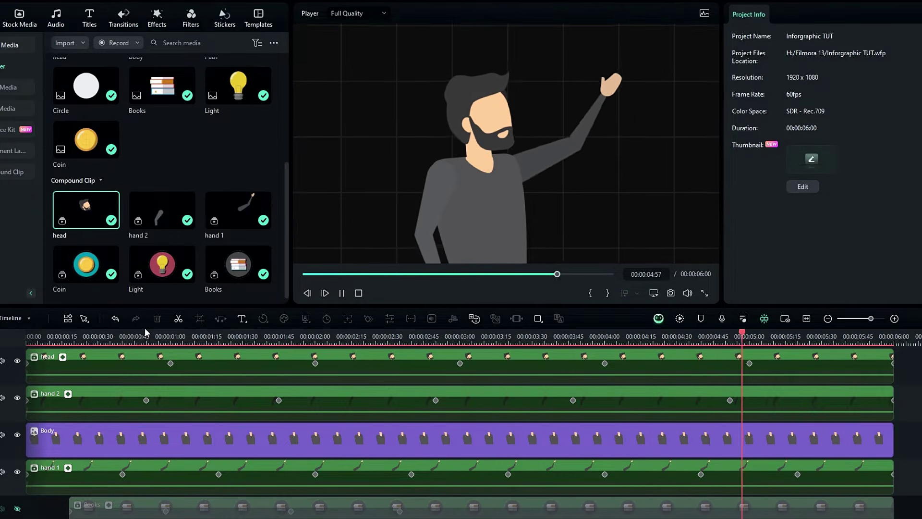
{"action": "left_click", "coordinate": [245, 367]}
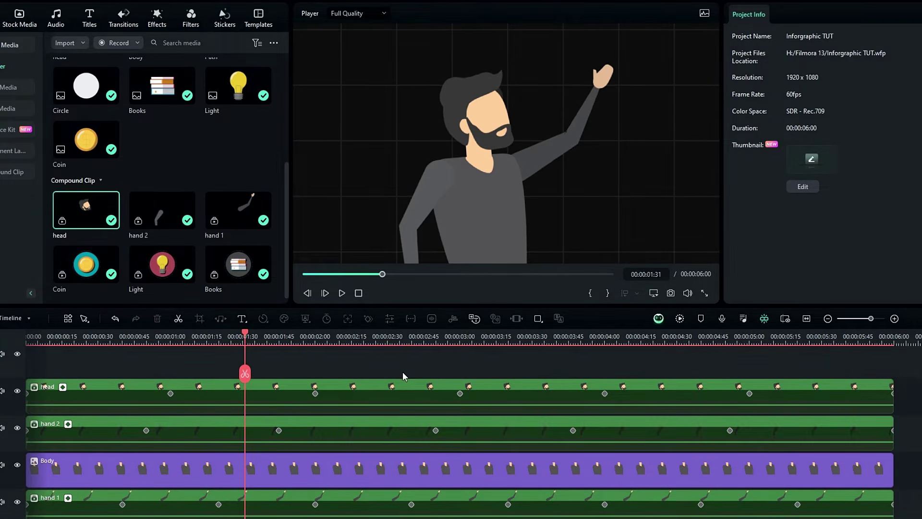
Combine the head, hand 2, Body and hand 1 clips into a compound clip named Person.
{"action": "left_click_drag", "start_coordinate": [415, 366], "coordinate": [189, 473]}
{"action": "scroll", "coordinate": [192, 466], "scroll_direction": "down", "scroll_amount": 1}
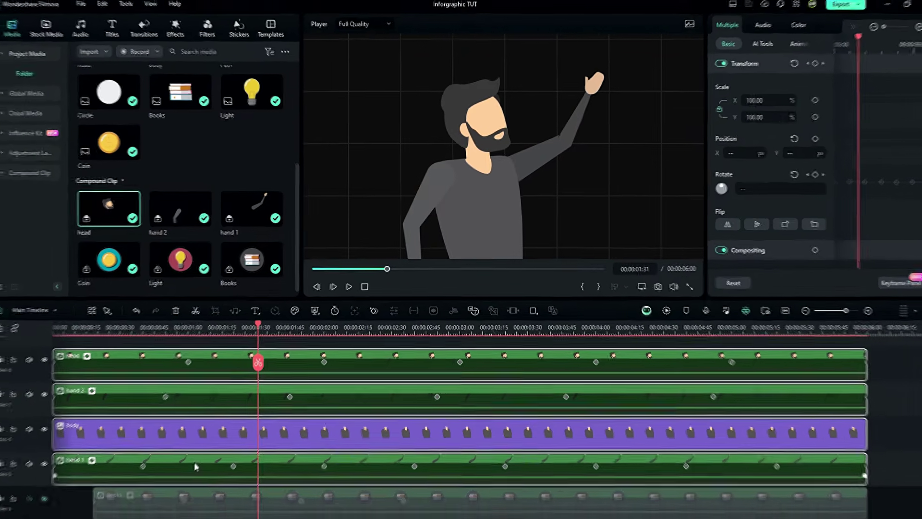
{"action": "key", "text": "alt+g"}
{"action": "type", "text": "Person"}
{"action": "key", "text": "Return"}
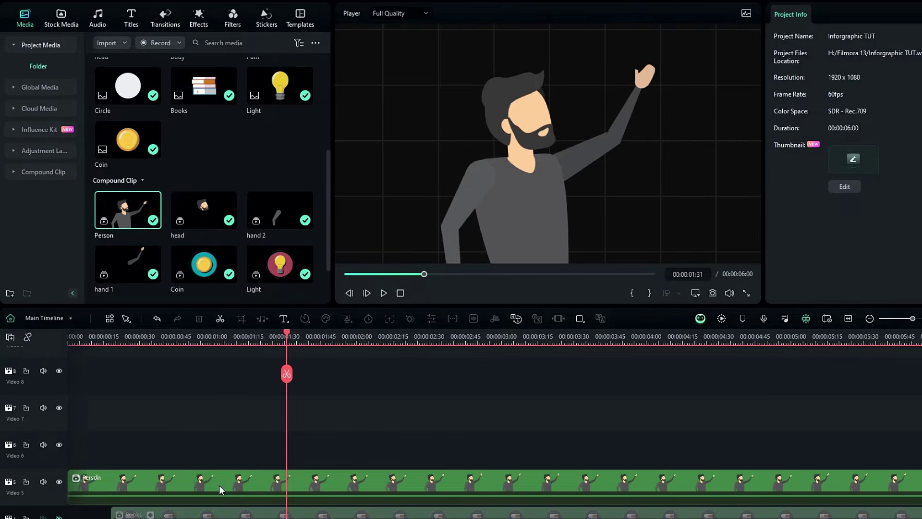
Unhide the Books, Light and Coin tracks and check the frame at 00:00:00:53.
{"action": "scroll", "coordinate": [387, 389], "scroll_direction": "down", "scroll_amount": 4}
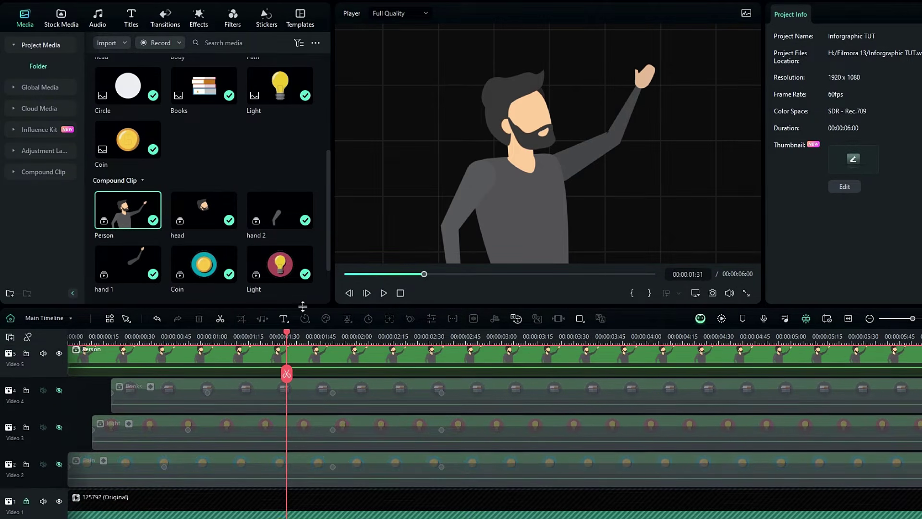
{"action": "left_click", "coordinate": [59, 390]}
{"action": "left_click", "coordinate": [59, 427]}
{"action": "left_click", "coordinate": [59, 464]}
{"action": "left_click", "coordinate": [195, 336]}
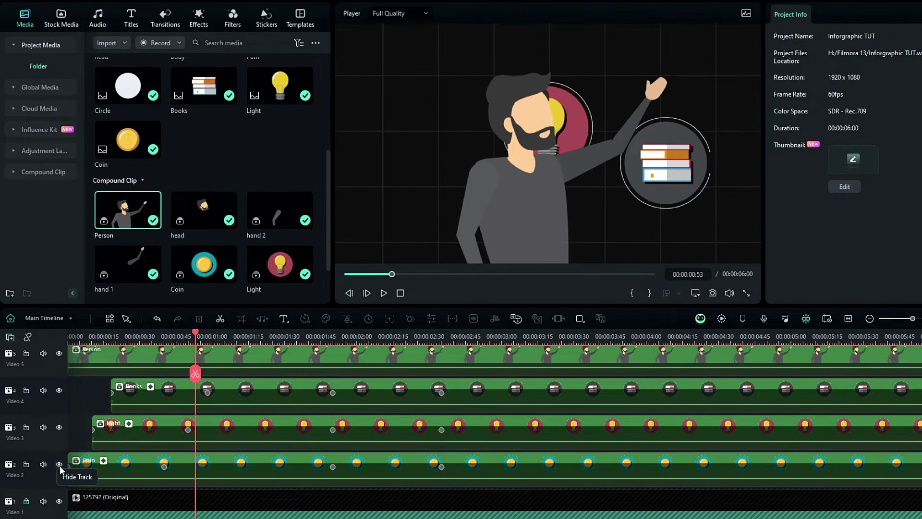
At 00:00:02:35, scale the Person clip to 75% and set its Y position to -133 px below the icons.
{"action": "left_click_drag", "start_coordinate": [146, 336], "coordinate": [406, 360]}
{"action": "left_click_drag", "start_coordinate": [851, 123], "coordinate": [845, 123]}
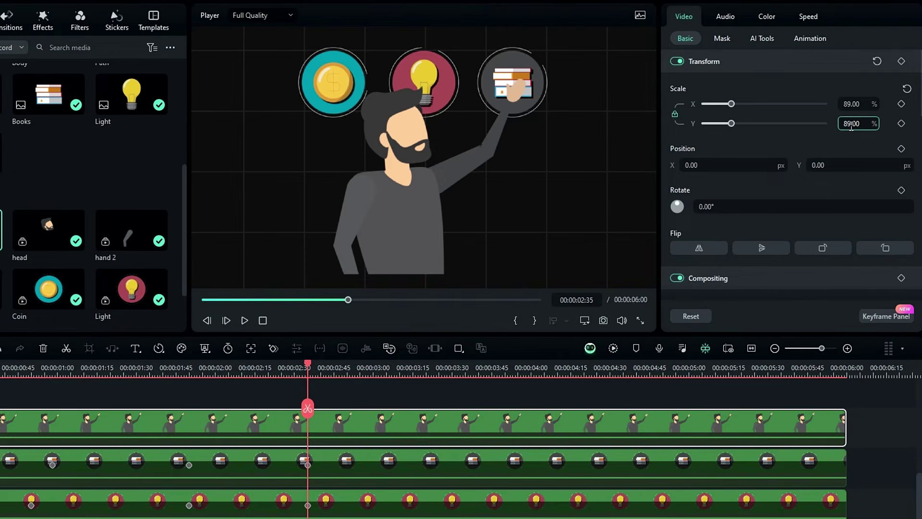
{"action": "left_click_drag", "start_coordinate": [823, 165], "coordinate": [804, 166]}
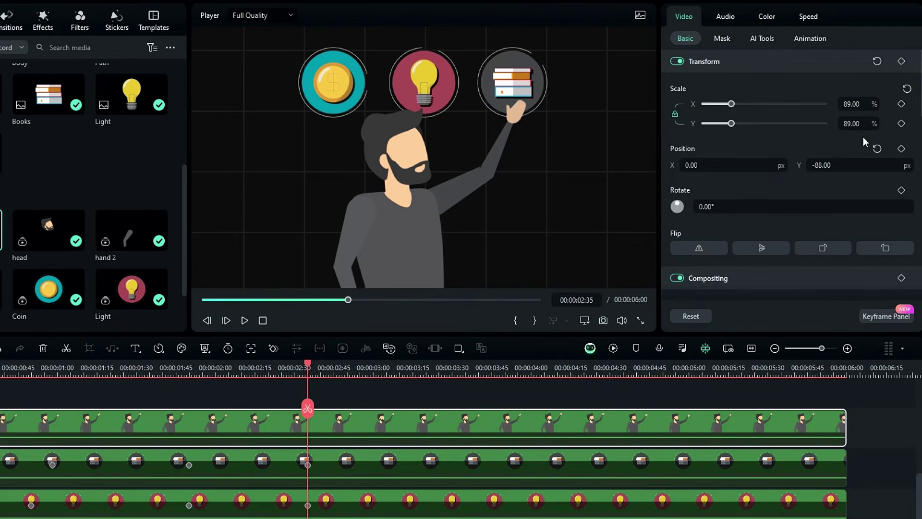
{"action": "left_click_drag", "start_coordinate": [852, 123], "coordinate": [846, 124]}
{"action": "left_click_drag", "start_coordinate": [824, 165], "coordinate": [784, 165]}
{"action": "left_click_drag", "start_coordinate": [841, 163], "coordinate": [838, 164]}
Keyframe the Person clip's position at 00:00:02:35, and add a Y position keyframe of -787 px at 00:00:01:40.
{"action": "left_click", "coordinate": [901, 148]}
{"action": "mouse_move", "coordinate": [169, 365]}
{"action": "left_mouse_down"}
{"action": "mouse_move", "coordinate": [146, 363]}
{"action": "mouse_move", "coordinate": [163, 377]}
{"action": "left_mouse_up"}
{"action": "left_click_drag", "start_coordinate": [817, 165], "coordinate": [583, 165]}
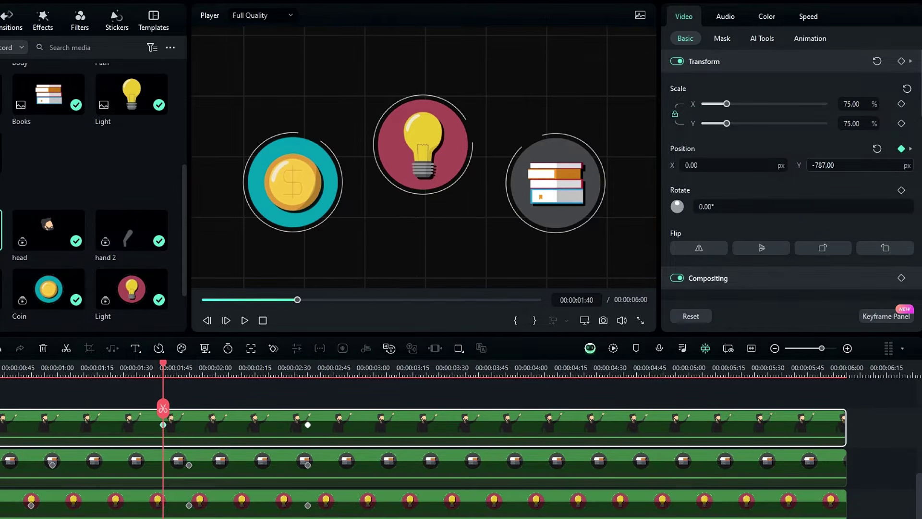
Keyframe the Person clip's scale at 75% at 00:00:02:35 and at a smaller size at 00:00:01:40.
{"action": "left_click", "coordinate": [290, 376]}
{"action": "left_click", "coordinate": [308, 426]}
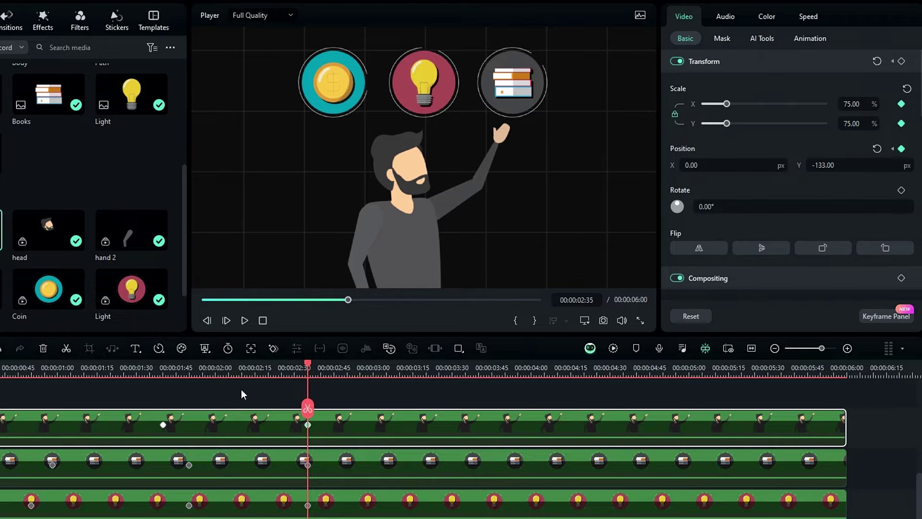
{"action": "left_click_drag", "start_coordinate": [163, 370], "coordinate": [304, 353]}
Change all of the Person clip's scale and position keyframes to Curve interpolation and play back the character's entrance.
{"action": "left_click", "coordinate": [865, 316]}
{"action": "left_click_drag", "start_coordinate": [884, 77], "coordinate": [820, 186]}
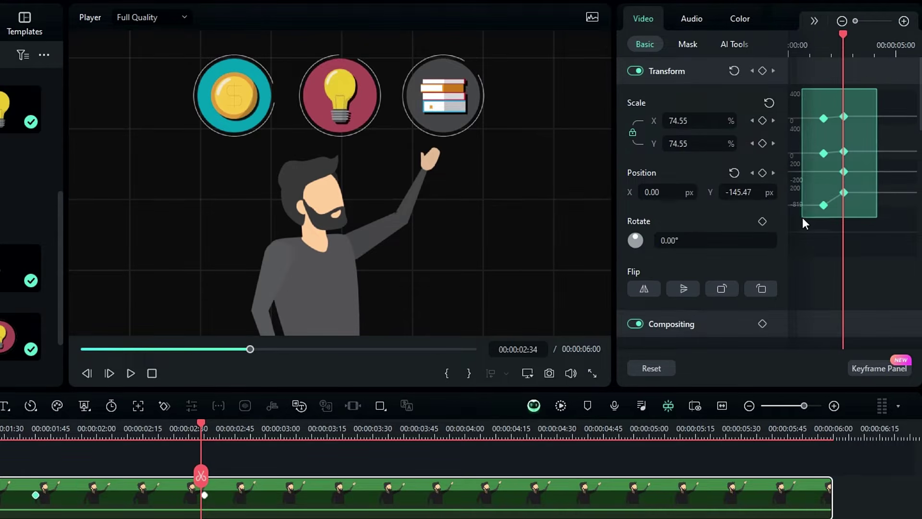
{"action": "left_click_drag", "start_coordinate": [805, 223], "coordinate": [805, 222]}
{"action": "right_click", "coordinate": [825, 206]}
{"action": "left_click", "coordinate": [806, 278]}
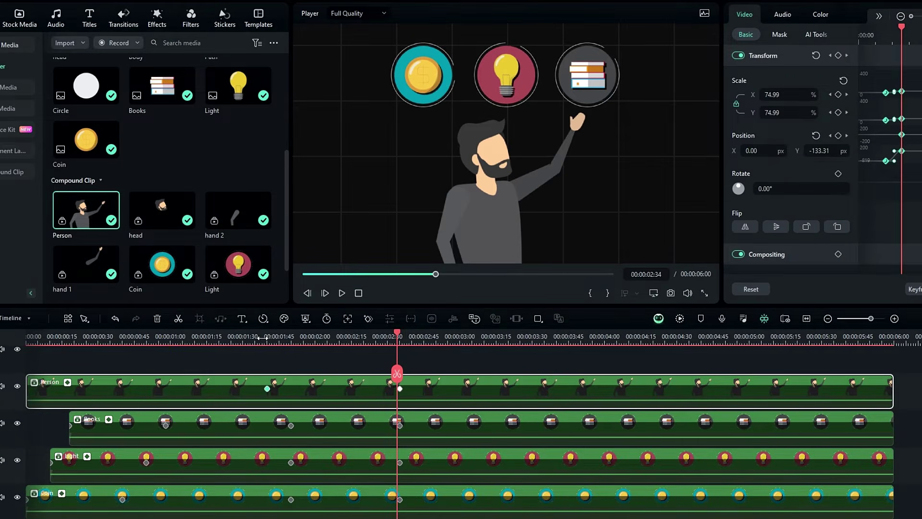
{"action": "left_click", "coordinate": [211, 344]}
{"action": "key", "text": "space"}
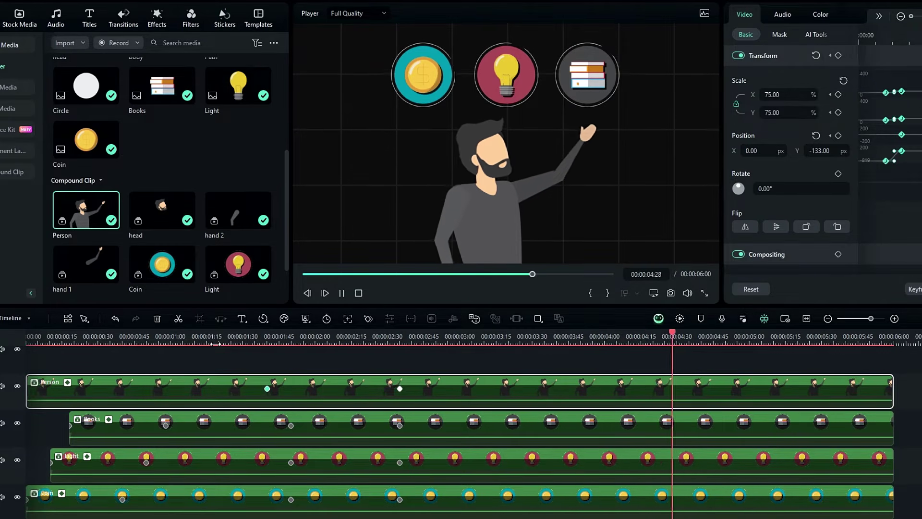
{"action": "left_click", "coordinate": [215, 344]}
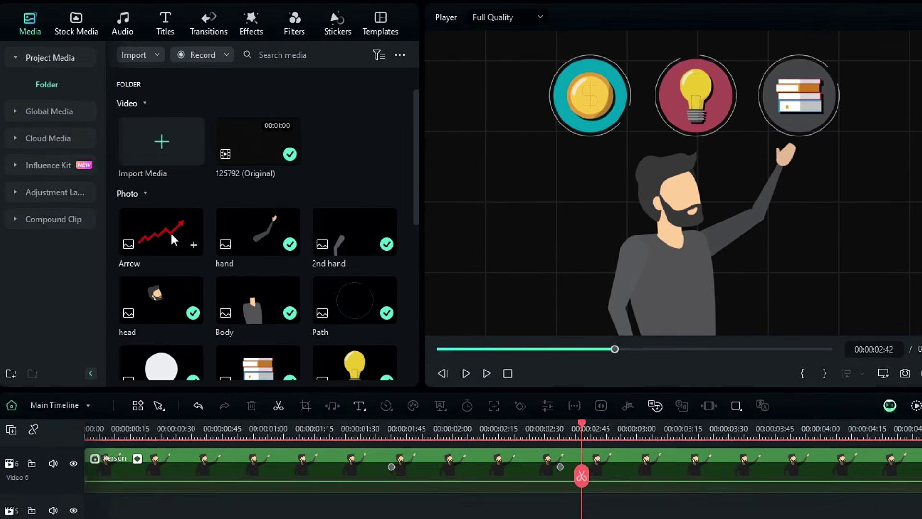
Place the Arrow image on a track between Person and Books from the timeline start and extend it to 00:00:06:00.
{"action": "left_click_drag", "start_coordinate": [173, 239], "coordinate": [54, 518]}
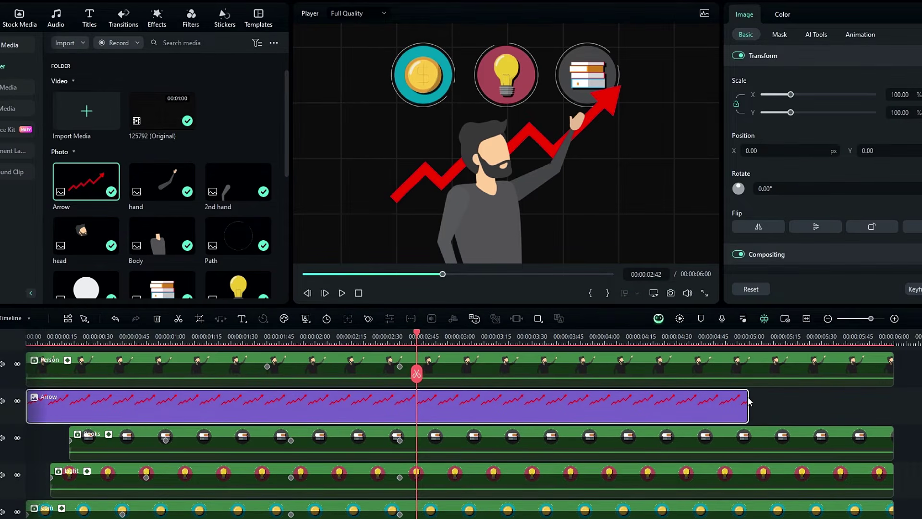
{"action": "left_click_drag", "start_coordinate": [746, 397], "coordinate": [893, 401]}
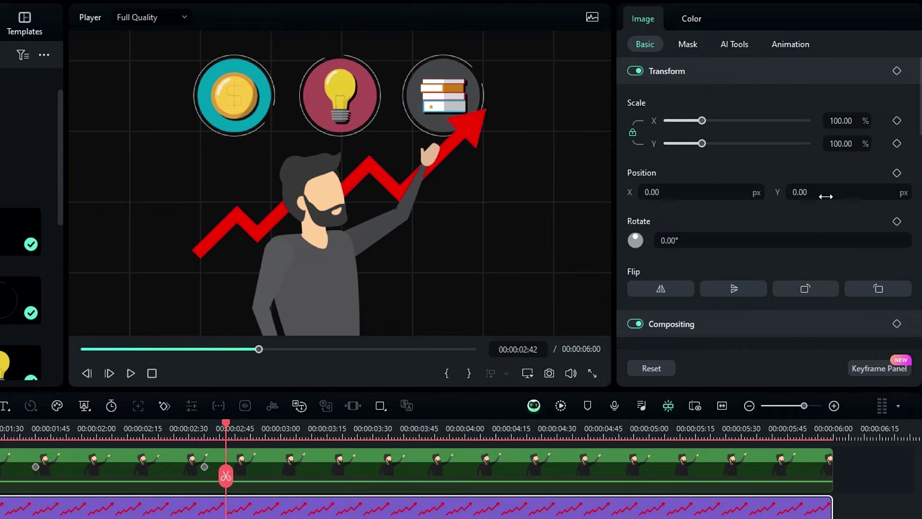
Enlarge the Arrow image and move it lower so its tip sits below and beyond the books icon.
{"action": "left_click_drag", "start_coordinate": [887, 153], "coordinate": [770, 153]}
{"action": "left_click_drag", "start_coordinate": [901, 95], "coordinate": [912, 95]}
{"action": "left_click_drag", "start_coordinate": [883, 152], "coordinate": [903, 151]}
Apply a single-line mask to the Arrow image.
{"action": "left_click", "coordinate": [689, 44]}
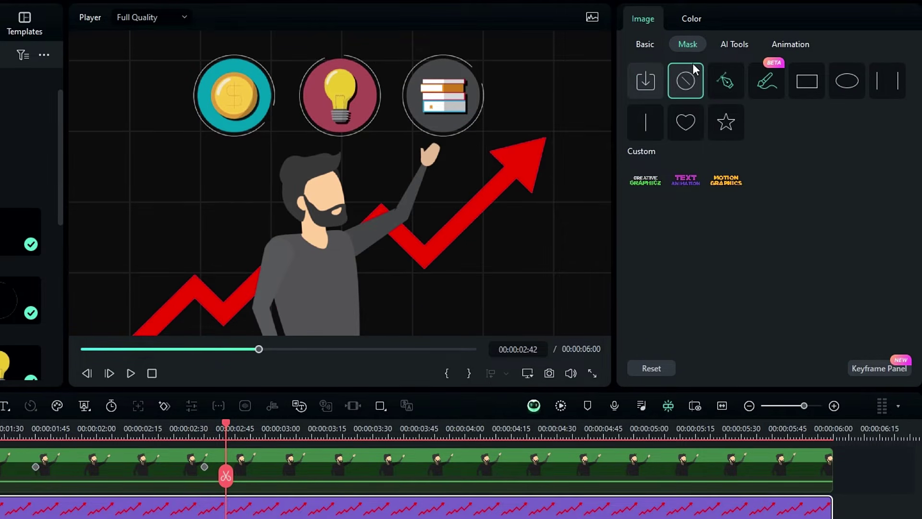
{"action": "left_click", "coordinate": [647, 129]}
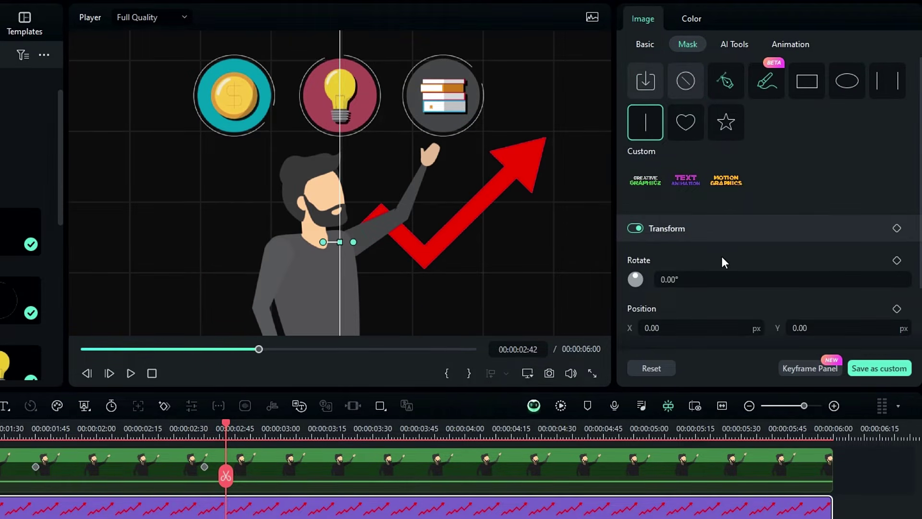
Rotate the Arrow's line mask to 180° and move it to X -953 so the whole arrow is hidden.
{"action": "scroll", "coordinate": [689, 195], "scroll_direction": "down", "scroll_amount": 2}
{"action": "key", "text": "Return"}
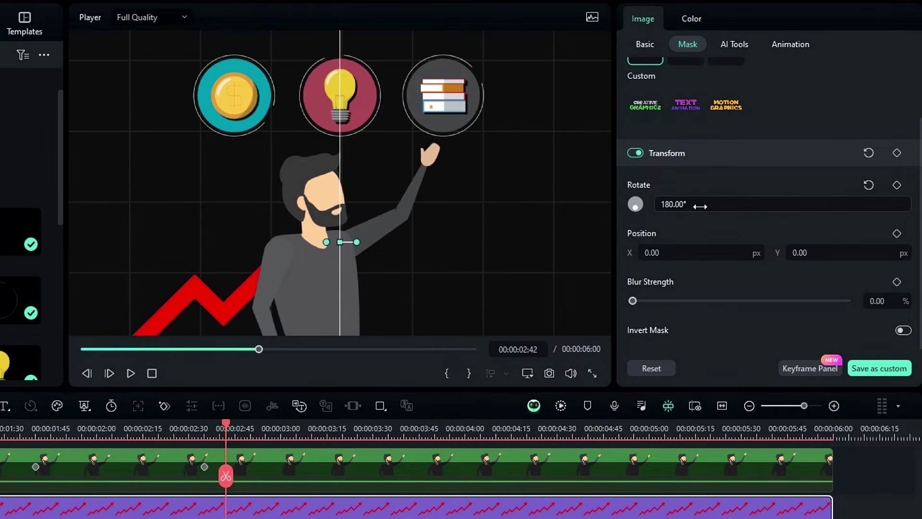
{"action": "left_click_drag", "start_coordinate": [340, 242], "coordinate": [140, 241]}
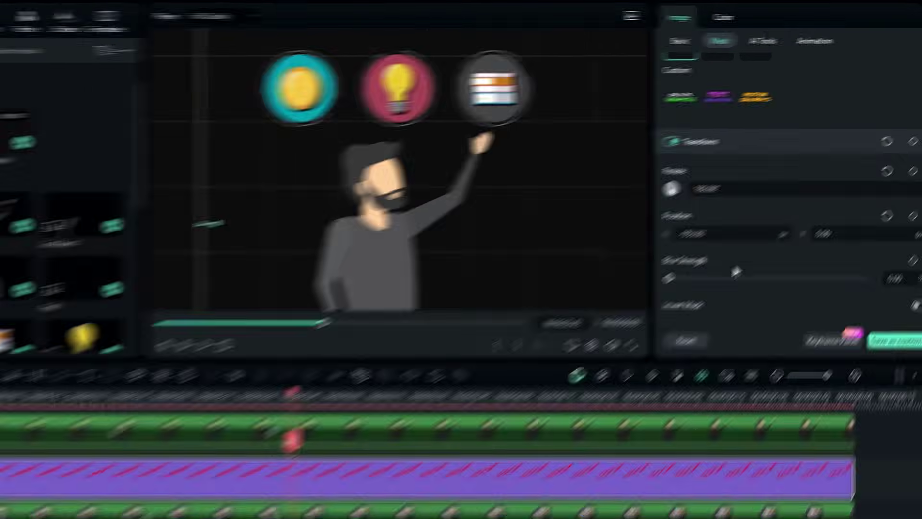
Keyframe the Arrow's mask position from 00:00:02:45 to 00:00:03:30 to reveal it rightwards, and soften the mask edge with 6% blur strength.
{"action": "left_click_drag", "start_coordinate": [226, 424], "coordinate": [204, 422]}
{"action": "left_click_drag", "start_coordinate": [400, 334], "coordinate": [424, 334]}
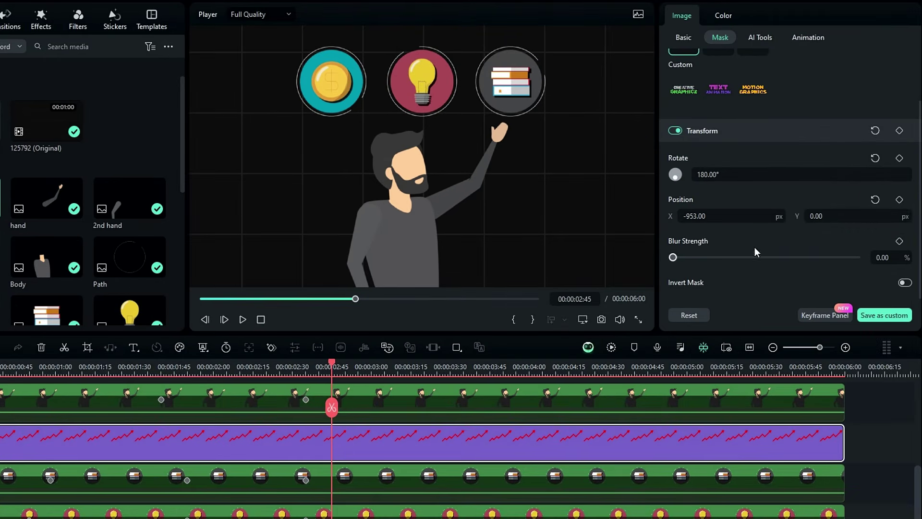
{"action": "left_click_drag", "start_coordinate": [360, 367], "coordinate": [451, 367]}
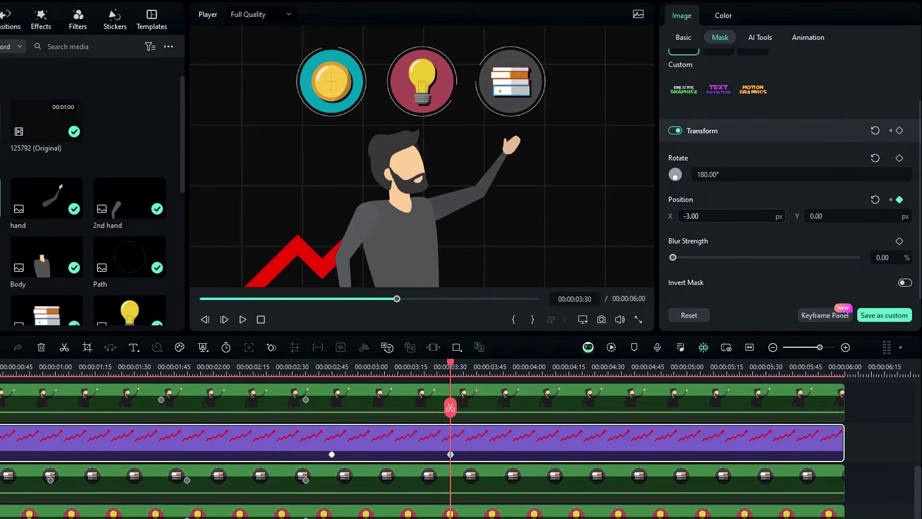
{"action": "left_click_drag", "start_coordinate": [673, 258], "coordinate": [693, 257]}
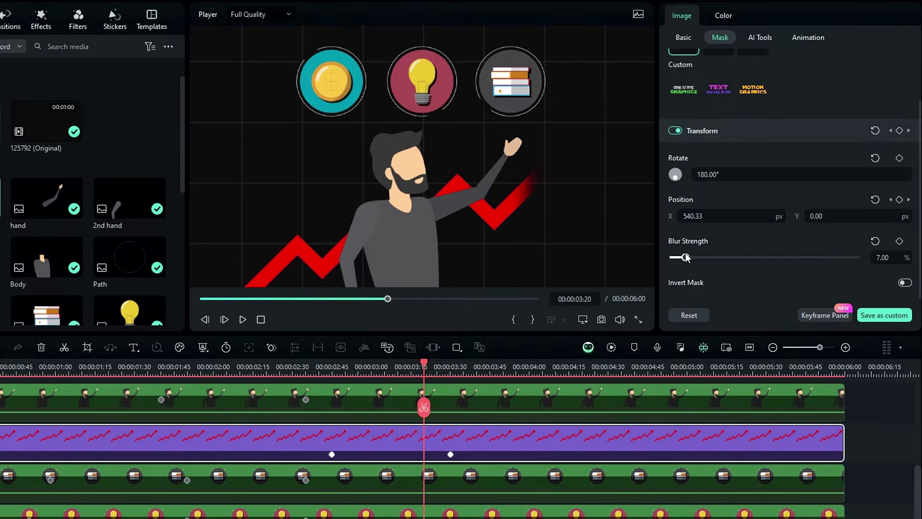
{"action": "left_click_drag", "start_coordinate": [94, 377], "coordinate": [538, 311]}
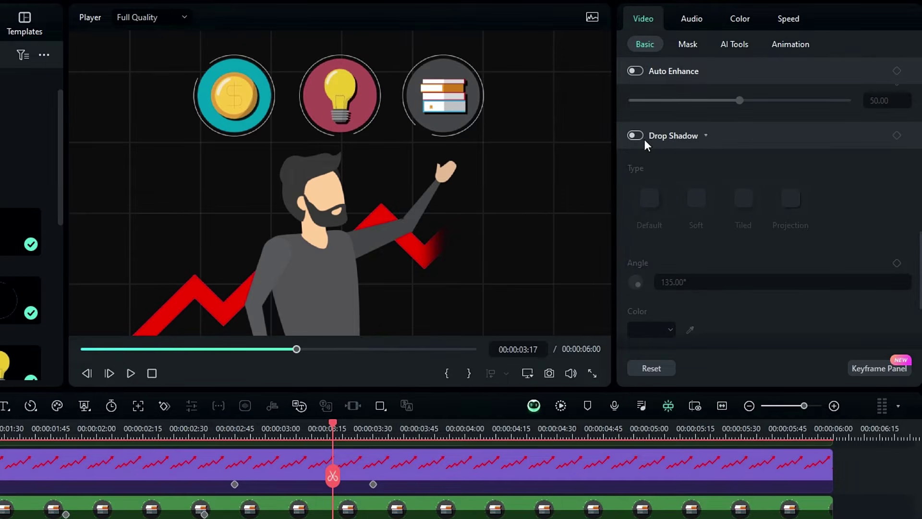
Give the Coin clip a drop shadow glow in its teal circle colour with distance 0%, blur 40% and opacity 50%.
{"action": "left_click", "coordinate": [639, 138]}
{"action": "scroll", "coordinate": [665, 205], "scroll_direction": "down", "scroll_amount": 2}
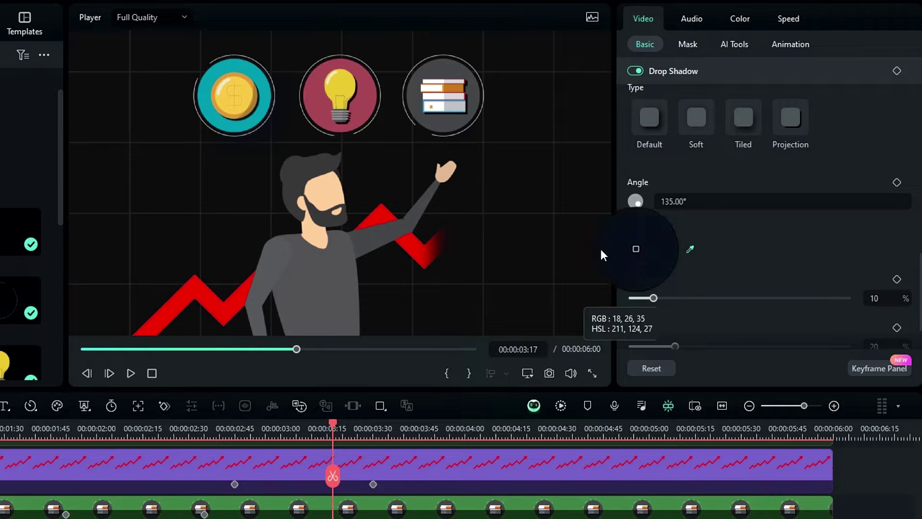
{"action": "left_click", "coordinate": [261, 114]}
{"action": "scroll", "coordinate": [661, 247], "scroll_direction": "down", "scroll_amount": 2}
{"action": "left_click_drag", "start_coordinate": [654, 231], "coordinate": [626, 231]}
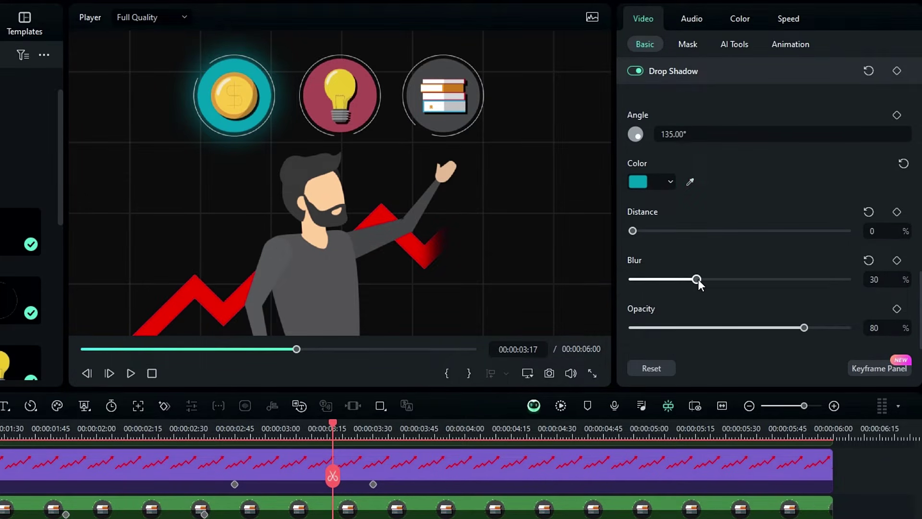
{"action": "left_click_drag", "start_coordinate": [744, 331], "coordinate": [740, 330]}
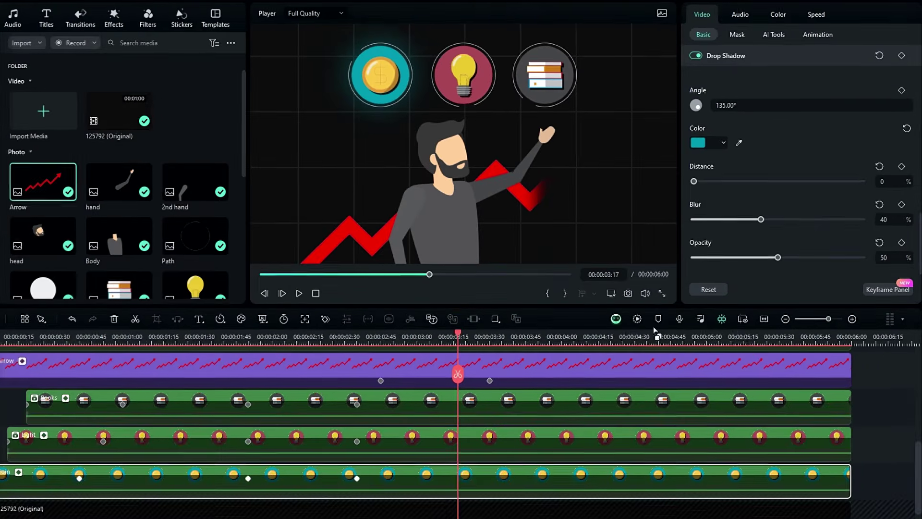
Give the Light clip a drop shadow glow in a custom red colour.
{"action": "left_click", "coordinate": [524, 443]}
{"action": "left_click", "coordinate": [715, 143]}
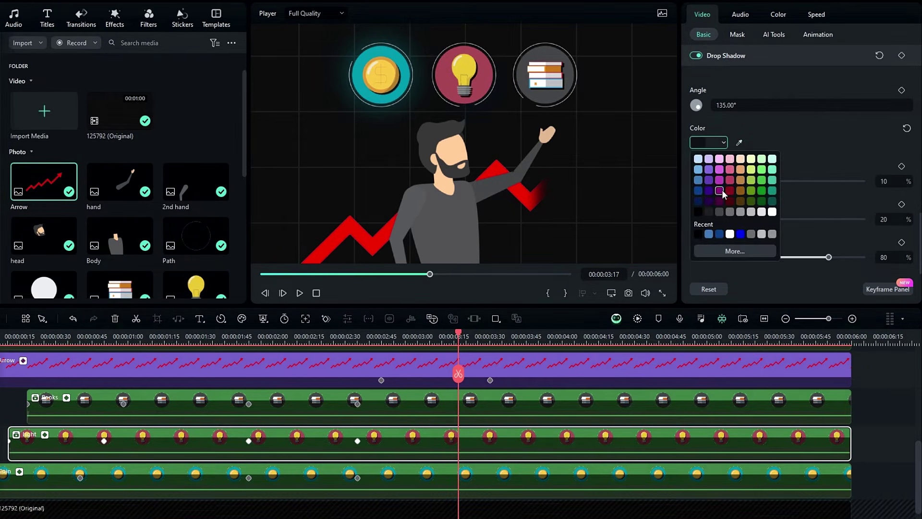
{"action": "left_click", "coordinate": [734, 251]}
{"action": "left_click", "coordinate": [308, 223]}
{"action": "left_click", "coordinate": [486, 357]}
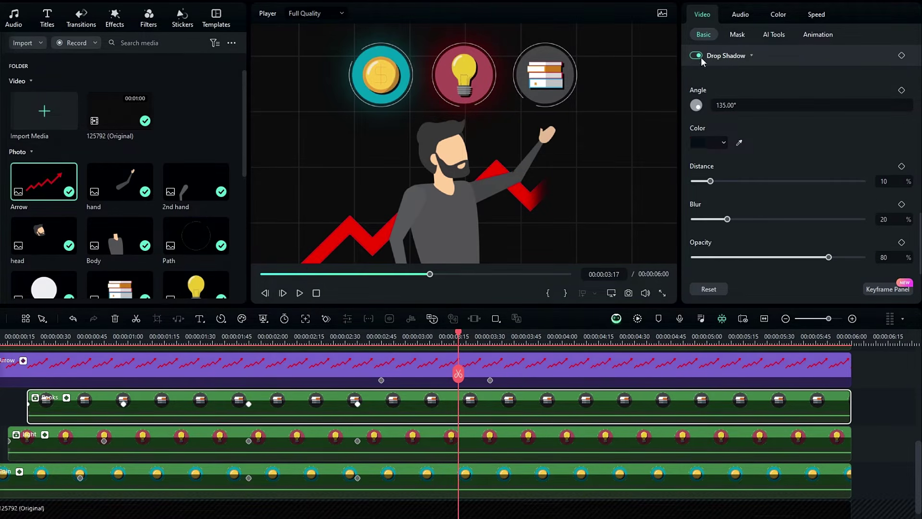
Give the Books clip a drop shadow glow in grey.
{"action": "left_click", "coordinate": [723, 143]}
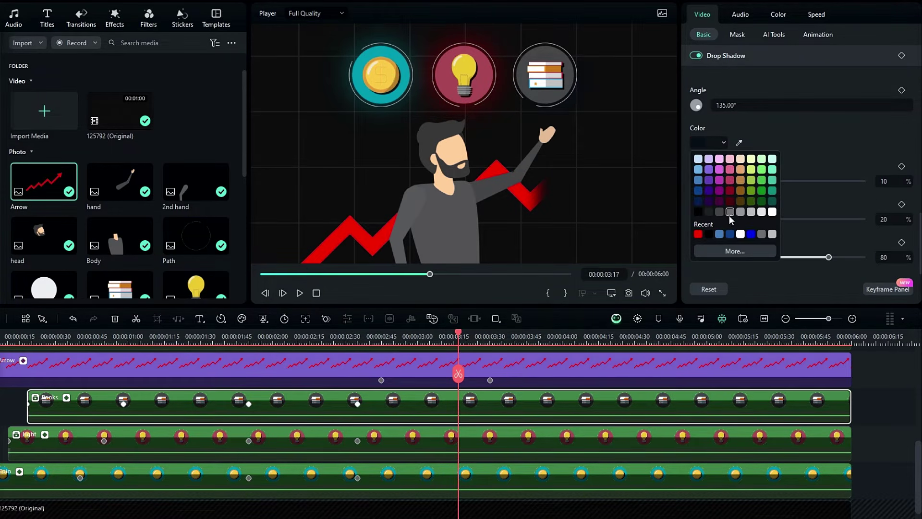
{"action": "left_click", "coordinate": [729, 216]}
{"action": "left_click", "coordinate": [889, 220]}
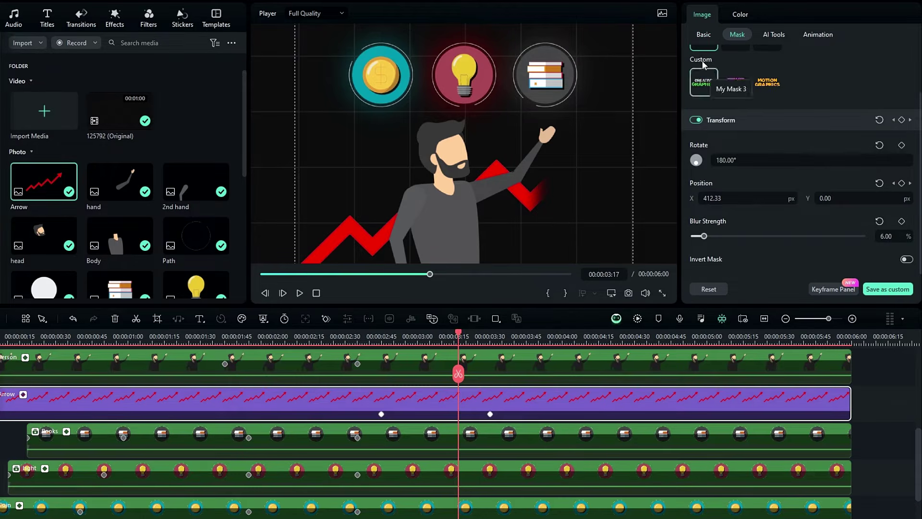
Give the Arrow image a drop shadow in red sampled from the arrow, with distance 0%, blur 40% and opacity 36%.
{"action": "left_click", "coordinate": [696, 56]}
{"action": "left_click", "coordinate": [739, 142]}
{"action": "left_click", "coordinate": [529, 197]}
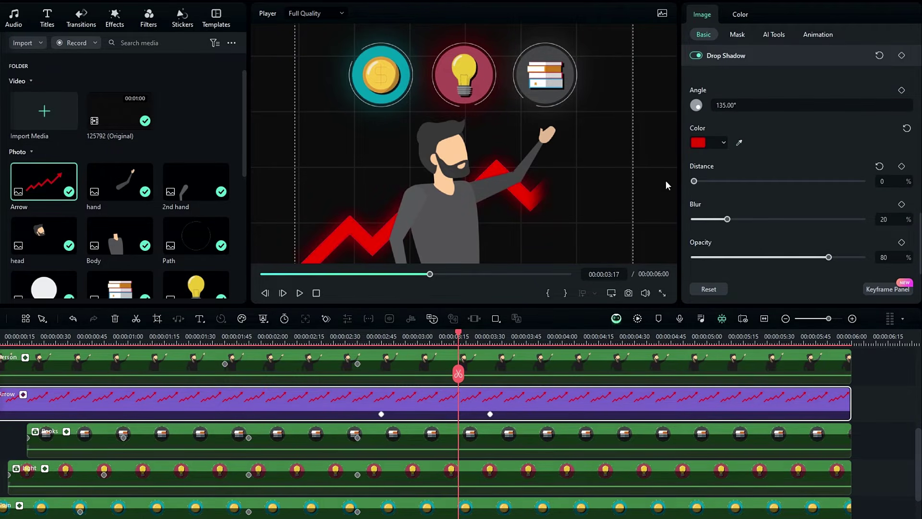
{"action": "left_click", "coordinate": [553, 335]}
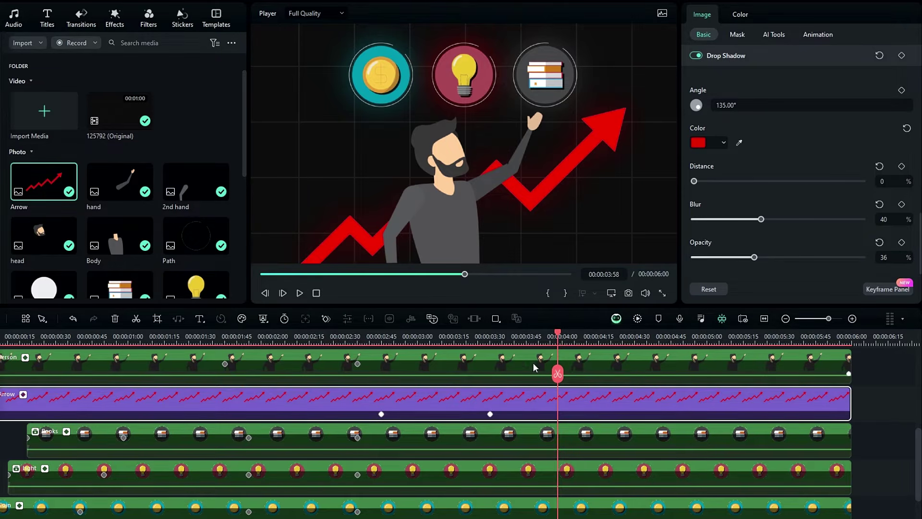
Give the Person clip a black drop shadow with distance 4% and blur 7%, and preview the arrow reveal.
{"action": "left_click", "coordinate": [547, 355]}
{"action": "left_click", "coordinate": [696, 56]}
{"action": "left_click", "coordinate": [718, 143]}
{"action": "left_click", "coordinate": [697, 212]}
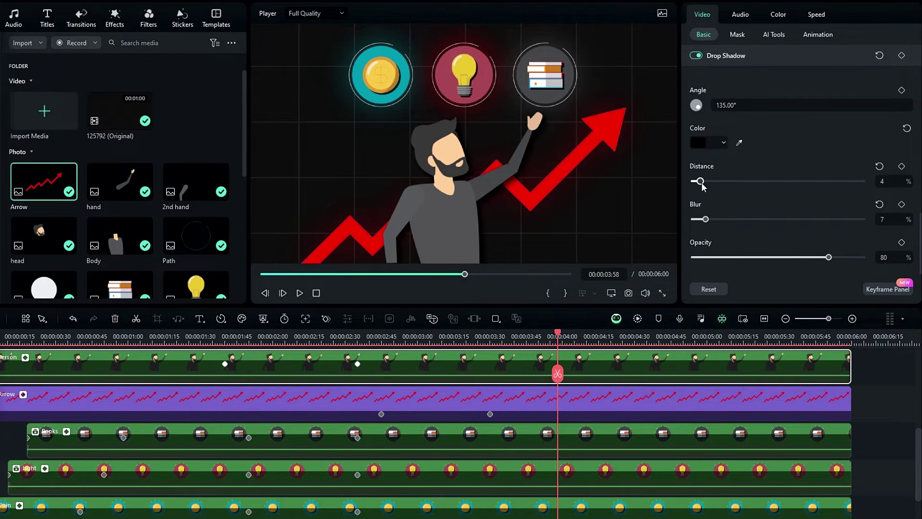
{"action": "left_click_drag", "start_coordinate": [559, 332], "coordinate": [462, 307]}
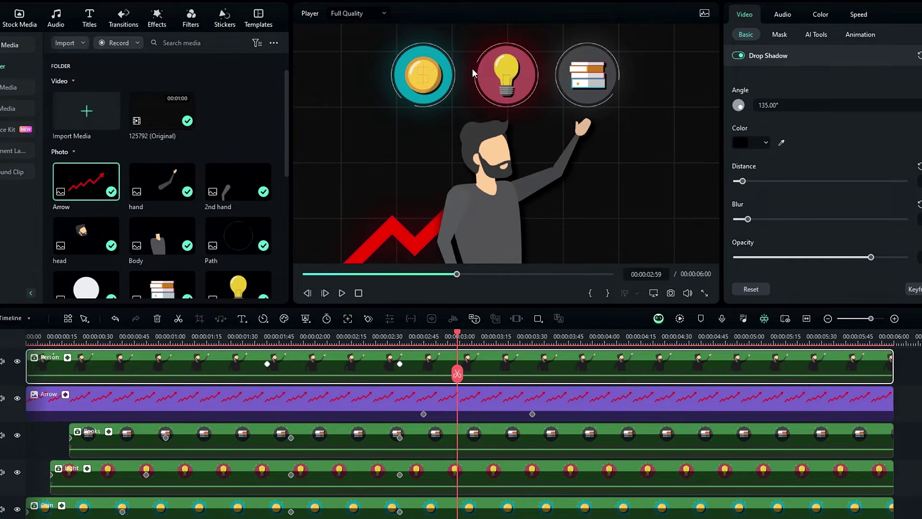
Apply the Mild shake video effect to the Coin clip with frequency 1.50 and RGB Separate off.
{"action": "left_click", "coordinate": [368, 388]}
{"action": "scroll", "coordinate": [368, 381], "scroll_direction": "down", "scroll_amount": 2}
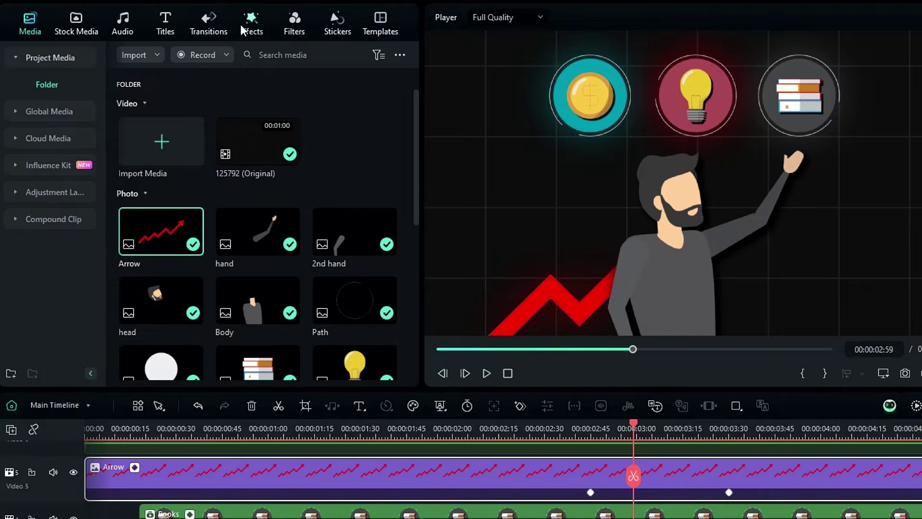
{"action": "left_click", "coordinate": [243, 30]}
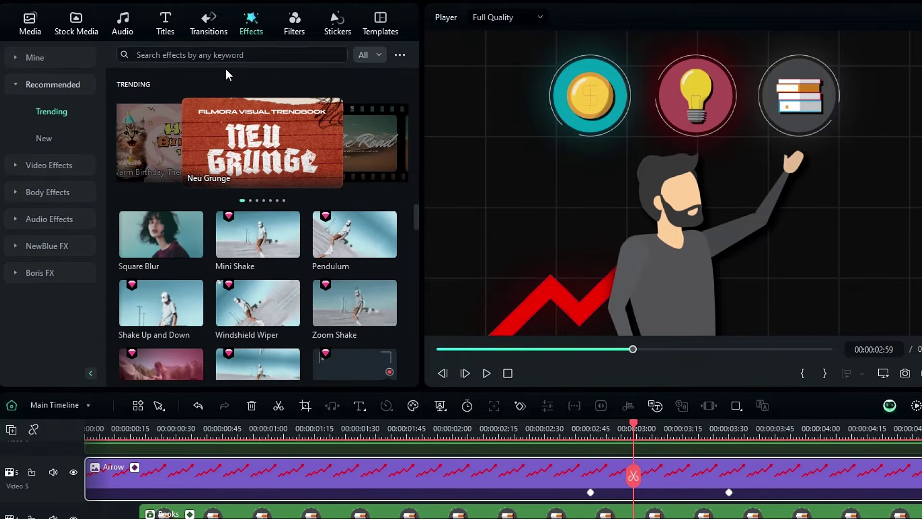
{"action": "left_click", "coordinate": [57, 164]}
{"action": "left_click", "coordinate": [42, 168]}
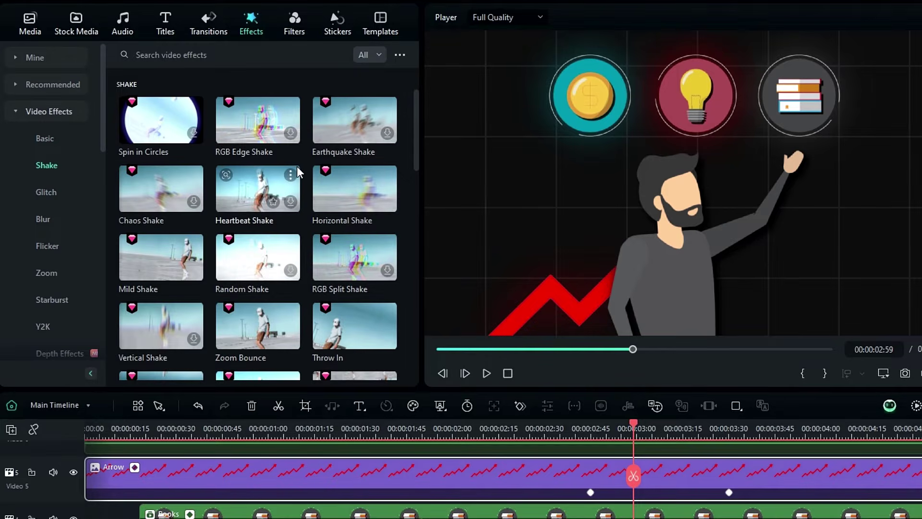
{"action": "scroll", "coordinate": [297, 166], "scroll_direction": "down", "scroll_amount": 3}
{"action": "scroll", "coordinate": [298, 166], "scroll_direction": "down", "scroll_amount": 5}
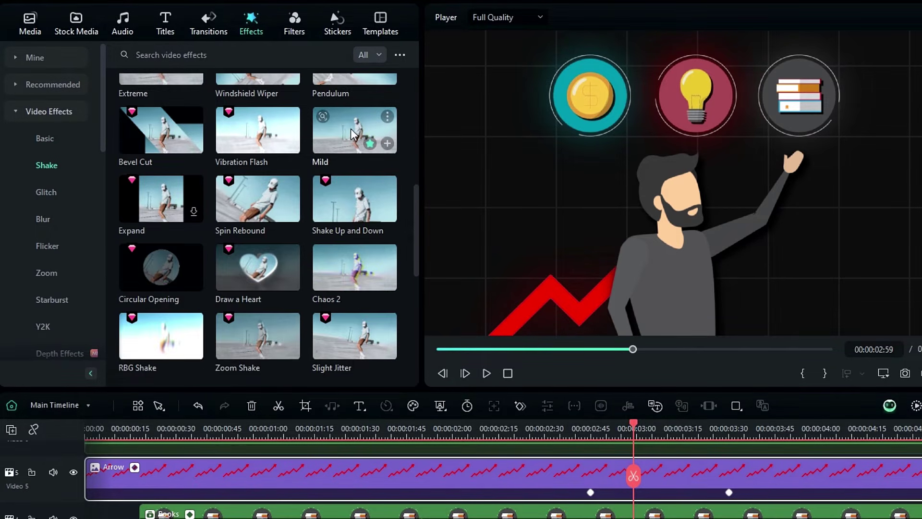
{"action": "left_click_drag", "start_coordinate": [351, 131], "coordinate": [380, 485]}
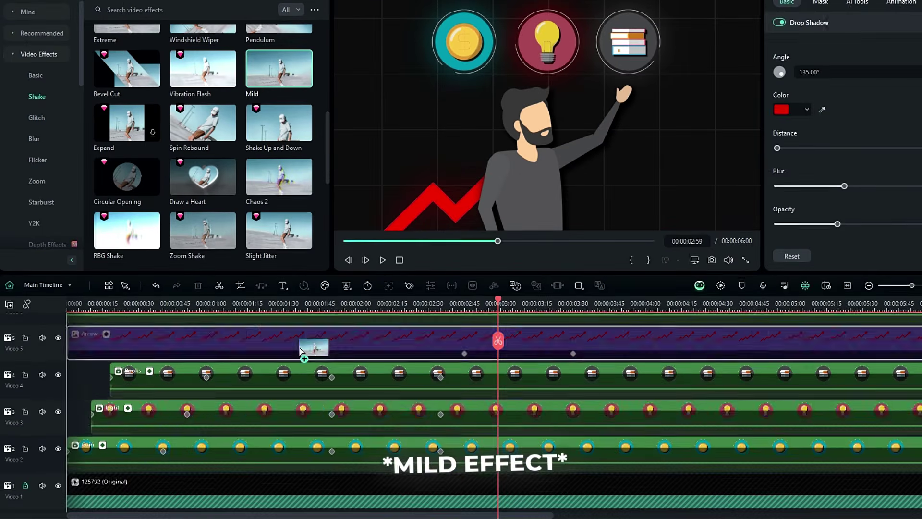
{"action": "left_click_drag", "start_coordinate": [300, 347], "coordinate": [267, 451]}
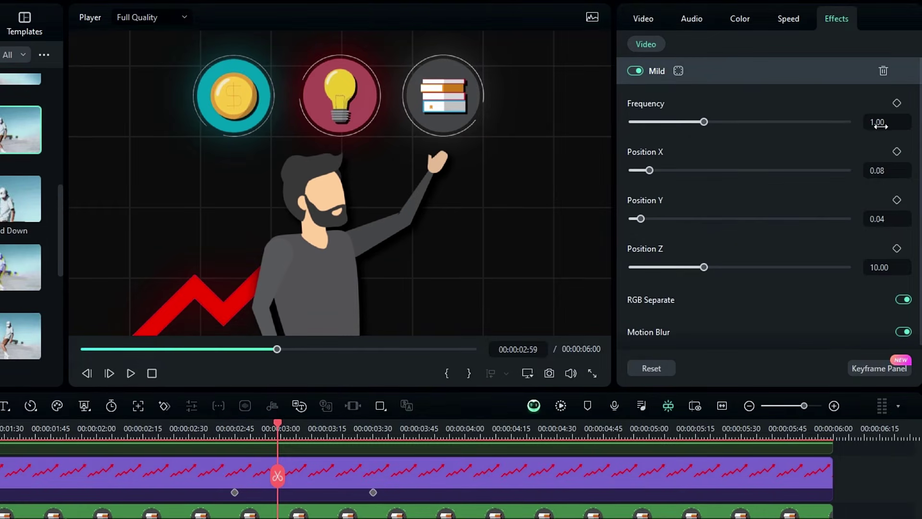
{"action": "key", "text": "Return"}
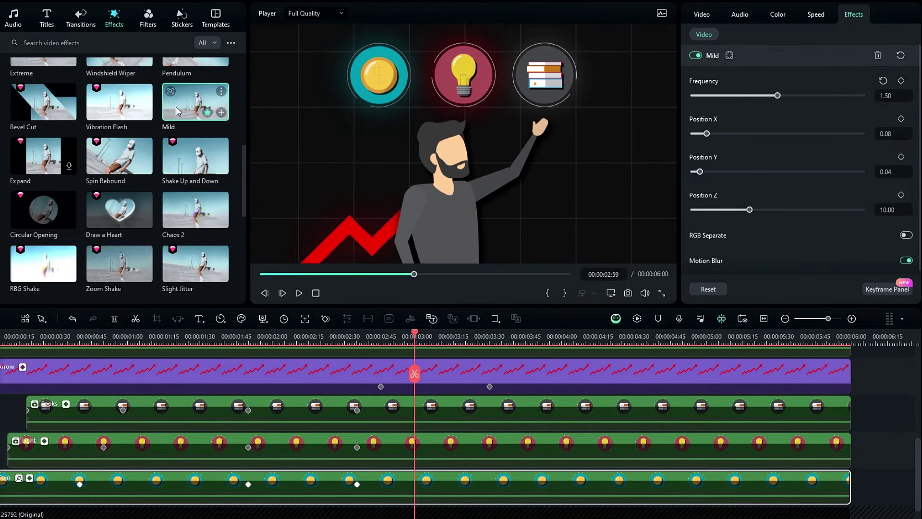
Apply the Mild effect to the Light clip with frequency 2.00 and RGB Separate off, and to the Books clip with frequency 3.
{"action": "left_click_drag", "start_coordinate": [178, 112], "coordinate": [153, 442]}
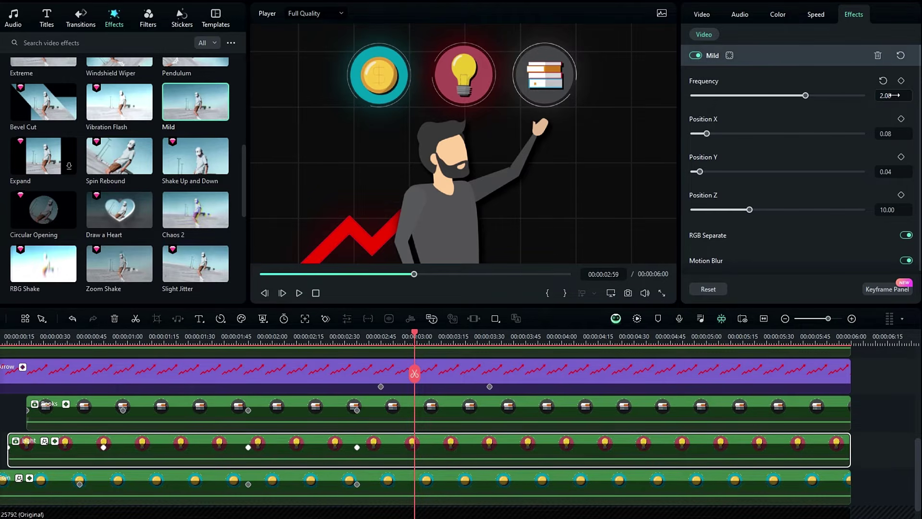
{"action": "left_click", "coordinate": [906, 236]}
{"action": "left_click_drag", "start_coordinate": [199, 270], "coordinate": [176, 408]}
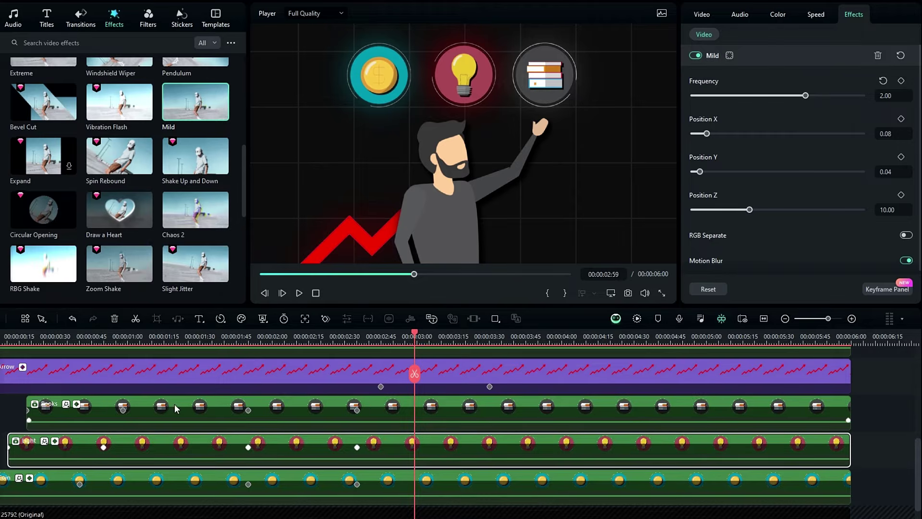
{"action": "left_click", "coordinate": [489, 419]}
{"action": "left_click", "coordinate": [906, 95]}
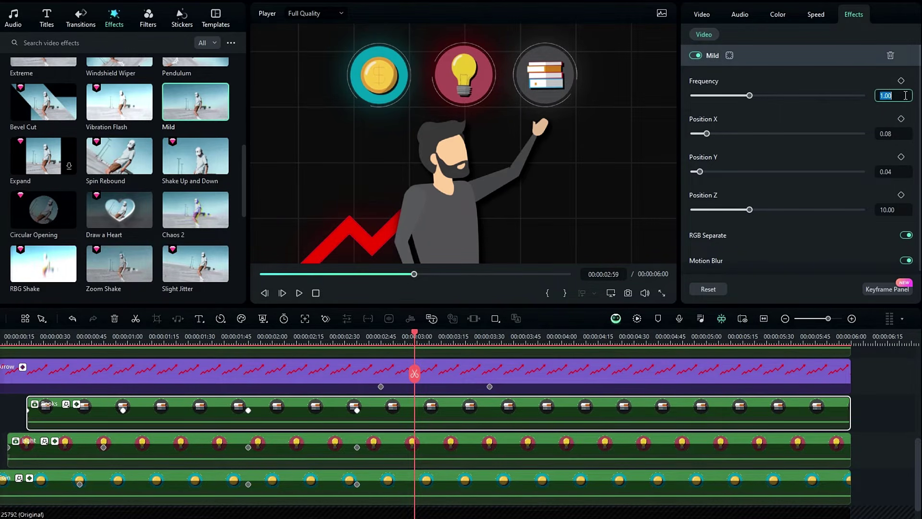
{"action": "type", "text": "3"}
{"action": "key", "text": "Return"}
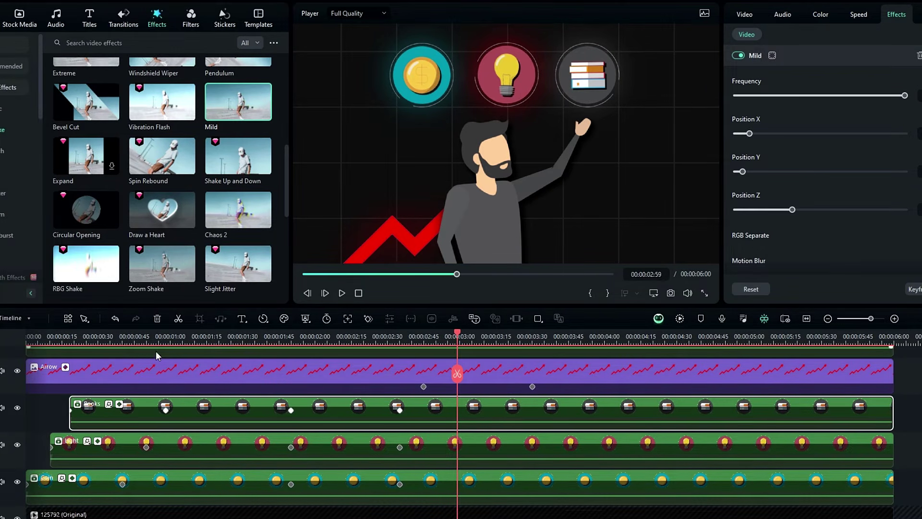
Play back the motion graphic from the start to check its animation.
{"action": "left_click_drag", "start_coordinate": [122, 338], "coordinate": [700, 342]}
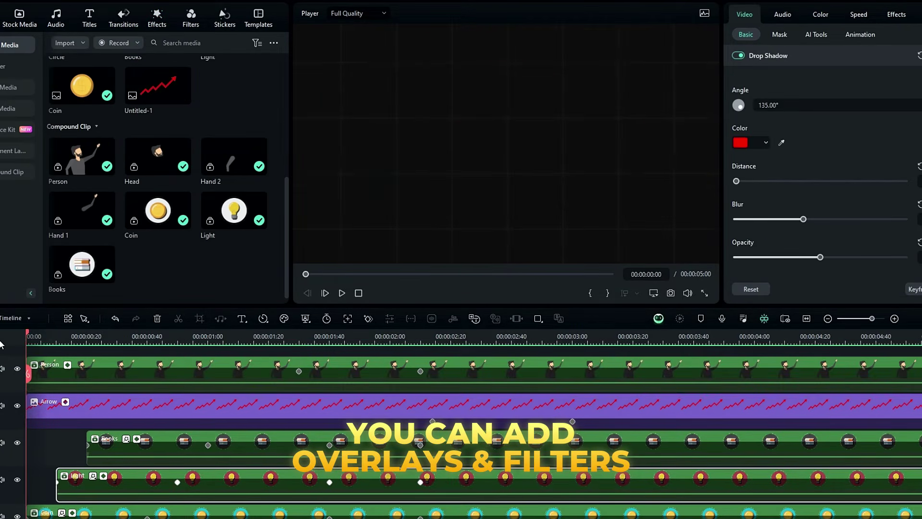
{"action": "key", "text": "space"}
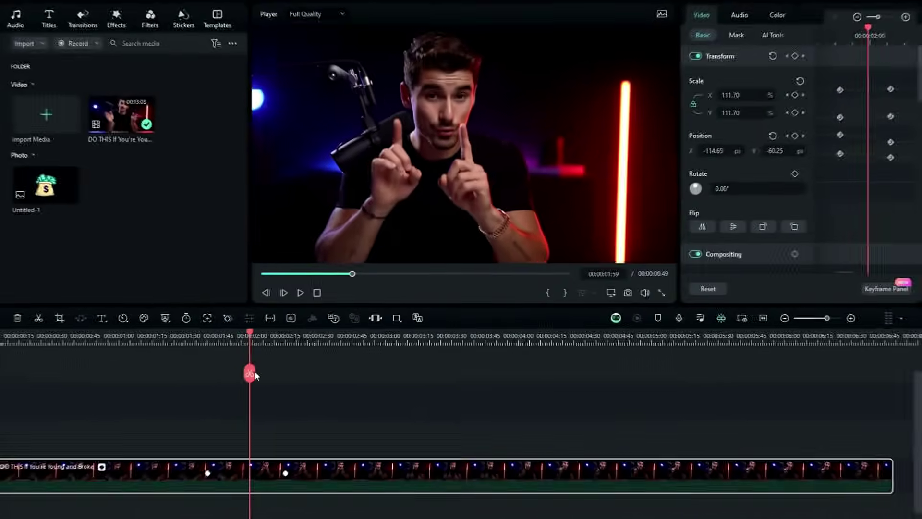
Duplicate the talking-head clip onto the track above and trim the copy's start to just after the second zoom keyframe at 00:00:02:15.
{"action": "left_click_drag", "start_coordinate": [255, 371], "coordinate": [285, 388]}
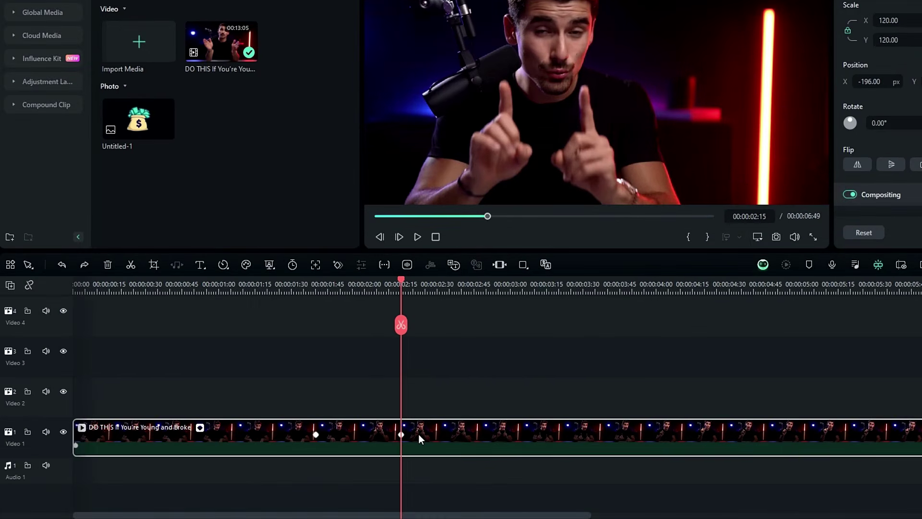
{"action": "left_click", "coordinate": [77, 286]}
{"action": "key", "text": "ctrl+d"}
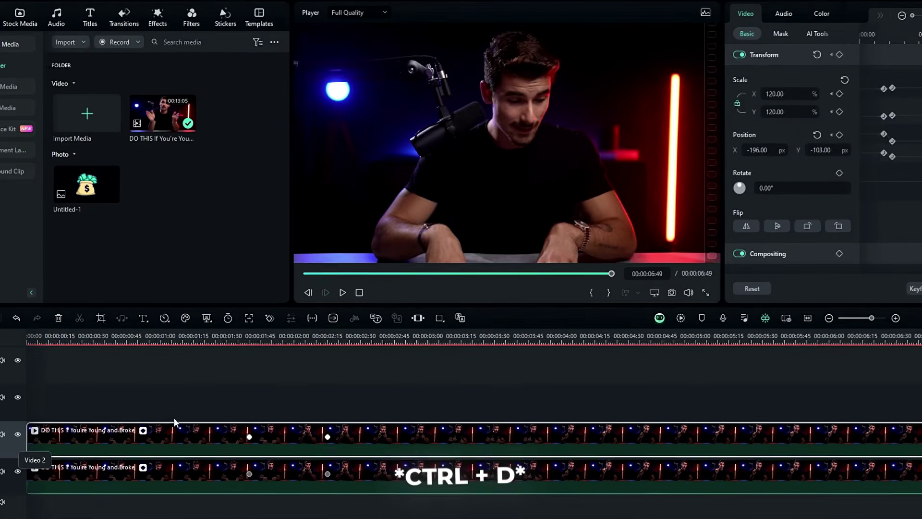
{"action": "left_click_drag", "start_coordinate": [334, 380], "coordinate": [354, 393]}
{"action": "left_click_drag", "start_coordinate": [260, 342], "coordinate": [338, 342]}
{"action": "left_click", "coordinate": [338, 373]}
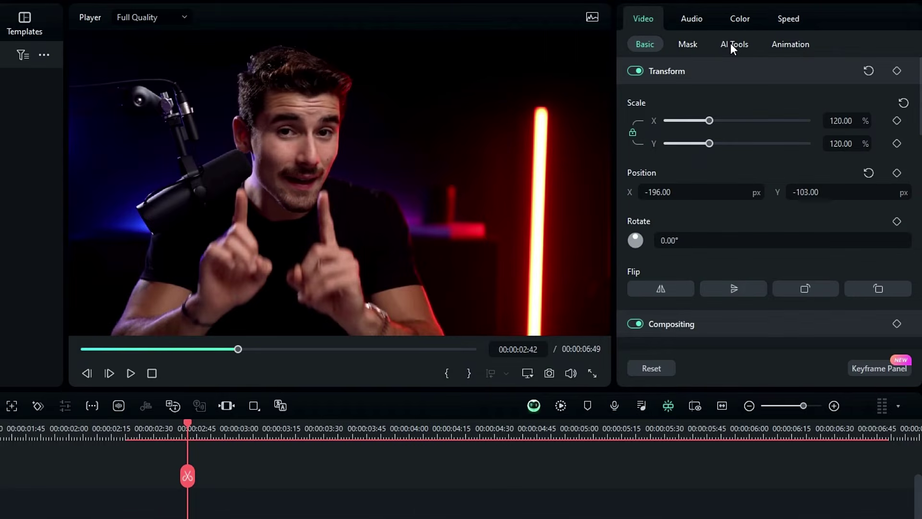
Enable AI Portrait on the trimmed duplicate clip to cut out the speaker.
{"action": "left_click", "coordinate": [816, 34]}
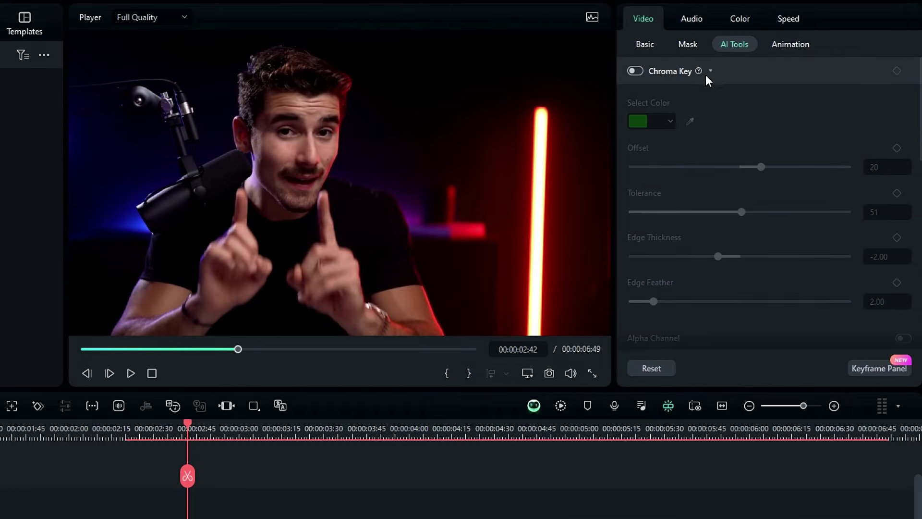
{"action": "left_click", "coordinate": [669, 72]}
{"action": "left_click", "coordinate": [635, 98]}
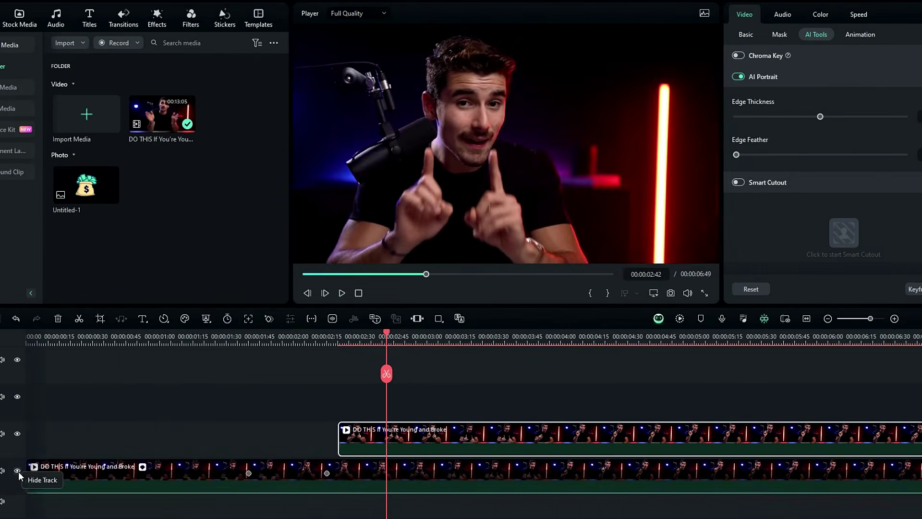
Hide and show the original talking-head track to check the speaker cut-out.
{"action": "left_click", "coordinate": [18, 470]}
{"action": "left_click", "coordinate": [17, 471]}
{"action": "left_click_drag", "start_coordinate": [388, 337], "coordinate": [363, 336]}
Place the Black stock clip on the track above the duplicated talking-head clip, aligned with its start.
{"action": "left_click", "coordinate": [19, 18]}
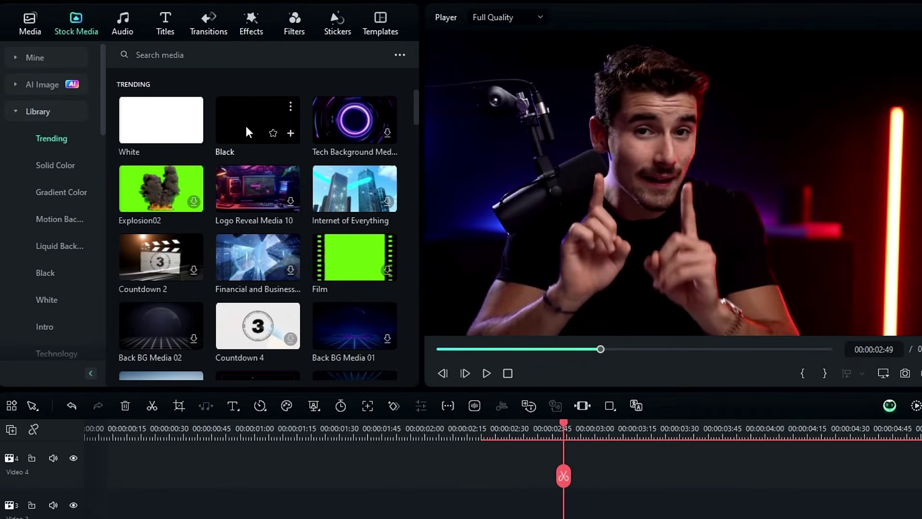
{"action": "left_click_drag", "start_coordinate": [253, 128], "coordinate": [308, 403]}
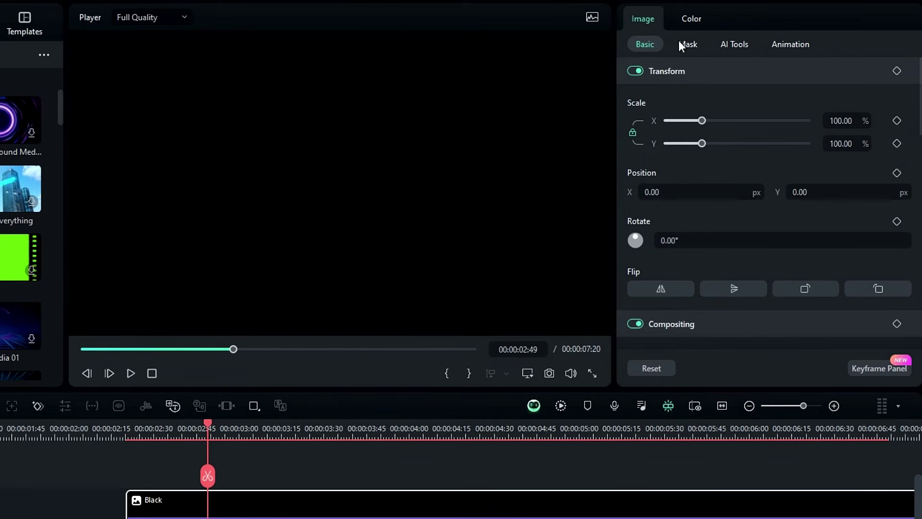
Apply a rectangle mask to the Black clip with 50% height and a 5% corner radius.
{"action": "left_click", "coordinate": [681, 43]}
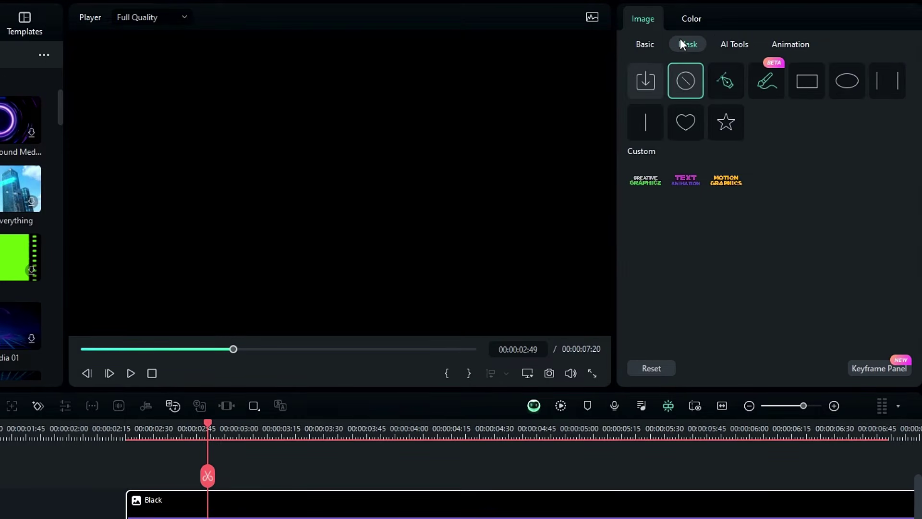
{"action": "left_click", "coordinate": [795, 89]}
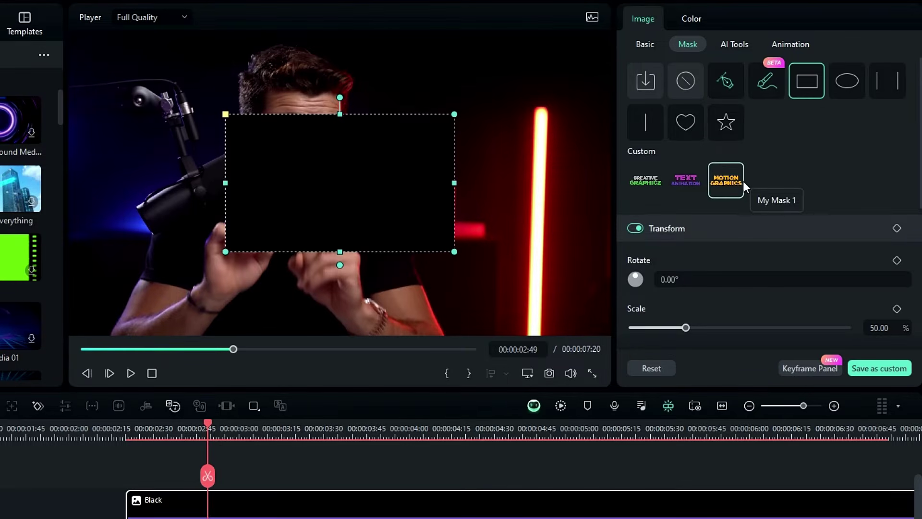
{"action": "scroll", "coordinate": [743, 192], "scroll_direction": "down", "scroll_amount": 3}
{"action": "left_click", "coordinate": [874, 263]}
{"action": "type", "text": "50"}
{"action": "key", "text": "Return"}
{"action": "scroll", "coordinate": [846, 260], "scroll_direction": "down", "scroll_amount": 3}
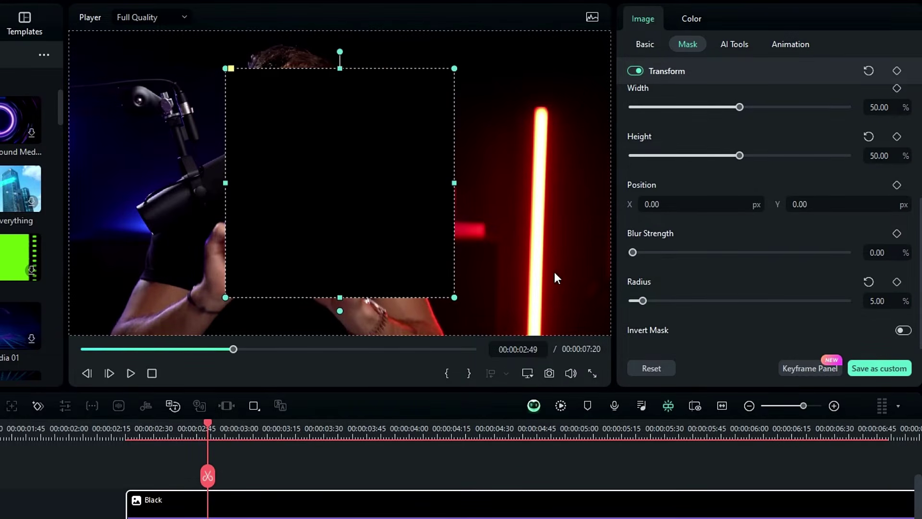
Enable a white Drop Shadow on the Black clip with a small distance, no blur and full opacity.
{"action": "left_click", "coordinate": [644, 43]}
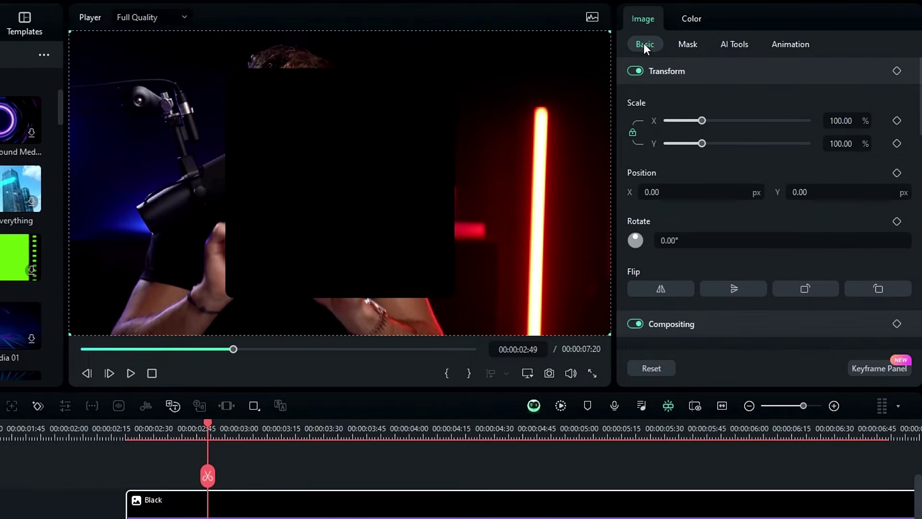
{"action": "scroll", "coordinate": [730, 173], "scroll_direction": "down", "scroll_amount": 10}
{"action": "left_click", "coordinate": [636, 136]}
{"action": "scroll", "coordinate": [657, 151], "scroll_direction": "down", "scroll_amount": 3}
{"action": "left_click", "coordinate": [668, 208]}
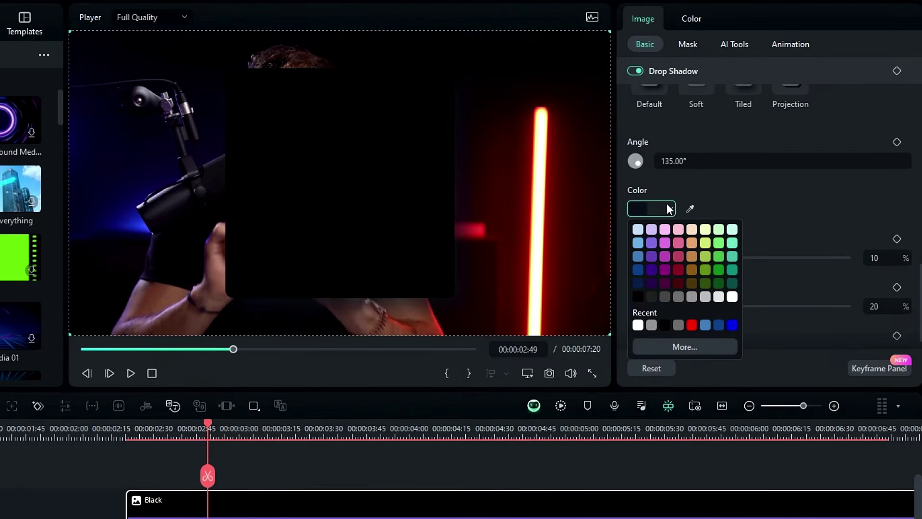
{"action": "left_click", "coordinate": [732, 296]}
{"action": "left_click_drag", "start_coordinate": [649, 257], "coordinate": [627, 278]}
{"action": "scroll", "coordinate": [640, 258], "scroll_direction": "down", "scroll_amount": 1}
{"action": "left_click", "coordinate": [635, 279]}
{"action": "left_click_drag", "start_coordinate": [803, 328], "coordinate": [891, 327]}
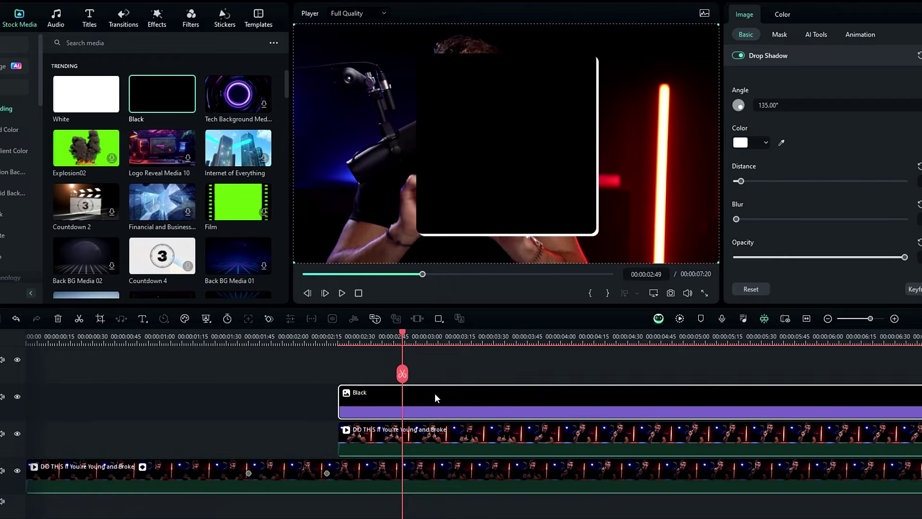
Convert the Black clip into a compound clip named Shape.
{"action": "key", "text": "alt+g"}
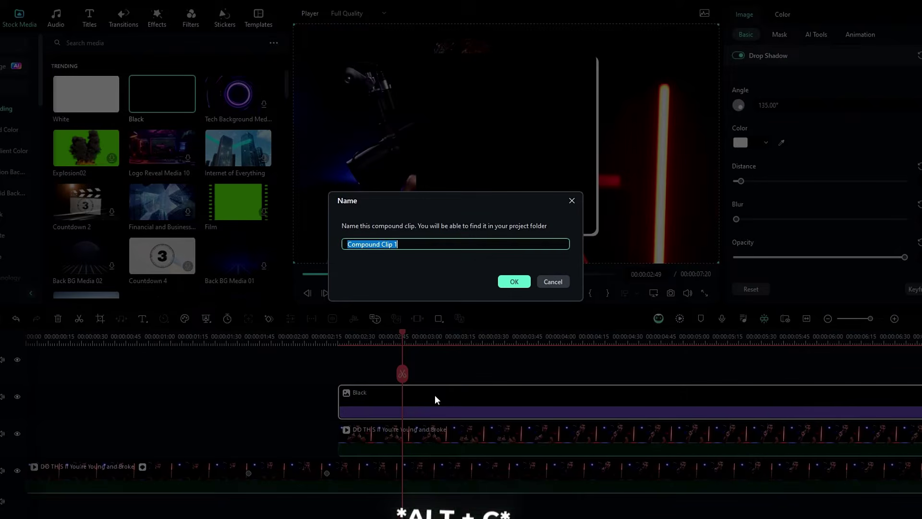
{"action": "type", "text": "Shape"}
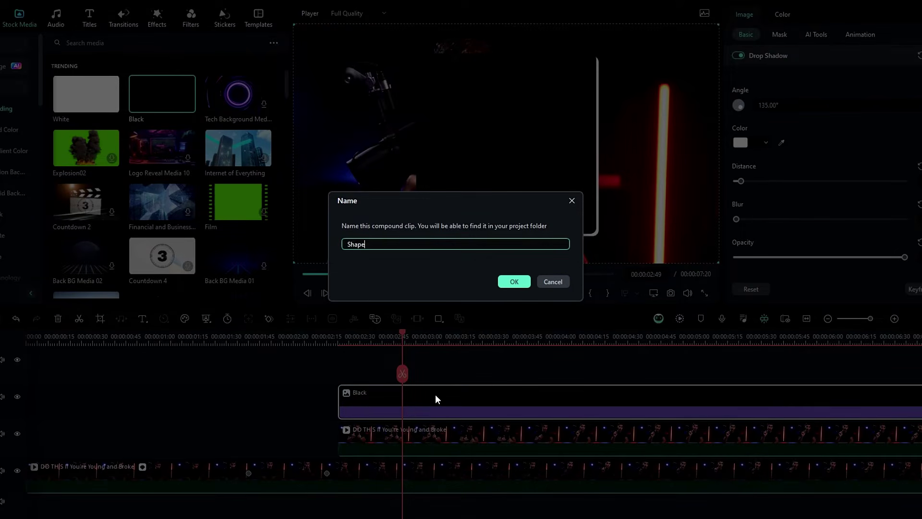
{"action": "key", "text": "Return"}
Move the cut-out talking-head clip above the Shape compound clip so the shape sits behind the speaker.
{"action": "left_click_drag", "start_coordinate": [434, 448], "coordinate": [420, 354]}
{"action": "left_click", "coordinate": [456, 354]}
{"action": "left_click", "coordinate": [413, 433]}
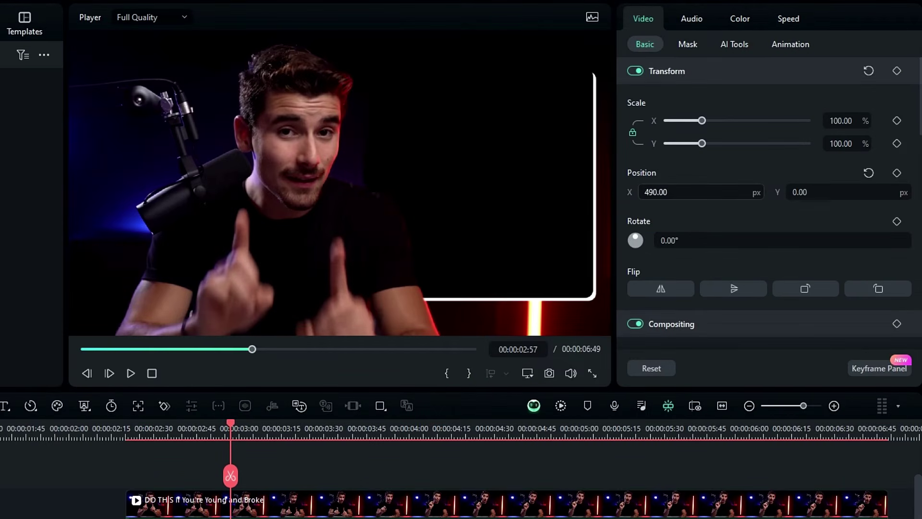
Position the Shape clip at X 457, Y 40 and set its opacity to 90.
{"action": "left_click_drag", "start_coordinate": [656, 192], "coordinate": [654, 192]}
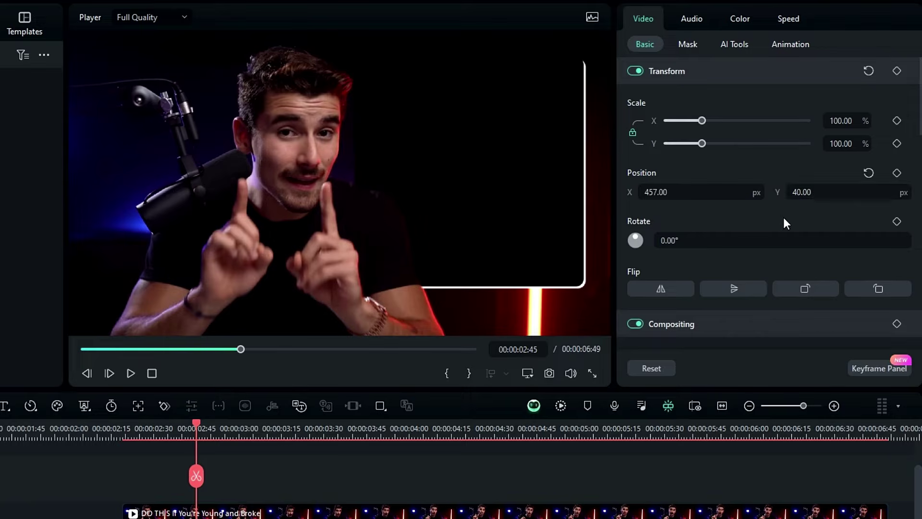
{"action": "scroll", "coordinate": [797, 203], "scroll_direction": "down", "scroll_amount": 4}
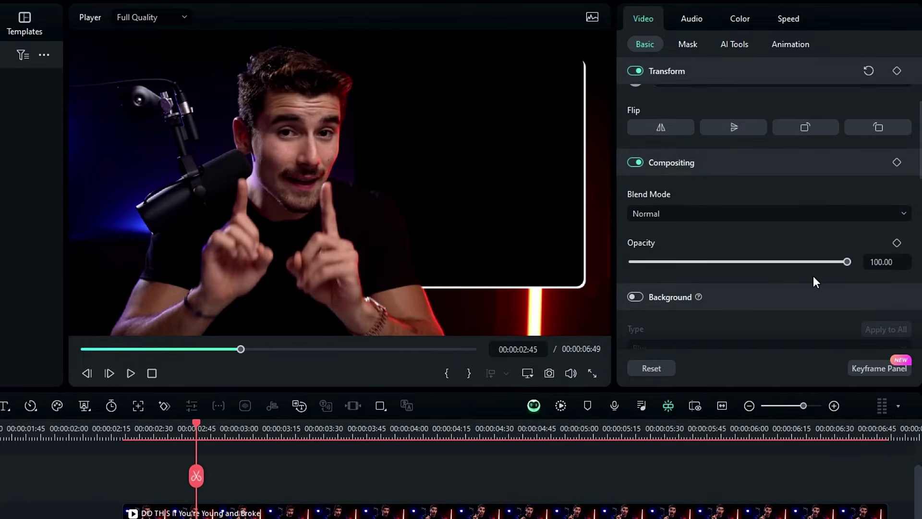
{"action": "key", "text": "Return"}
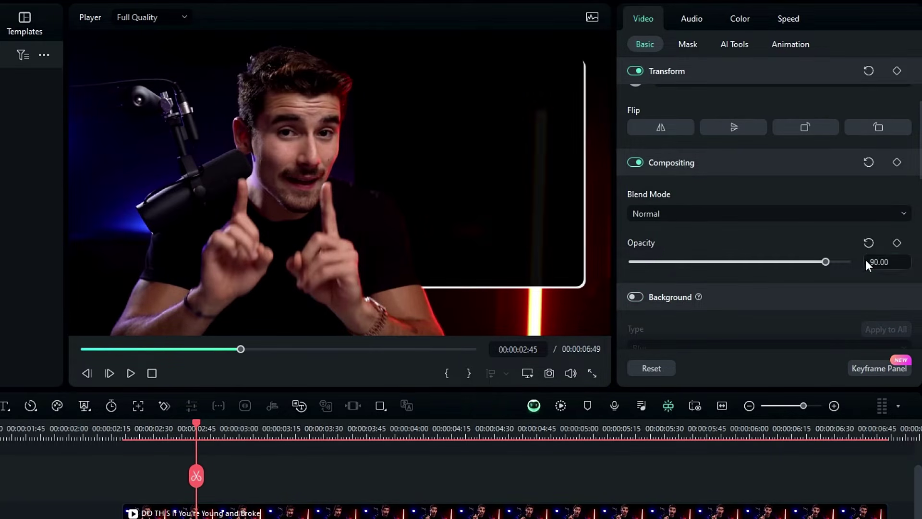
Enable a grey Drop Shadow on the Shape clip with distance 2% and blur 10%.
{"action": "scroll", "coordinate": [821, 241], "scroll_direction": "down", "scroll_amount": 5}
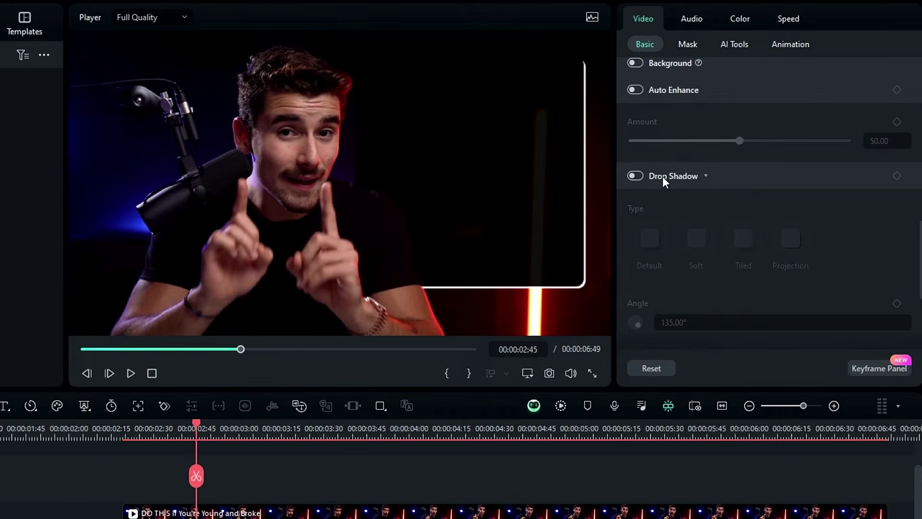
{"action": "left_click", "coordinate": [635, 175]}
{"action": "scroll", "coordinate": [764, 207], "scroll_direction": "down", "scroll_amount": 3}
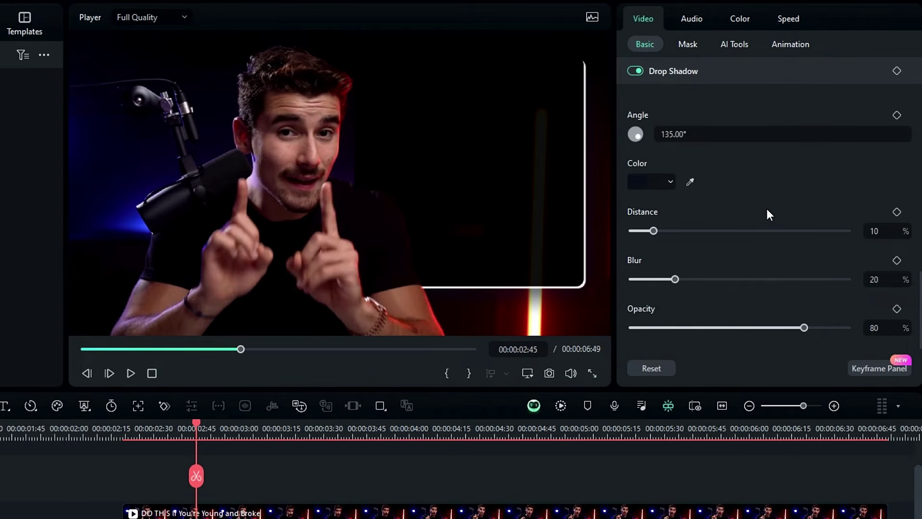
{"action": "left_click", "coordinate": [671, 181]}
{"action": "left_click", "coordinate": [681, 266]}
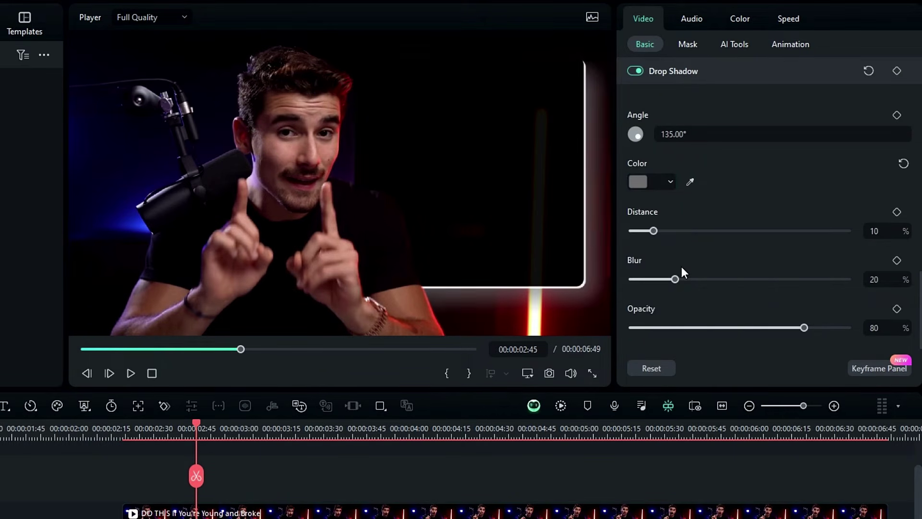
{"action": "type", "text": "2"}
{"action": "left_click", "coordinate": [889, 278]}
{"action": "type", "text": "10"}
{"action": "key", "text": "Return"}
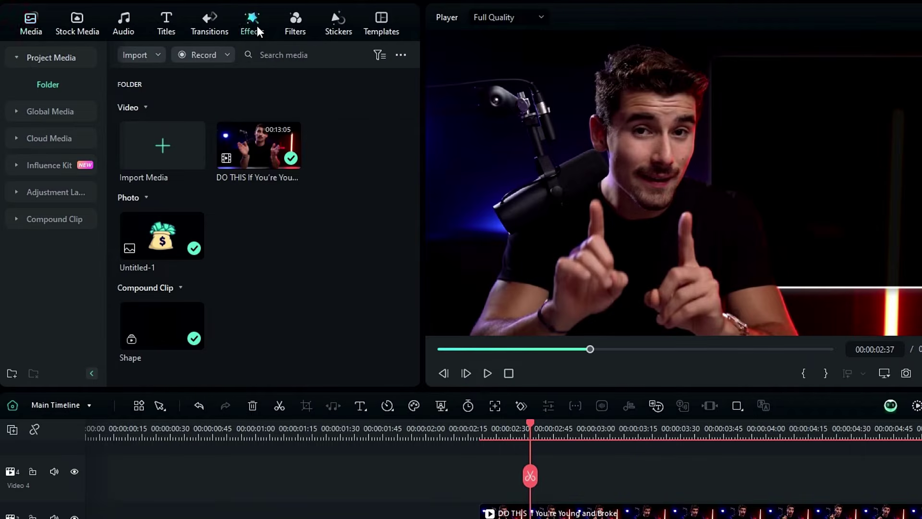
Apply the BCC Wild Cards effect from the Boris FX Particle category to the Shape clip.
{"action": "left_click", "coordinate": [157, 19]}
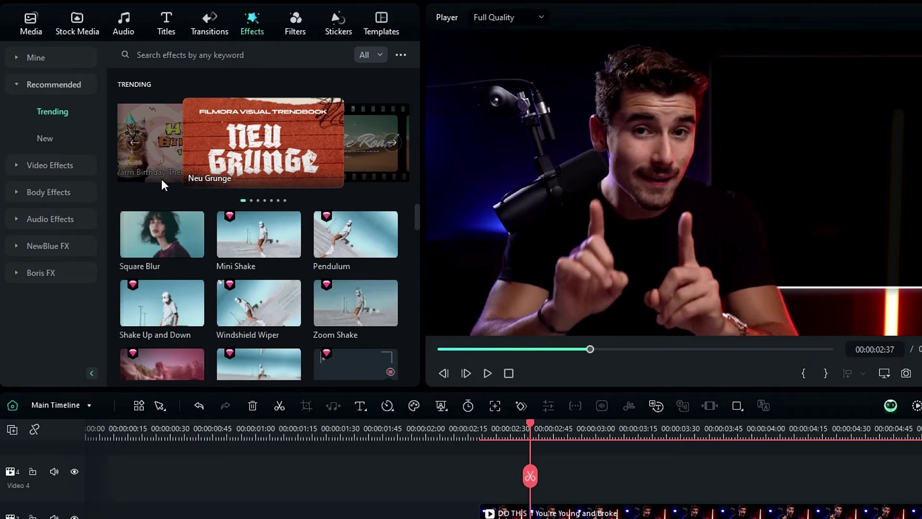
{"action": "left_click", "coordinate": [73, 272]}
{"action": "scroll", "coordinate": [68, 269], "scroll_direction": "down", "scroll_amount": 5}
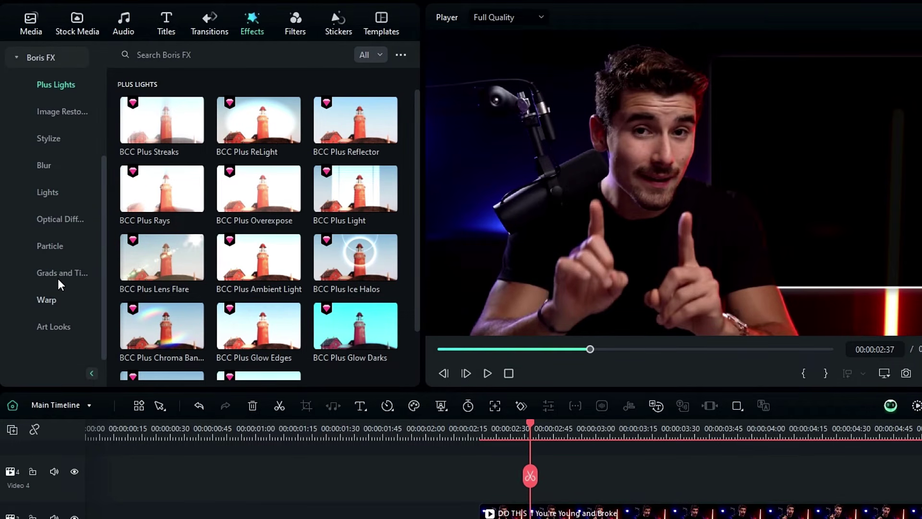
{"action": "left_click", "coordinate": [53, 248]}
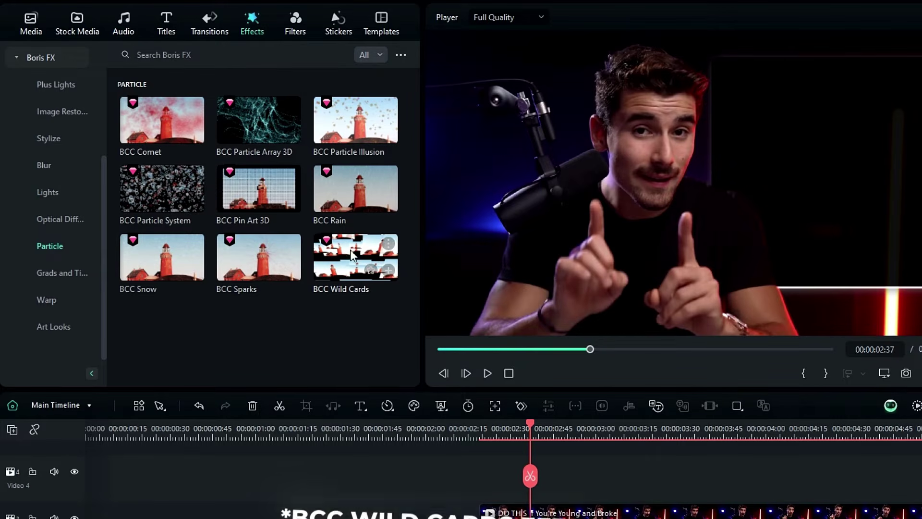
{"action": "left_click_drag", "start_coordinate": [339, 249], "coordinate": [462, 346]}
{"action": "left_click_drag", "start_coordinate": [328, 274], "coordinate": [374, 444]}
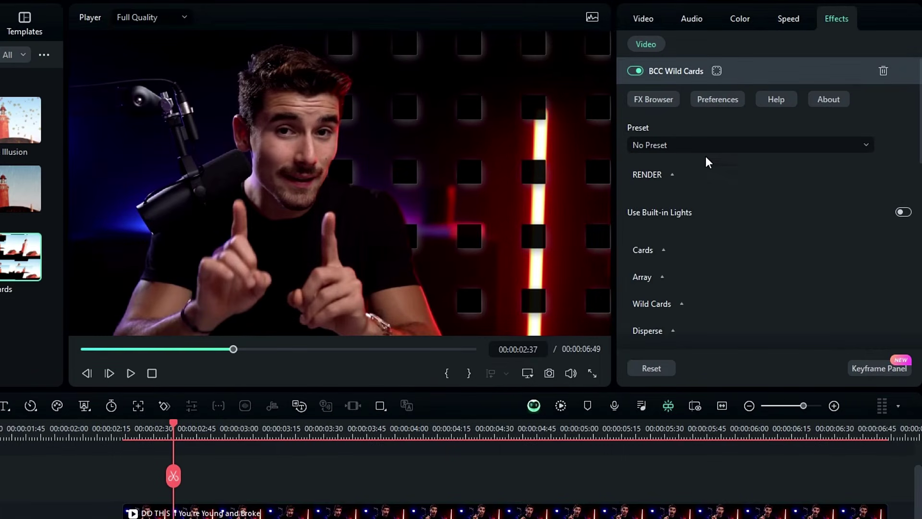
In the Wild Cards effect's array, set Num Cards X and Y to 1 and Global Scale to 1000.
{"action": "scroll", "coordinate": [701, 192], "scroll_direction": "down", "scroll_amount": 3}
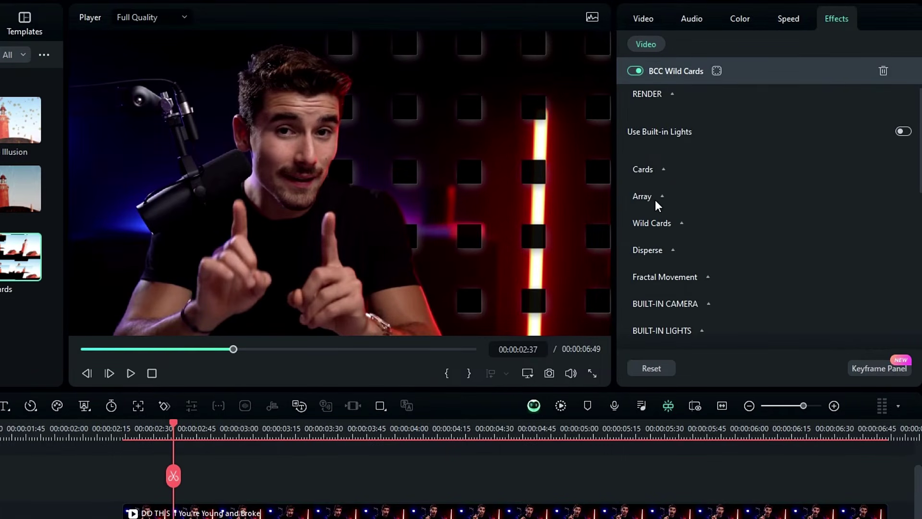
{"action": "left_click", "coordinate": [653, 198]}
{"action": "scroll", "coordinate": [670, 195], "scroll_direction": "down", "scroll_amount": 1}
{"action": "left_click_drag", "start_coordinate": [737, 240], "coordinate": [642, 242]}
{"action": "left_click_drag", "start_coordinate": [665, 285], "coordinate": [637, 284]}
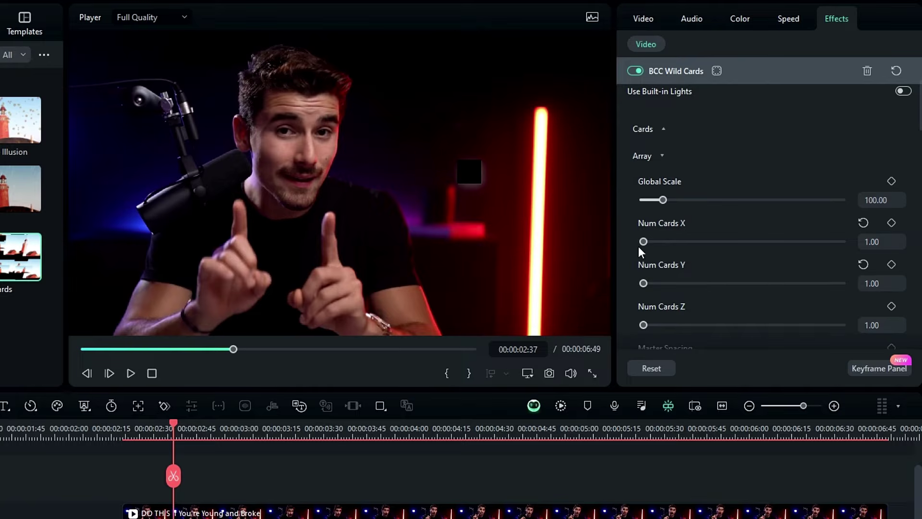
{"action": "left_click_drag", "start_coordinate": [673, 200], "coordinate": [855, 201]}
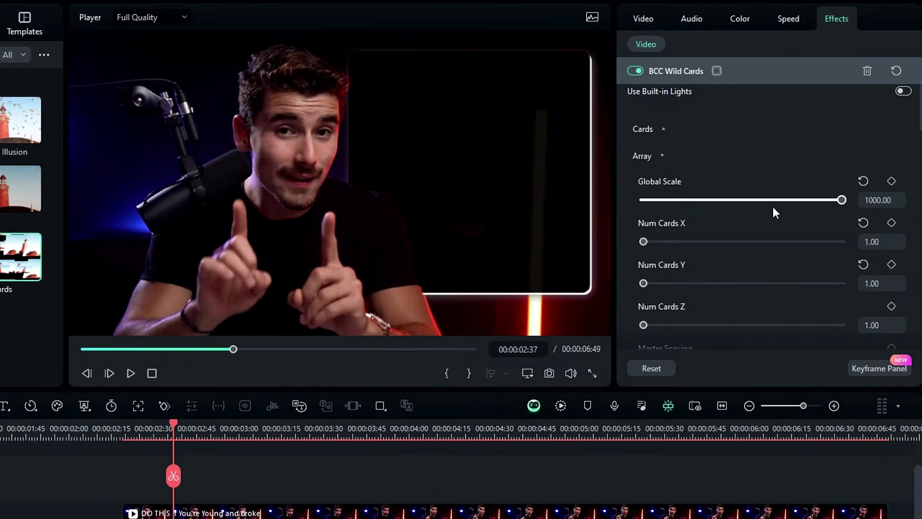
Choose One Card in the effect's Wild Cards settings and set Tumble to -10.
{"action": "left_click", "coordinate": [662, 156]}
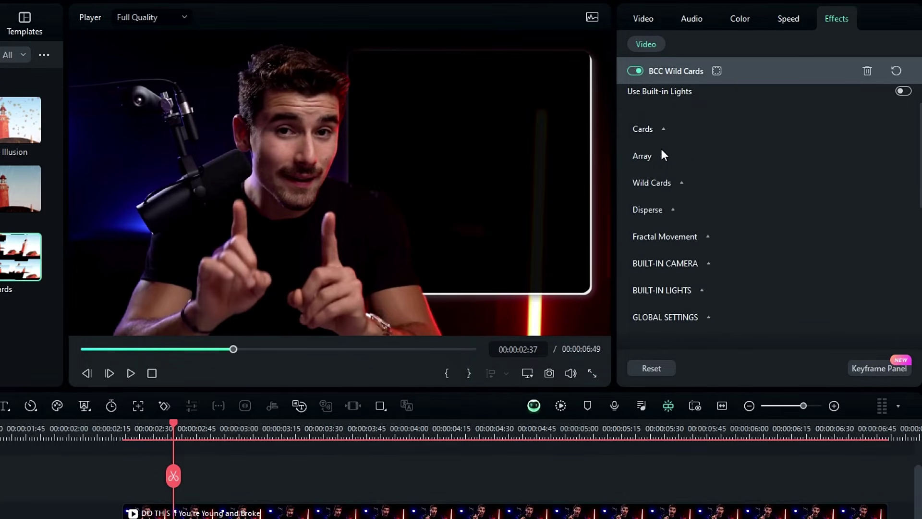
{"action": "left_click", "coordinate": [670, 182]}
{"action": "left_click", "coordinate": [692, 185]}
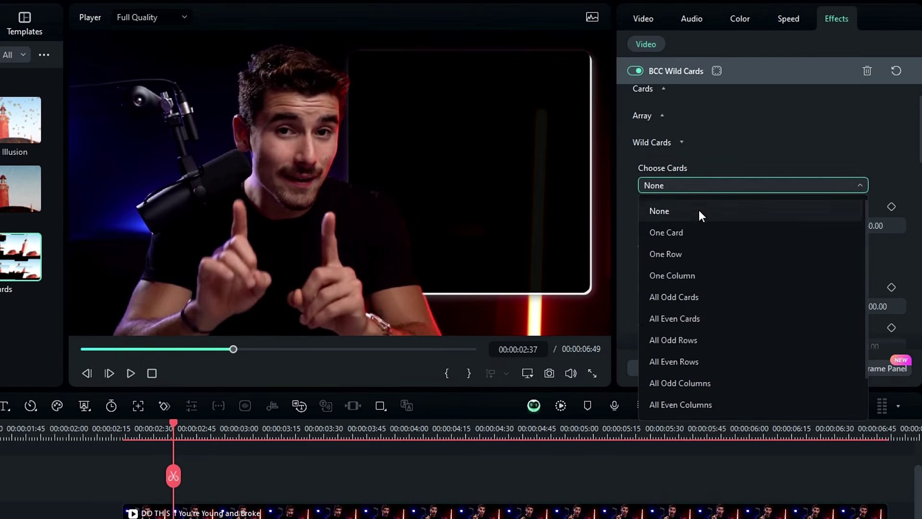
{"action": "left_click", "coordinate": [673, 235]}
{"action": "scroll", "coordinate": [754, 235], "scroll_direction": "down", "scroll_amount": 3}
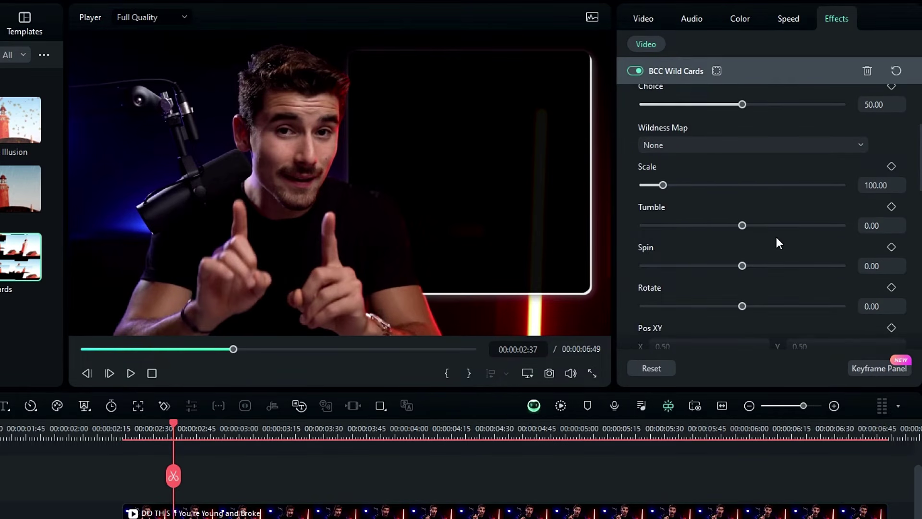
{"action": "scroll", "coordinate": [787, 217], "scroll_direction": "down", "scroll_amount": 1}
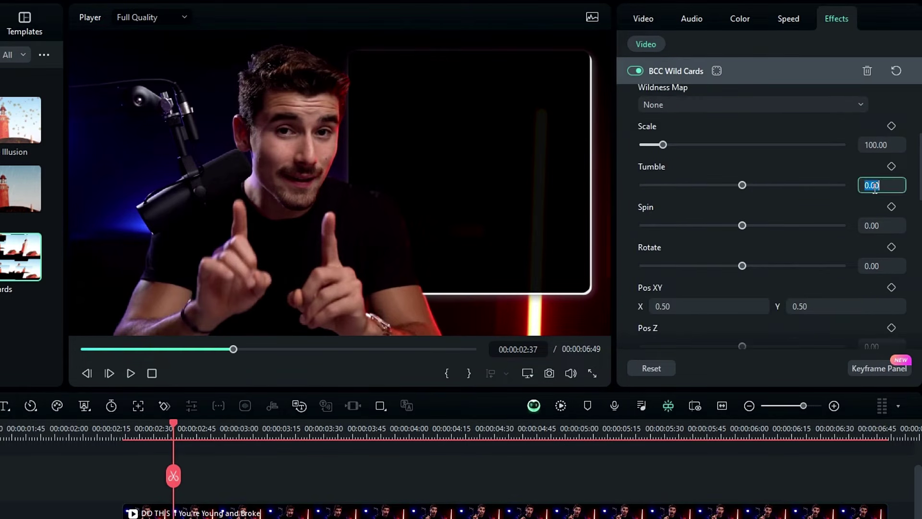
{"action": "type", "text": "10"}
{"action": "key", "text": "Return"}
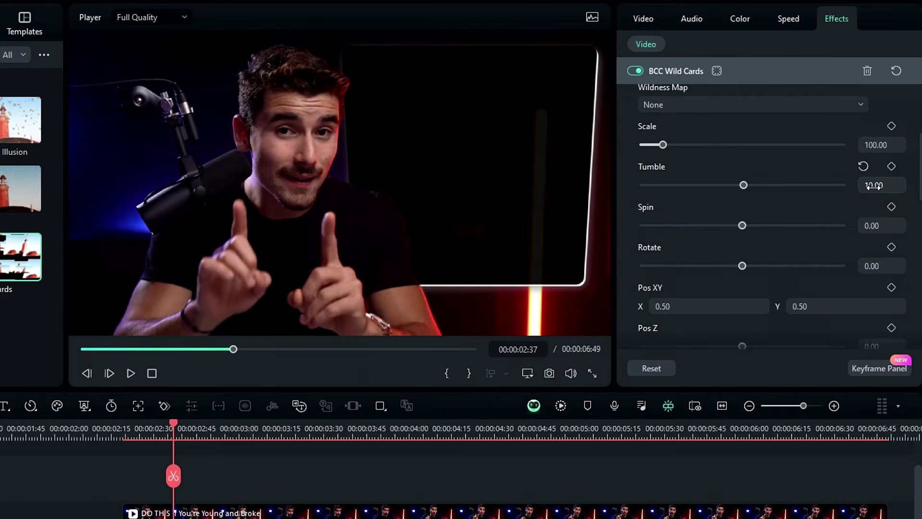
{"action": "type", "text": "-10"}
{"action": "key", "text": "Return"}
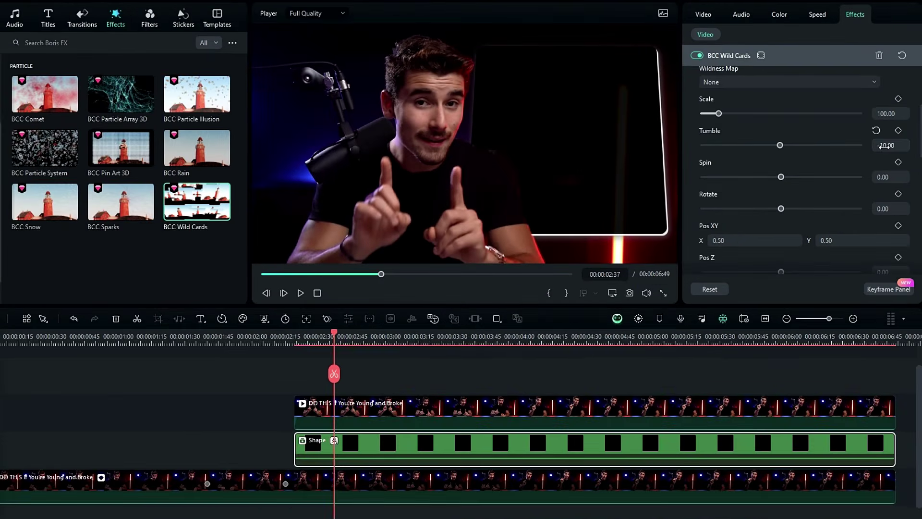
At the start of the Shape clip, set the Wild Cards Spin to -3 and add a Spin keyframe.
{"action": "key", "text": "Up"}
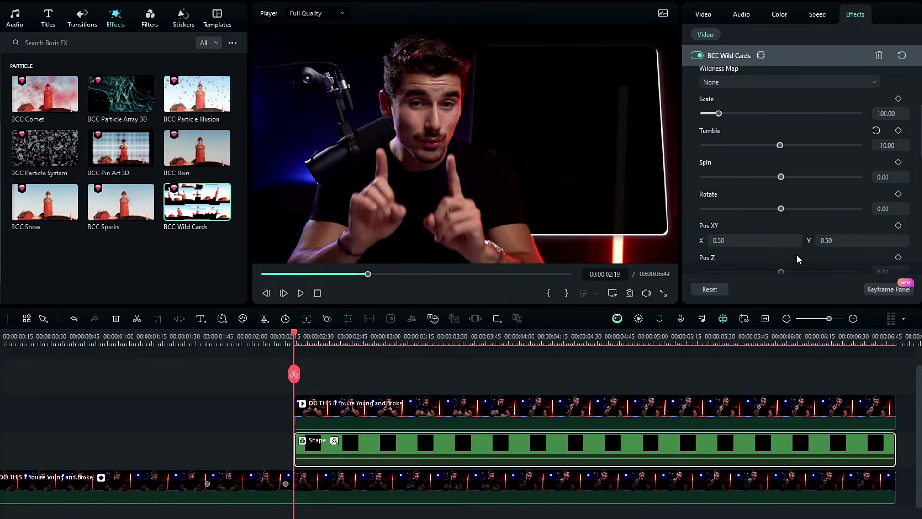
{"action": "left_click", "coordinate": [894, 178]}
{"action": "scroll", "coordinate": [894, 179], "scroll_direction": "down", "scroll_amount": 4}
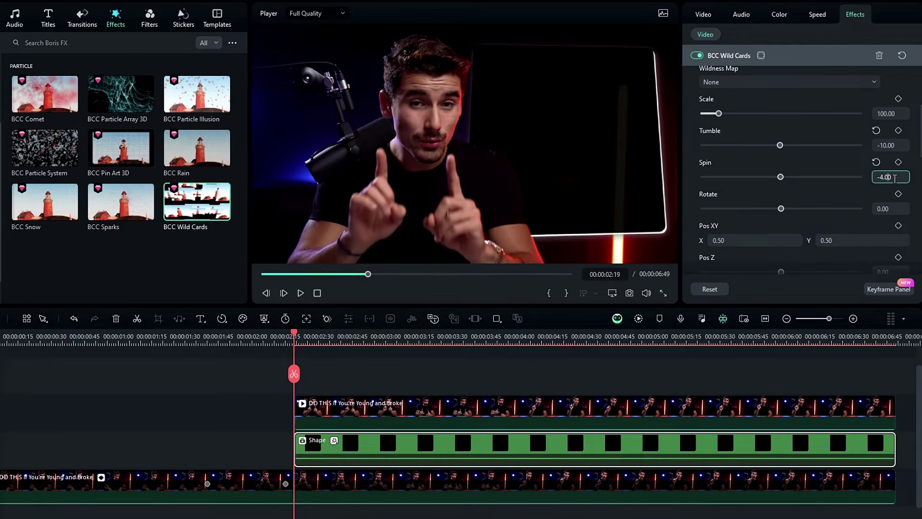
{"action": "left_click", "coordinate": [898, 163]}
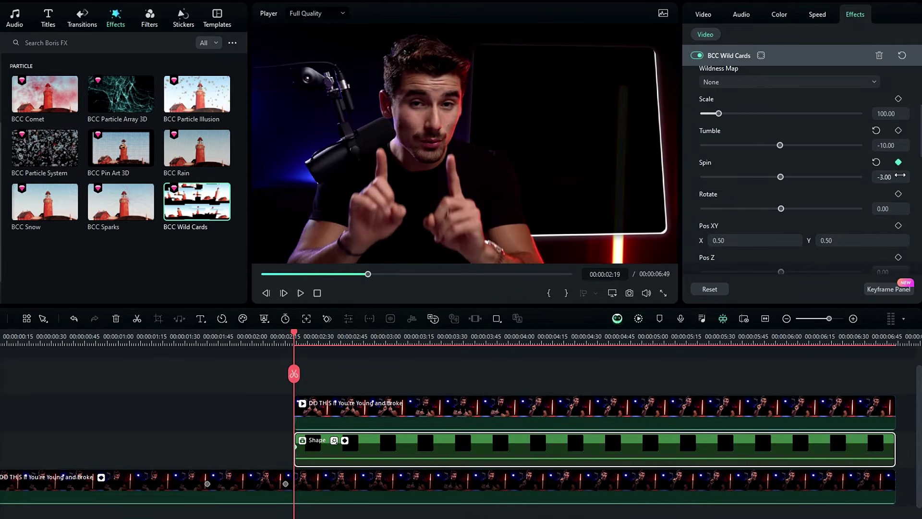
At the end of the Shape clip, keyframe the Wild Cards Spin at 15 and check the tilt animation.
{"action": "key", "text": "Down"}
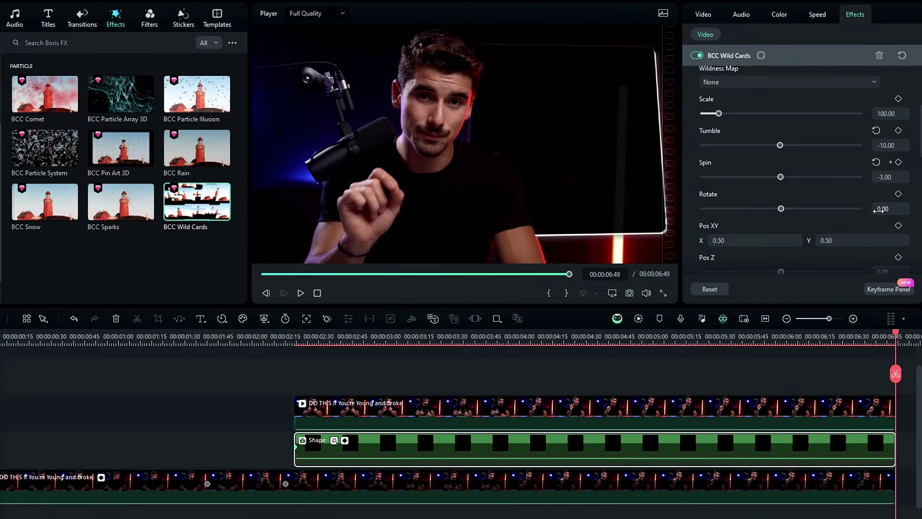
{"action": "left_click", "coordinate": [887, 174]}
{"action": "type", "text": "15"}
{"action": "key", "text": "Return"}
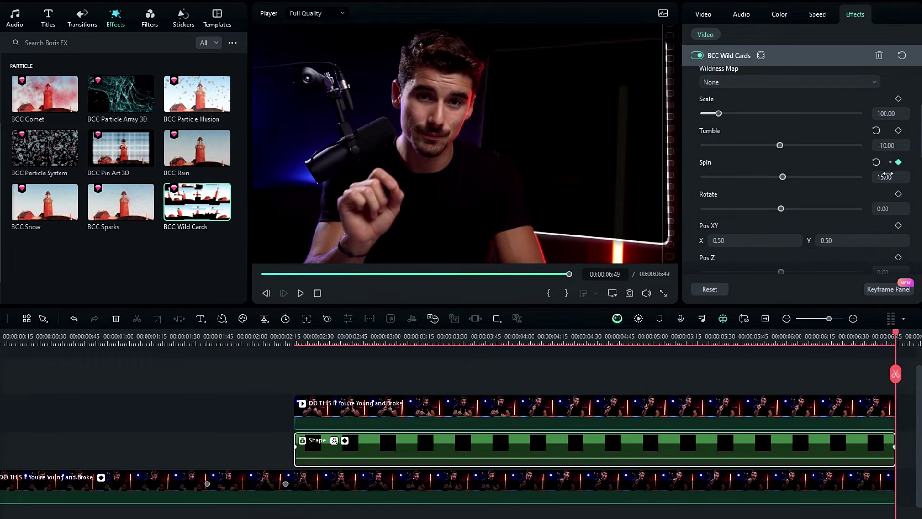
{"action": "left_click_drag", "start_coordinate": [540, 356], "coordinate": [361, 411]}
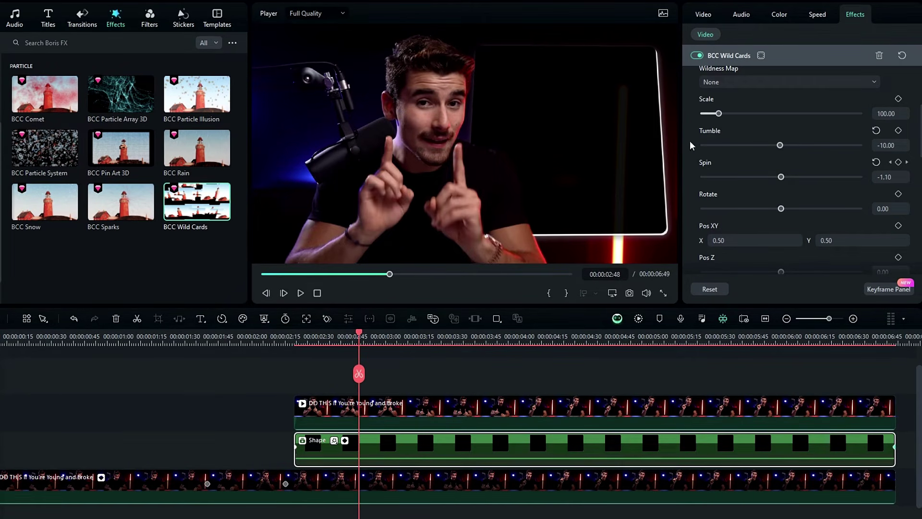
Keyframe the Shape clip's Position at 00:00:03:05, and at the clip's start lower the panel out of frame to Y -972.
{"action": "left_click", "coordinate": [696, 19]}
{"action": "left_click_drag", "start_coordinate": [398, 356], "coordinate": [397, 356]}
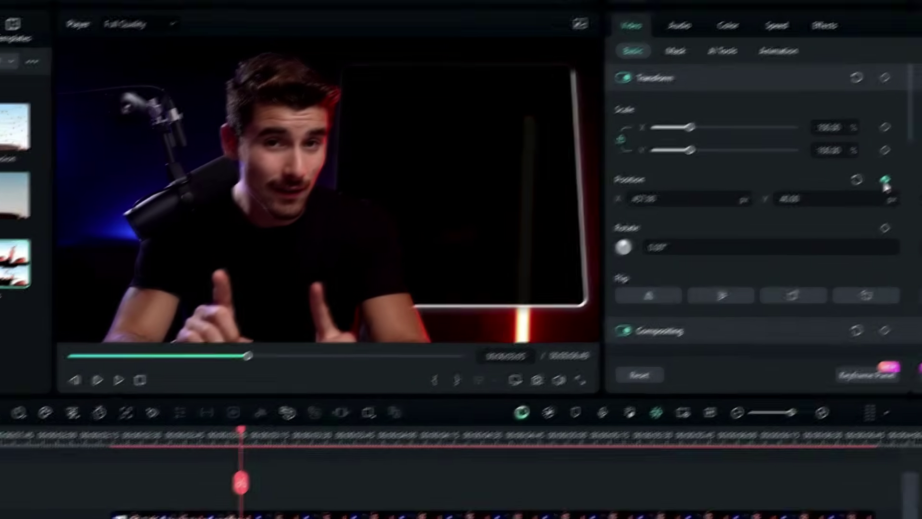
{"action": "left_click", "coordinate": [902, 136]}
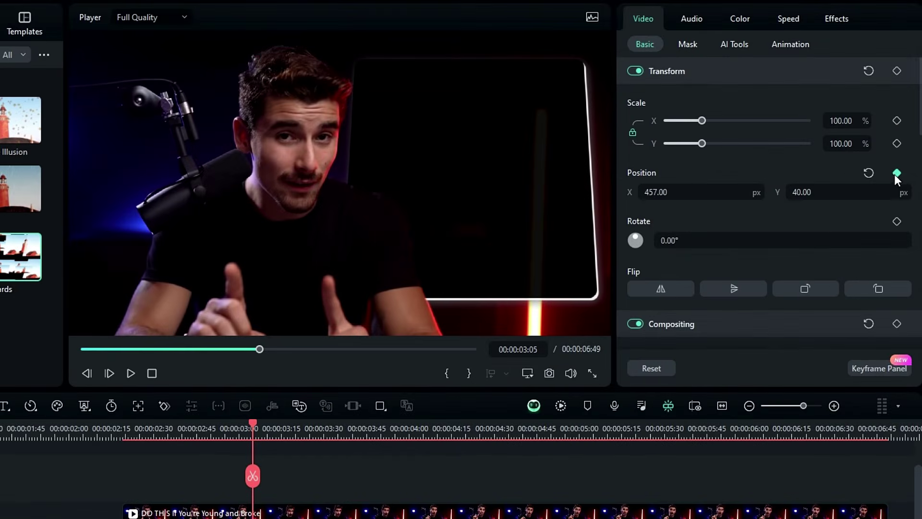
{"action": "left_click_drag", "start_coordinate": [351, 339], "coordinate": [294, 339]}
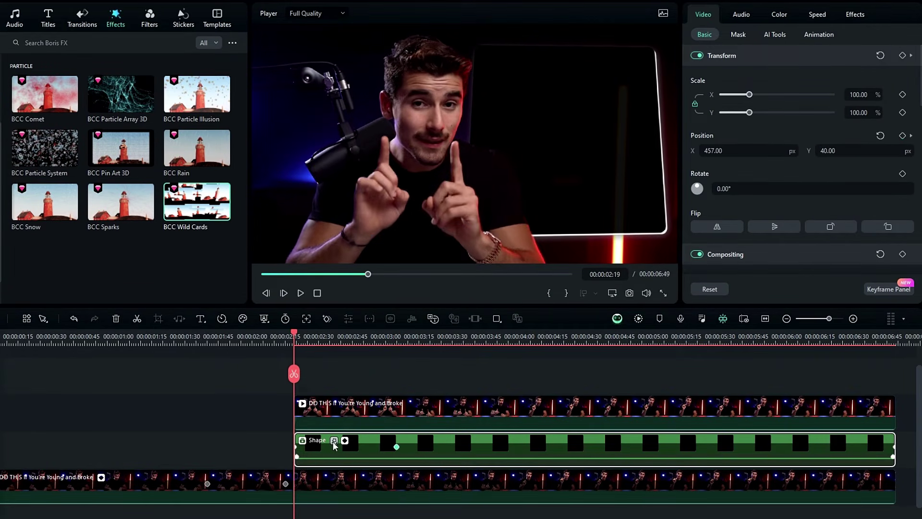
{"action": "left_click_drag", "start_coordinate": [838, 154], "coordinate": [384, 154]}
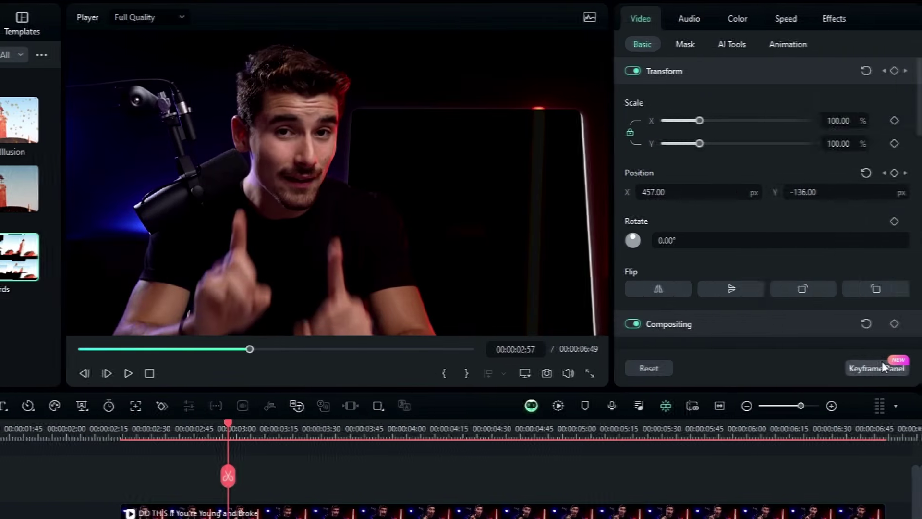
Set the Shape clip's ending Position keyframe to Curve, shift it slightly forward in time, and play back the panel's rise.
{"action": "left_click", "coordinate": [888, 289]}
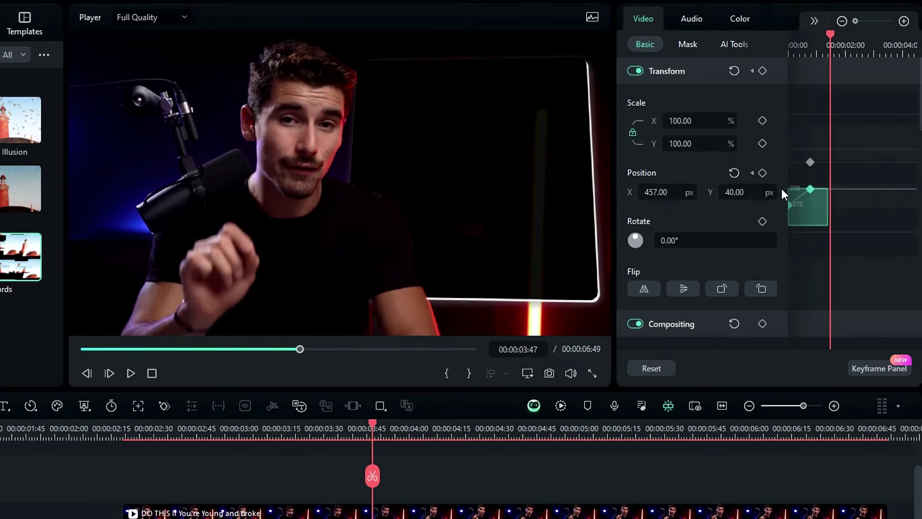
{"action": "right_click", "coordinate": [811, 190]}
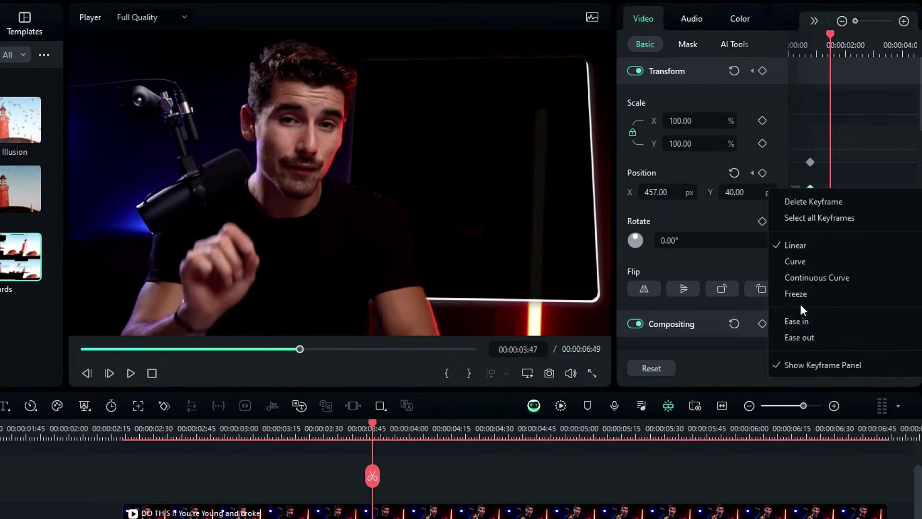
{"action": "left_click", "coordinate": [799, 266]}
{"action": "left_click", "coordinate": [239, 337]}
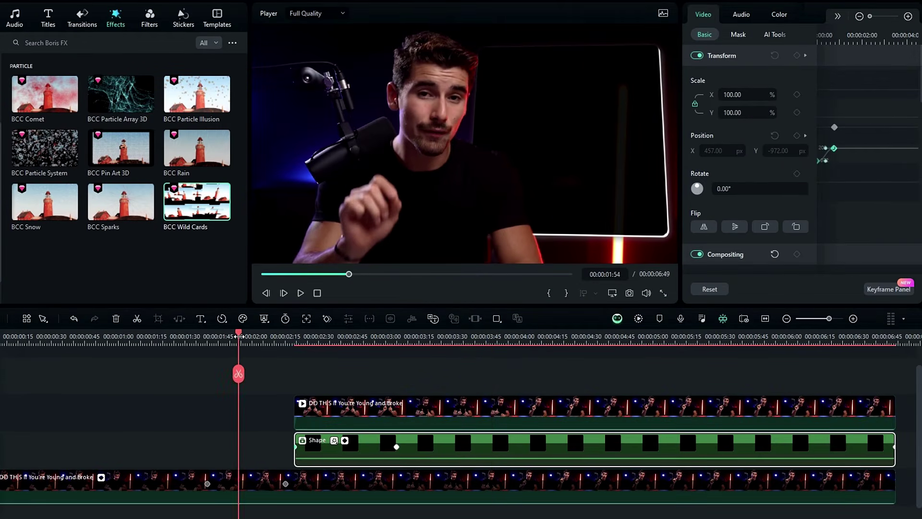
{"action": "key", "text": "space"}
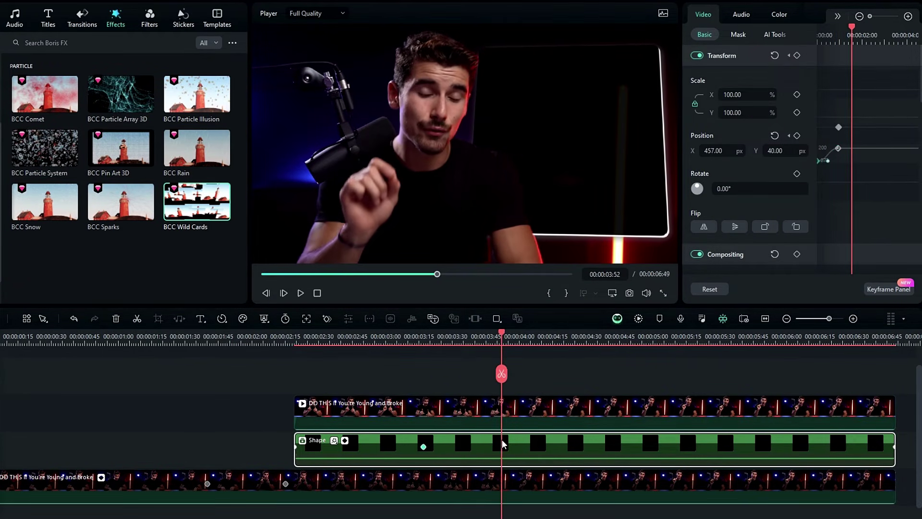
{"action": "left_click_drag", "start_coordinate": [501, 443], "coordinate": [468, 428]}
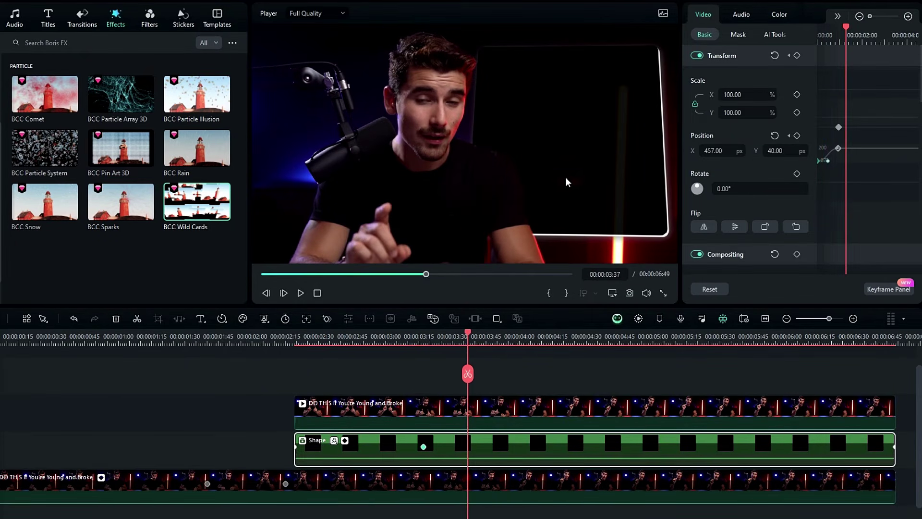
Apply the Mild effect from the Shake category of Video Effects to the Shape clip.
{"action": "scroll", "coordinate": [45, 92], "scroll_direction": "up", "scroll_amount": 5}
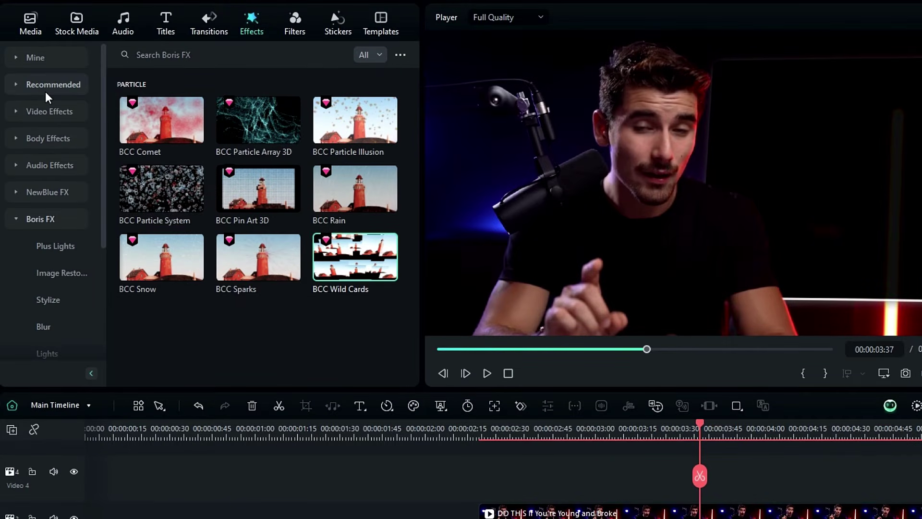
{"action": "left_click", "coordinate": [47, 115]}
{"action": "left_click", "coordinate": [59, 167]}
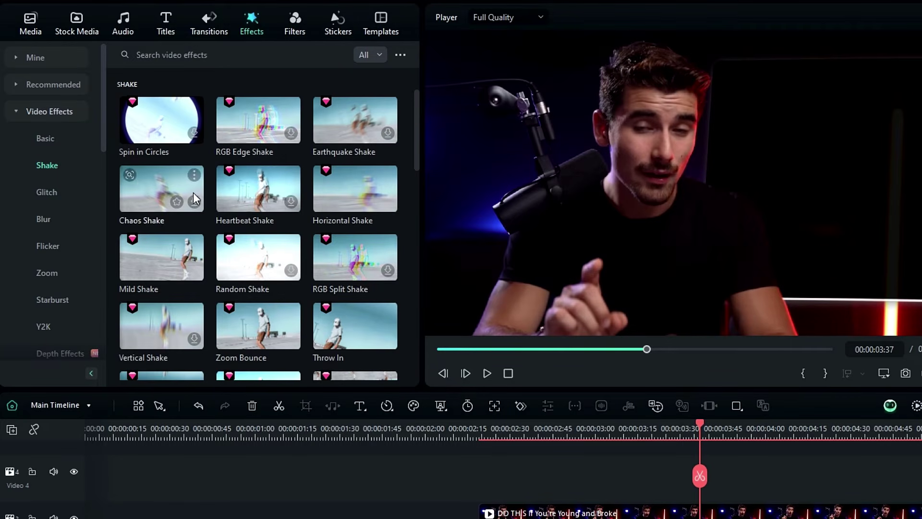
{"action": "scroll", "coordinate": [222, 212], "scroll_direction": "down", "scroll_amount": 6}
{"action": "left_click_drag", "start_coordinate": [350, 203], "coordinate": [351, 435]}
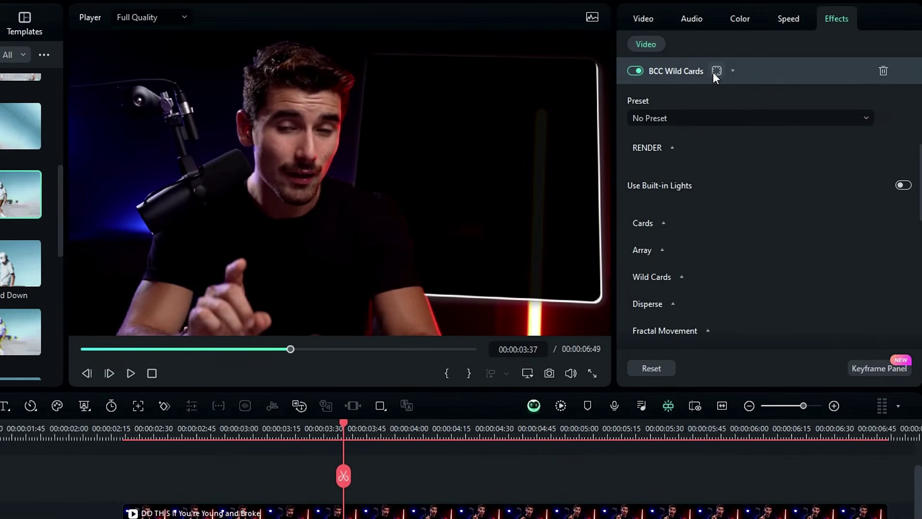
Turn off RGB Separate in the Shape clip's Mild shake effect.
{"action": "left_click", "coordinate": [713, 73]}
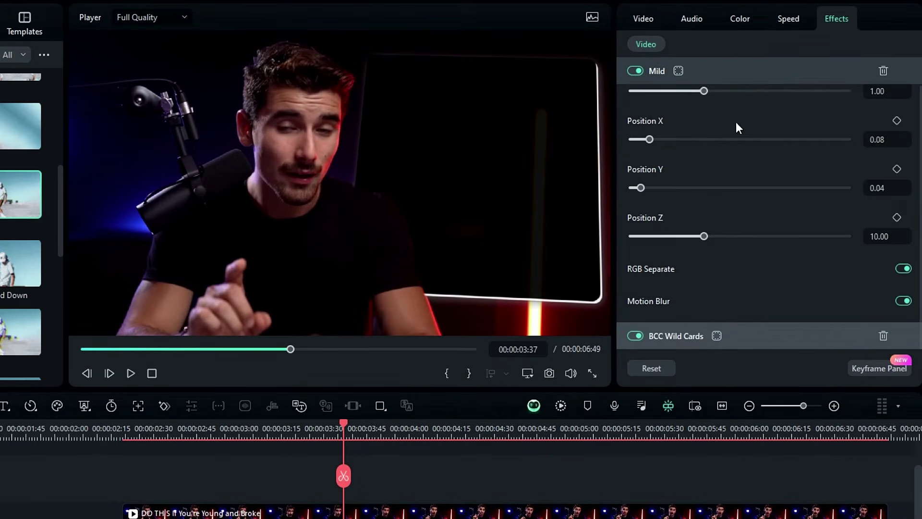
{"action": "scroll", "coordinate": [816, 144], "scroll_direction": "up", "scroll_amount": 1}
{"action": "left_click", "coordinate": [902, 300]}
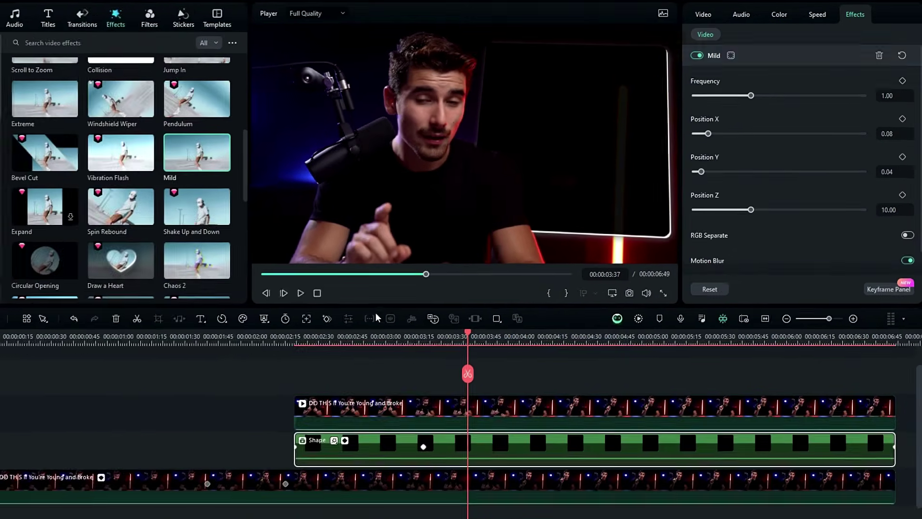
Preview the shake, open the Shape compound clip, and place the Misty Grey solid color on the track beneath the black panel.
{"action": "left_click_drag", "start_coordinate": [345, 333], "coordinate": [475, 358]}
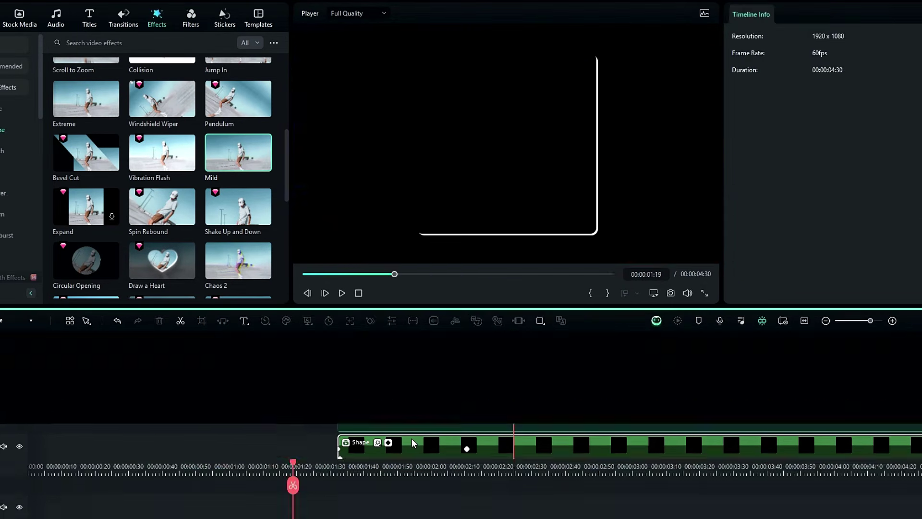
{"action": "left_click_drag", "start_coordinate": [265, 456], "coordinate": [253, 445]}
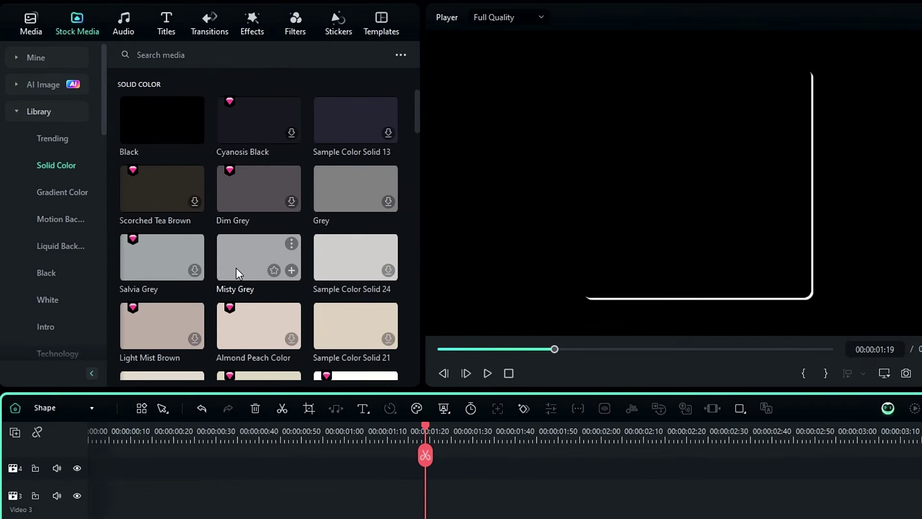
{"action": "left_click_drag", "start_coordinate": [235, 267], "coordinate": [75, 432]}
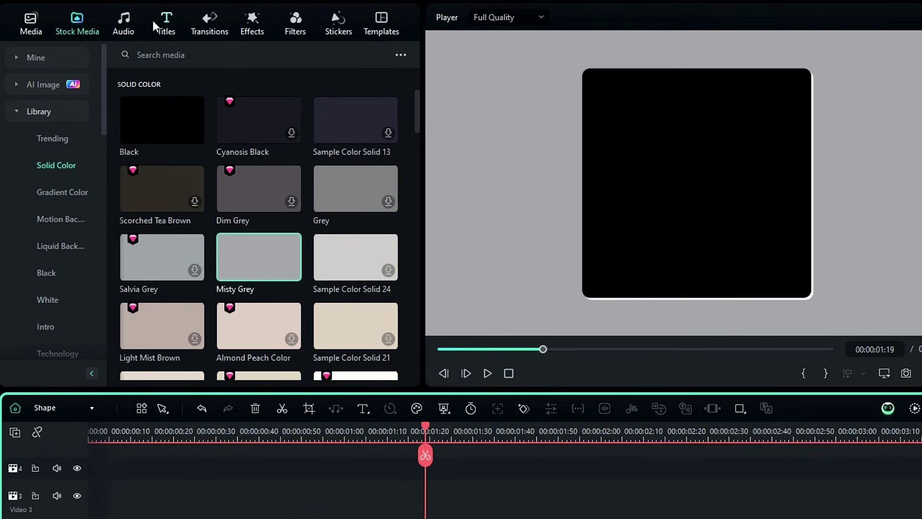
Add the Default Title from the trending titles on the track above the Black clip, starting at the timeline's beginning.
{"action": "left_click", "coordinate": [90, 18]}
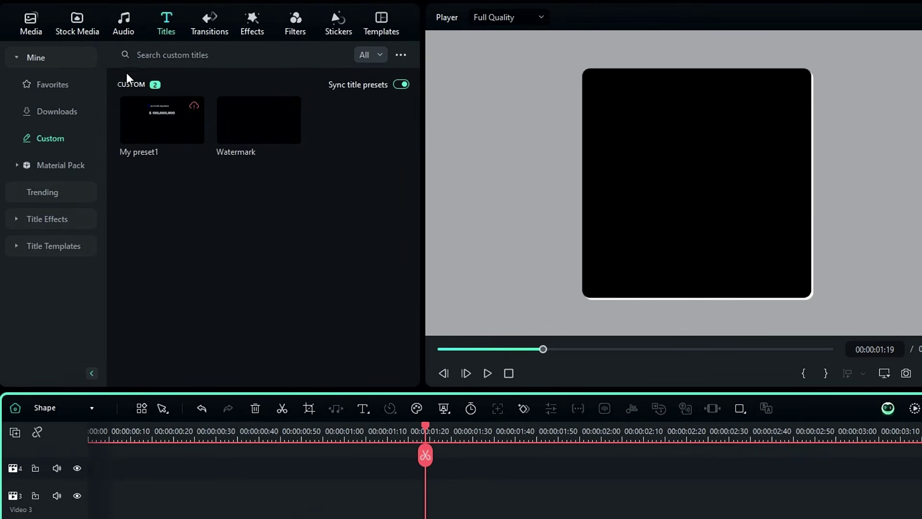
{"action": "left_click", "coordinate": [62, 187]}
{"action": "left_click_drag", "start_coordinate": [148, 220], "coordinate": [92, 496]}
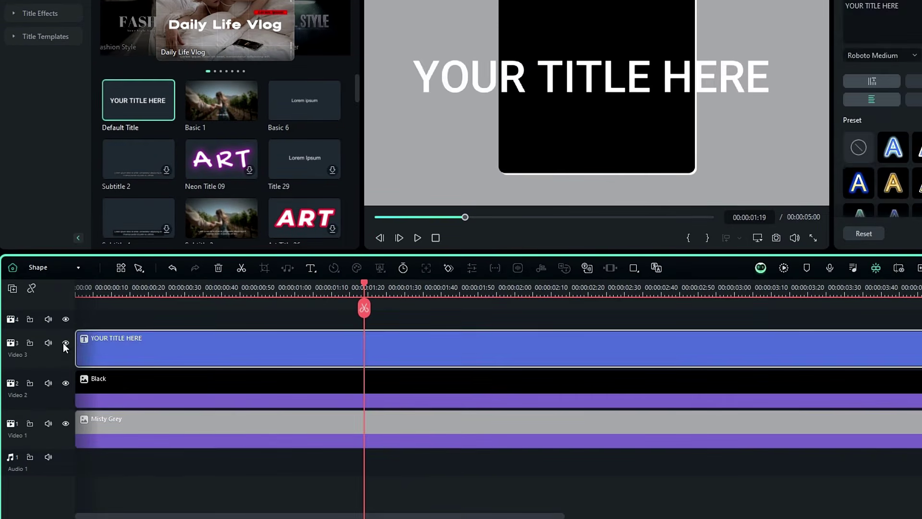
Trim the title and Misty Grey clips to the Black clip's end at 00:00:04:30 and fit the timeline to view.
{"action": "key", "text": "Down"}
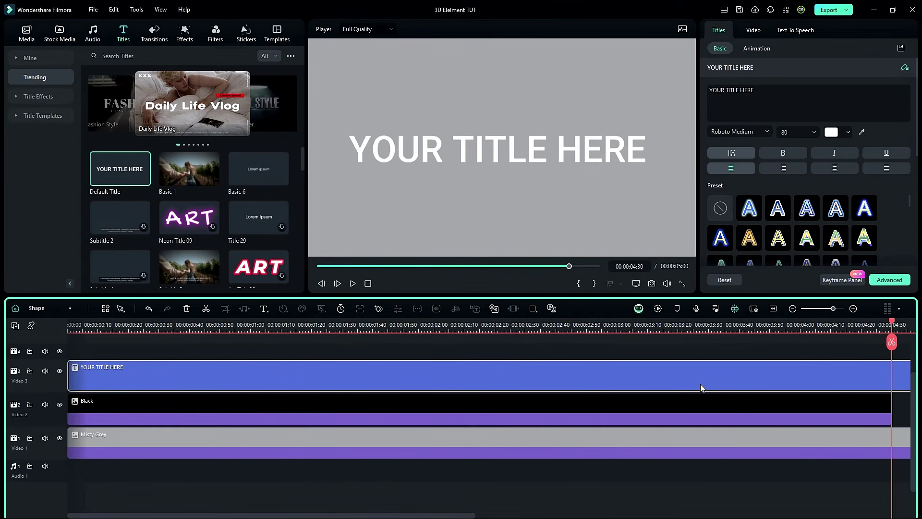
{"action": "left_click", "coordinate": [892, 344]}
{"action": "left_click_drag", "start_coordinate": [903, 472], "coordinate": [910, 356]}
{"action": "key", "text": "Delete"}
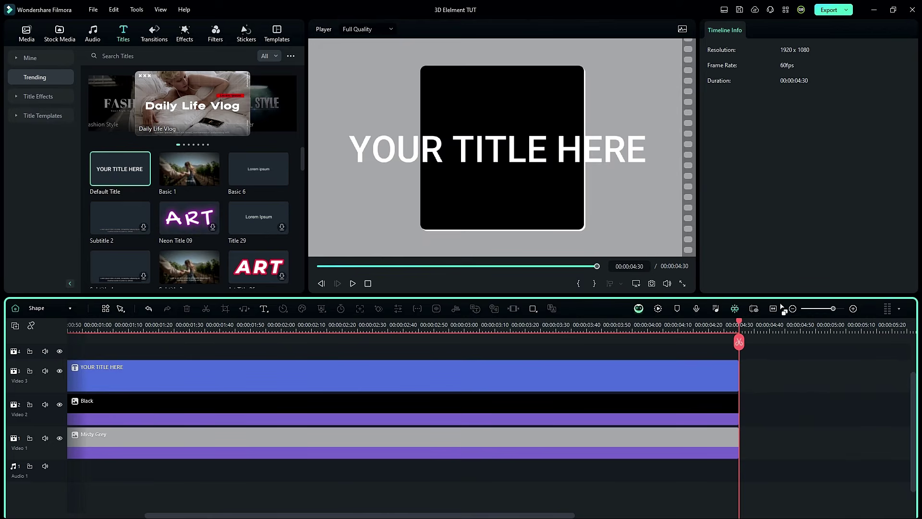
{"action": "left_click", "coordinate": [774, 308]}
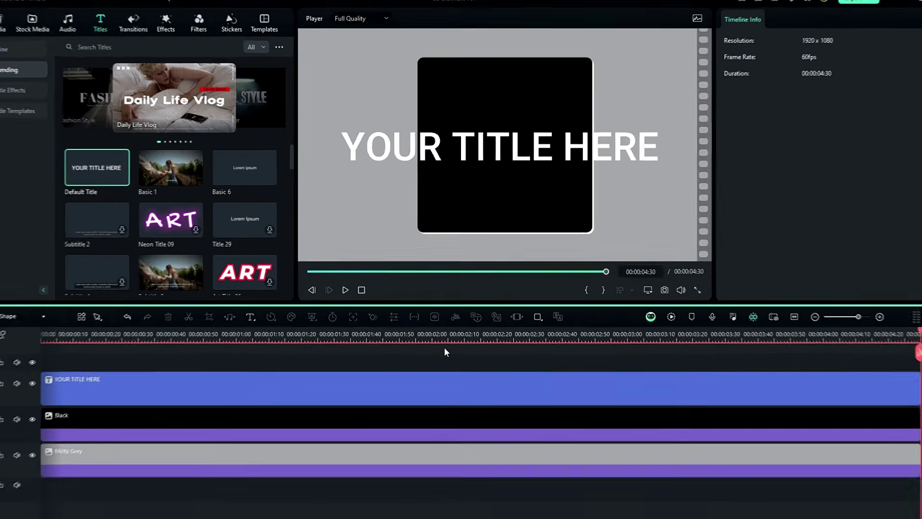
Open the title in a maximized Advanced Text Edit window and replace its text with "$".
{"action": "scroll", "coordinate": [461, 347], "scroll_direction": "up", "scroll_amount": 2}
{"action": "left_click", "coordinate": [378, 385]}
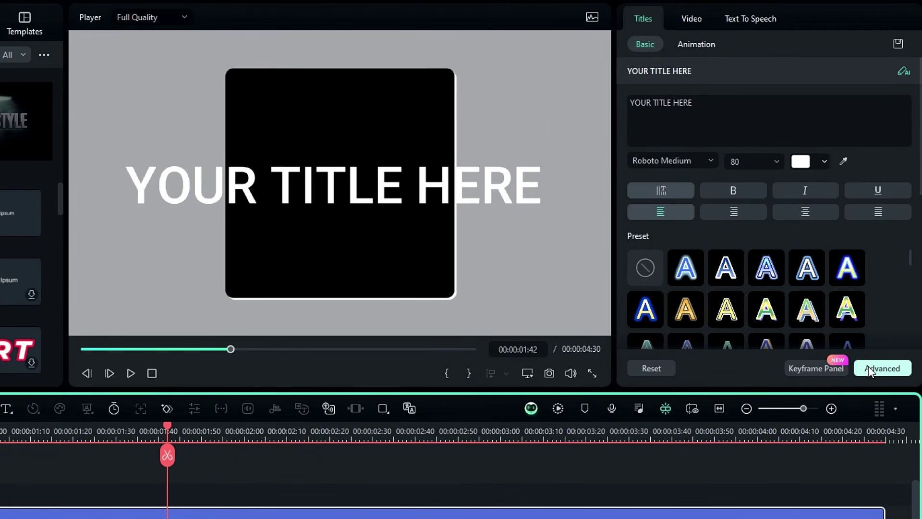
{"action": "left_click", "coordinate": [869, 366]}
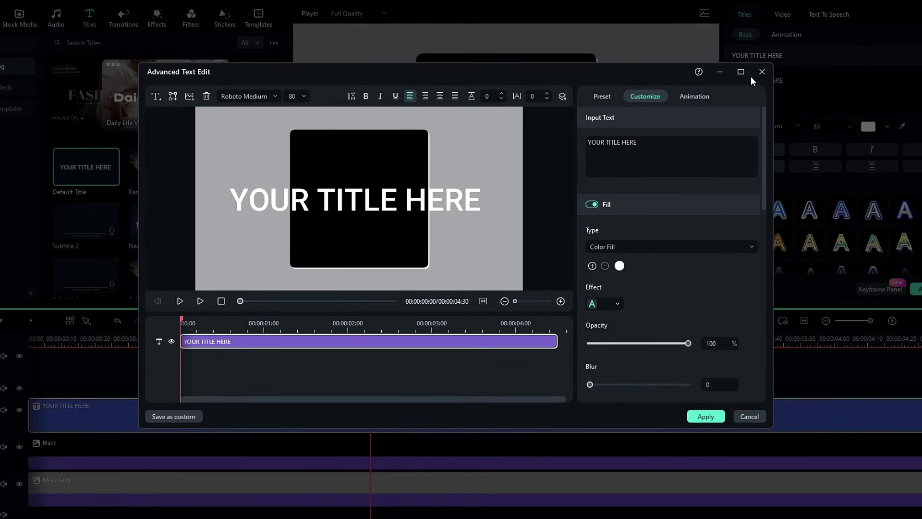
{"action": "left_click", "coordinate": [740, 71]}
{"action": "left_click_drag", "start_coordinate": [742, 70], "coordinate": [675, 59]}
{"action": "type", "text": "$"}
Format the $ in Montserrat ExtraBold with a blue fill, and shrink it into the black panel's upper-left corner.
{"action": "left_click", "coordinate": [98, 31]}
{"action": "type", "text": "mont"}
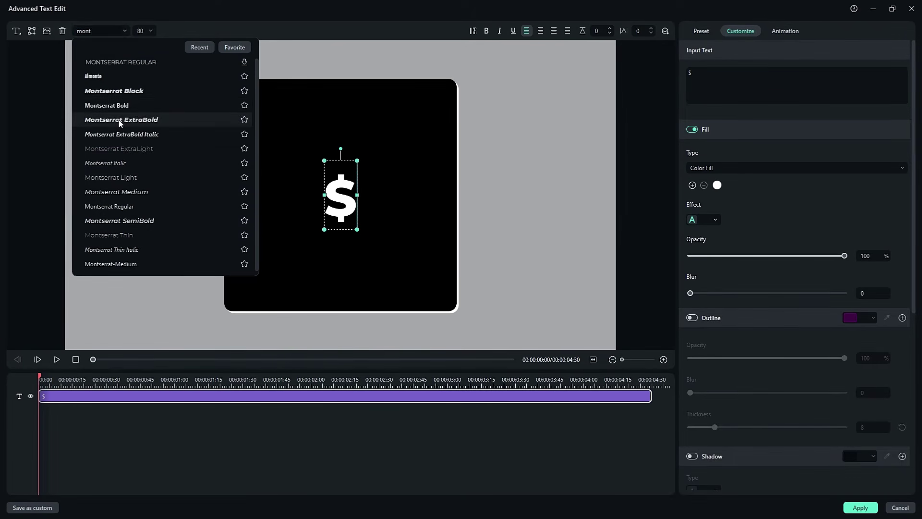
{"action": "left_click", "coordinate": [120, 123]}
{"action": "left_click", "coordinate": [717, 185]}
{"action": "left_click", "coordinate": [772, 212]}
{"action": "left_click_drag", "start_coordinate": [357, 229], "coordinate": [420, 194]}
Add a second text reading "ACCOUNT BALANCE" in Montserrat ExtraBold at size 80.
{"action": "left_click", "coordinate": [15, 30]}
{"action": "type", "text": "80"}
{"action": "left_click", "coordinate": [254, 102]}
{"action": "left_click_drag", "start_coordinate": [716, 72], "coordinate": [689, 71]}
{"action": "type", "text": "ACCOUNT"}
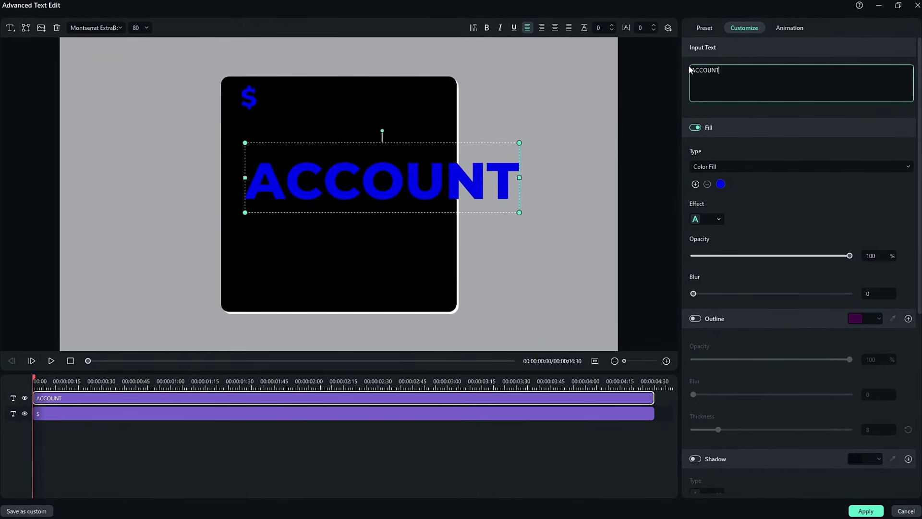
{"action": "type", "text": " BALANCE"}
Fill the ACCOUNT BALANCE text with white and shrink it into place beside the blue $.
{"action": "left_click", "coordinate": [721, 184]}
{"action": "left_click", "coordinate": [727, 199]}
{"action": "left_click_drag", "start_coordinate": [660, 213], "coordinate": [401, 92]}
Nudge the blue $ so that it lines up with the ACCOUNT BALANCE heading.
{"action": "left_click", "coordinate": [248, 98]}
{"action": "left_click_drag", "start_coordinate": [251, 102], "coordinate": [250, 102]}
{"action": "left_click_drag", "start_coordinate": [286, 97], "coordinate": [250, 110]}
{"action": "left_click", "coordinate": [247, 100]}
{"action": "left_click_drag", "start_coordinate": [242, 95], "coordinate": [241, 94]}
Add a third text reading "$ 100,000,000" in white Montserrat ExtraBold at size 80.
{"action": "left_click", "coordinate": [90, 58]}
{"action": "left_click", "coordinate": [1, 21]}
{"action": "left_click", "coordinate": [18, 40]}
{"action": "left_click_drag", "start_coordinate": [337, 193], "coordinate": [330, 165]}
{"action": "double_click", "coordinate": [127, 20]}
{"action": "type", "text": "80"}
{"action": "left_click_drag", "start_coordinate": [734, 65], "coordinate": [686, 66]}
{"action": "type", "text": "$ 100,000"}
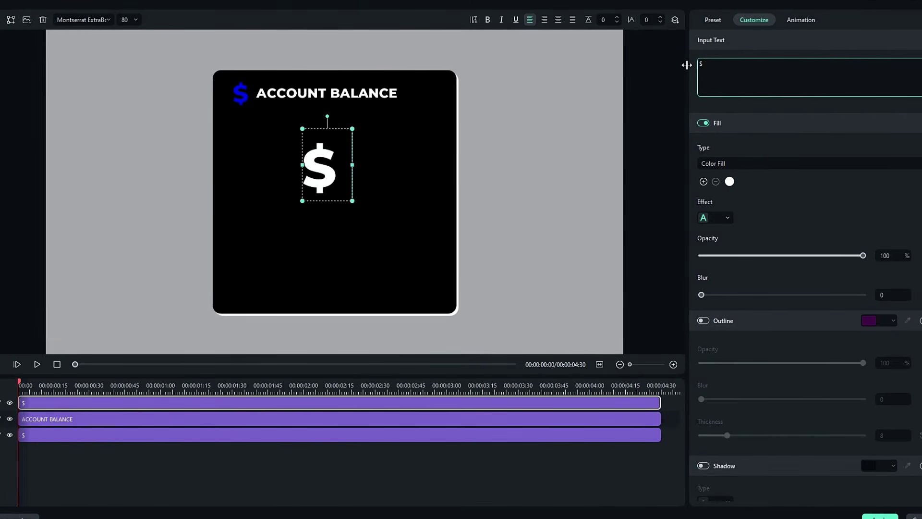
{"action": "type", "text": ",000"}
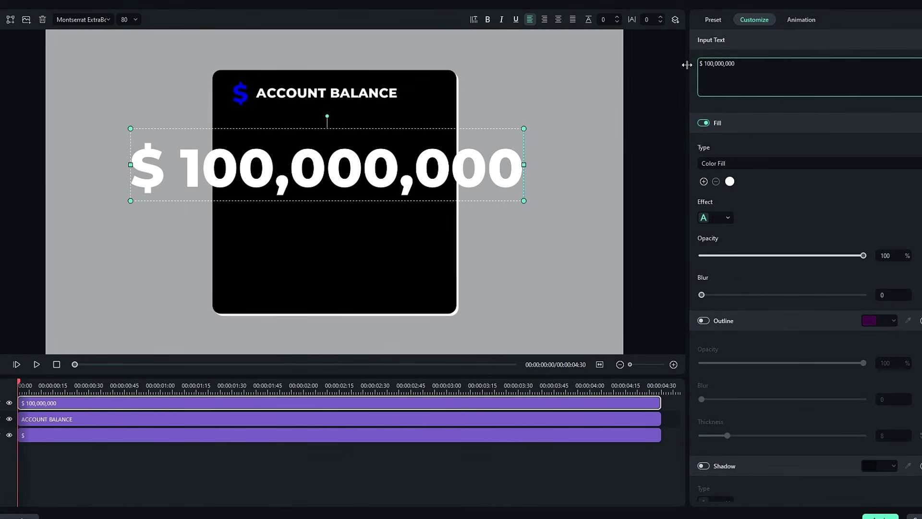
Shrink the $ 100,000,000 text to fit the black panel and place it below the ACCOUNT BALANCE heading.
{"action": "left_click_drag", "start_coordinate": [525, 201], "coordinate": [429, 183]}
{"action": "left_click_drag", "start_coordinate": [315, 165], "coordinate": [322, 155]}
{"action": "left_click", "coordinate": [247, 99]}
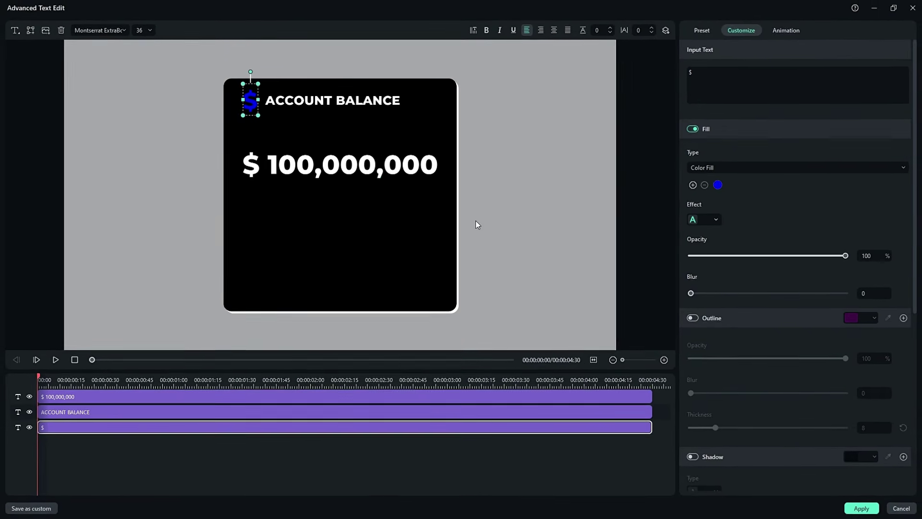
Apply the text edits, add the Blue solid colour clip above the title clip, and enlarge the timeline tracks.
{"action": "left_click", "coordinate": [867, 512]}
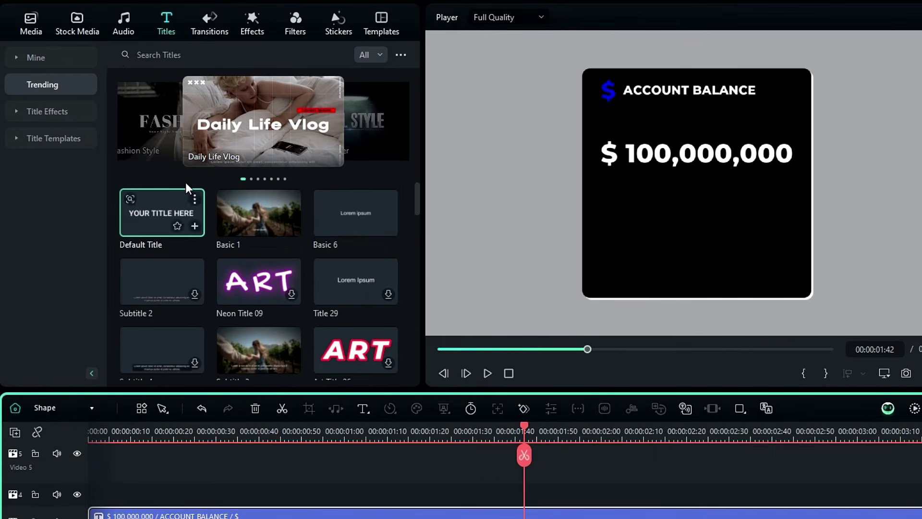
{"action": "left_click", "coordinate": [33, 19]}
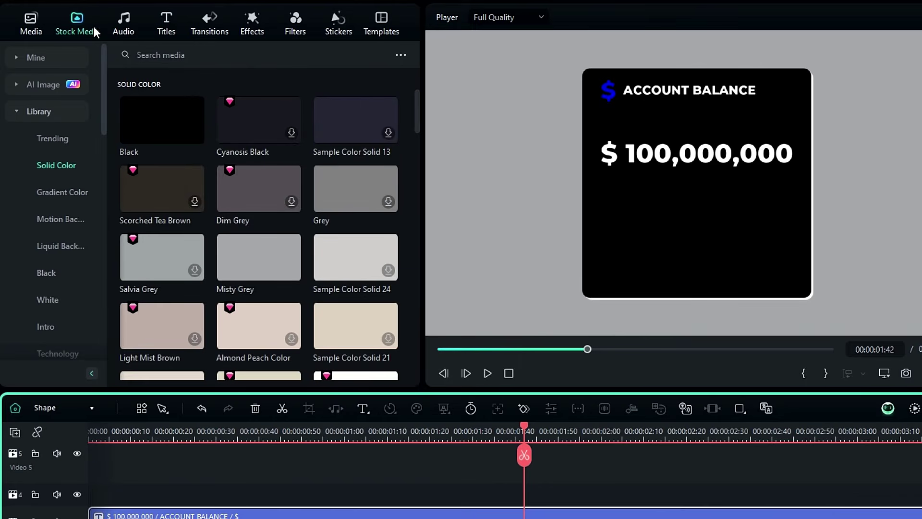
{"action": "scroll", "coordinate": [269, 225], "scroll_direction": "down", "scroll_amount": 5}
{"action": "left_click_drag", "start_coordinate": [370, 267], "coordinate": [84, 497]}
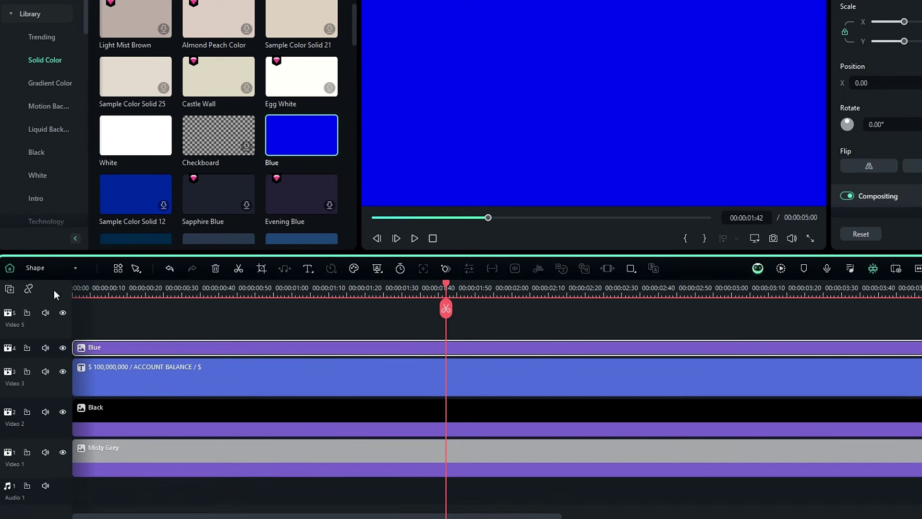
{"action": "left_click", "coordinate": [9, 289]}
{"action": "left_click", "coordinate": [200, 410]}
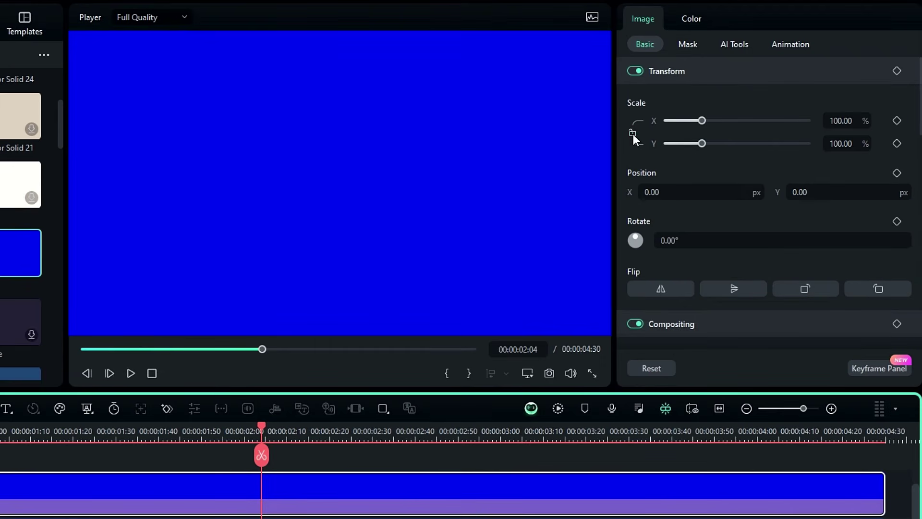
Unlink the blue clip's scale and form a thin divider under the heading: scale X 36.71%, Y 1%, position Y 263 px.
{"action": "left_click", "coordinate": [633, 134]}
{"action": "left_click_drag", "start_coordinate": [701, 143], "coordinate": [668, 144]}
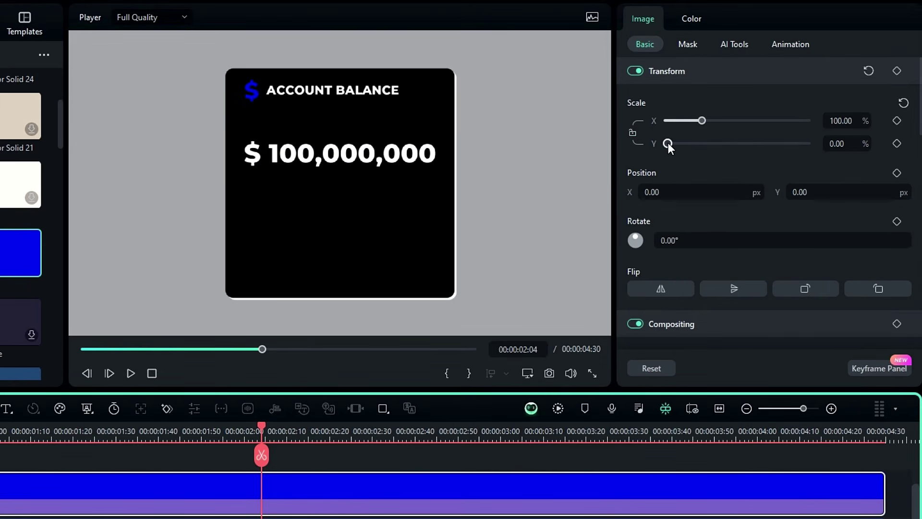
{"action": "left_click_drag", "start_coordinate": [841, 147], "coordinate": [841, 144]}
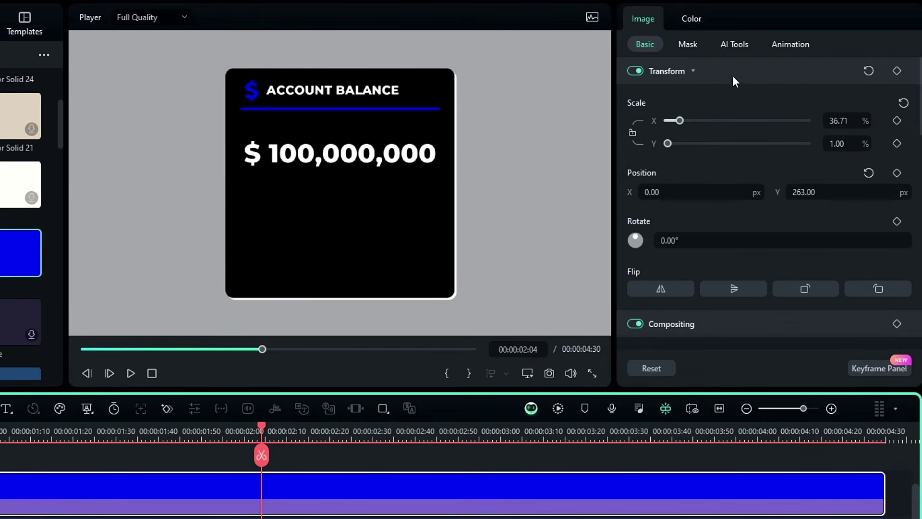
Apply a mask to the blue divider line with width 83% and blur strength 100% to fade its ends.
{"action": "left_click", "coordinate": [688, 45]}
{"action": "left_click", "coordinate": [892, 90]}
{"action": "scroll", "coordinate": [754, 274], "scroll_direction": "down", "scroll_amount": 2}
{"action": "left_click", "coordinate": [748, 247]}
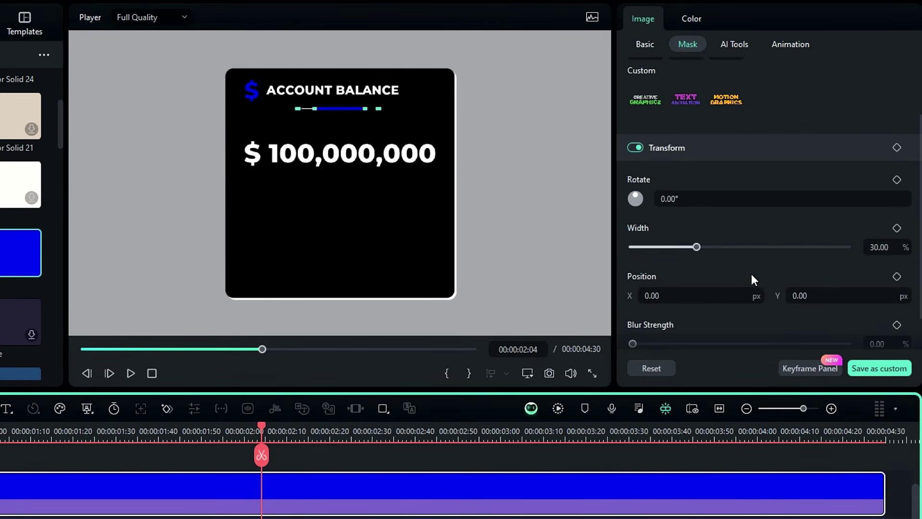
{"action": "scroll", "coordinate": [833, 262], "scroll_direction": "down", "scroll_amount": 1}
{"action": "left_click", "coordinate": [658, 301]}
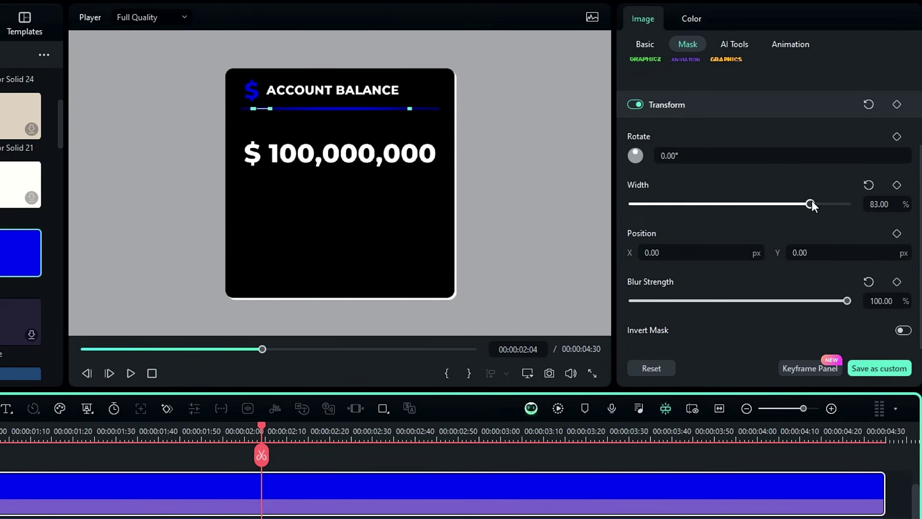
Reopen the title in the advanced text editor, raise the $ 100,000,000 text slightly and nudge the ACCOUNT BALANCE heading down.
{"action": "left_click", "coordinate": [331, 62]}
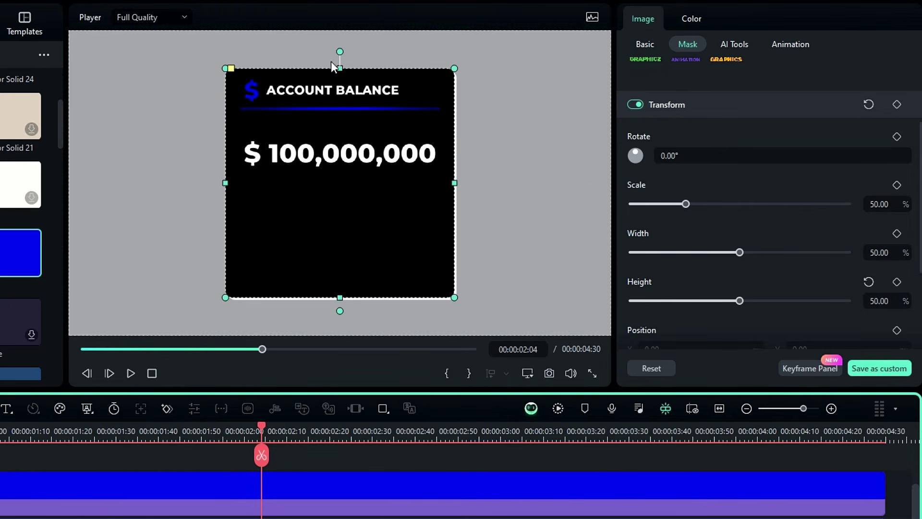
{"action": "double_click", "coordinate": [397, 159]}
{"action": "left_click_drag", "start_coordinate": [344, 171], "coordinate": [344, 164]}
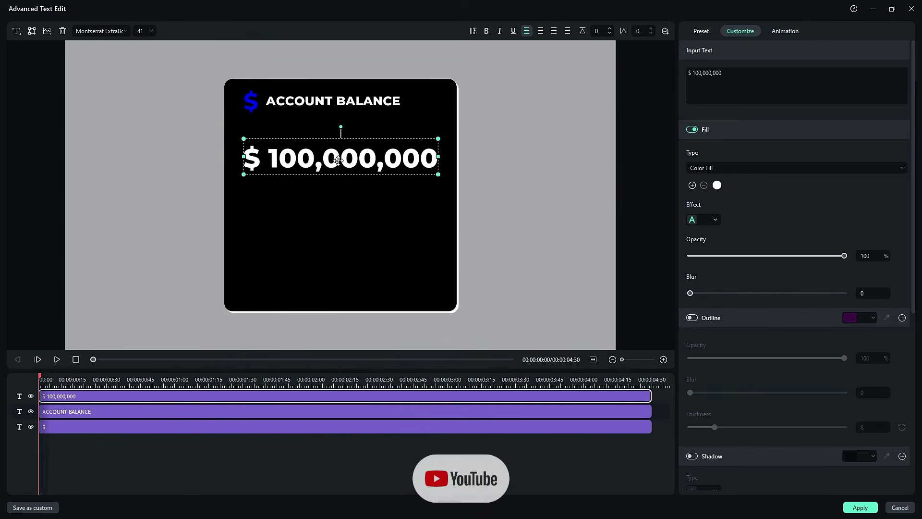
{"action": "left_click", "coordinate": [332, 101]}
Try entrance animations on the blue $ and apply Up Insert to it.
{"action": "left_click", "coordinate": [255, 102]}
{"action": "left_click", "coordinate": [785, 30]}
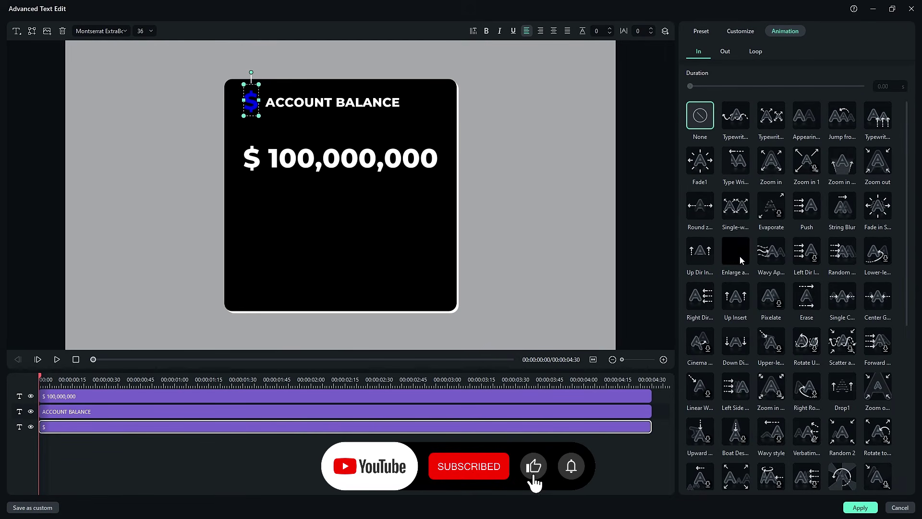
{"action": "left_click", "coordinate": [760, 114]}
{"action": "left_click", "coordinate": [703, 164]}
{"action": "scroll", "coordinate": [715, 216], "scroll_direction": "down", "scroll_amount": 1}
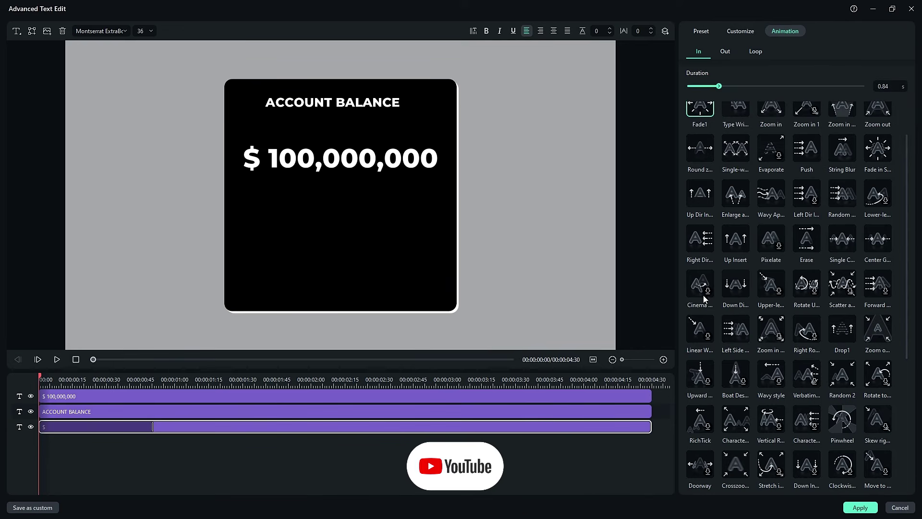
{"action": "left_click", "coordinate": [728, 290]}
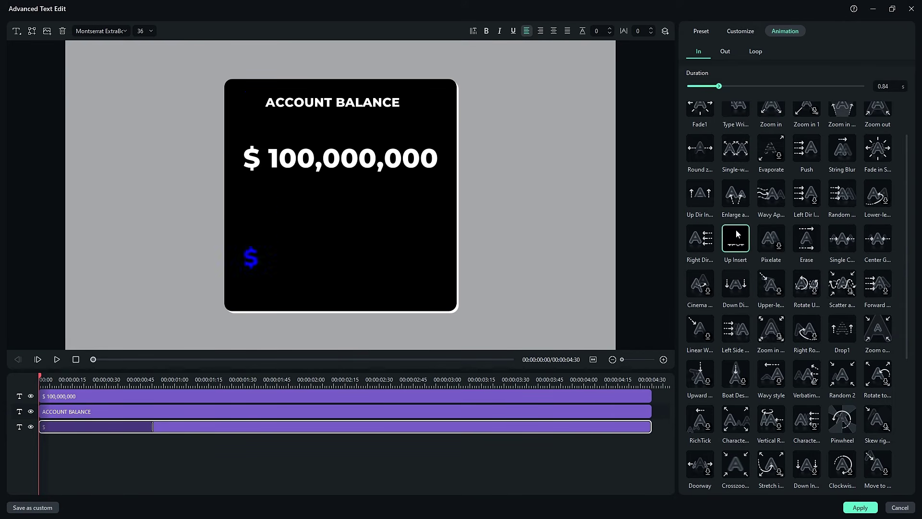
Apply the letter-by-letter Enlarge entrance animation to the ACCOUNT BALANCE heading and to the $ 100,000,000 text.
{"action": "left_click", "coordinate": [350, 102]}
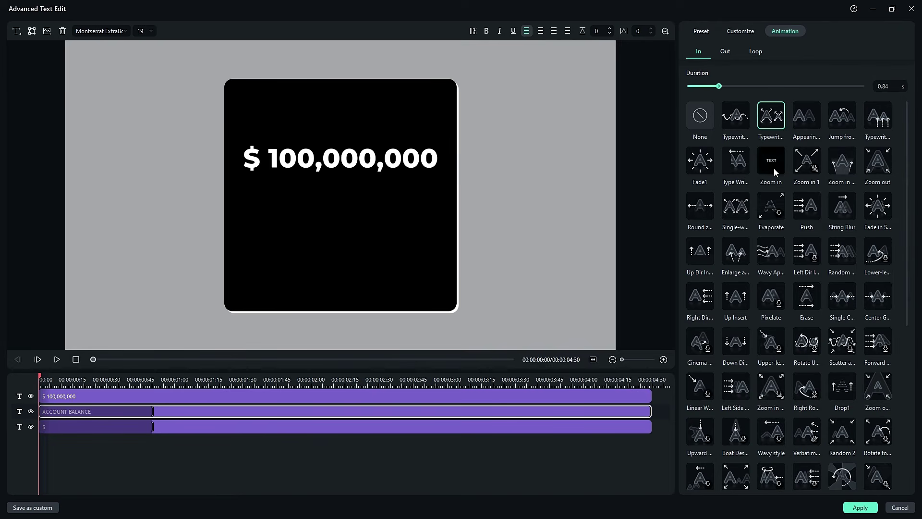
{"action": "left_click", "coordinate": [740, 254]}
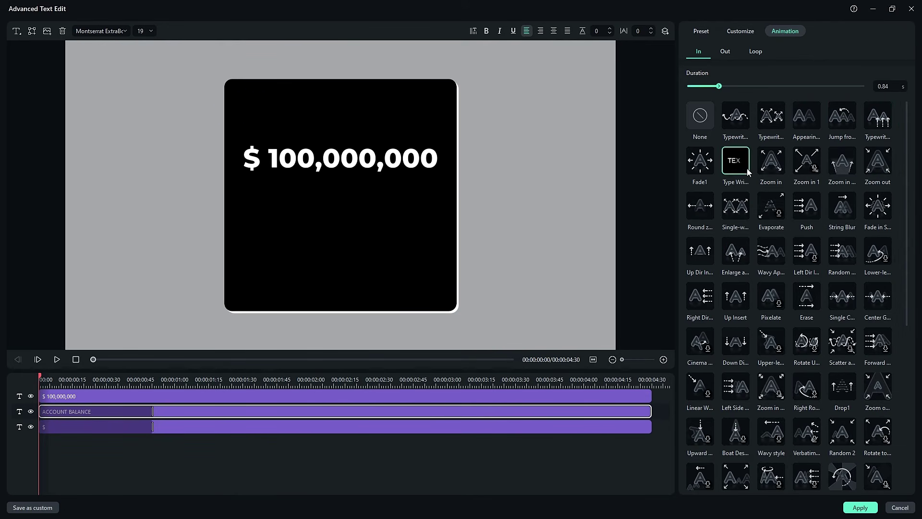
{"action": "left_click", "coordinate": [395, 160]}
{"action": "double_click", "coordinate": [739, 256]}
Delay the ACCOUNT BALANCE layer by about 13 frames and the $ 100,000,000 layer by about 31 frames, and apply the edits.
{"action": "left_click_drag", "start_coordinate": [41, 397], "coordinate": [108, 396]}
{"action": "key", "text": "space"}
{"action": "left_click_drag", "start_coordinate": [75, 411], "coordinate": [70, 411]}
{"action": "left_click", "coordinate": [105, 380]}
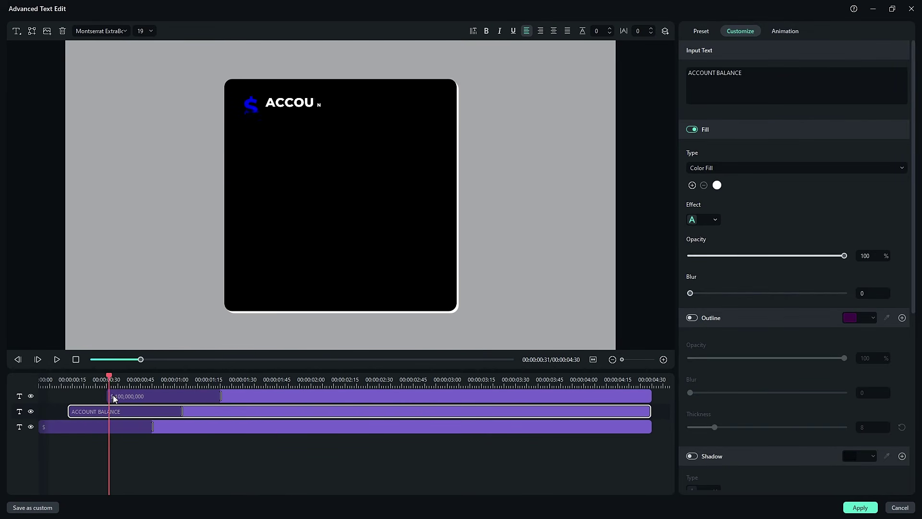
{"action": "left_click", "coordinate": [860, 508]}
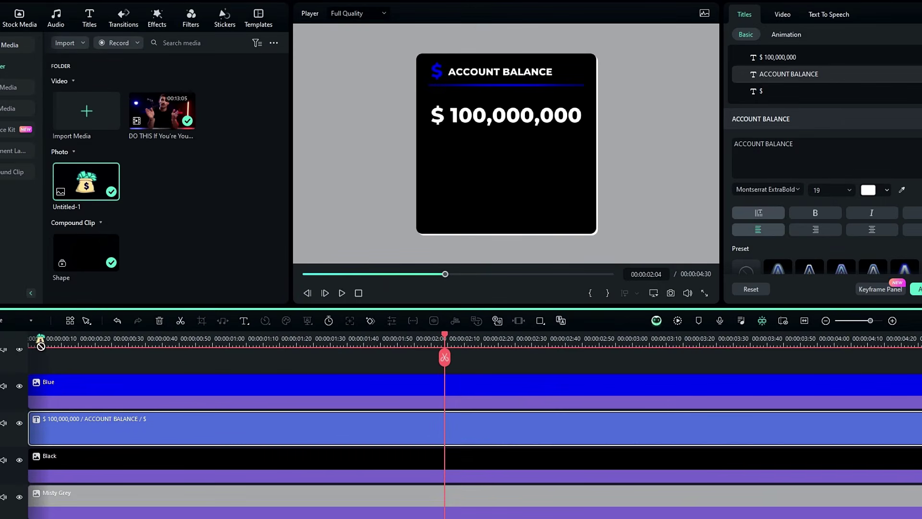
Place the money bag image on the top track, scale it to 60% and set its position Y to -117.11 px.
{"action": "left_click_drag", "start_coordinate": [41, 346], "coordinate": [25, 383]}
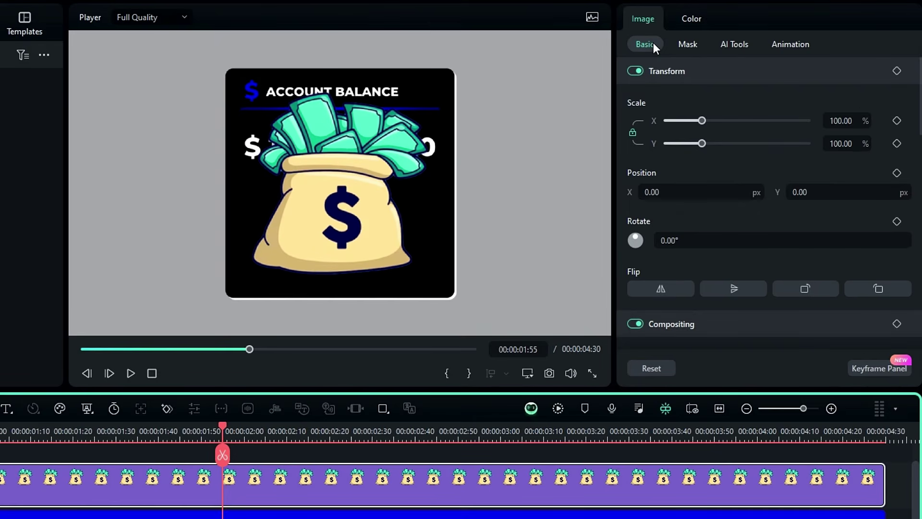
{"action": "scroll", "coordinate": [855, 124], "scroll_direction": "down", "scroll_amount": 20}
{"action": "scroll", "coordinate": [856, 120], "scroll_direction": "up", "scroll_amount": 2}
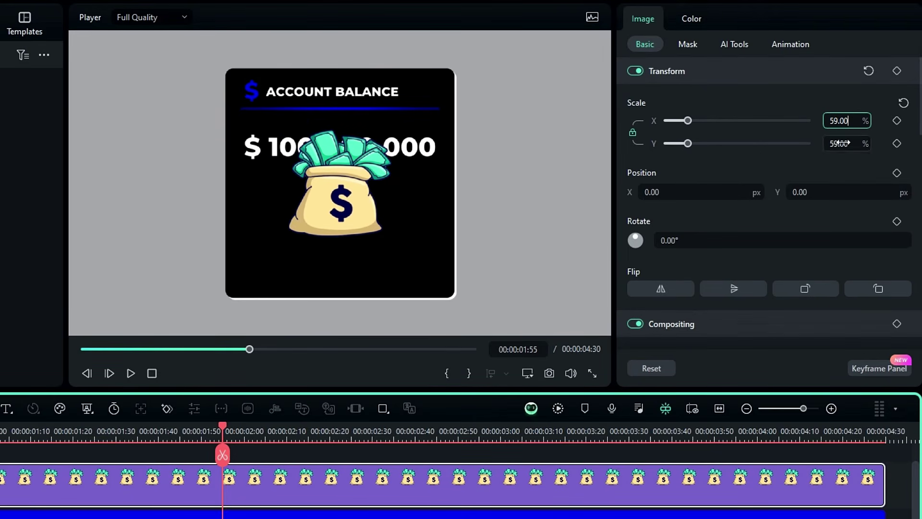
{"action": "scroll", "coordinate": [812, 196], "scroll_direction": "down", "scroll_amount": 12}
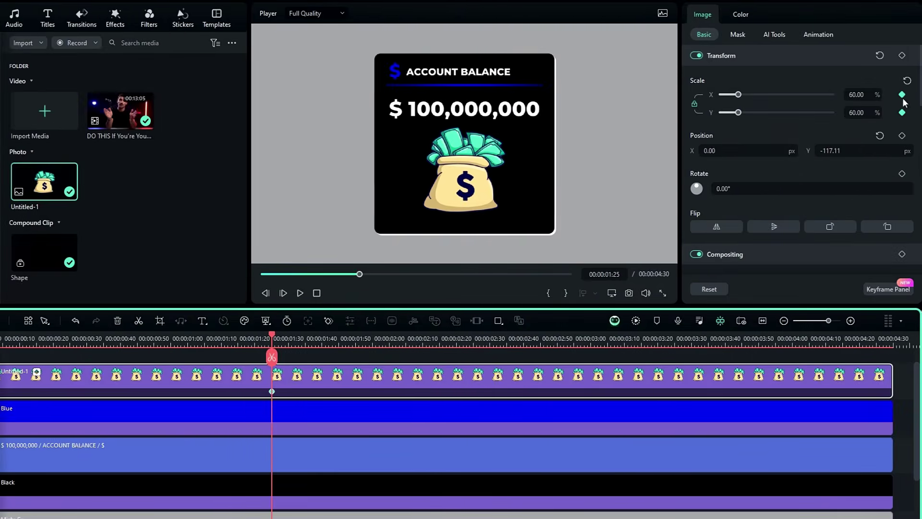
Keyframe the money bag from 0% scale and opacity at the clip start to 60% scale and 100% opacity at 00:00:01:25.
{"action": "scroll", "coordinate": [901, 250], "scroll_direction": "down", "scroll_amount": 2}
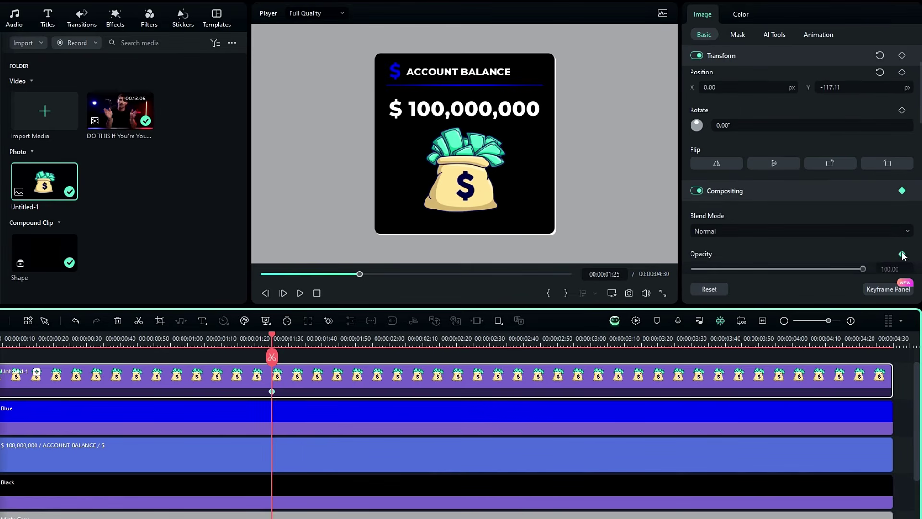
{"action": "left_click_drag", "start_coordinate": [271, 348], "coordinate": [115, 348]}
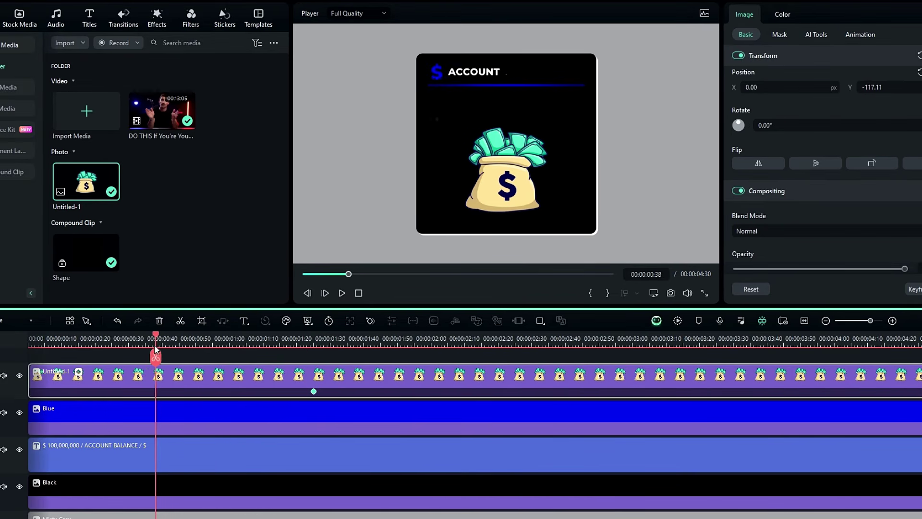
{"action": "left_click_drag", "start_coordinate": [56, 361], "coordinate": [27, 360]}
{"action": "left_click_drag", "start_coordinate": [905, 269], "coordinate": [628, 289]}
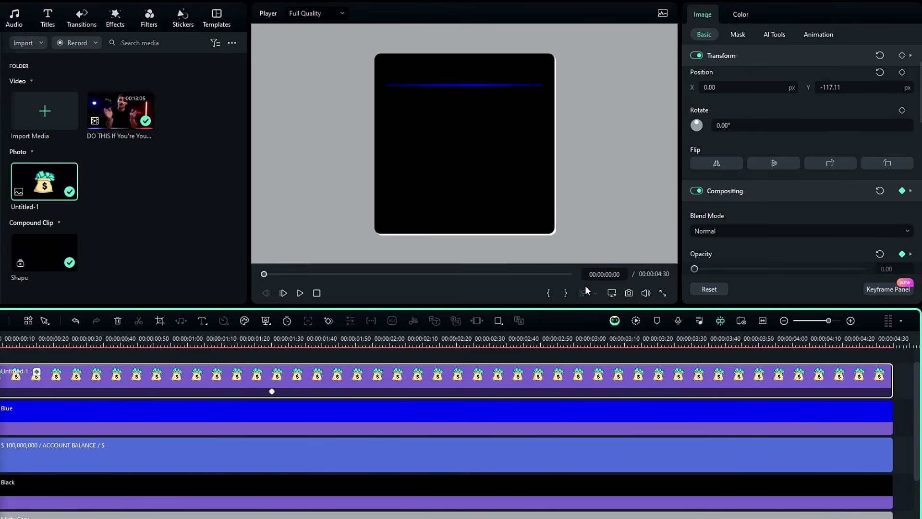
{"action": "scroll", "coordinate": [876, 187], "scroll_direction": "up", "scroll_amount": 2}
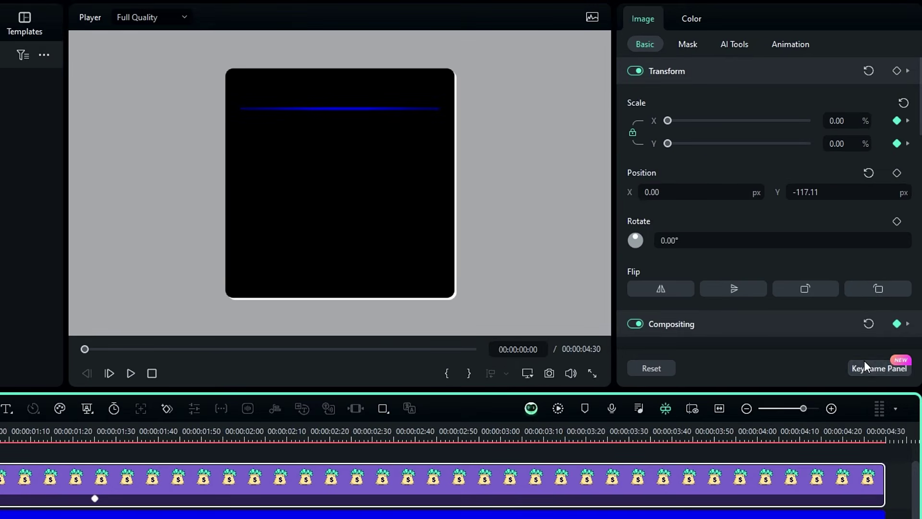
Open the keyframe graphs and change the curve type of the money bag's end keyframes for scale and opacity.
{"action": "left_click", "coordinate": [863, 367]}
{"action": "right_click", "coordinate": [828, 153]}
{"action": "left_click", "coordinate": [797, 226]}
{"action": "scroll", "coordinate": [810, 214], "scroll_direction": "down", "scroll_amount": 3}
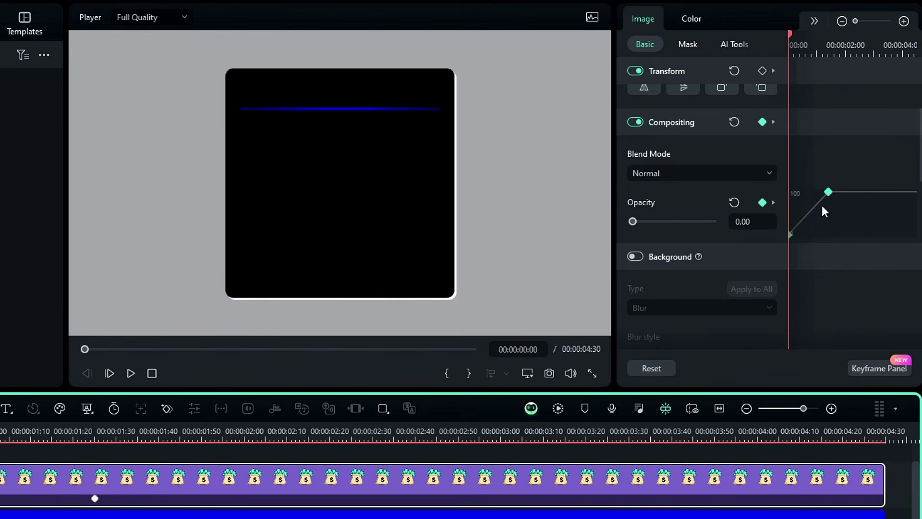
{"action": "right_click", "coordinate": [828, 192]}
{"action": "left_click", "coordinate": [811, 263]}
Add an adjustment layer on the track above the money bag and trim it to 00:00:04:30 to match the other clips.
{"action": "left_click", "coordinate": [230, 338]}
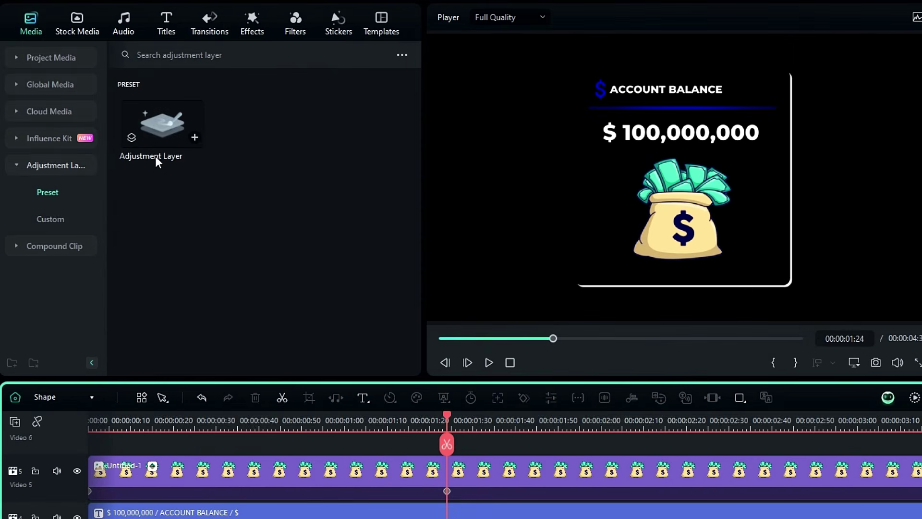
{"action": "left_click_drag", "start_coordinate": [152, 128], "coordinate": [62, 448]}
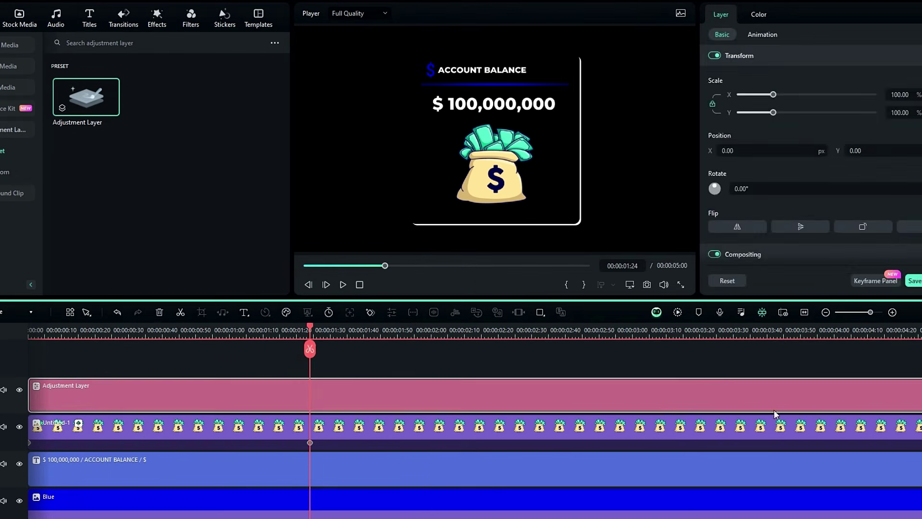
{"action": "left_click_drag", "start_coordinate": [522, 384], "coordinate": [459, 384]}
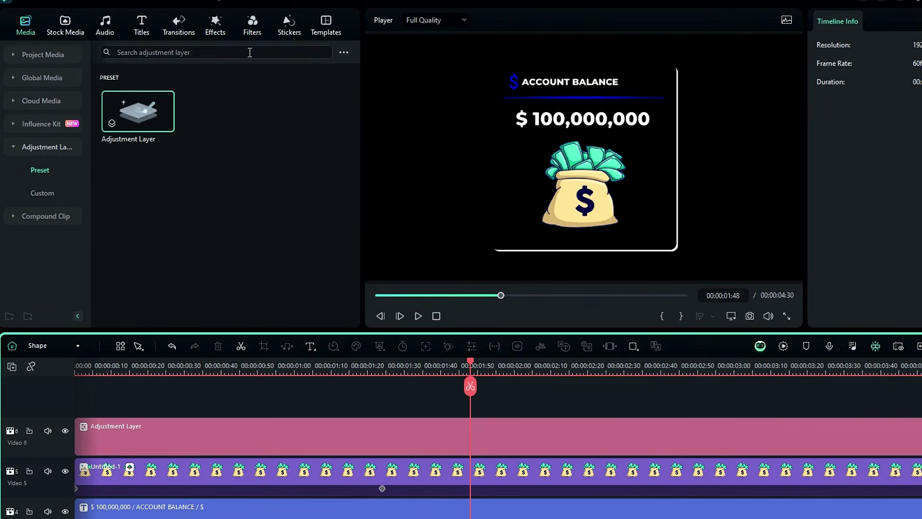
Apply the BCC Light Sweep effect from the Boris FX Lights collection to the adjustment layer.
{"action": "left_click", "coordinate": [164, 23]}
{"action": "left_click", "coordinate": [72, 239]}
{"action": "scroll", "coordinate": [74, 248], "scroll_direction": "down", "scroll_amount": 2}
{"action": "left_click", "coordinate": [45, 239]}
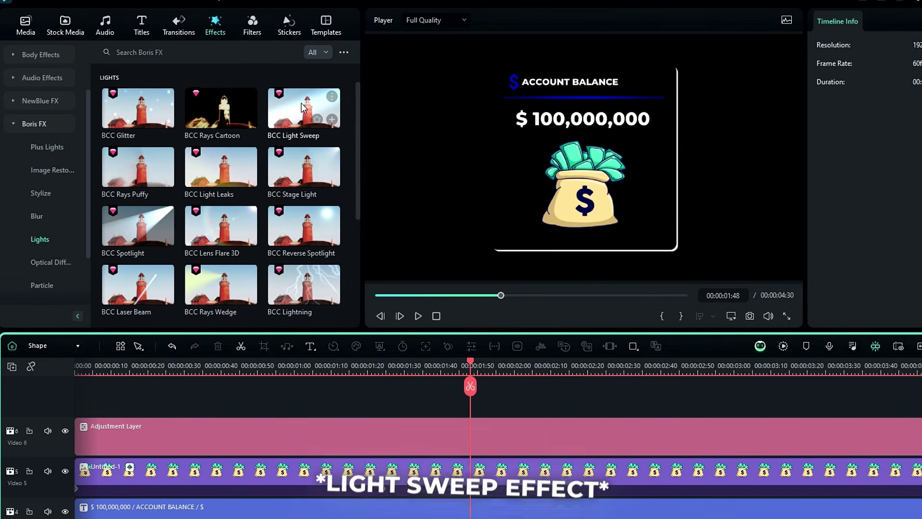
{"action": "left_click_drag", "start_coordinate": [311, 136], "coordinate": [277, 441]}
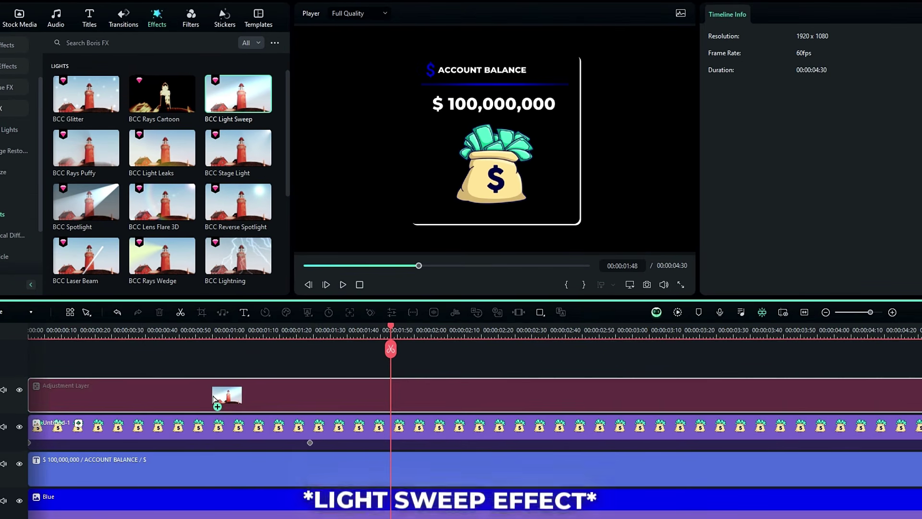
{"action": "left_click_drag", "start_coordinate": [214, 399], "coordinate": [214, 400]}
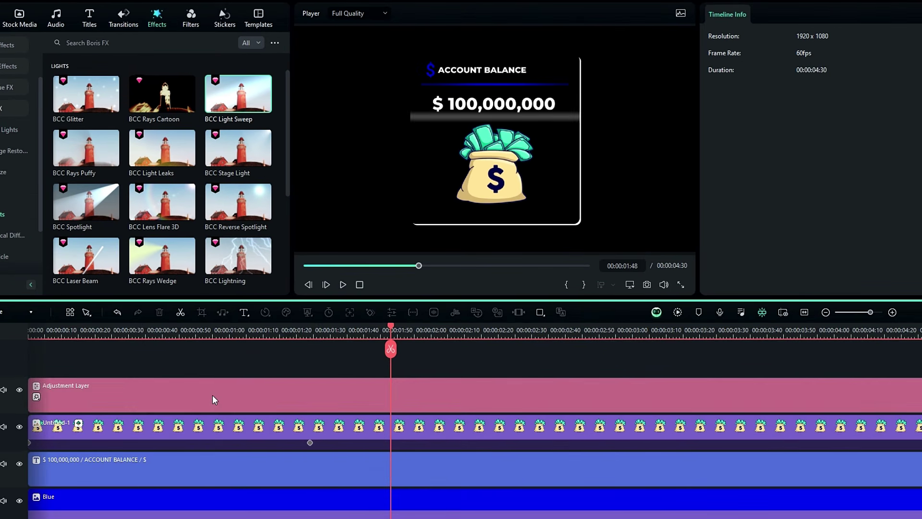
Set the adjustment layer's light sweep to direction 30, cone width 350 and center 0%.
{"action": "left_click", "coordinate": [343, 398]}
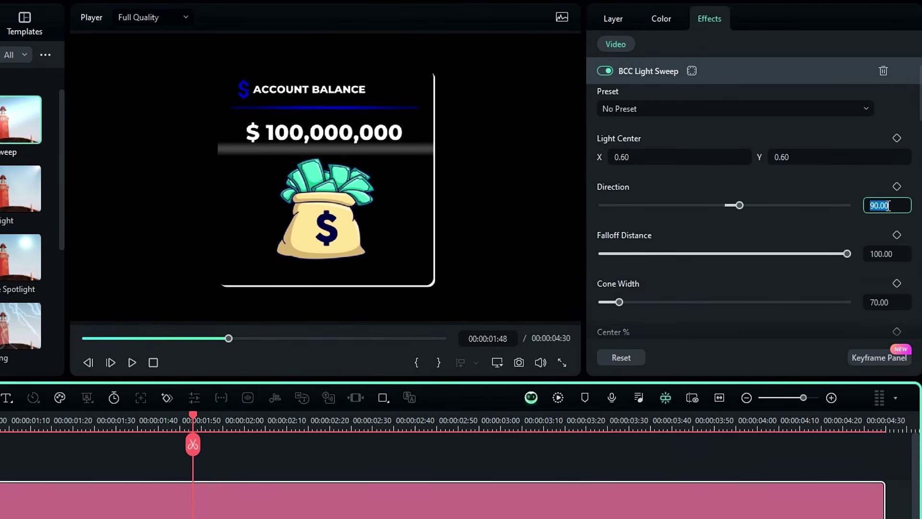
{"action": "key", "text": "Return"}
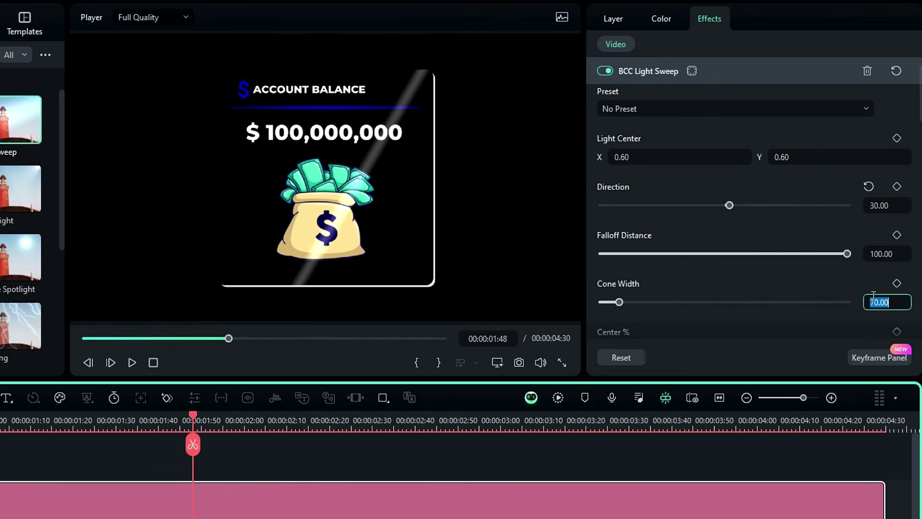
{"action": "key", "text": "Return"}
{"action": "scroll", "coordinate": [613, 192], "scroll_direction": "down", "scroll_amount": 3}
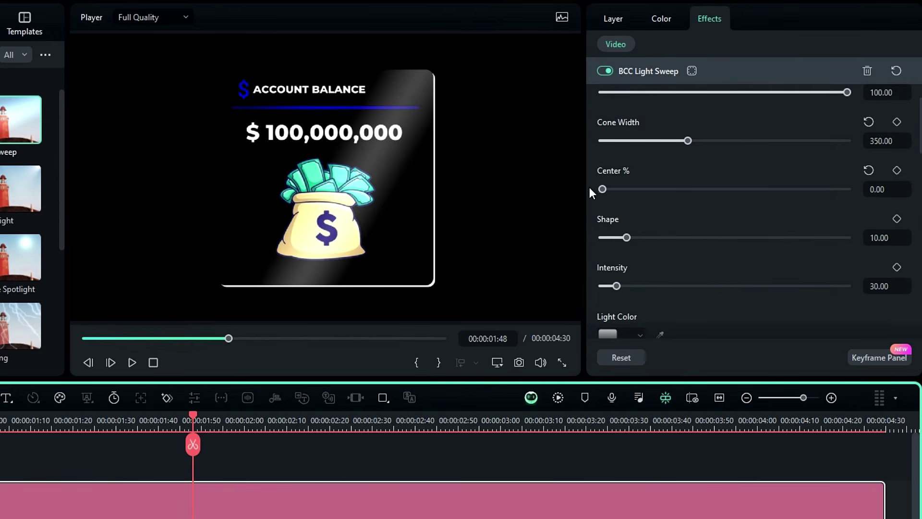
{"action": "scroll", "coordinate": [682, 257], "scroll_direction": "up", "scroll_amount": 4}
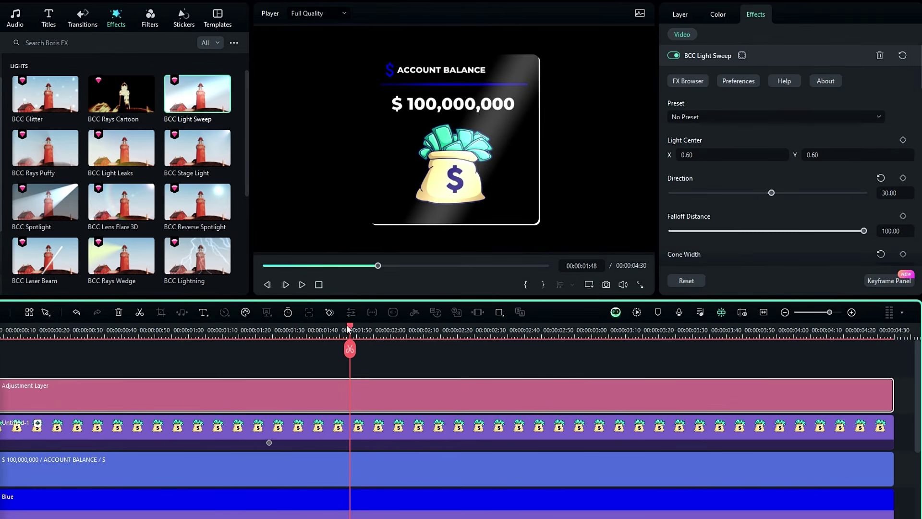
Keyframe the light sweep's center X from 0 at 00:00:01:24 to 1.00 at the end of the adjustment layer.
{"action": "left_click", "coordinate": [268, 338]}
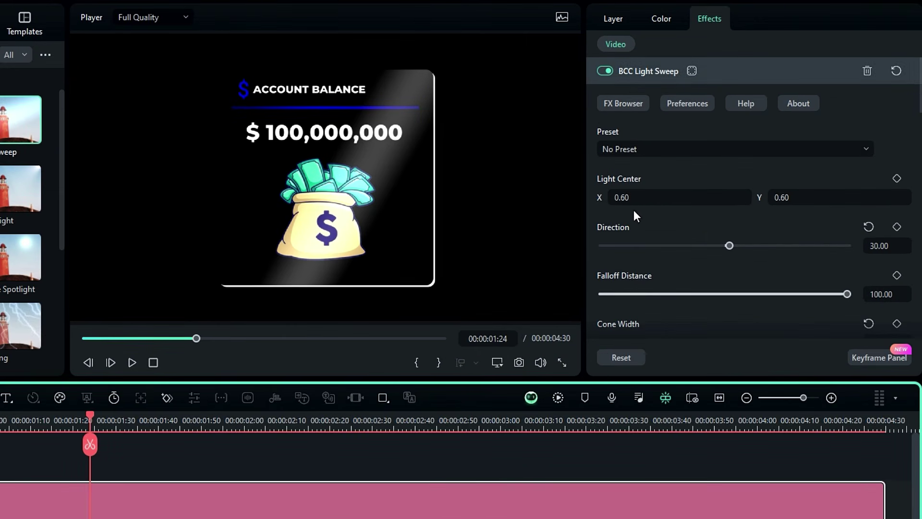
{"action": "left_click", "coordinate": [644, 198]}
{"action": "type", "text": "0"}
{"action": "key", "text": "Return"}
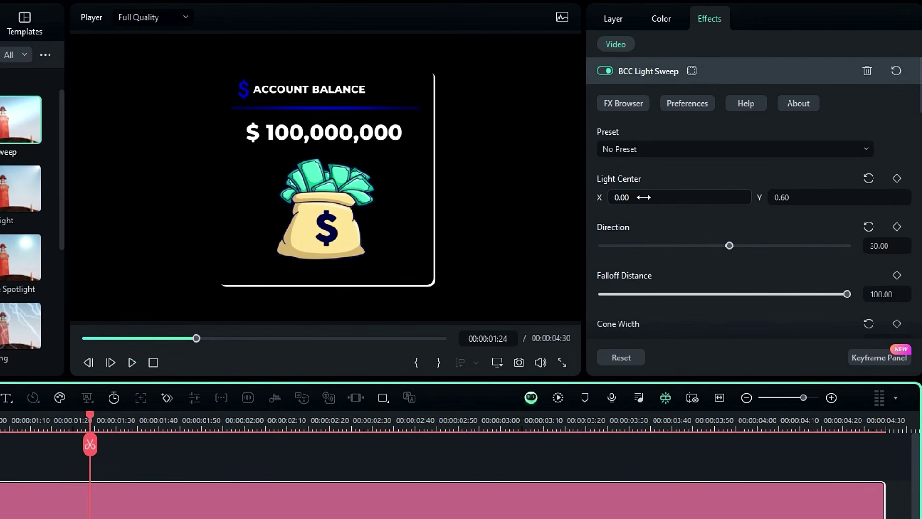
{"action": "left_click", "coordinate": [897, 178]}
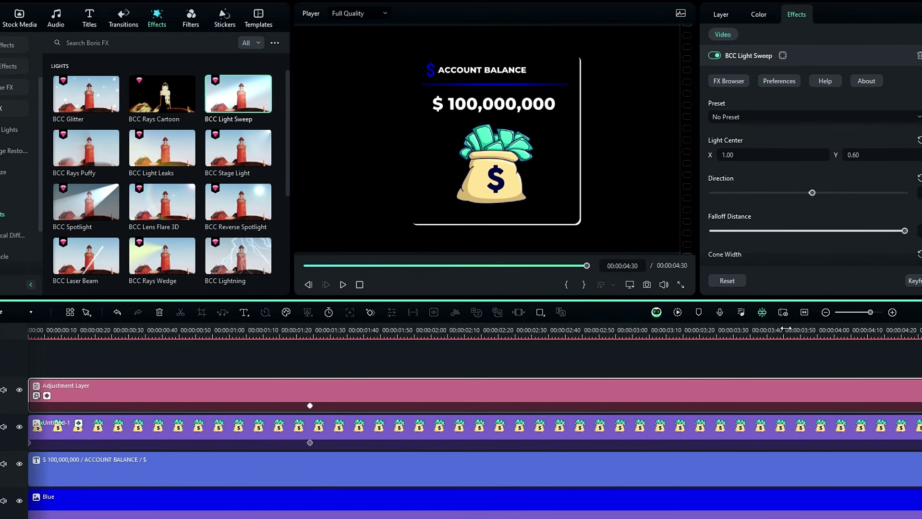
{"action": "left_click_drag", "start_coordinate": [786, 329], "coordinate": [351, 330]}
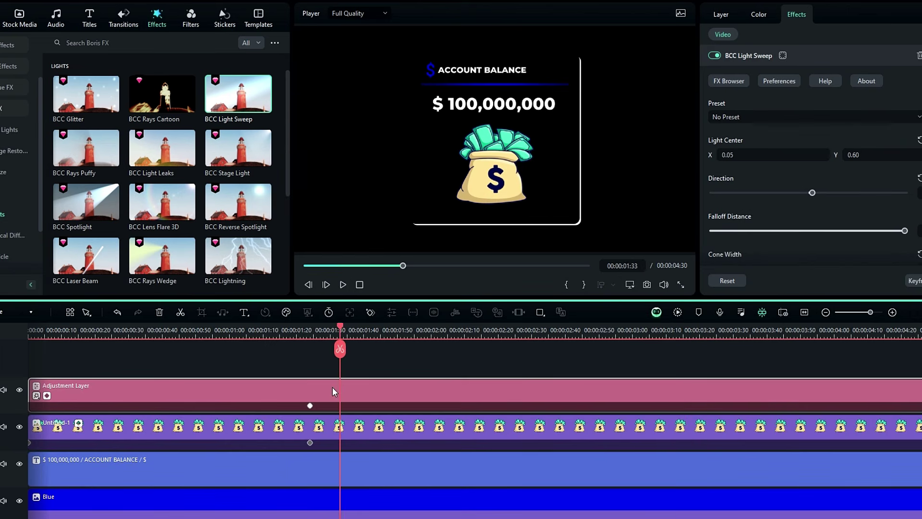
Raise the light sweep's edge light elevation to its maximum, increase edge intensity and edge threshold, and scrub through the result.
{"action": "scroll", "coordinate": [796, 192], "scroll_direction": "down", "scroll_amount": 10}
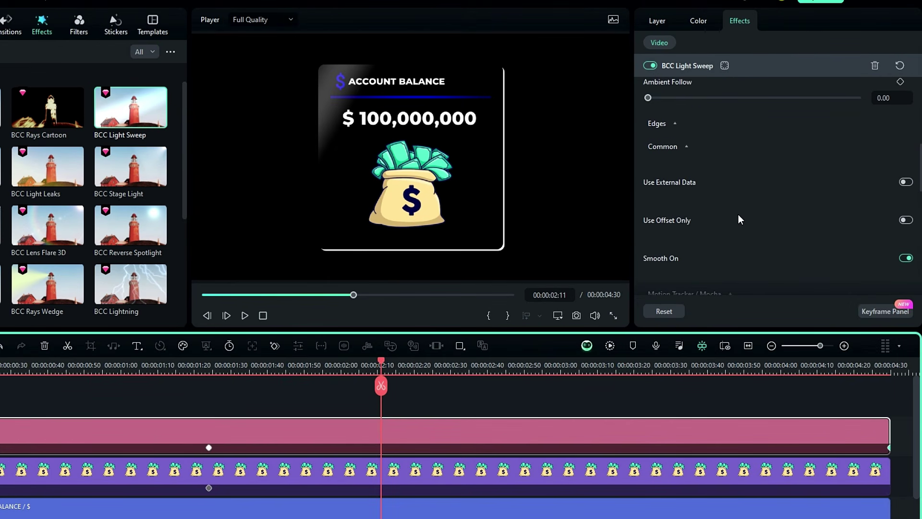
{"action": "left_click", "coordinate": [667, 124]}
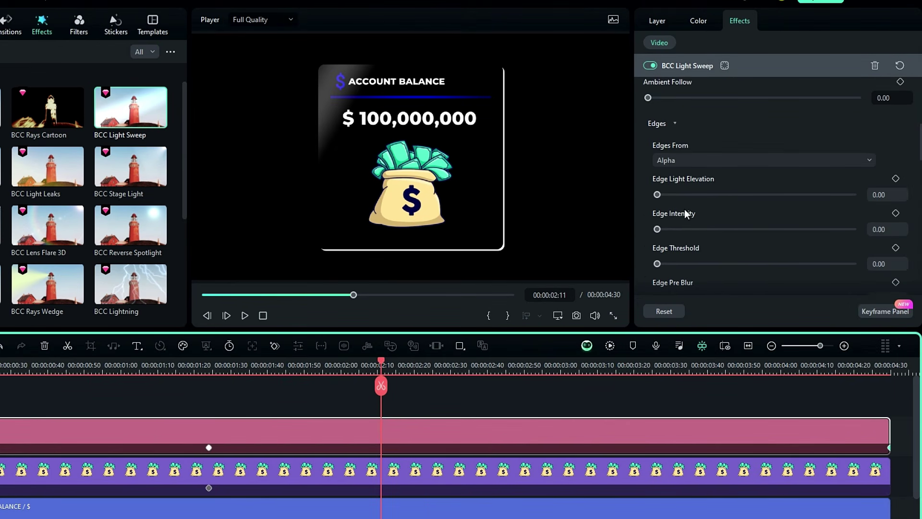
{"action": "left_click_drag", "start_coordinate": [691, 194], "coordinate": [852, 195]}
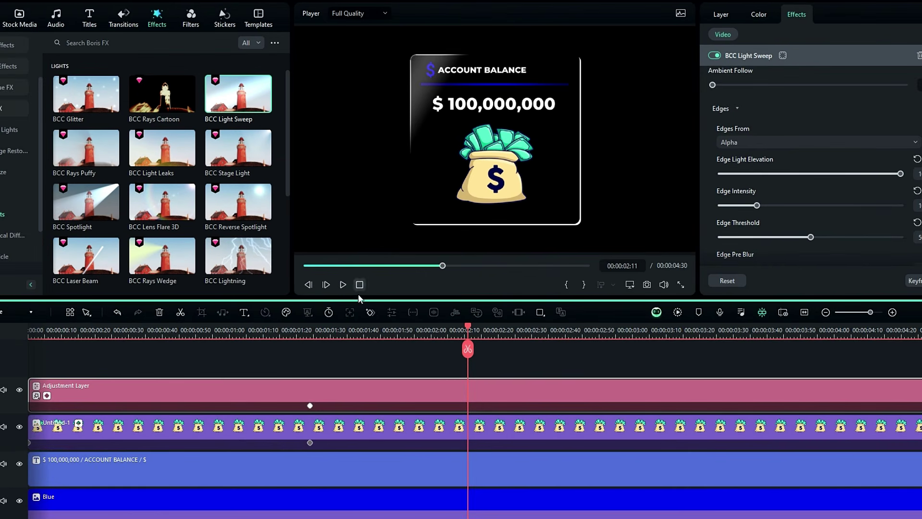
{"action": "left_click_drag", "start_coordinate": [239, 365], "coordinate": [538, 368]}
{"action": "left_click_drag", "start_coordinate": [561, 336], "coordinate": [421, 409]}
Return to the main timeline and play the edit to review the account-balance panel, ending back at the start.
{"action": "left_click", "coordinate": [17, 315]}
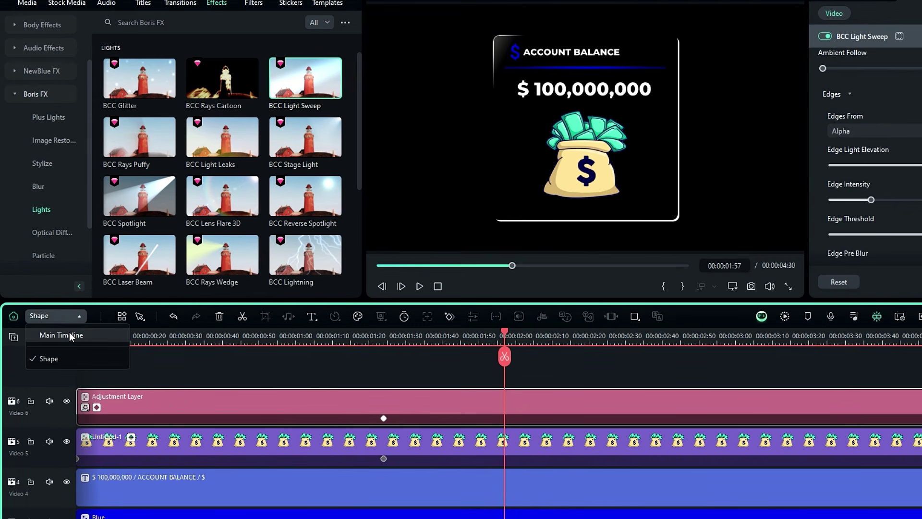
{"action": "left_click", "coordinate": [70, 336]}
{"action": "left_click_drag", "start_coordinate": [292, 336], "coordinate": [65, 372]}
{"action": "key", "text": "space"}
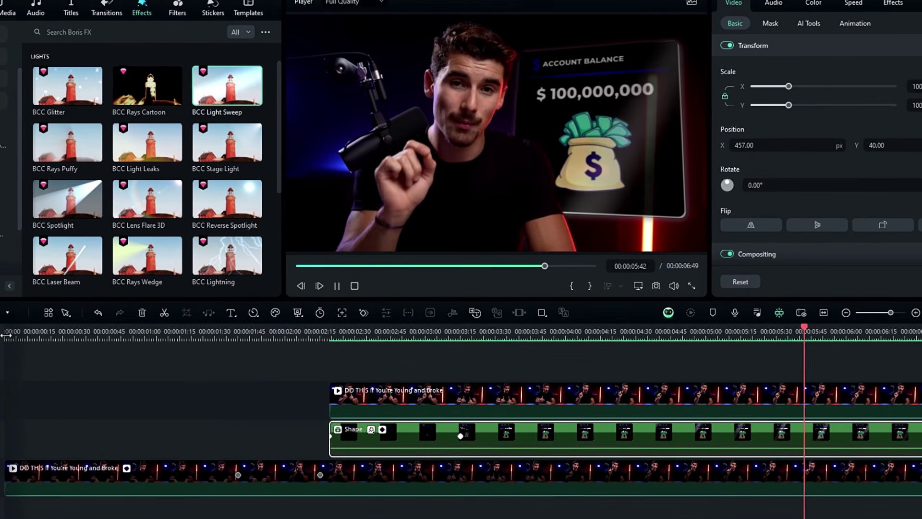
{"action": "left_click", "coordinate": [6, 335]}
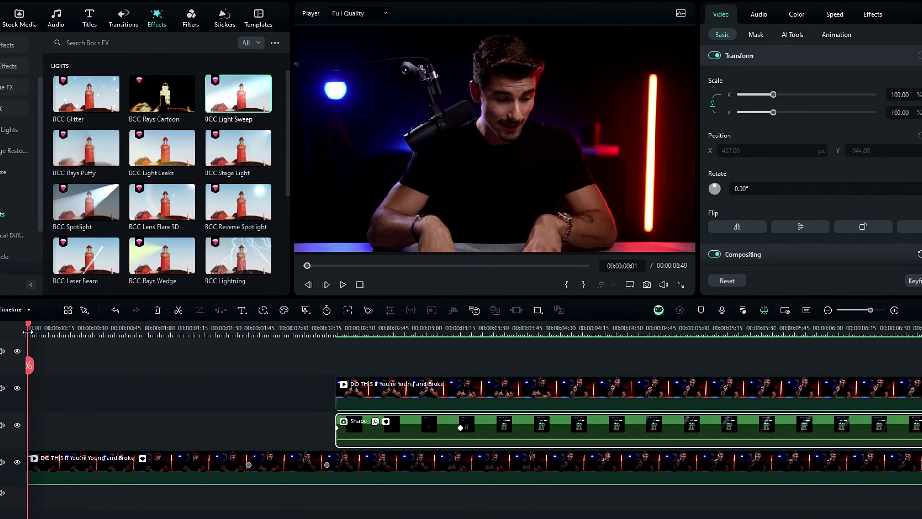